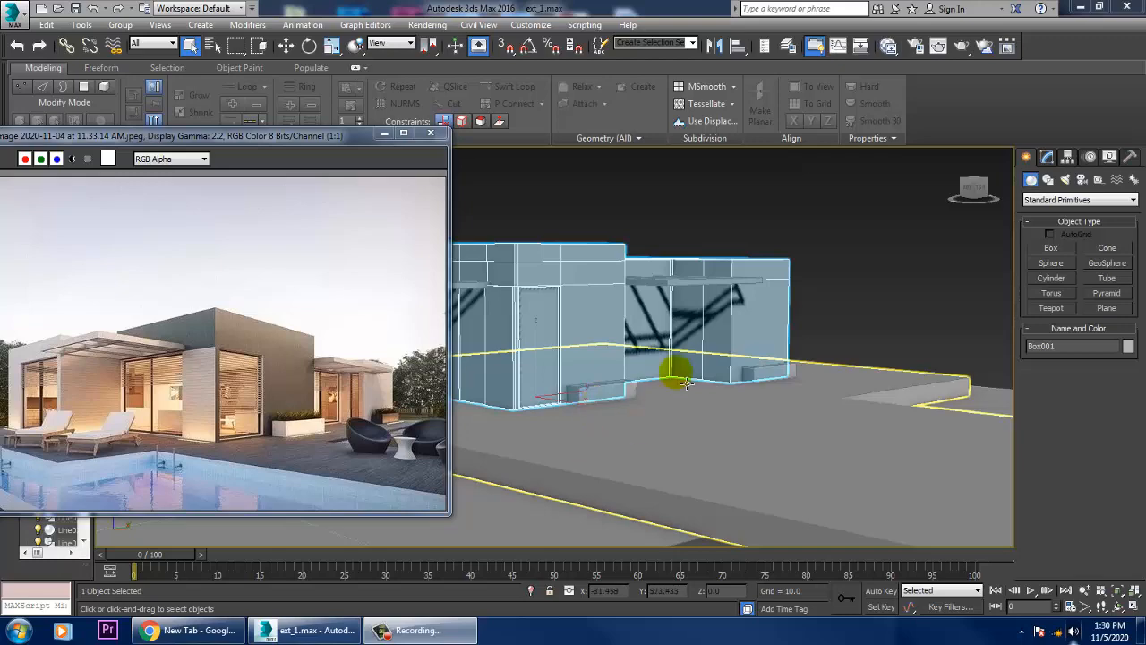
- Move the vertices of the house's projecting left block about 25 units outward along X to widen the wall beside it
alt+middle_drag(760, 390, 862, 374)
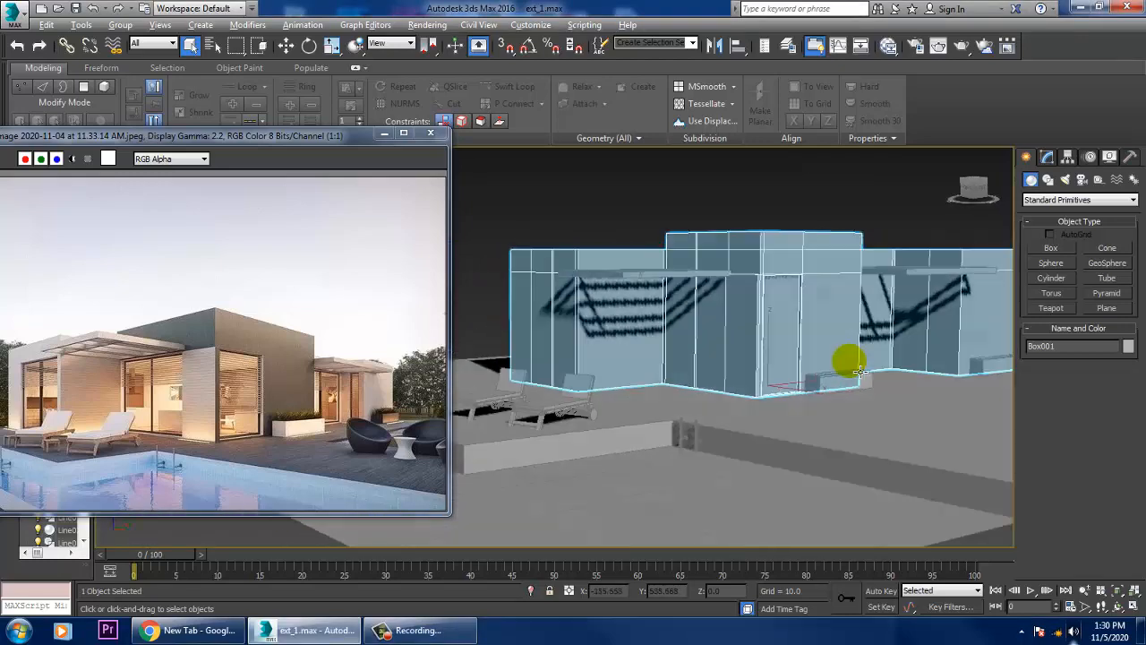
scroll(776, 365, up, 4)
middle_drag(667, 317, 794, 313)
right_click(794, 313)
click(716, 291)
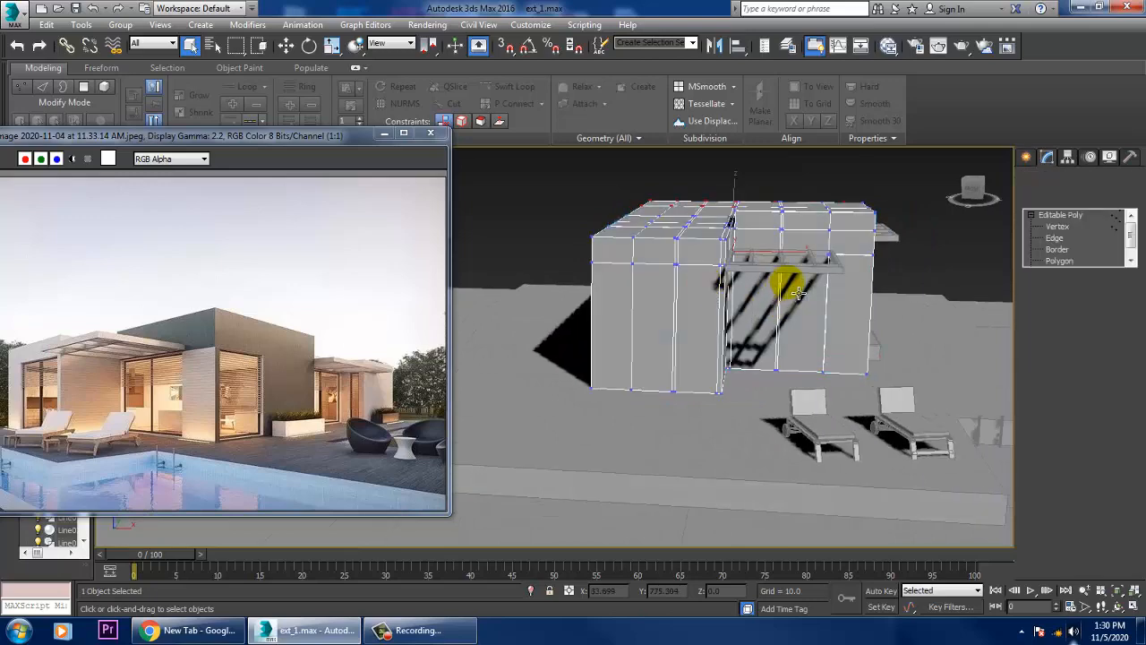
key(1)
alt+middle_drag(757, 256, 632, 214)
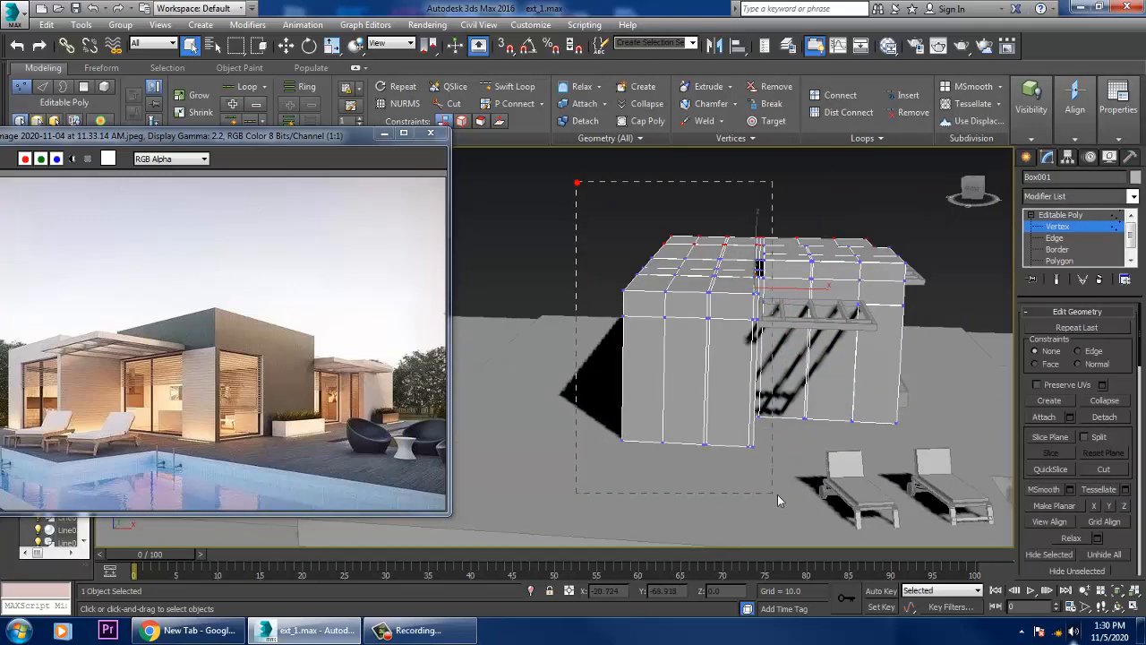
drag(778, 495, 769, 486)
key(w)
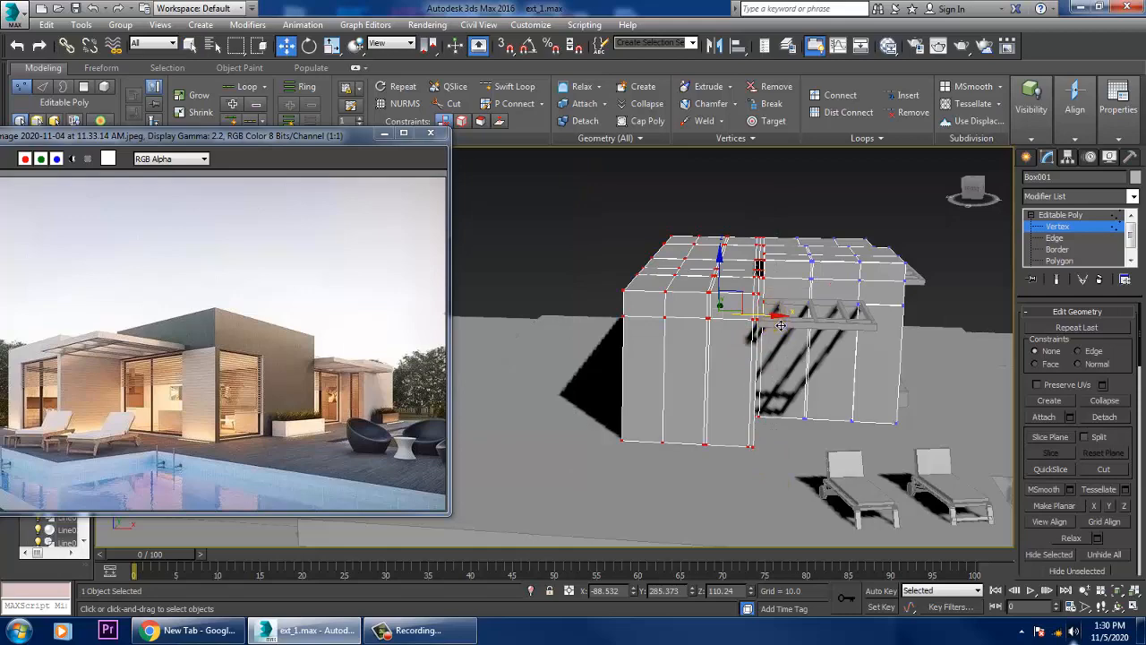
drag(781, 326, 761, 322)
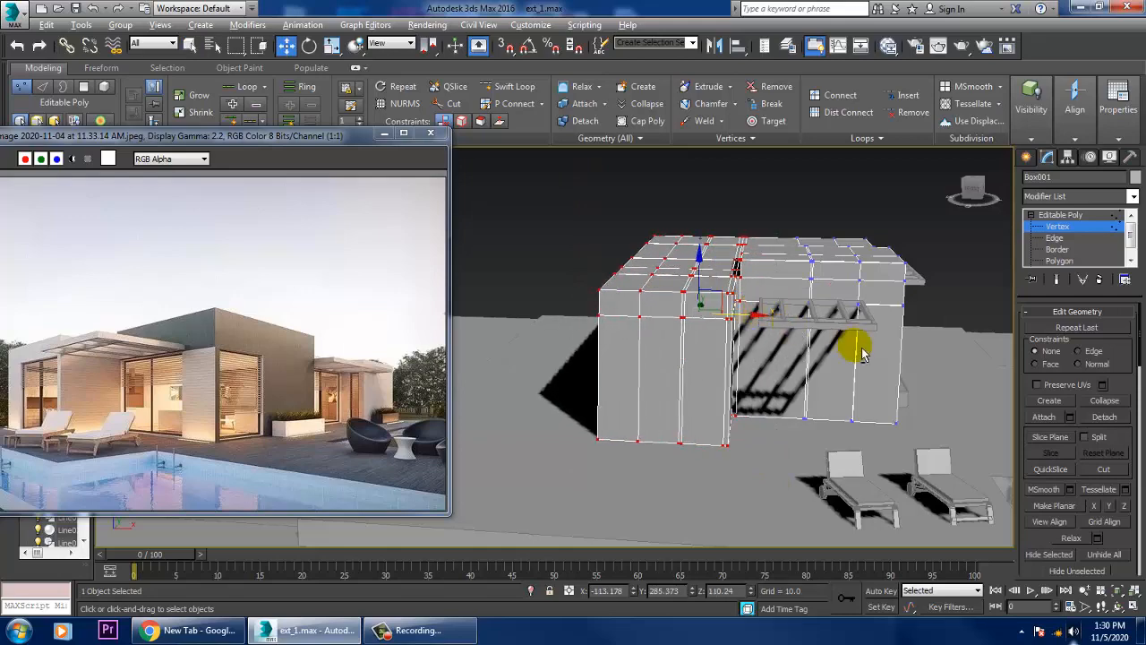
- Inset the three wall polygons under the front pergola by 2.812
alt+middle_drag(862, 355, 729, 341)
scroll(794, 355, up, 4)
alt+middle_drag(809, 358, 514, 417)
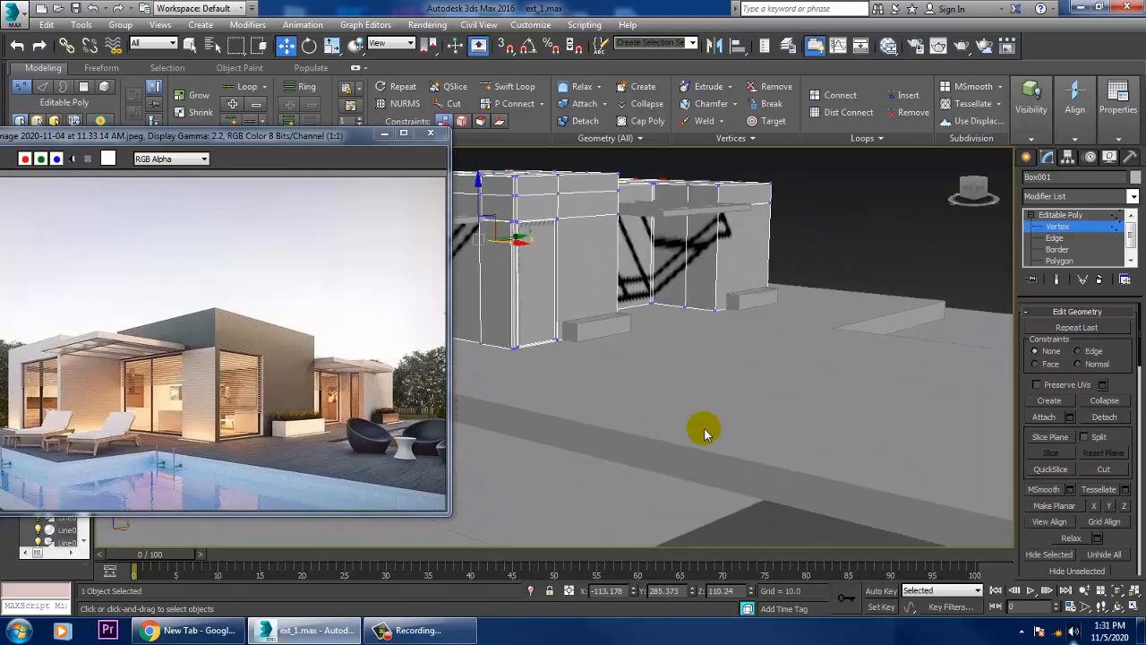
click(183, 469)
alt+middle_drag(664, 391, 607, 325)
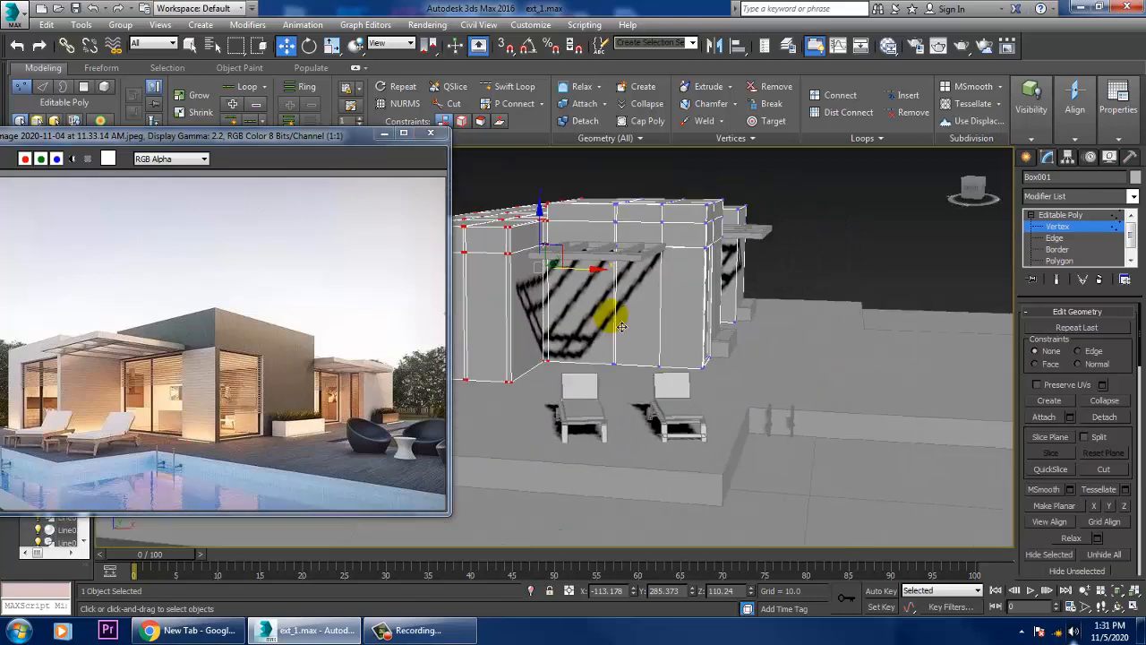
click(1065, 261)
click(625, 320)
scroll(612, 328, up, 10)
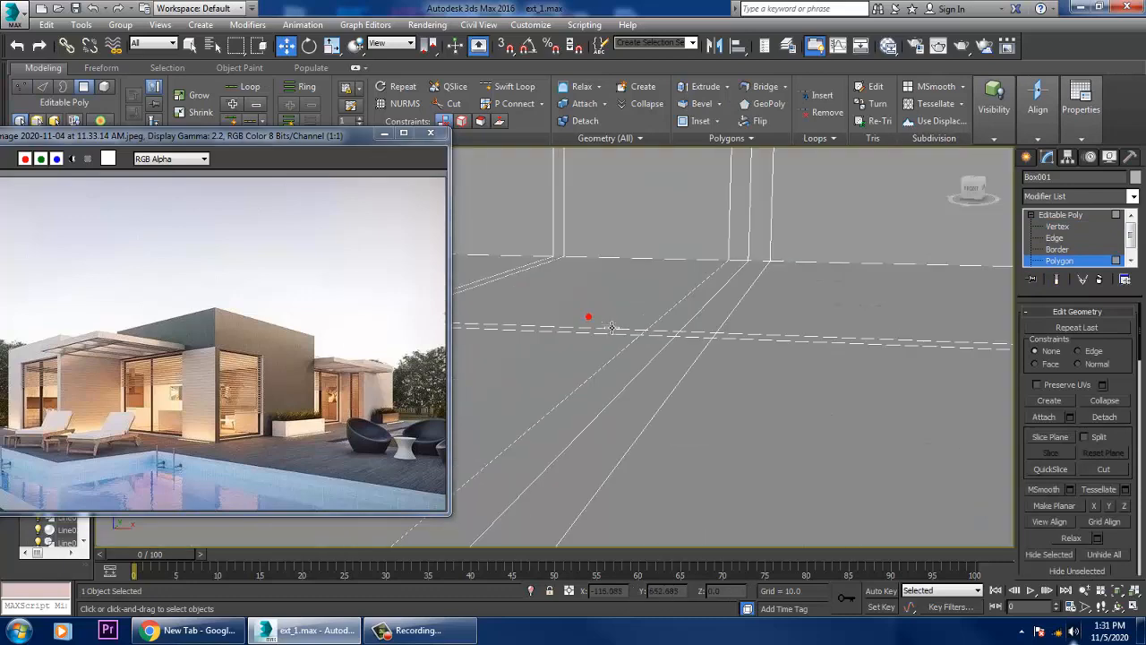
scroll(668, 345, down, 5)
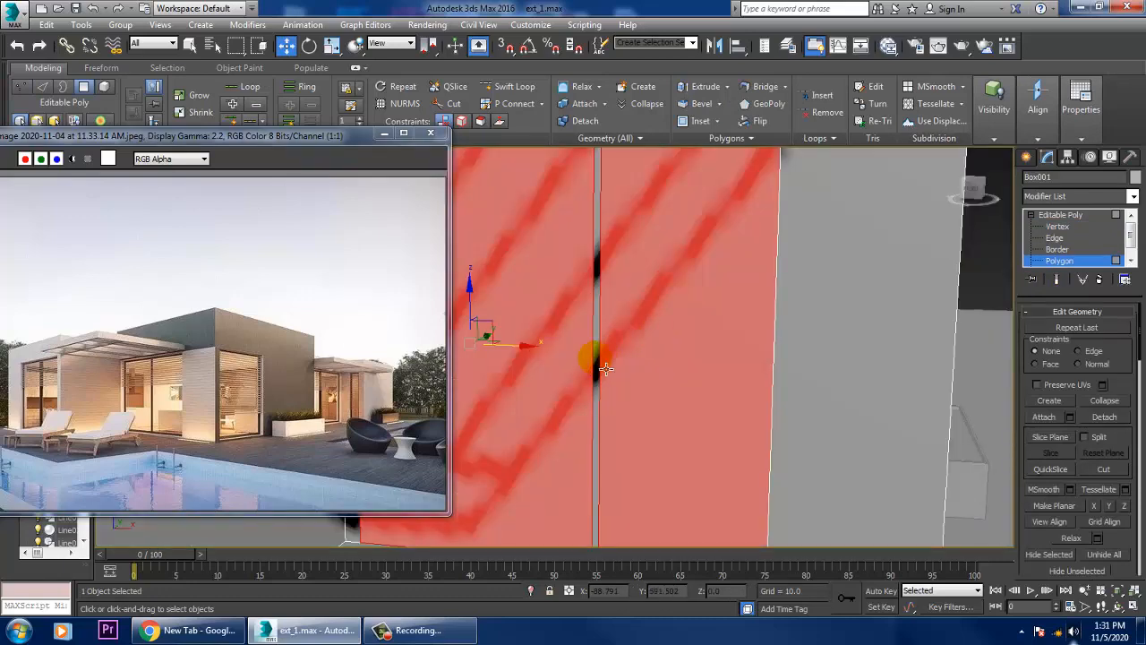
scroll(606, 368, down, 8)
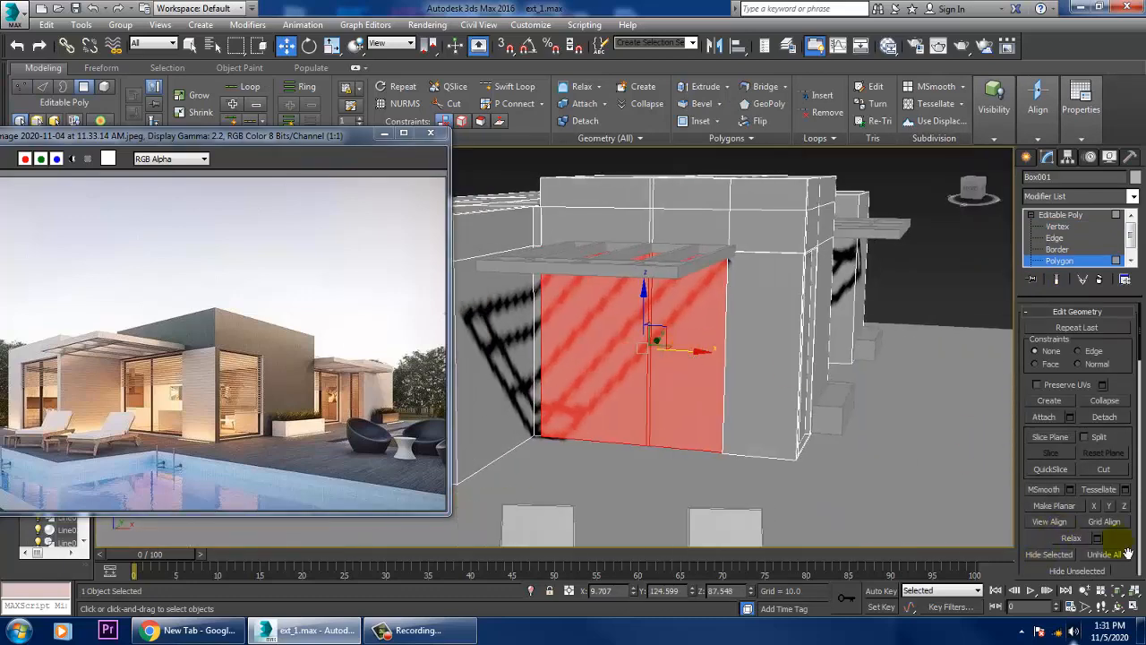
scroll(1127, 553, up, 10)
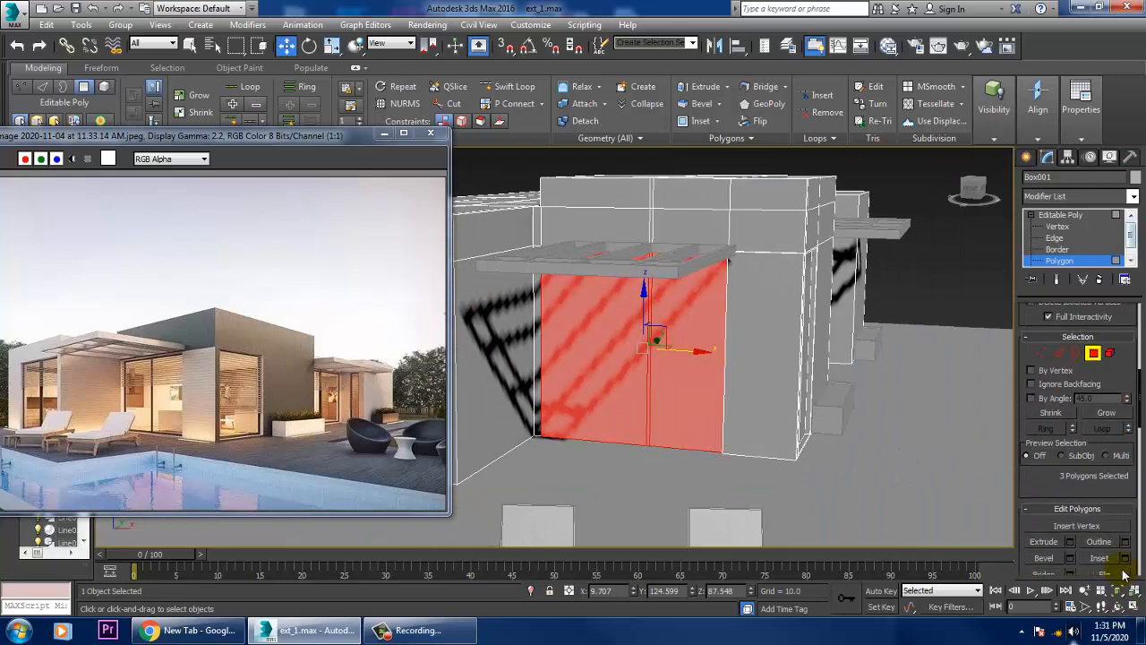
click(1125, 558)
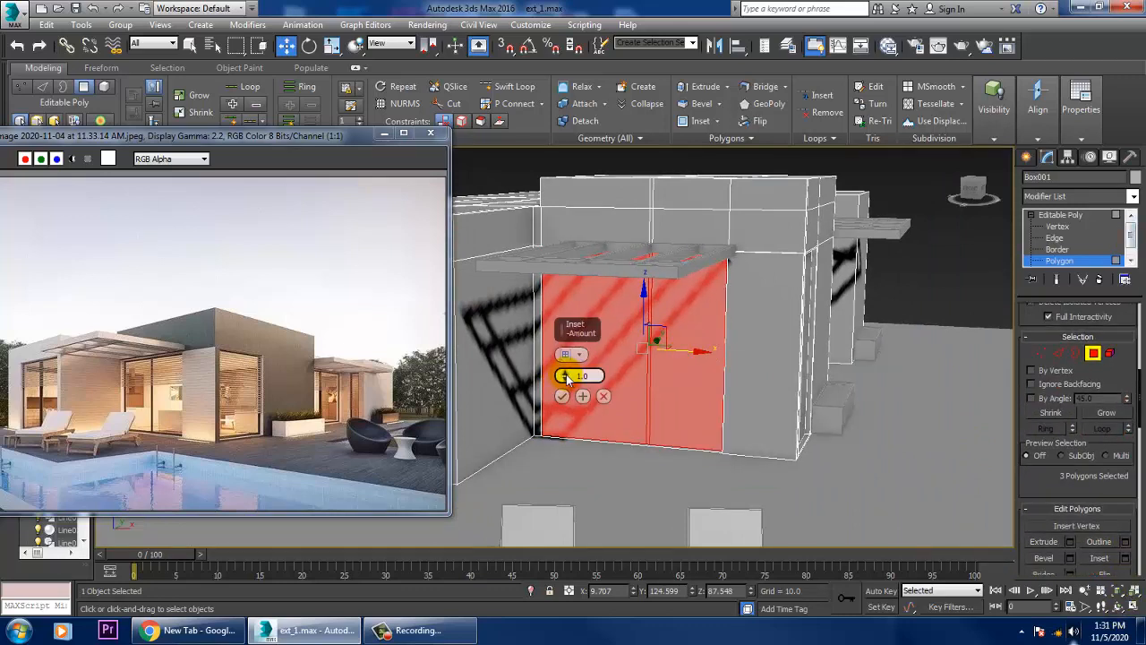
drag(566, 377, 565, 376)
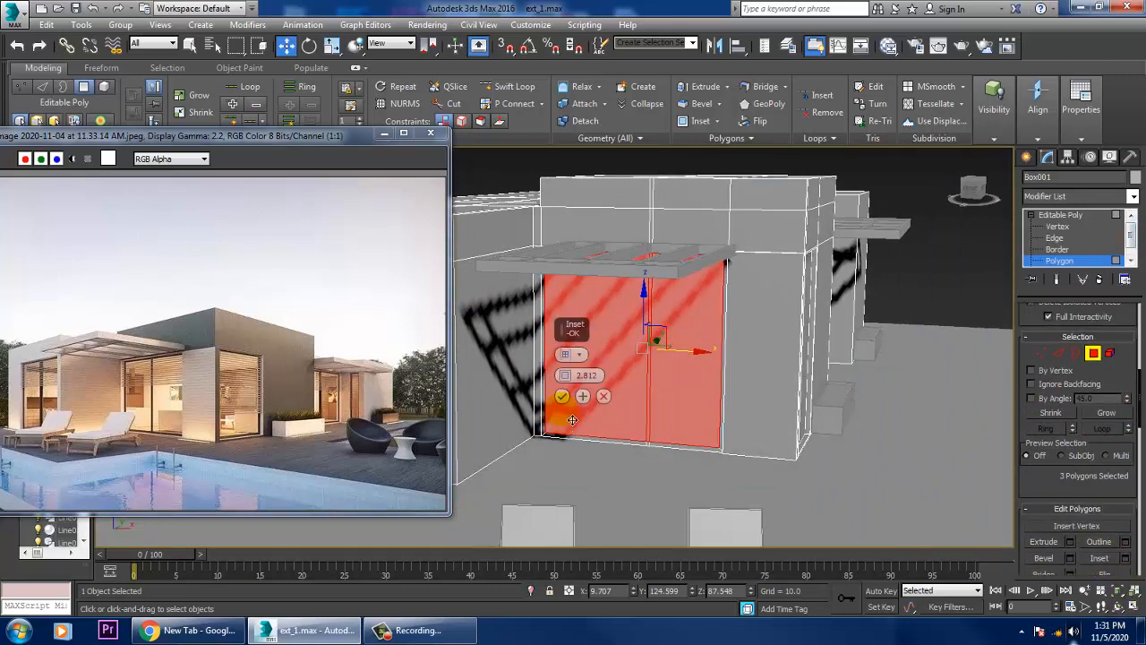
click(582, 398)
- Extrude the inset polygons inward with a height of -5.79 to form the window recess
alt+middle_drag(582, 398, 869, 393)
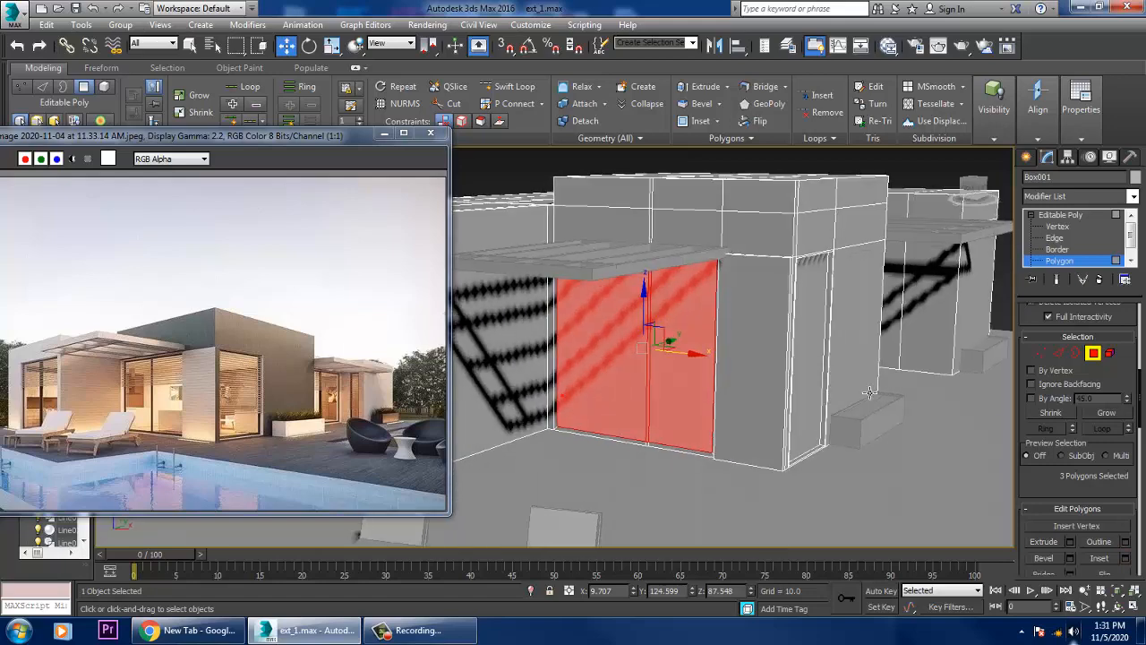
click(1069, 543)
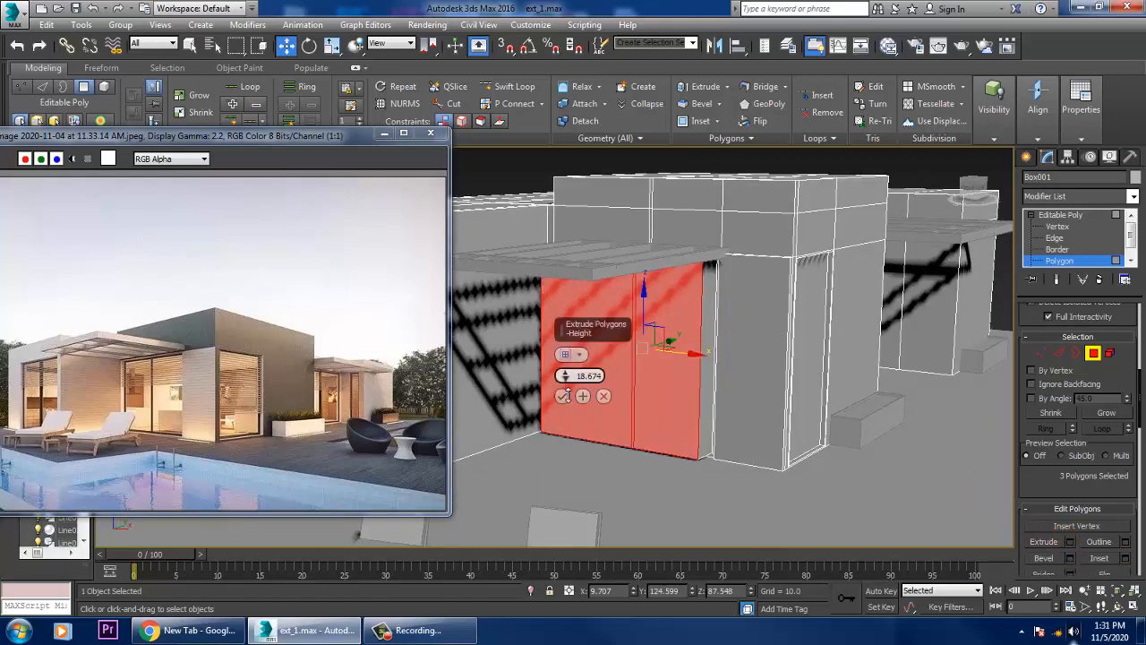
drag(566, 394, 627, 524)
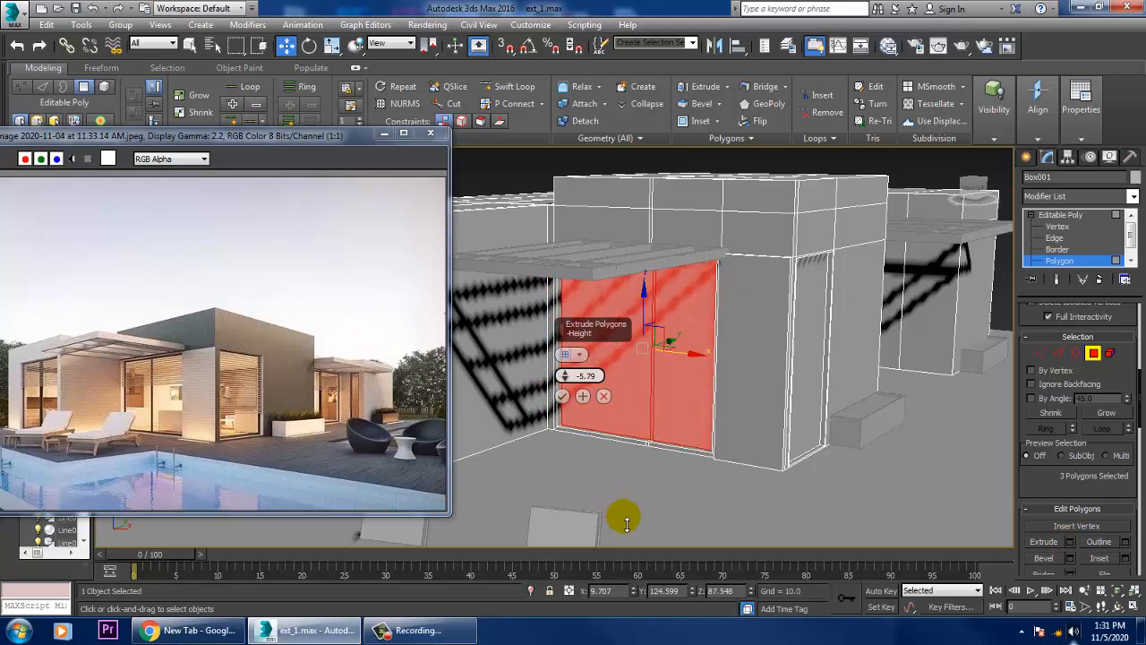
click(562, 396)
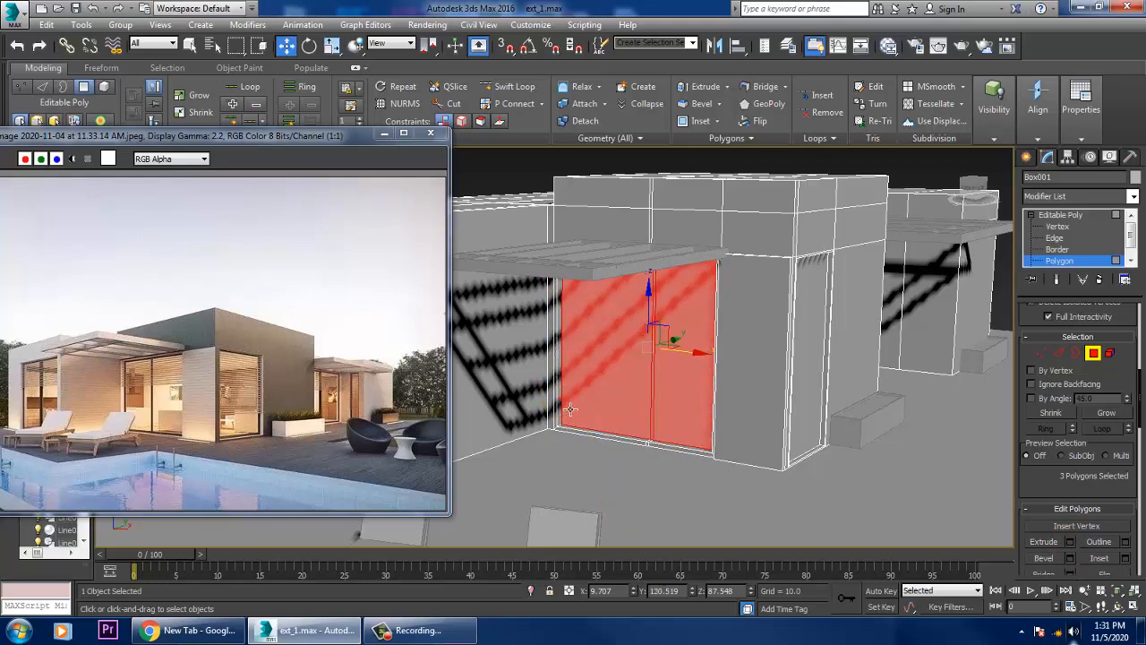
- Draw a thin box about 119.6 by 117.1 over the window recess in the front view
key(alt+w)
key(alt+w)
scroll(763, 281, down, 3)
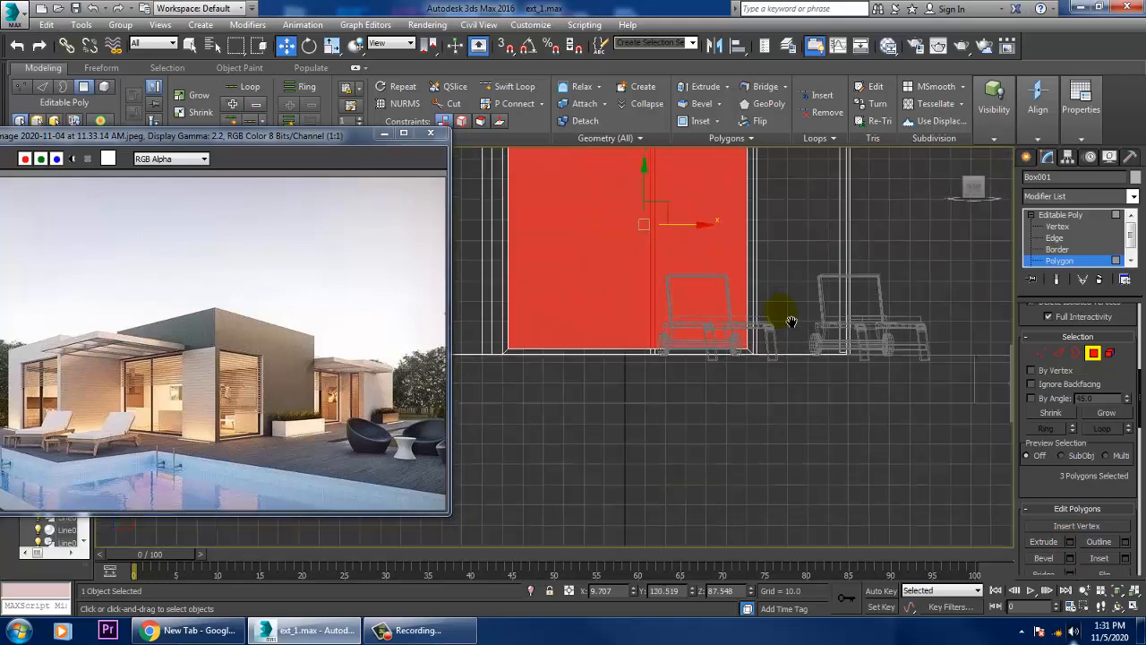
click(1027, 157)
click(1053, 248)
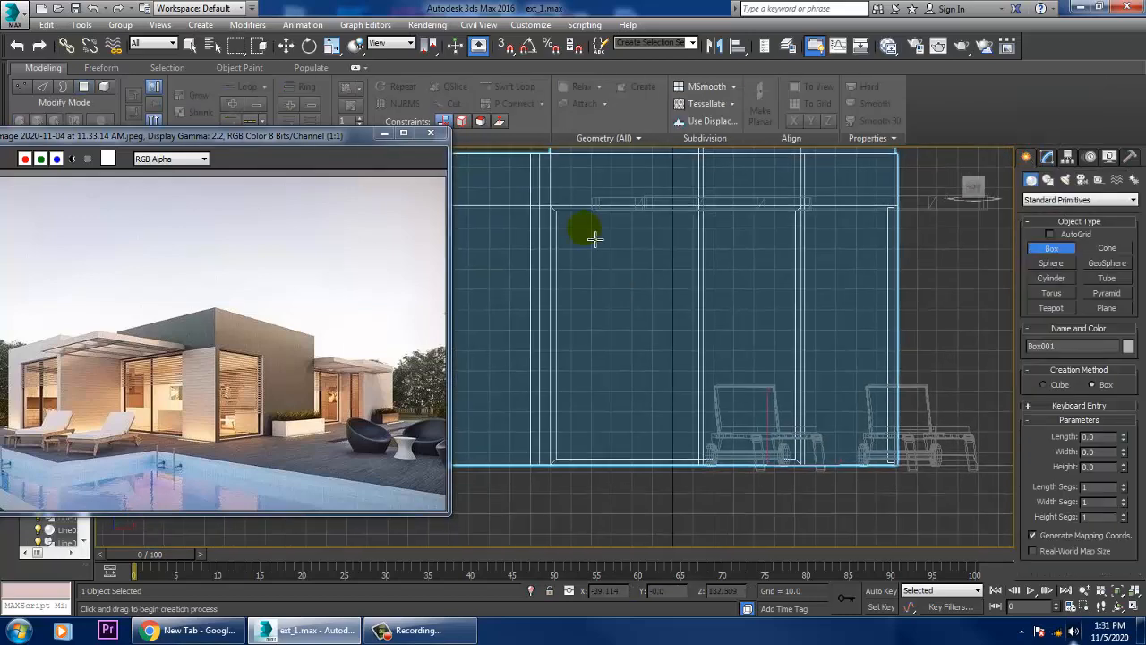
drag(556, 213, 804, 466)
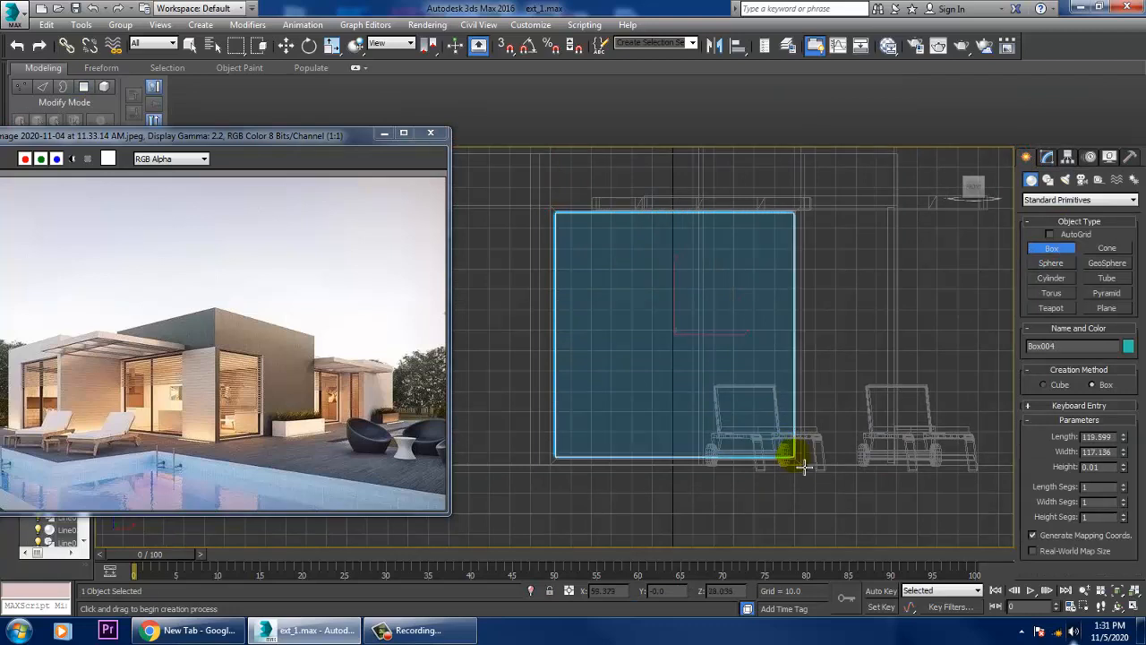
click(803, 462)
key(w)
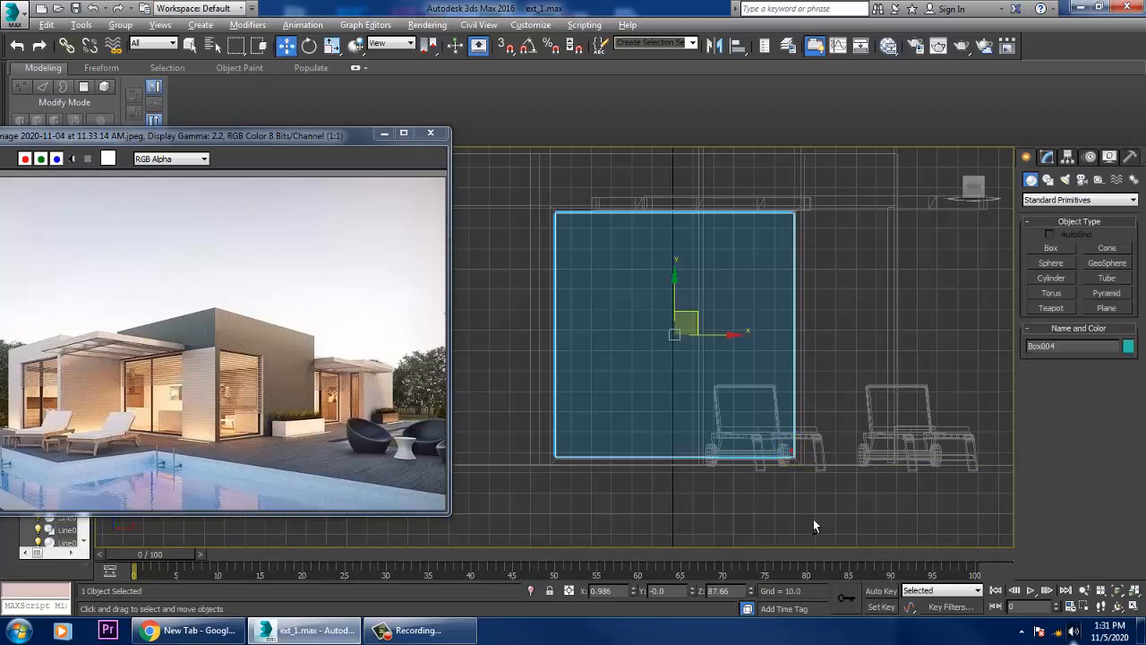
- Move the window box along Y into the recess under the pergola, to about Y 128.662
key(alt+w)
click(803, 497)
key(alt+w)
scroll(778, 441, down, 5)
scroll(796, 427, up, 4)
middle_drag(797, 426, 678, 416)
drag(674, 399, 891, 402)
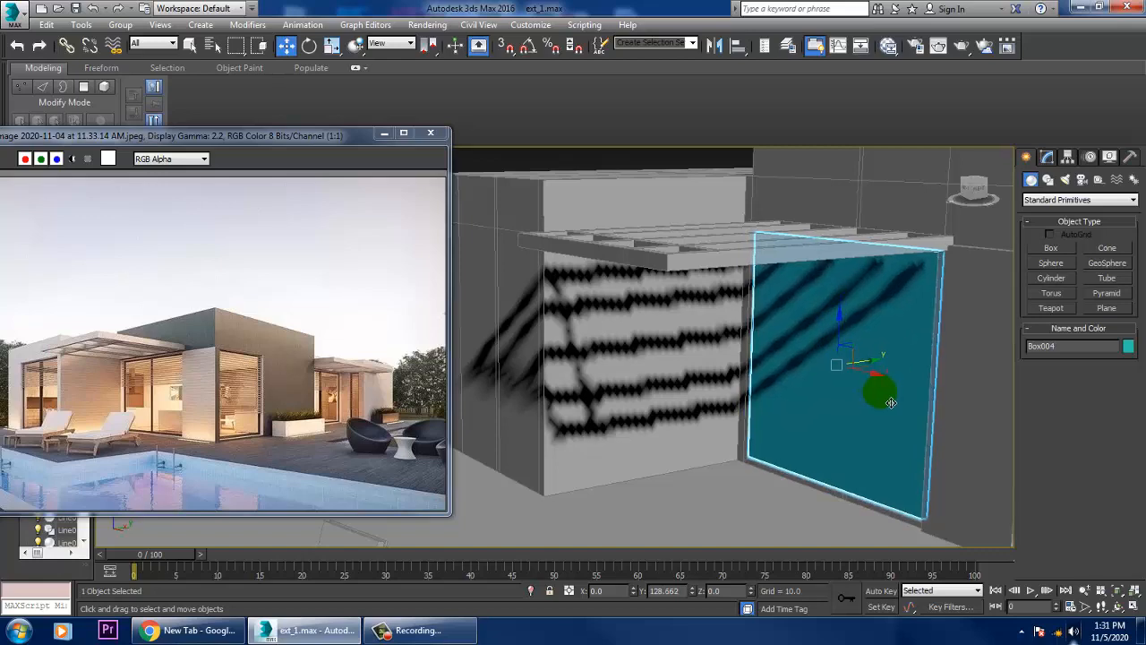
- Convert the window box under the pergola to an Editable Poly
alt+middle_drag(847, 365, 714, 302)
scroll(872, 353, up, 4)
scroll(872, 353, down, 6)
right_click(716, 291)
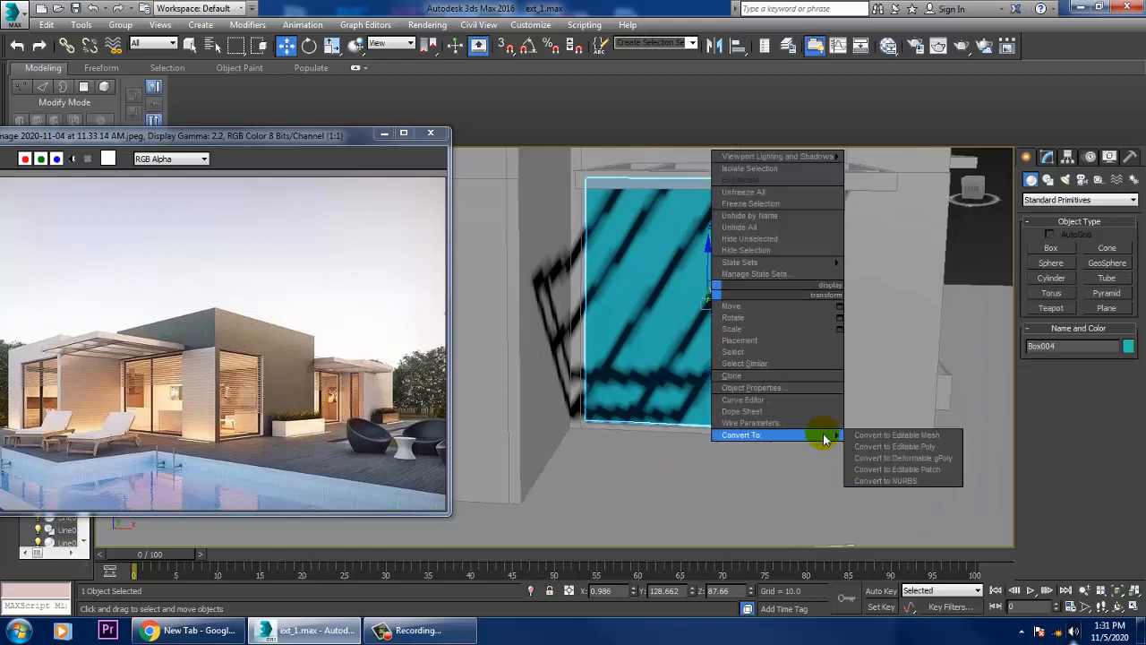
click(901, 447)
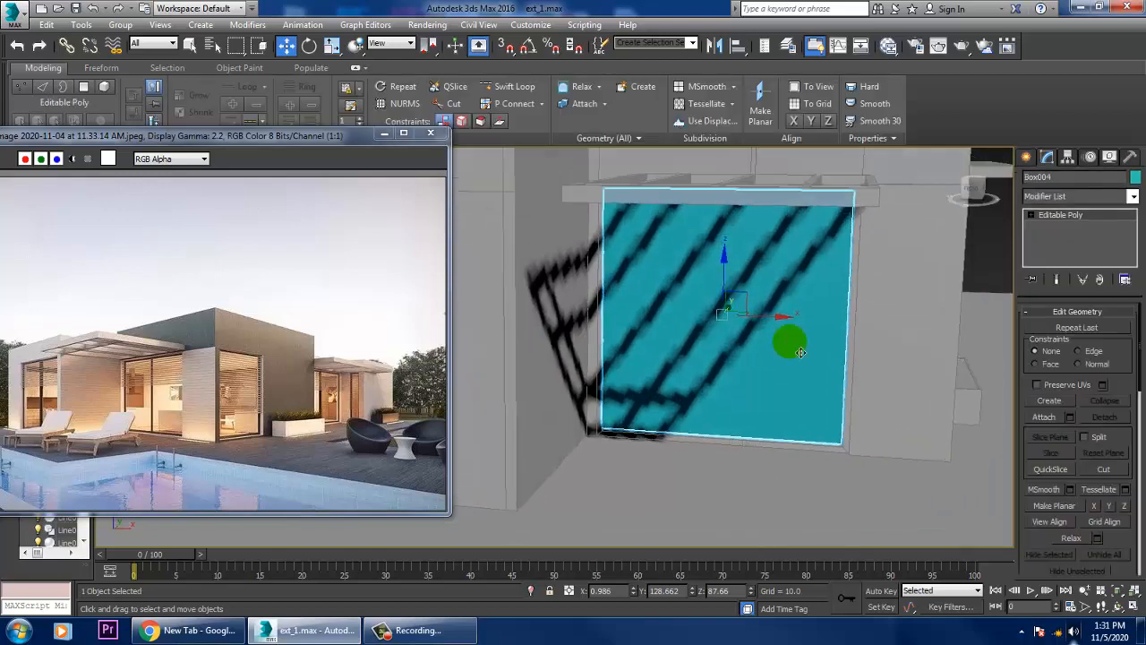
- Isolate the window panel and inset its large faces to outline a narrow frame
key(4)
click(800, 352)
scroll(744, 309, up, 5)
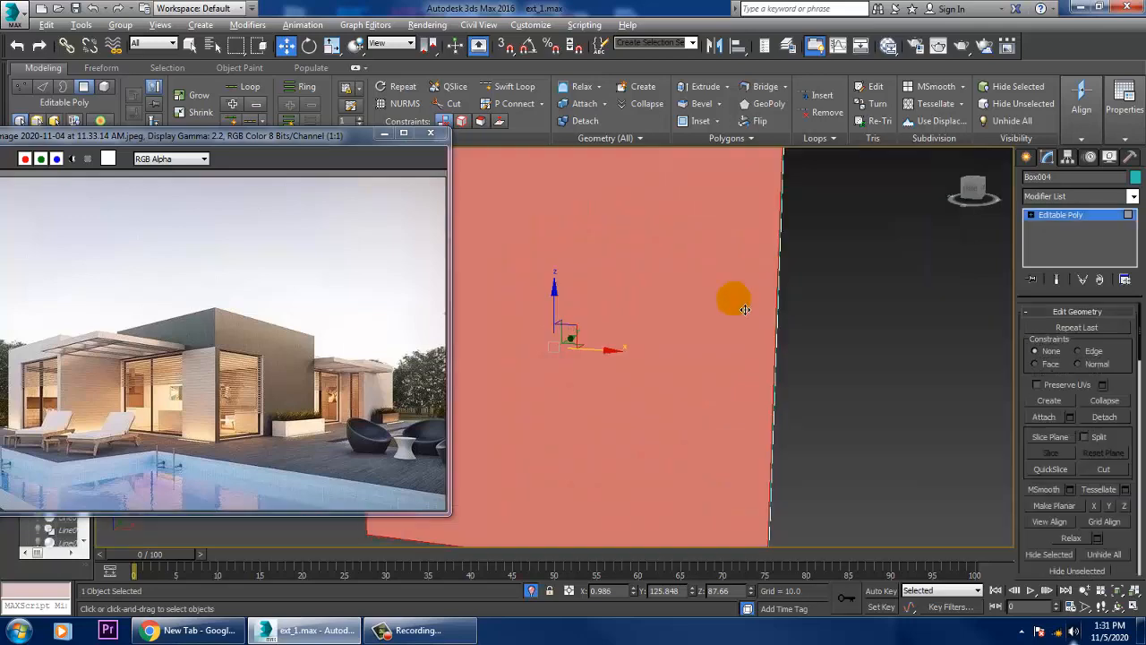
alt+middle_drag(745, 310, 812, 355)
ctrl+click(600, 310)
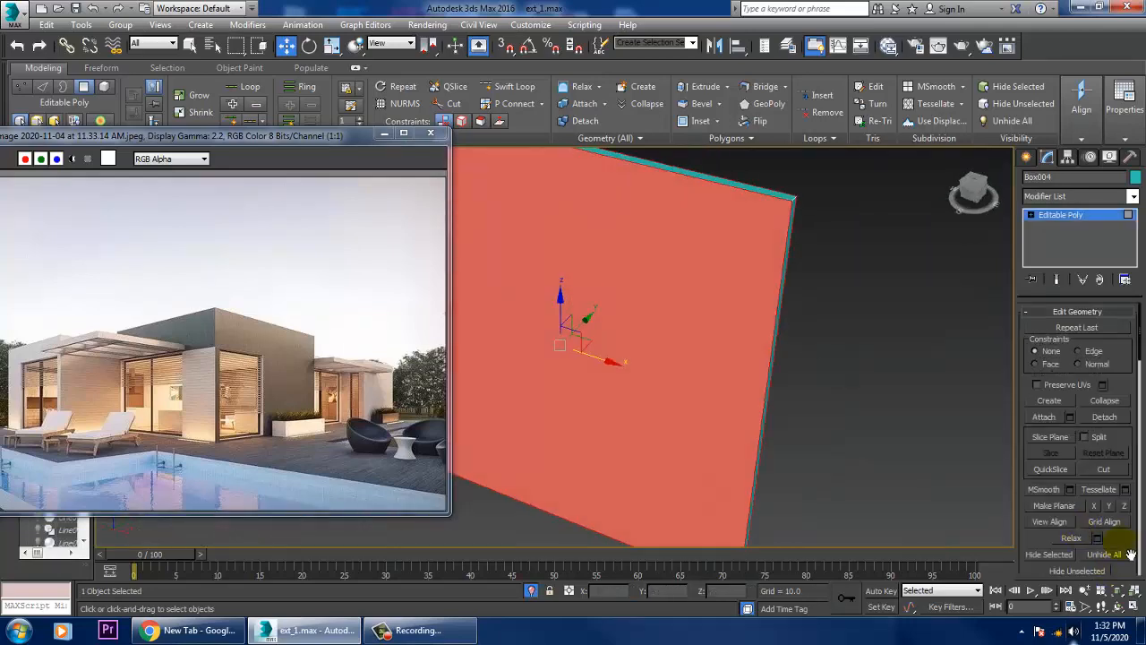
drag(1130, 554, 1115, 268)
drag(1114, 566, 1095, 279)
click(1126, 338)
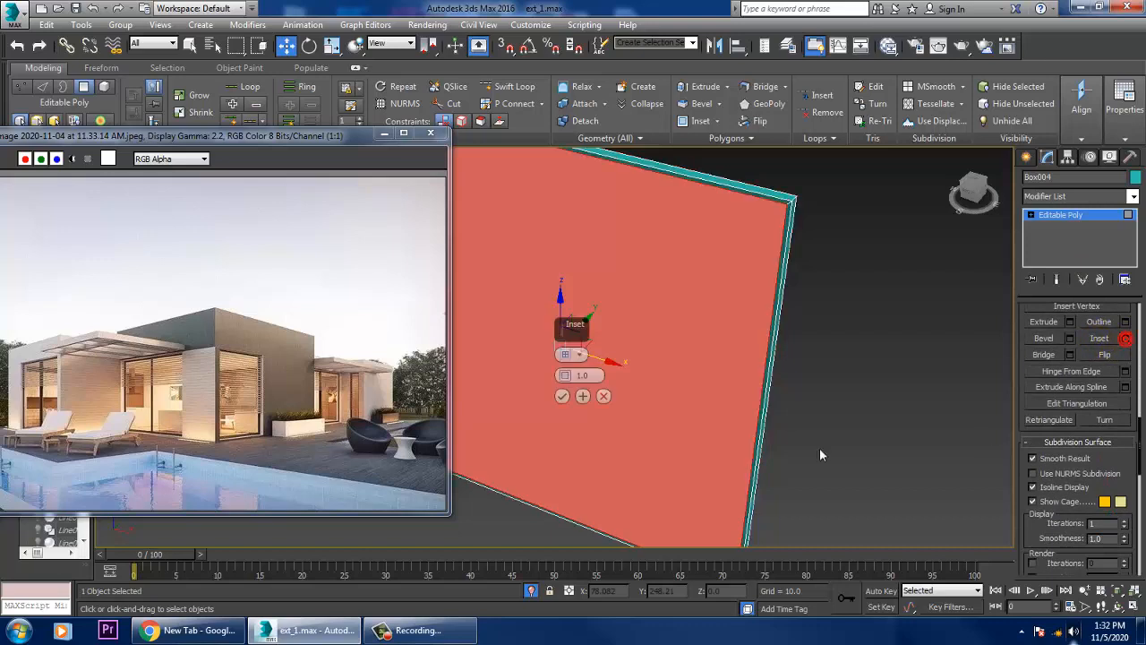
drag(576, 377, 579, 374)
click(568, 428)
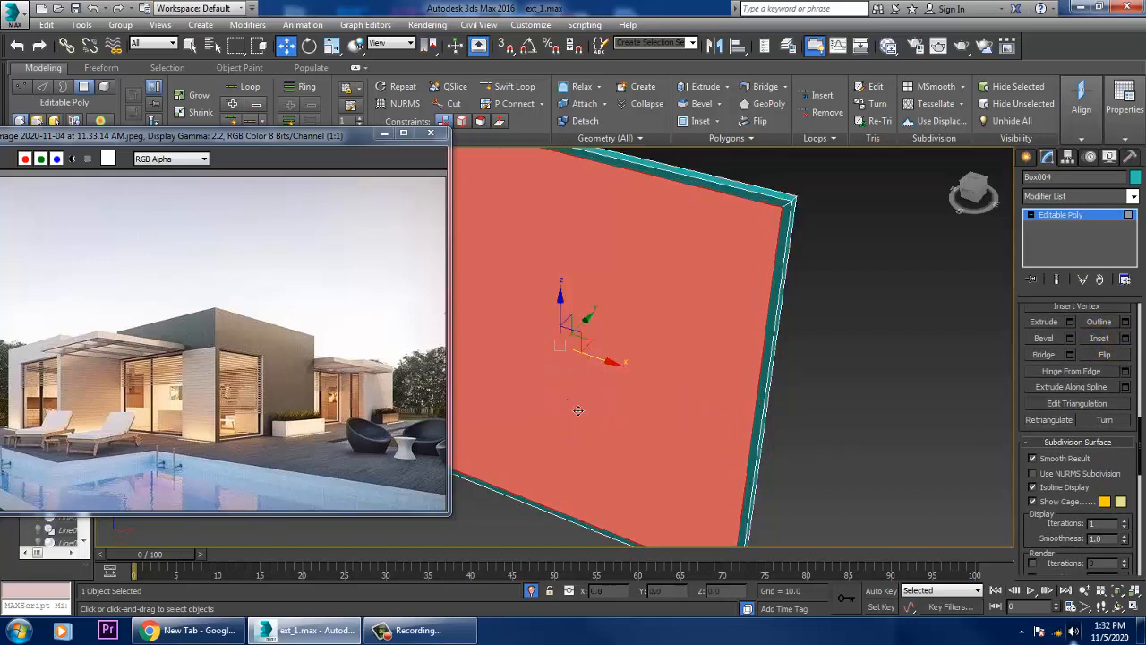
- Add two closely spaced vertical edge loops with Swift Loop at the middle of the window panel for a mullion
alt+middle_drag(785, 372, 645, 174)
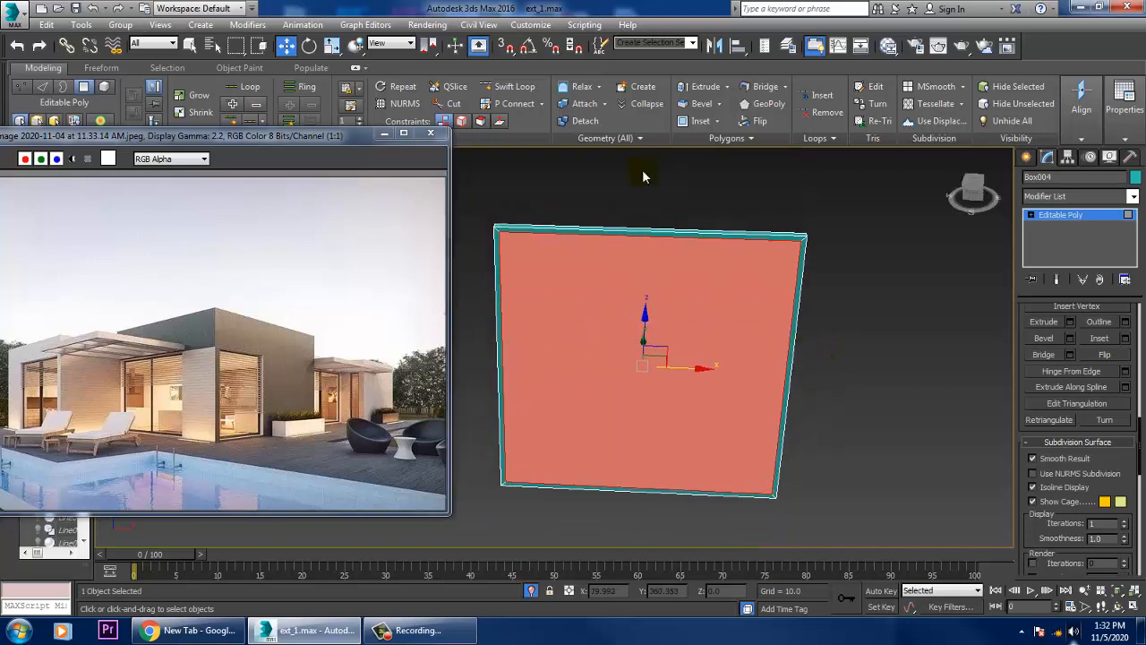
click(507, 86)
drag(671, 294, 656, 268)
scroll(650, 240, up, 3)
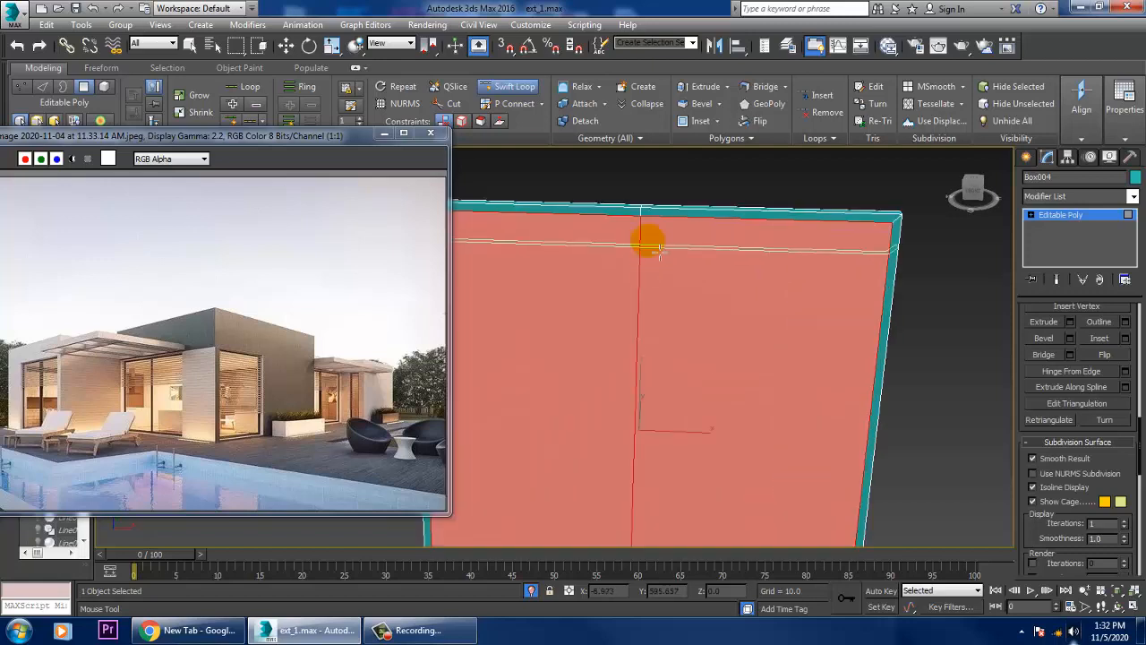
drag(660, 226, 663, 227)
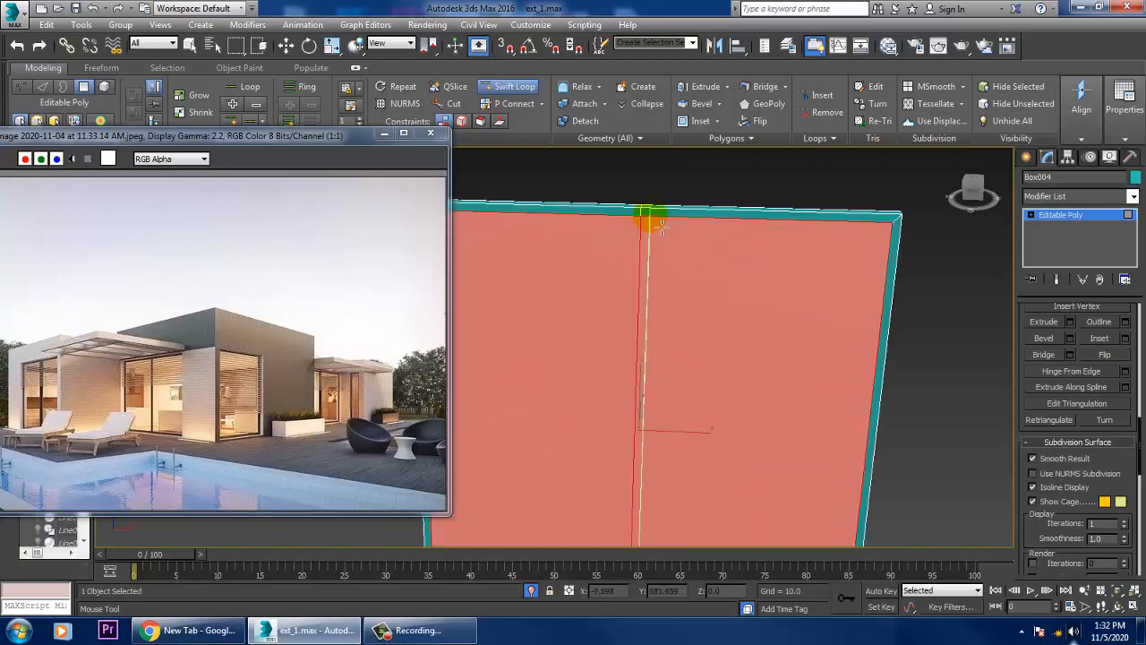
key(w)
alt+middle_drag(711, 261, 713, 302)
- End the isolation to show the whole scene and leave polygon editing on the window panel
right_click(840, 206)
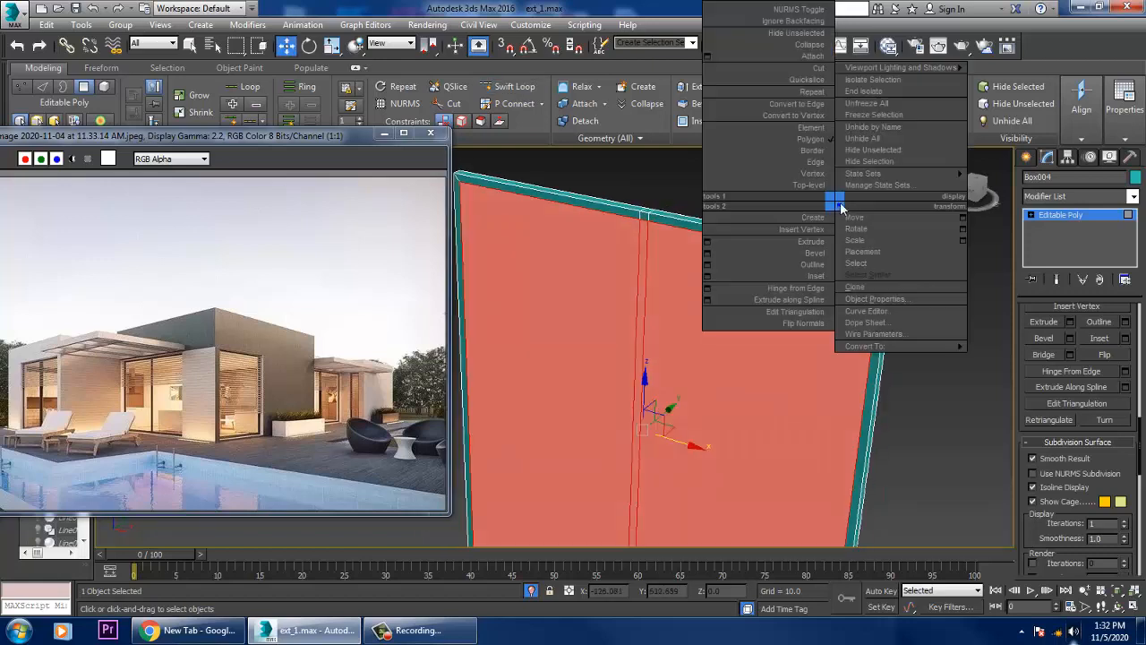
click(870, 85)
scroll(869, 409, down, 5)
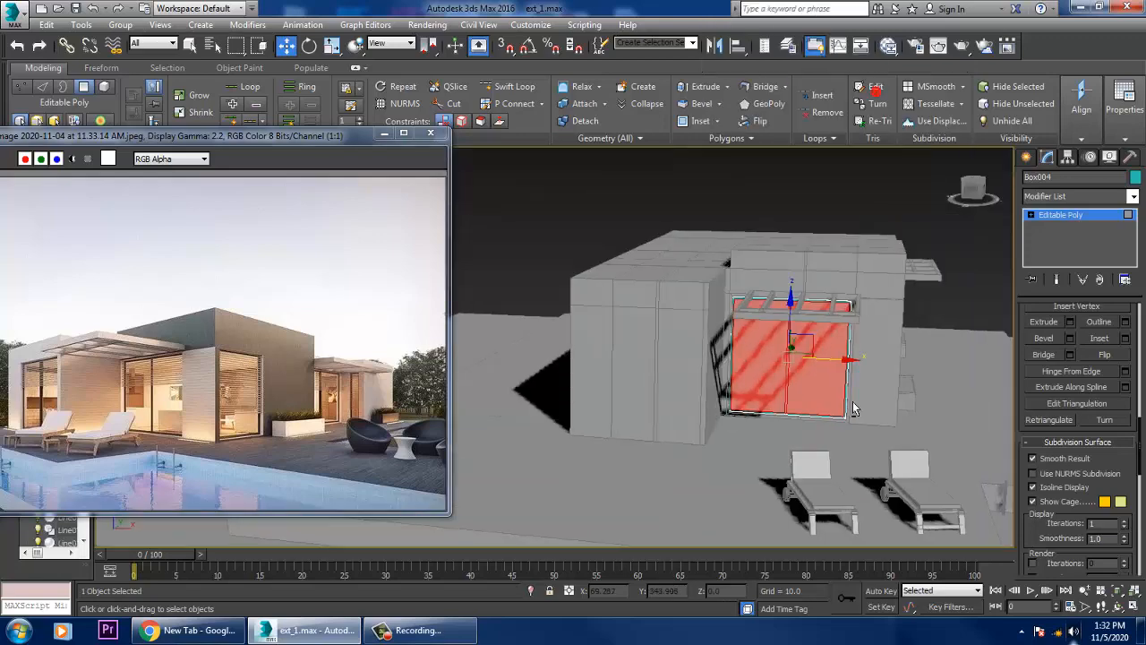
alt+middle_drag(857, 407, 773, 307)
click(526, 226)
click(1098, 214)
- Move the end column of vertices on the house body outward to lengthen the front wing
click(565, 381)
scroll(779, 316, down, 4)
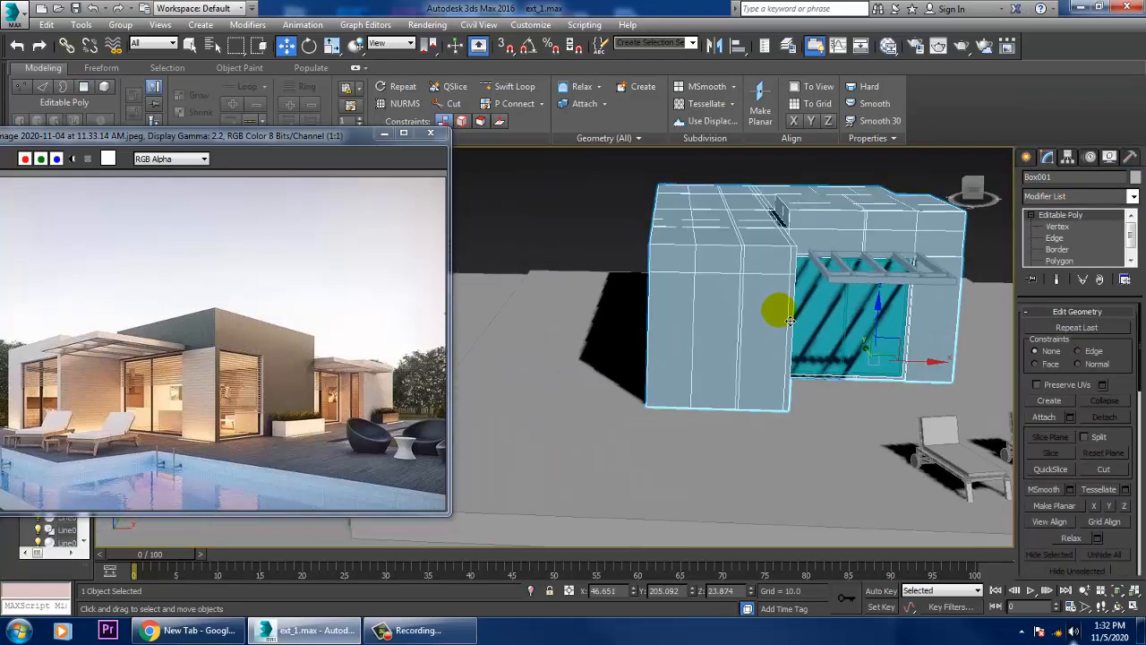
key(1)
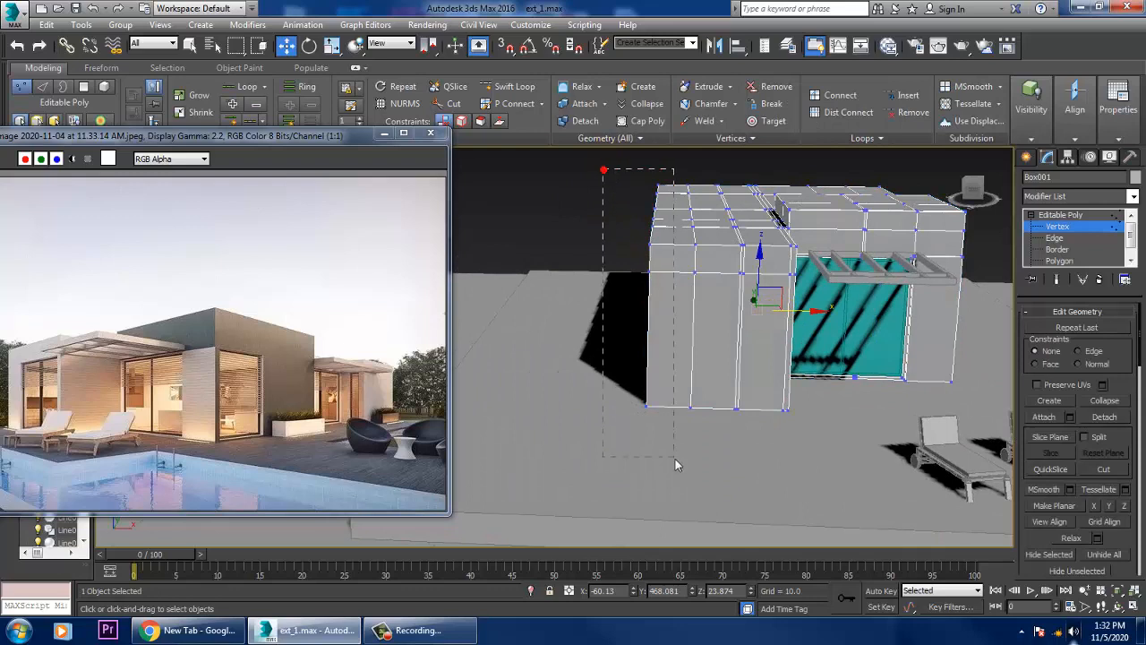
drag(675, 465, 676, 462)
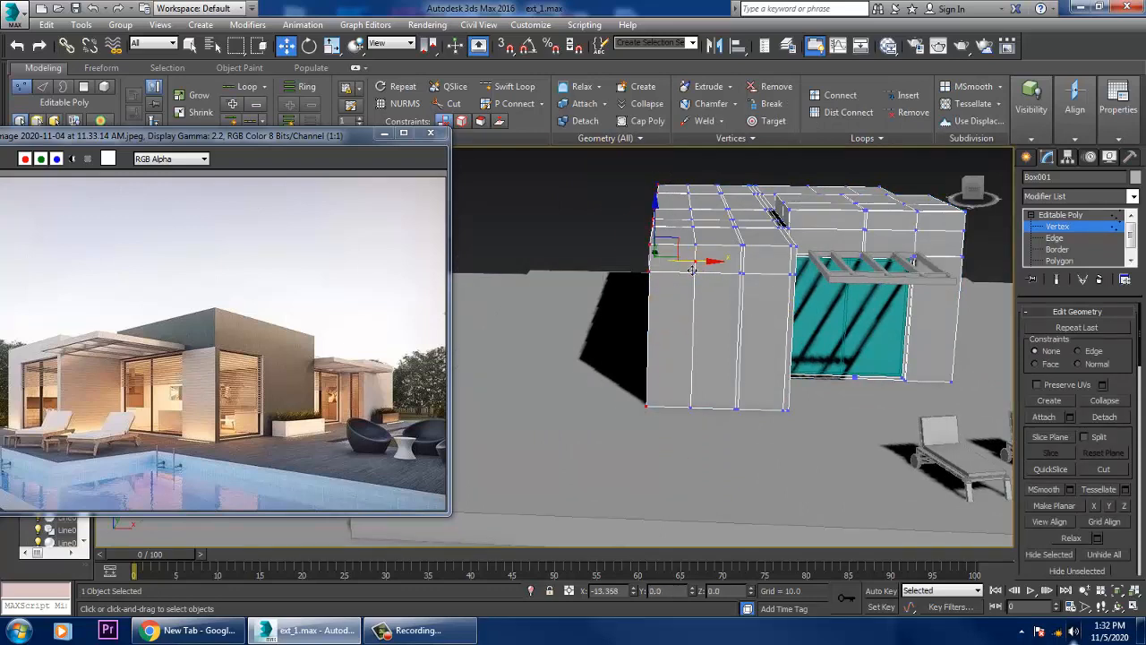
drag(693, 268, 680, 270)
alt+middle_drag(696, 281, 655, 229)
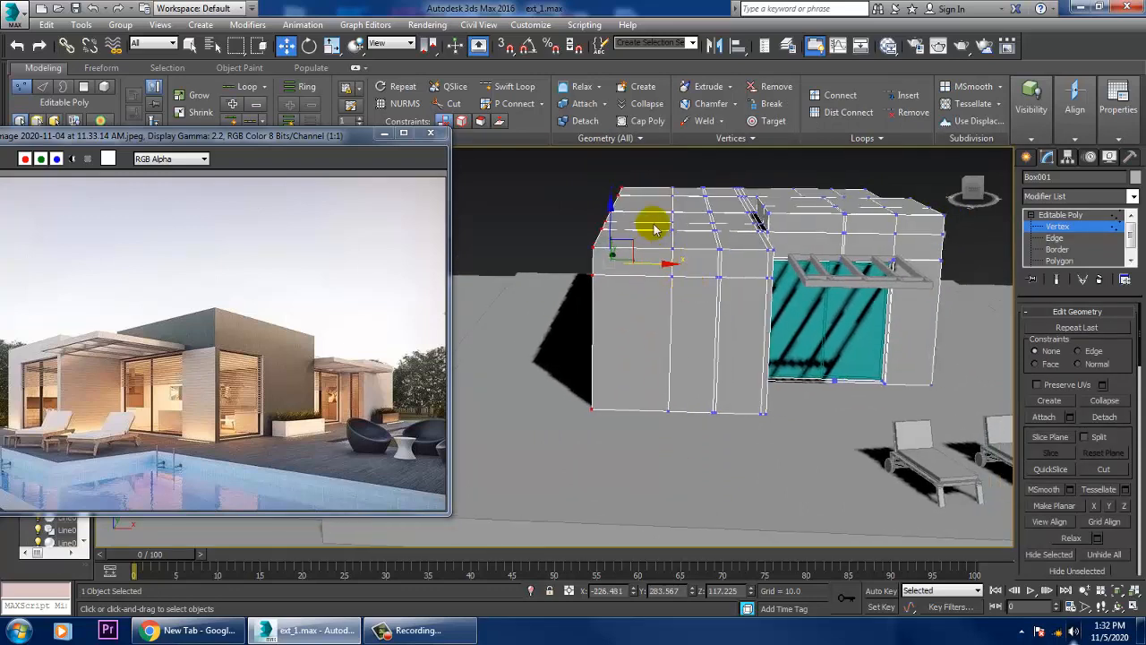
- Shift the neighbouring vertex column of the front wing toward its outer end to widen the area for the window opening
drag(688, 455, 688, 453)
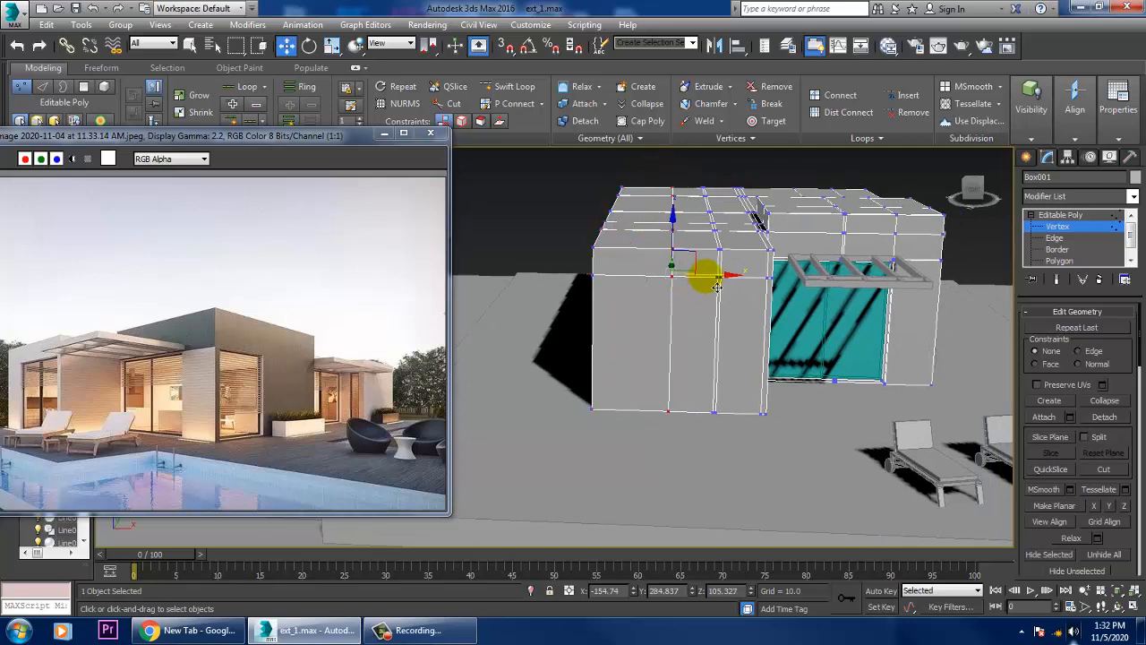
click(707, 281)
key(ctrl+z)
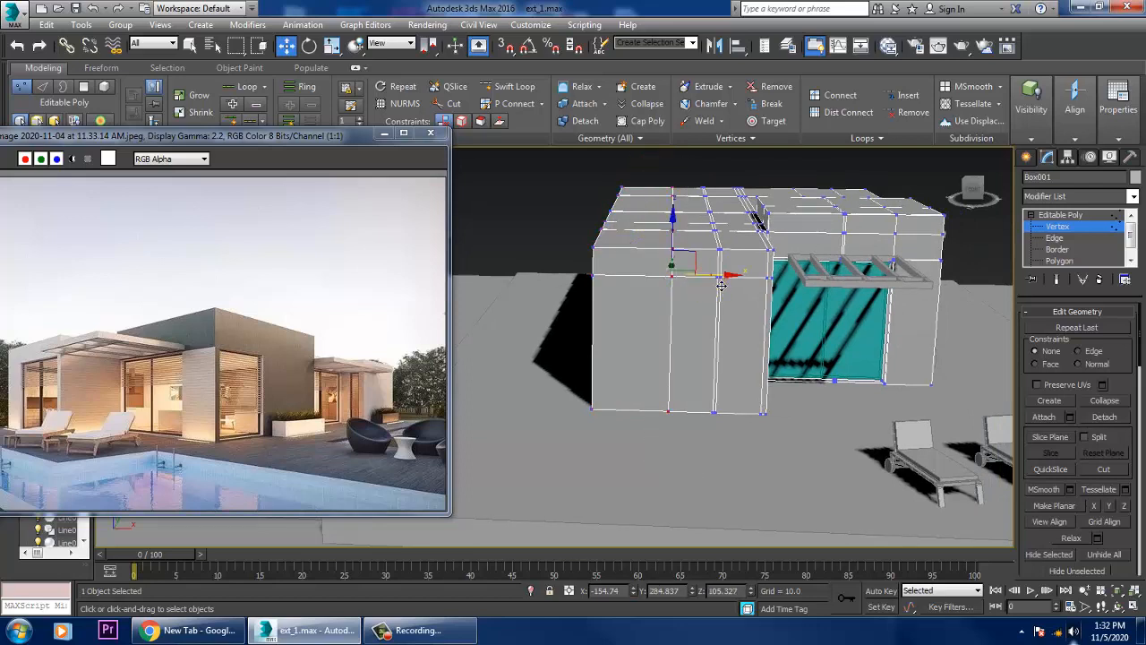
drag(706, 283, 705, 283)
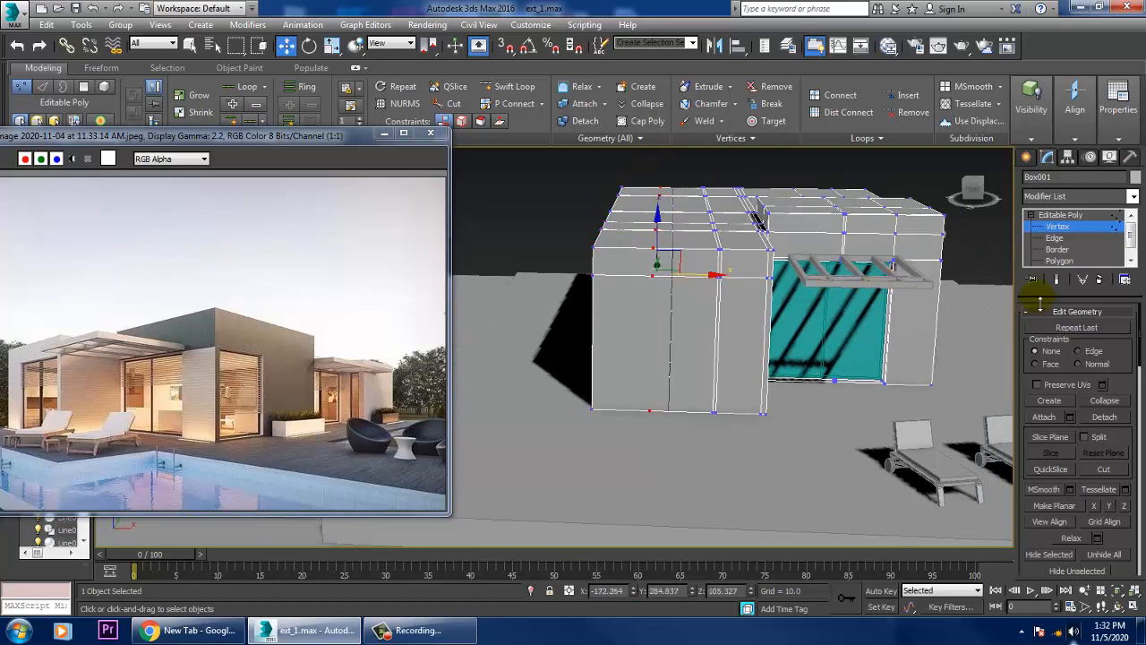
- Inset the three adjoining front-wall polygons of the wing as one group by 2.812
click(1058, 263)
alt+middle_drag(740, 345, 555, 343)
scroll(573, 342, up, 3)
click(707, 307)
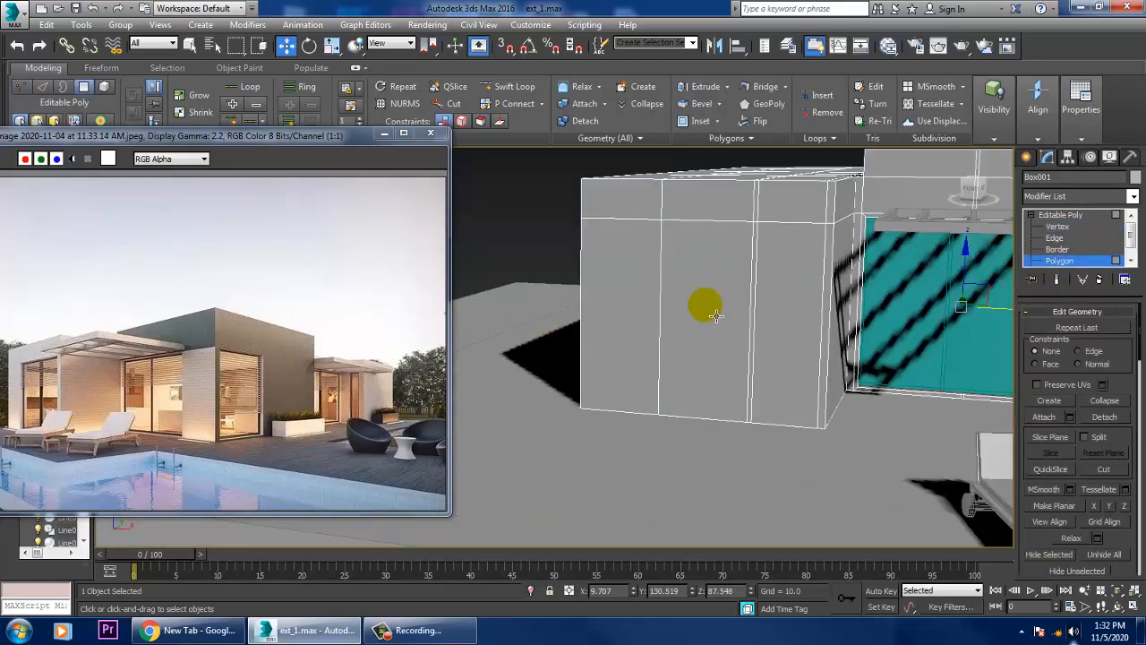
ctrl+click(788, 318)
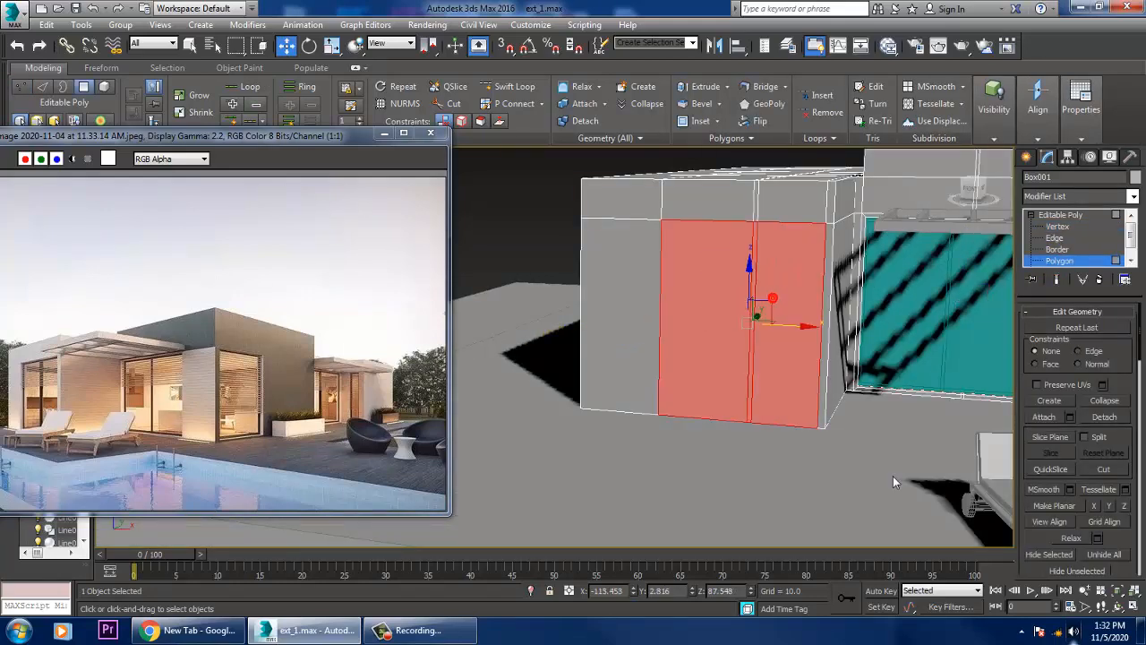
drag(1117, 550, 1102, 173)
click(1125, 489)
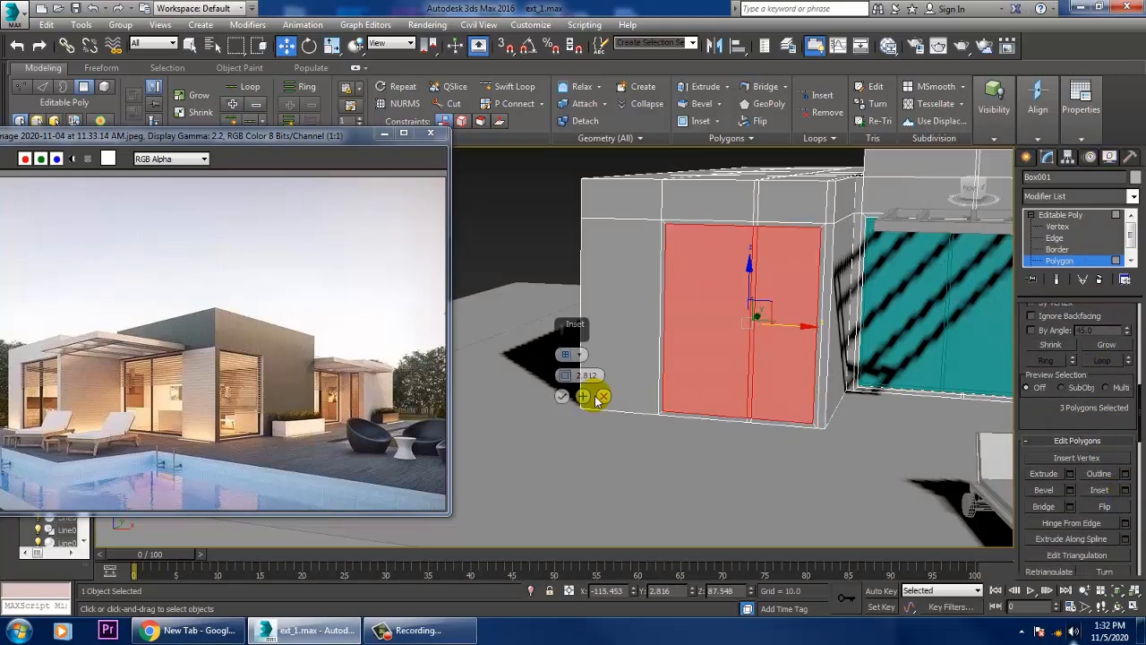
click(562, 395)
- Extrude the inset wall polygons inward by -5.92 to form a window recess
scroll(562, 397, up, 3)
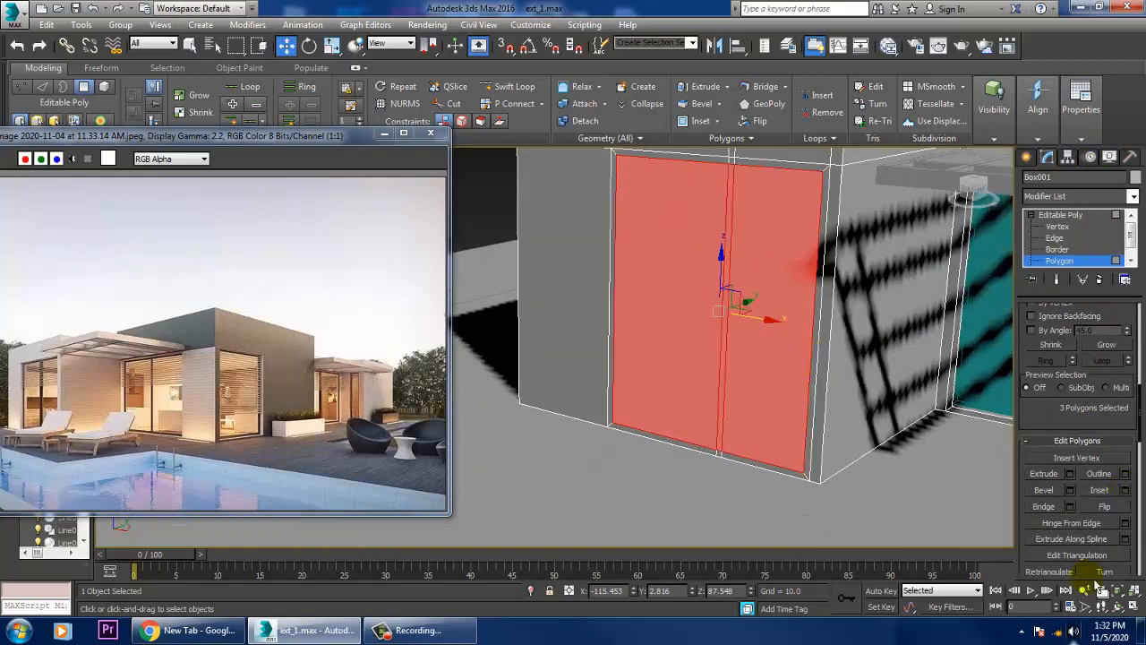
click(1071, 473)
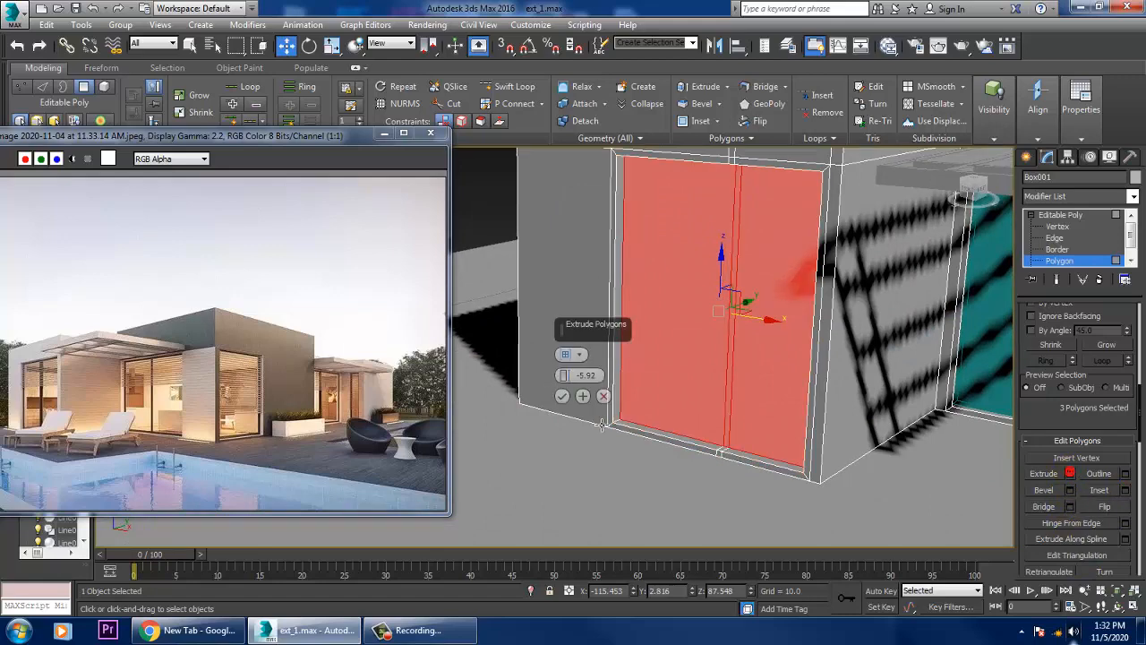
click(563, 396)
- Create a thin box about 121 by 96 in the front view, covering the new recessed opening
key(alt+w)
middle_drag(851, 256, 840, 258)
key(alt+w)
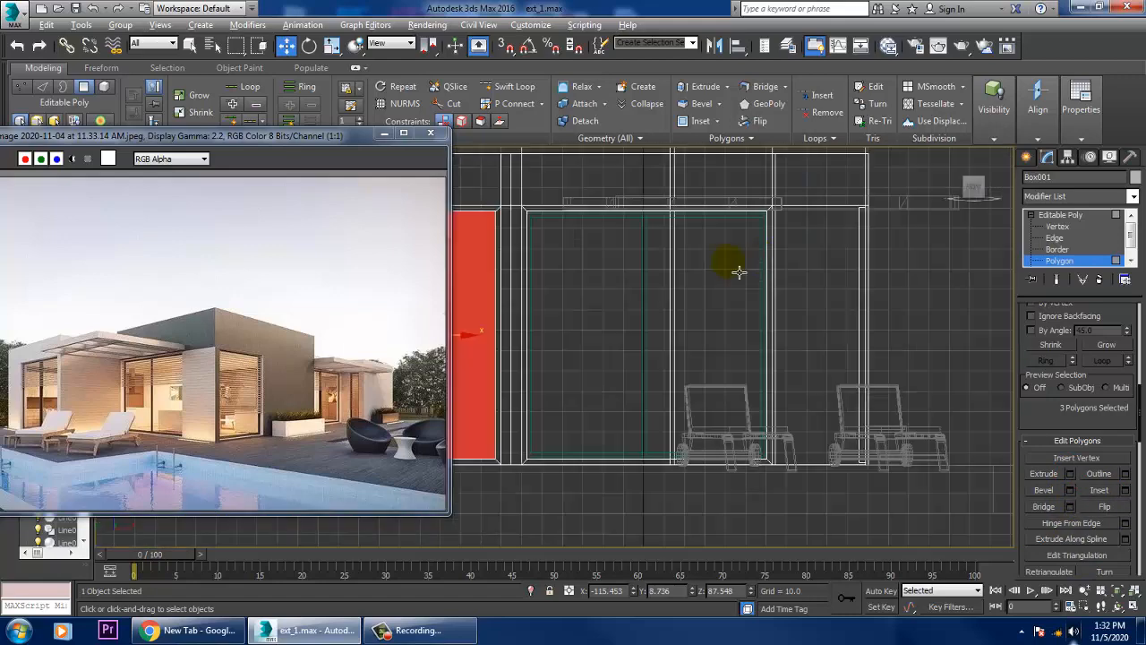
middle_drag(651, 282, 894, 301)
click(1028, 159)
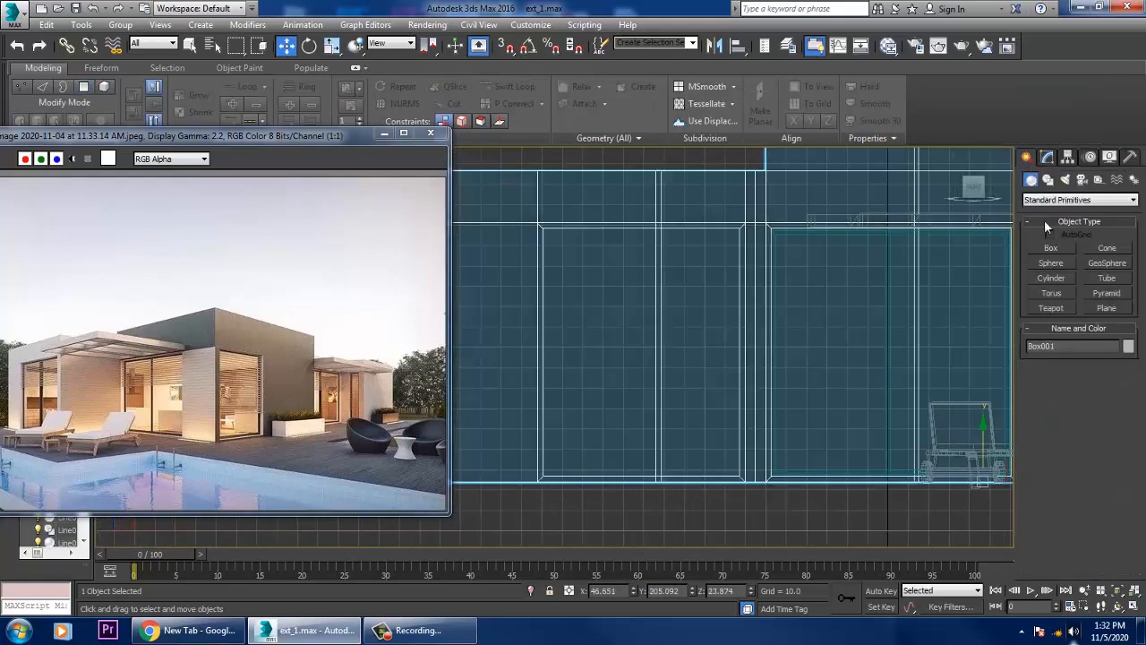
click(1054, 248)
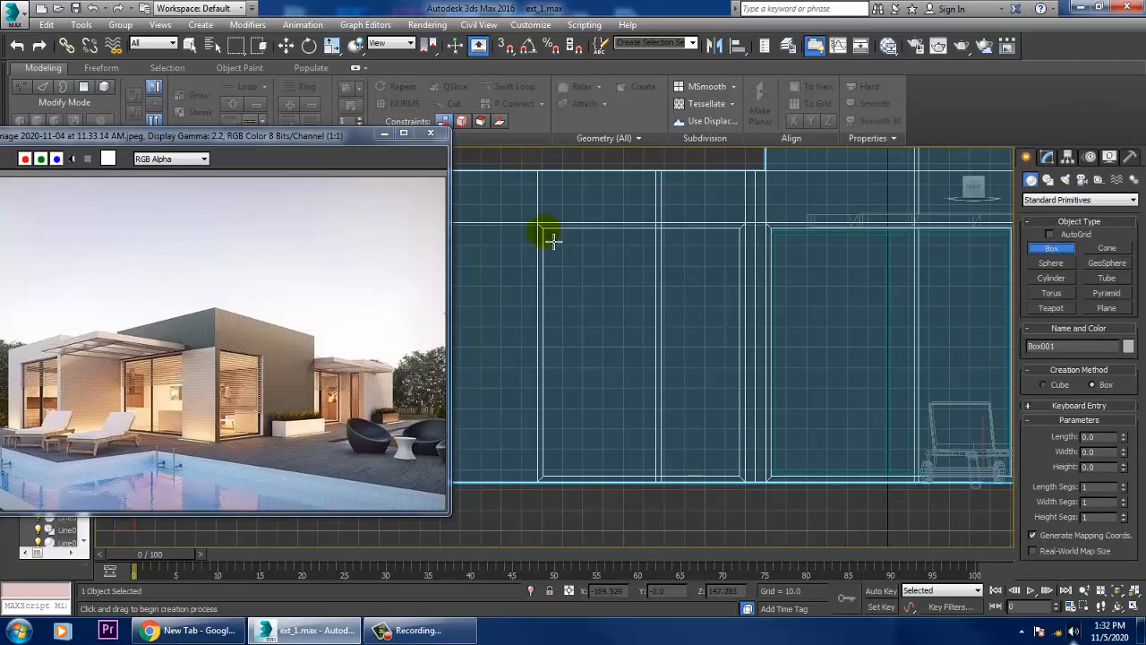
drag(553, 240, 748, 486)
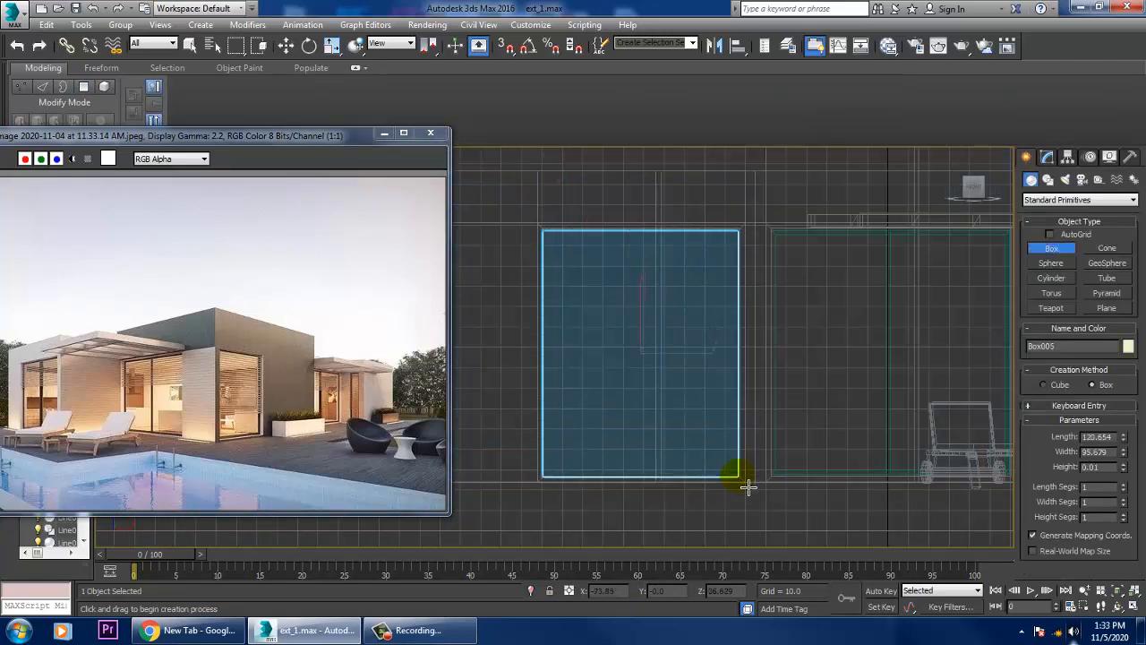
click(738, 480)
- Move the new box back along Y by about 5.8 to seat it inside the wall recess
key(w)
key(alt+w)
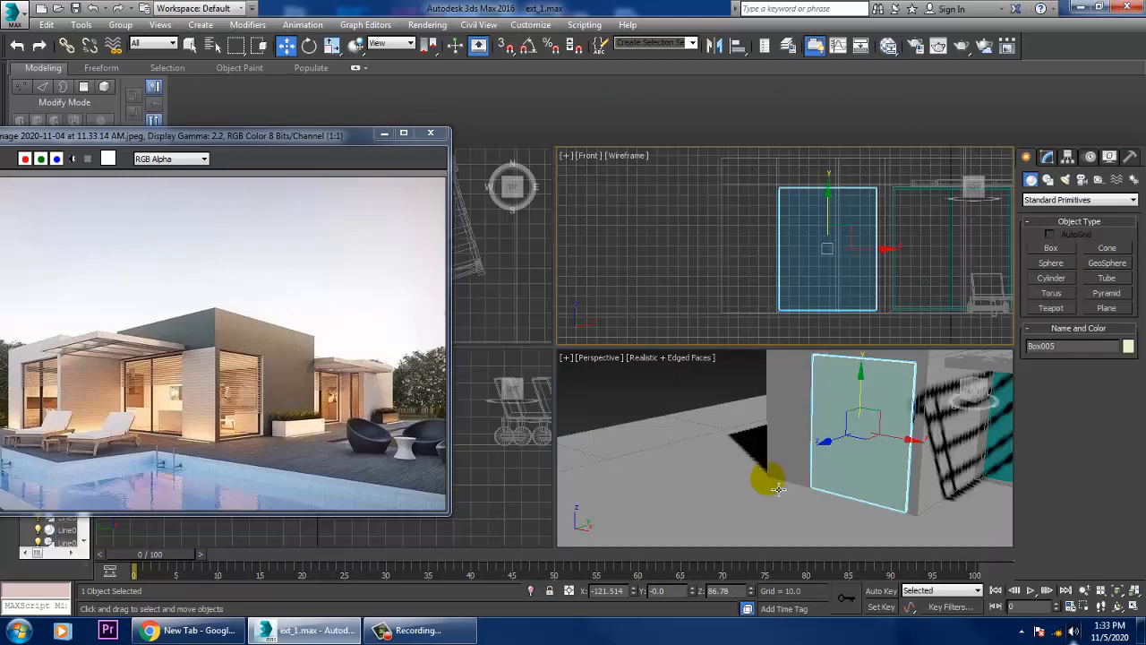
scroll(761, 478, up, 3)
key(alt+w)
alt+middle_drag(608, 368, 584, 356)
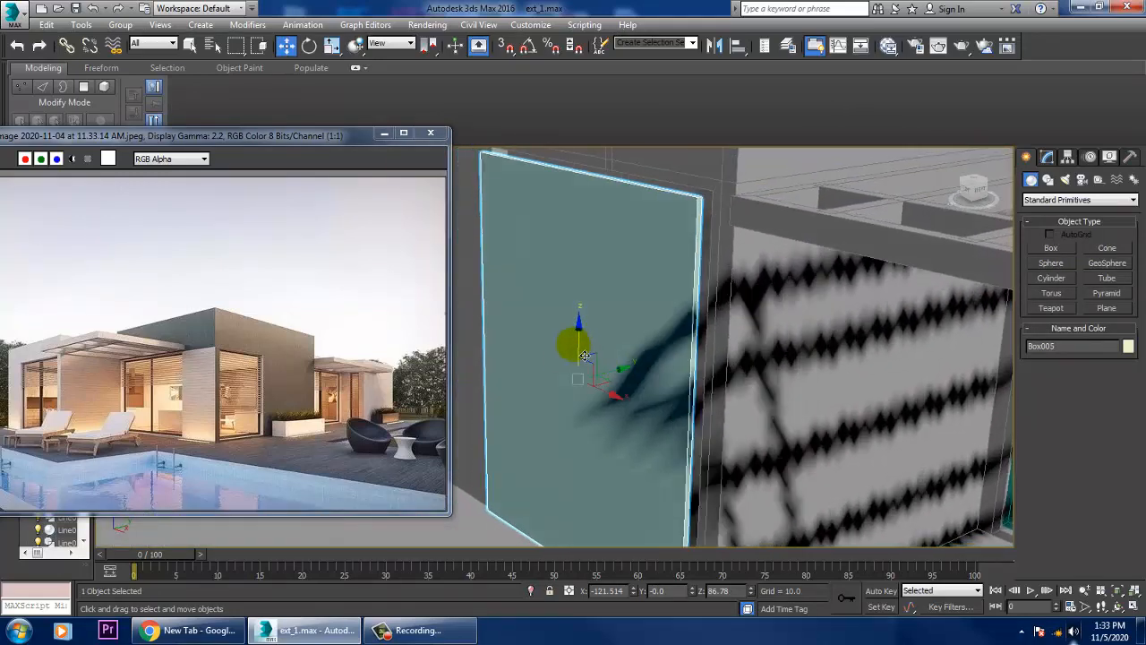
drag(627, 383, 635, 382)
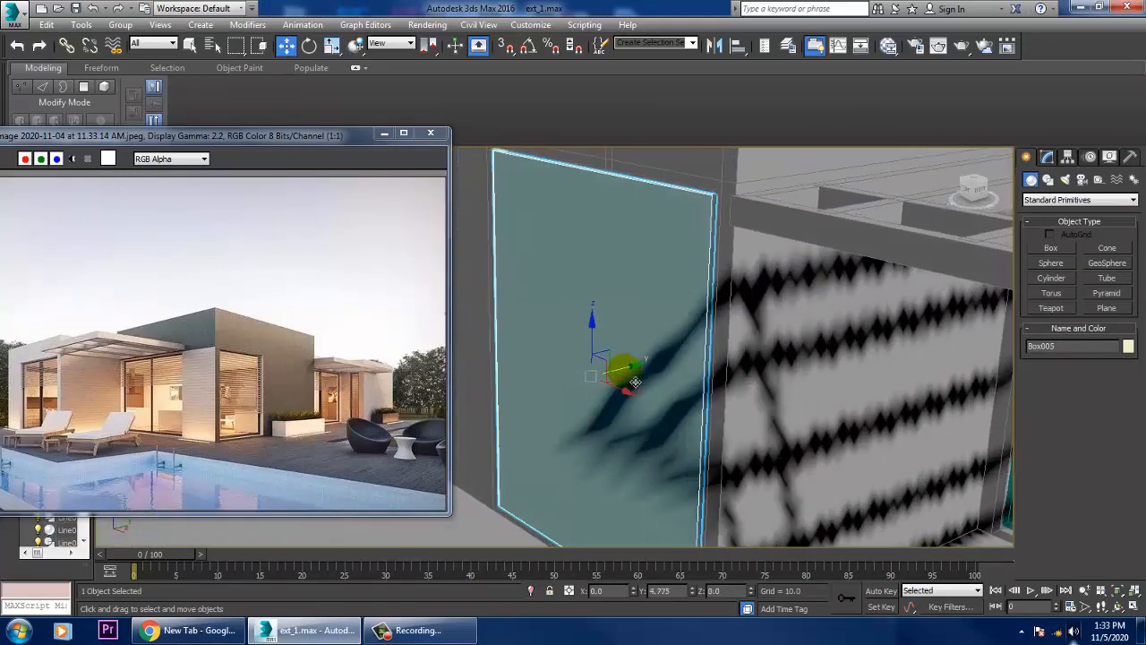
alt+middle_drag(635, 383, 621, 379)
alt+middle_drag(594, 324, 601, 269)
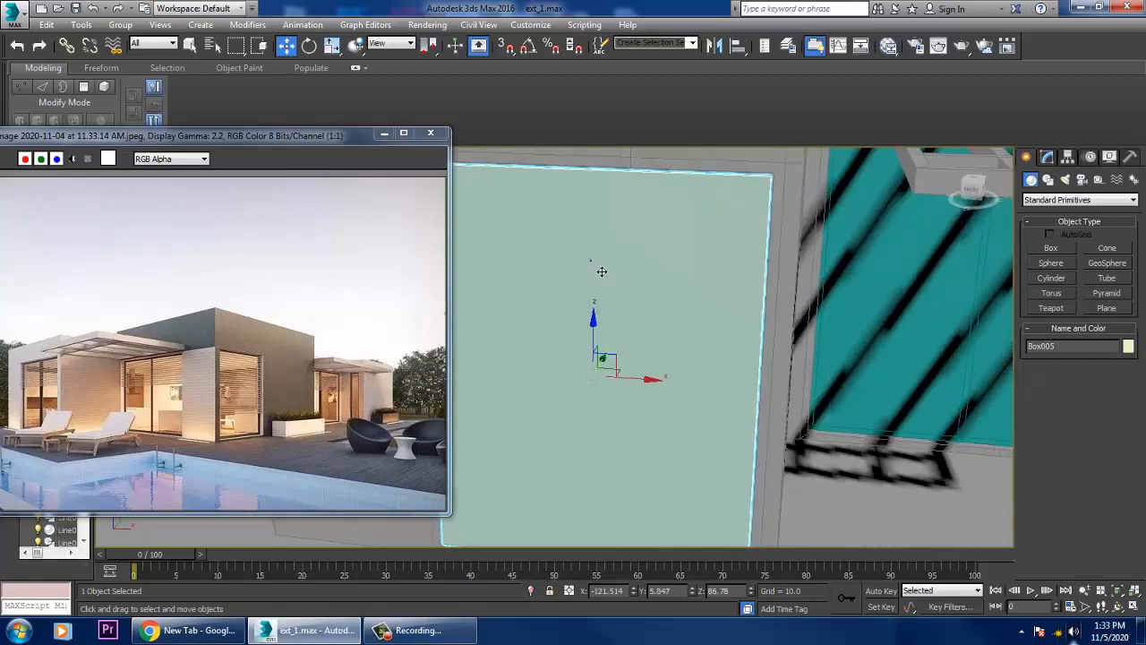
- Convert the new window box to an Editable Poly and isolate it
right_click(598, 262)
mouse_move(672, 401)
click(772, 415)
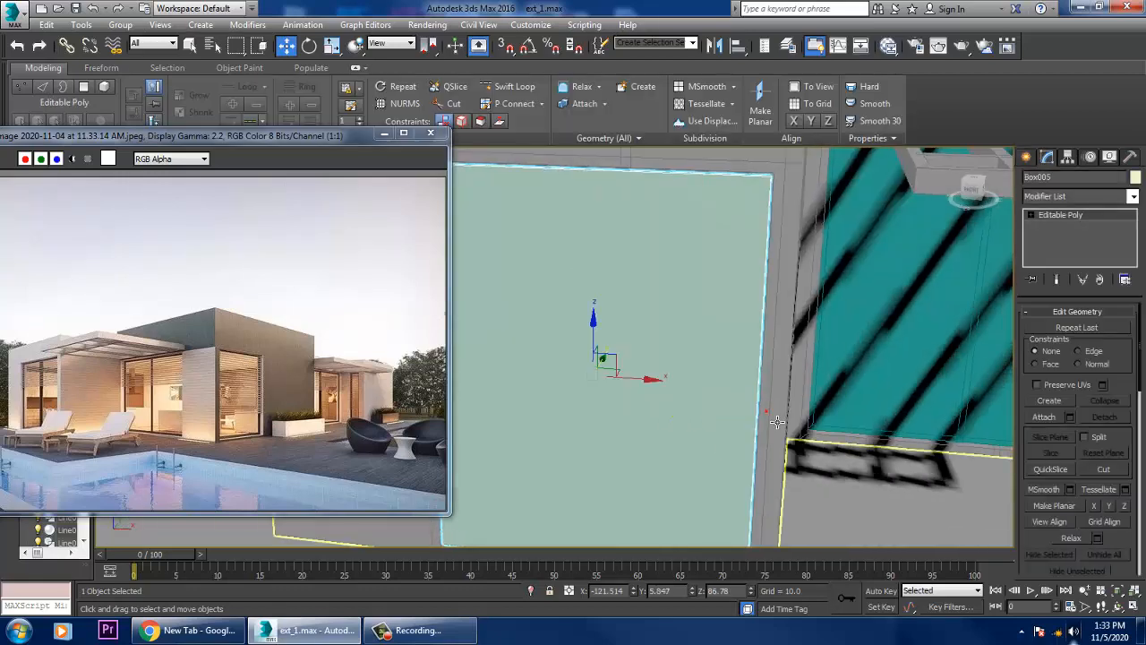
alt+middle_drag(768, 412, 740, 384)
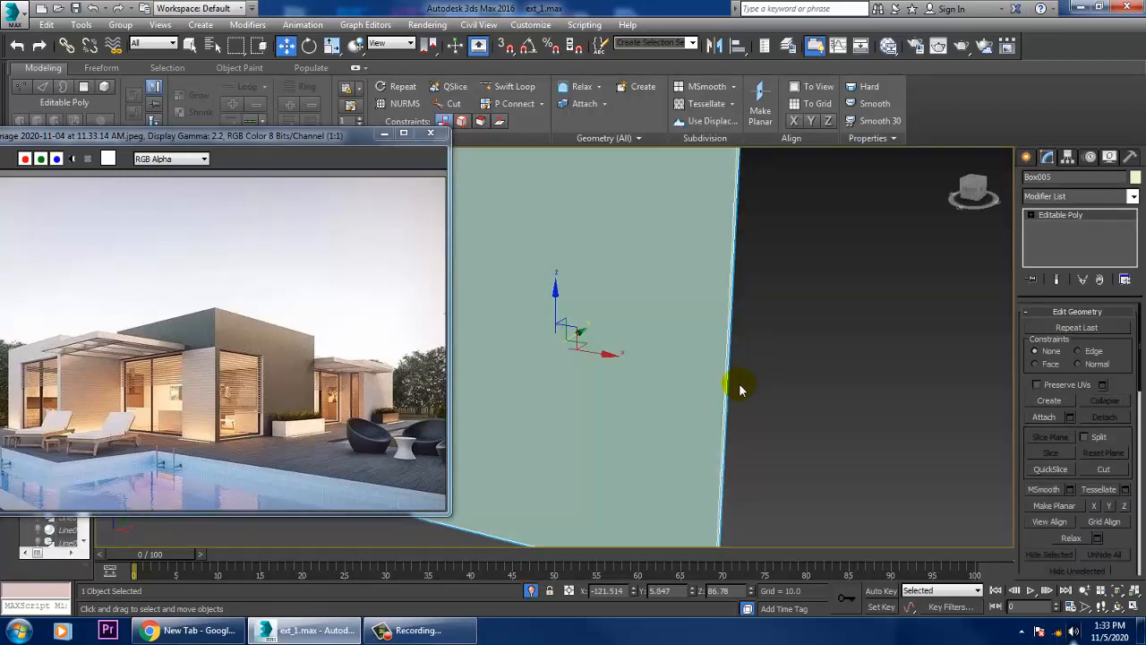
alt+middle_drag(609, 376, 678, 314)
- Inset the large front and back faces of the window panel to outline a narrow frame
click(678, 270)
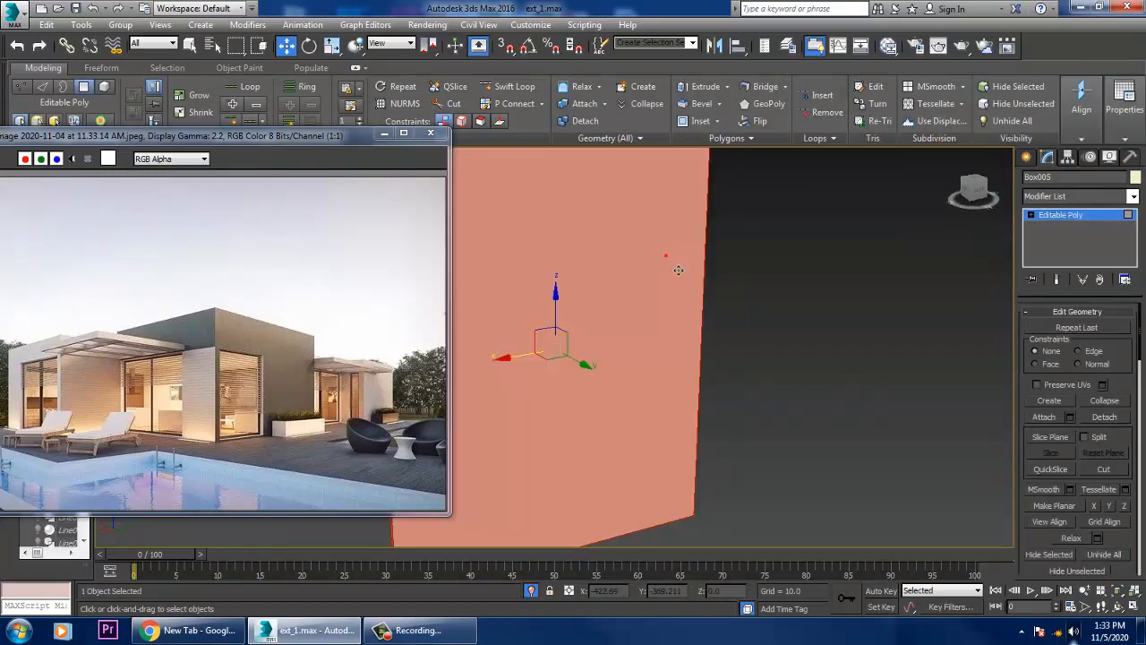
alt+middle_drag(757, 334, 832, 402)
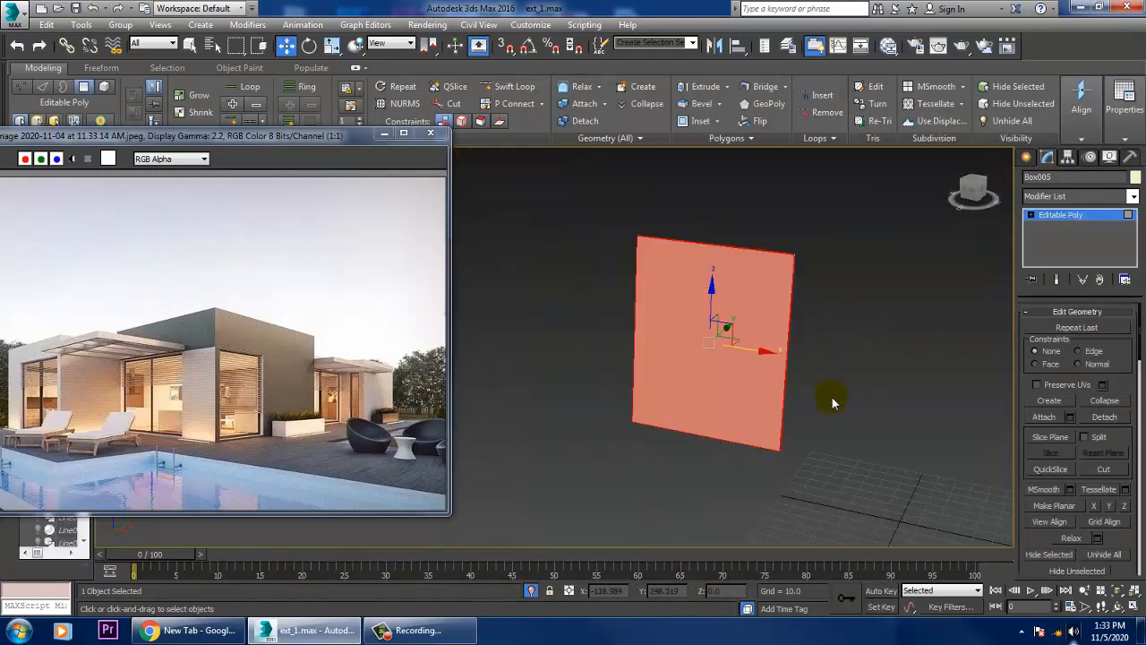
scroll(1131, 557, up, 5)
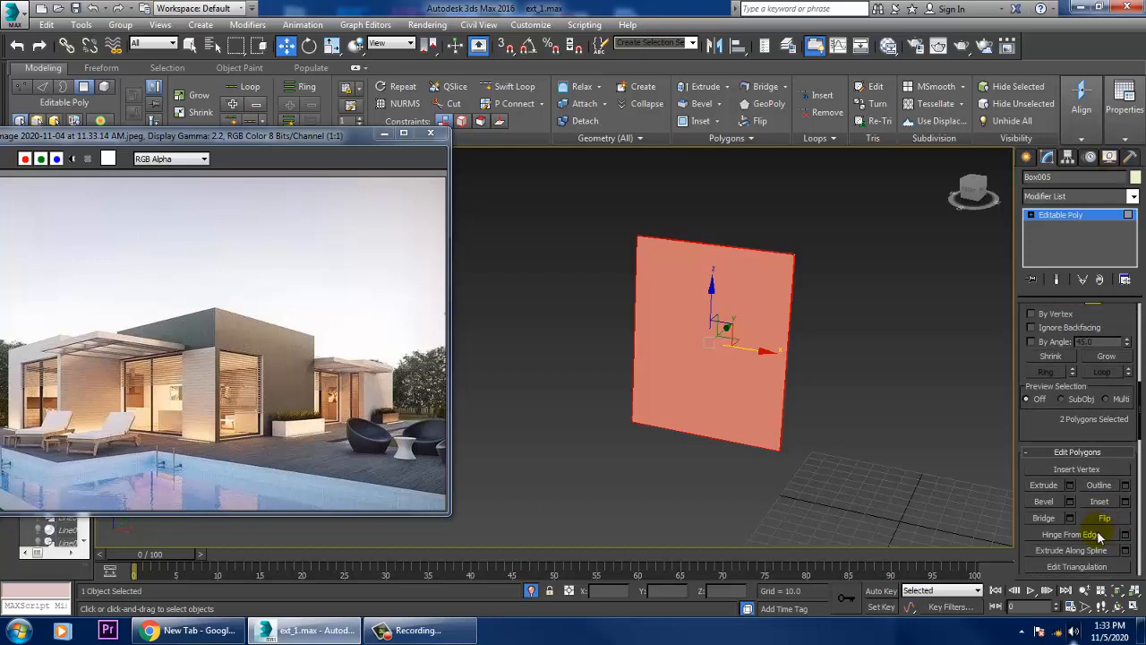
click(1125, 503)
scroll(591, 377, up, 4)
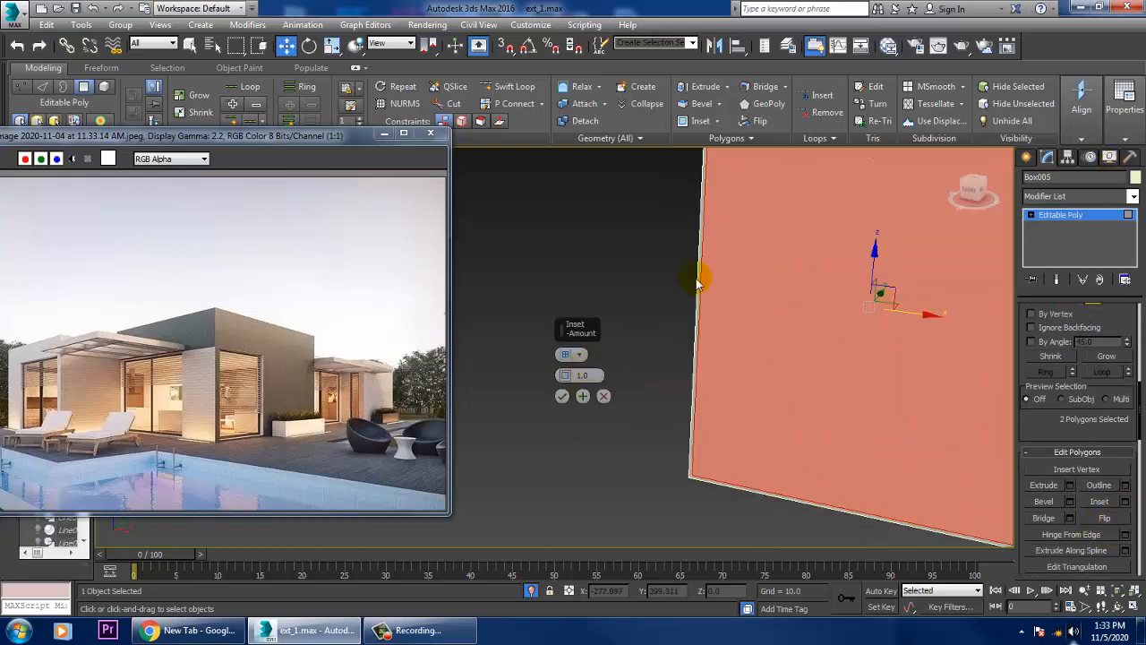
drag(566, 376, 565, 374)
click(561, 397)
- Add two closely spaced vertical edge loops with Swift Loop at the middle of the isolated panel for a mullion
scroll(818, 371, down, 3)
mouse_move(672, 384)
alt+middle_down()
mouse_move(699, 390)
mouse_move(688, 385)
alt+middle_up()
click(506, 86)
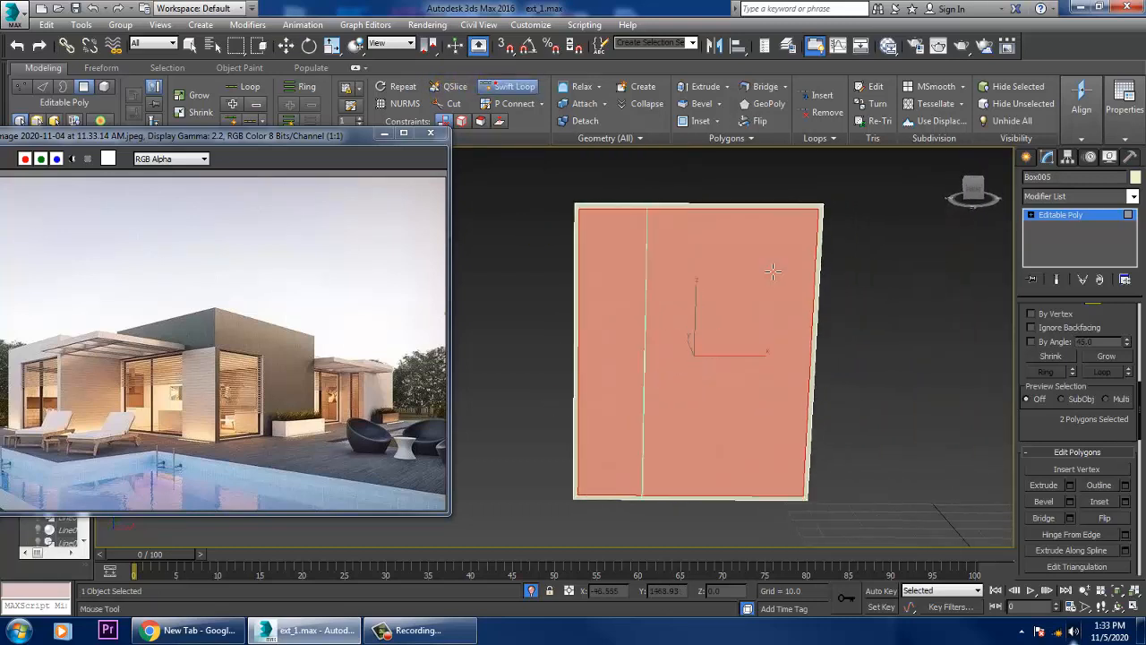
alt+middle_drag(768, 269, 755, 268)
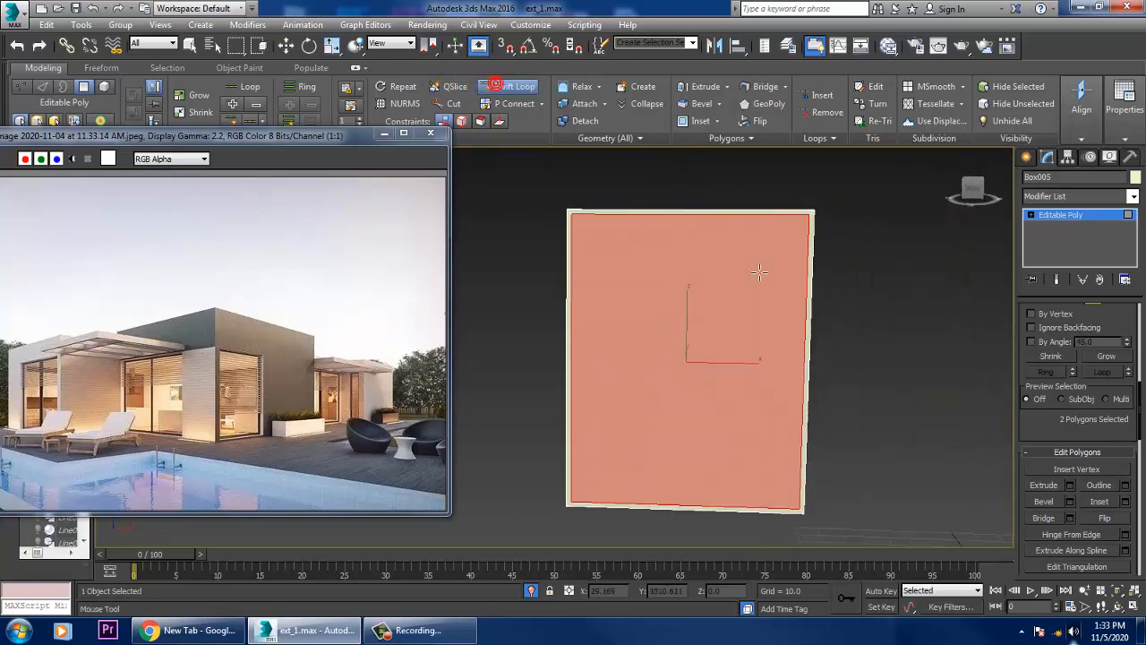
alt+middle_drag(686, 225, 701, 226)
click(703, 227)
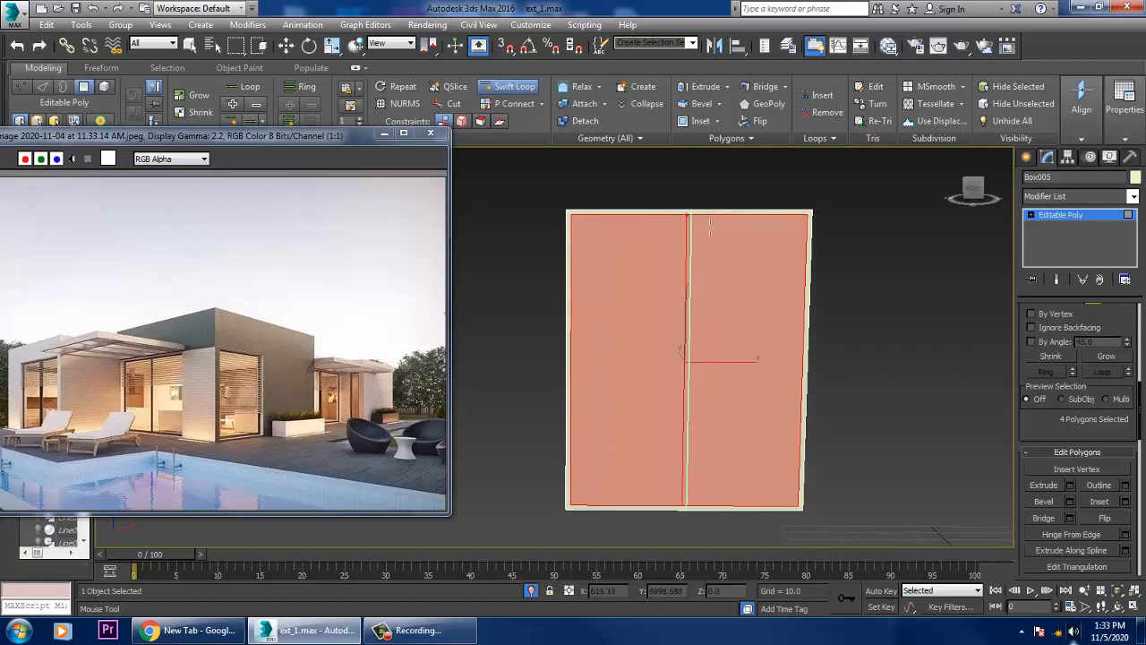
key(w)
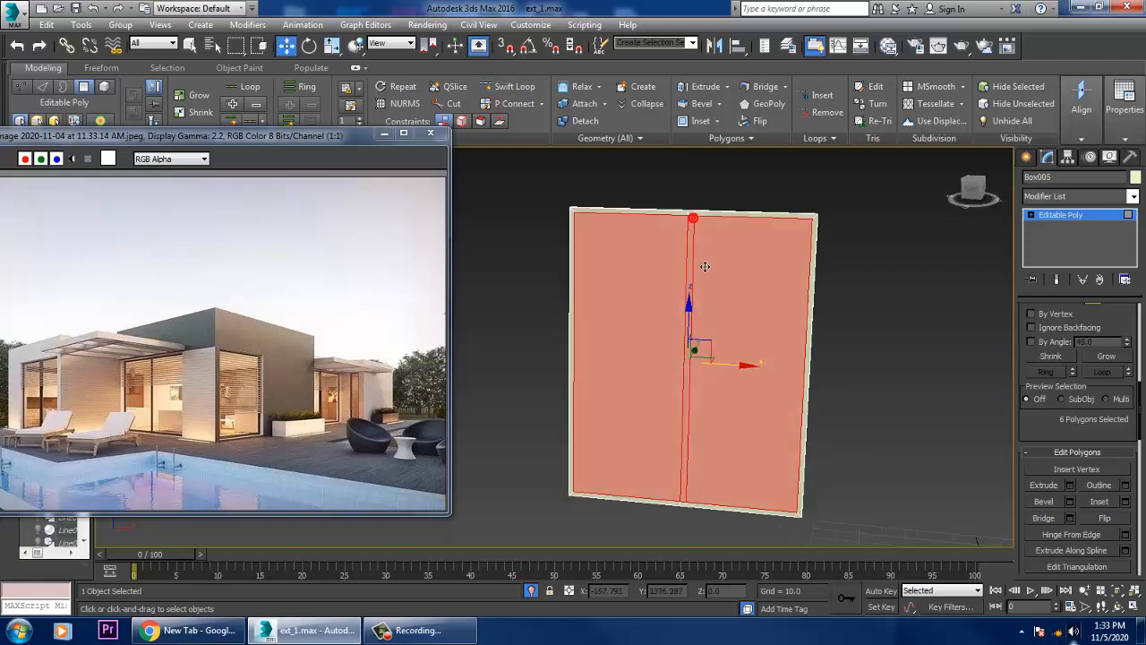
- Clear the polygon selection, end the isolation to show the whole scene, and leave polygon editing on the second window panel
alt+middle_drag(690, 225, 836, 206)
click(837, 207)
right_click(836, 209)
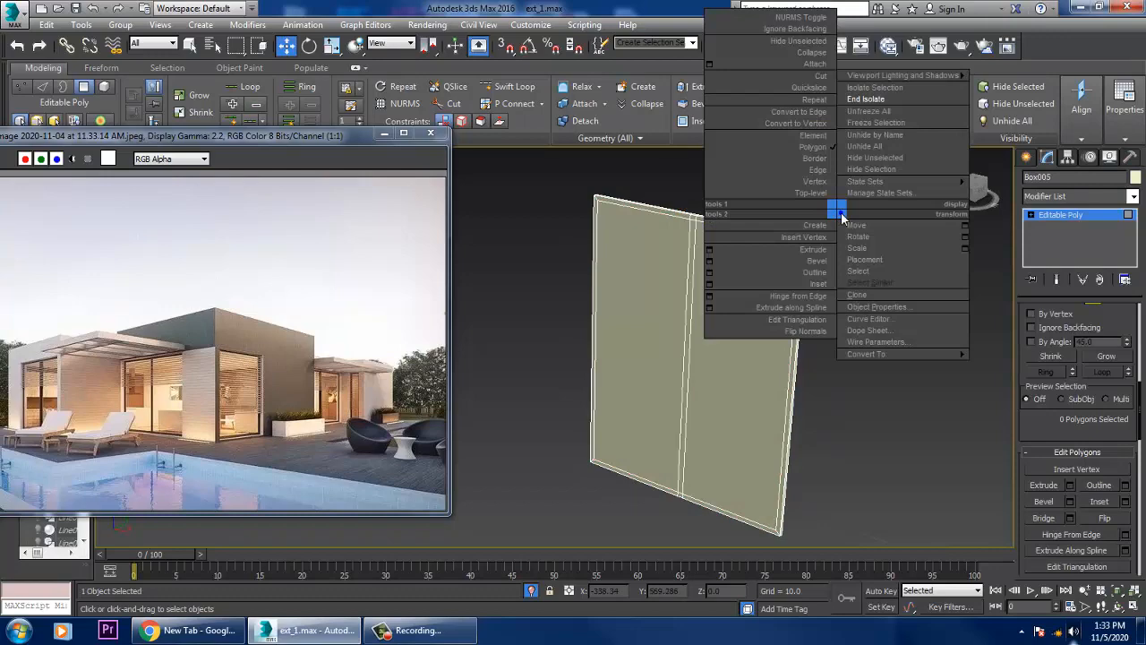
click(866, 99)
scroll(779, 410, down, 3)
alt+middle_drag(779, 411, 612, 397)
alt+middle_drag(689, 410, 786, 366)
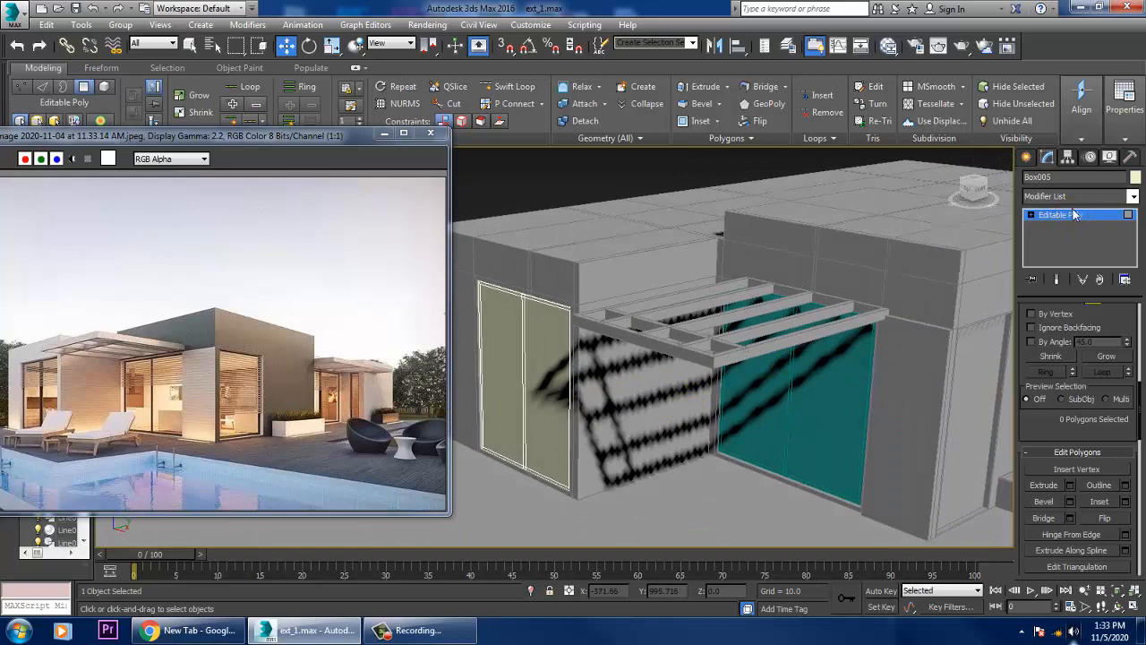
alt+middle_drag(950, 287, 761, 384)
mouse_move(883, 377)
middle_down()
mouse_move(830, 403)
mouse_move(899, 366)
middle_up()
click(1064, 216)
- Move the house's vertical column of vertices beside the planter along Y to 202.144 to widen the wall panel
click(804, 389)
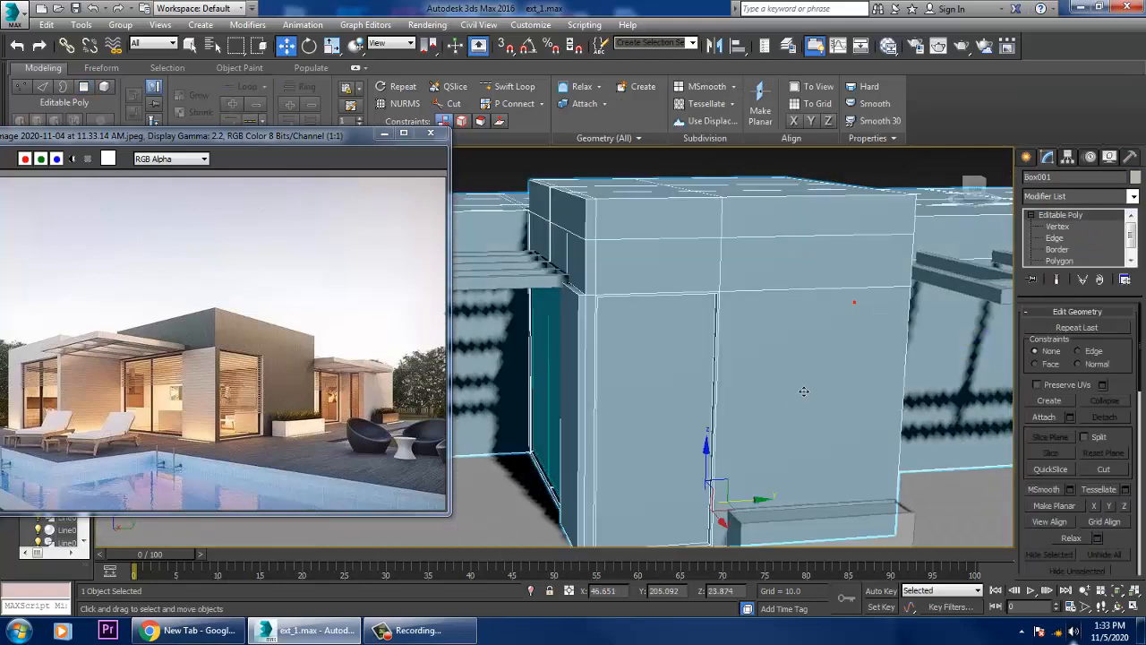
middle_drag(803, 388, 662, 391)
key(1)
scroll(662, 391, down, 5)
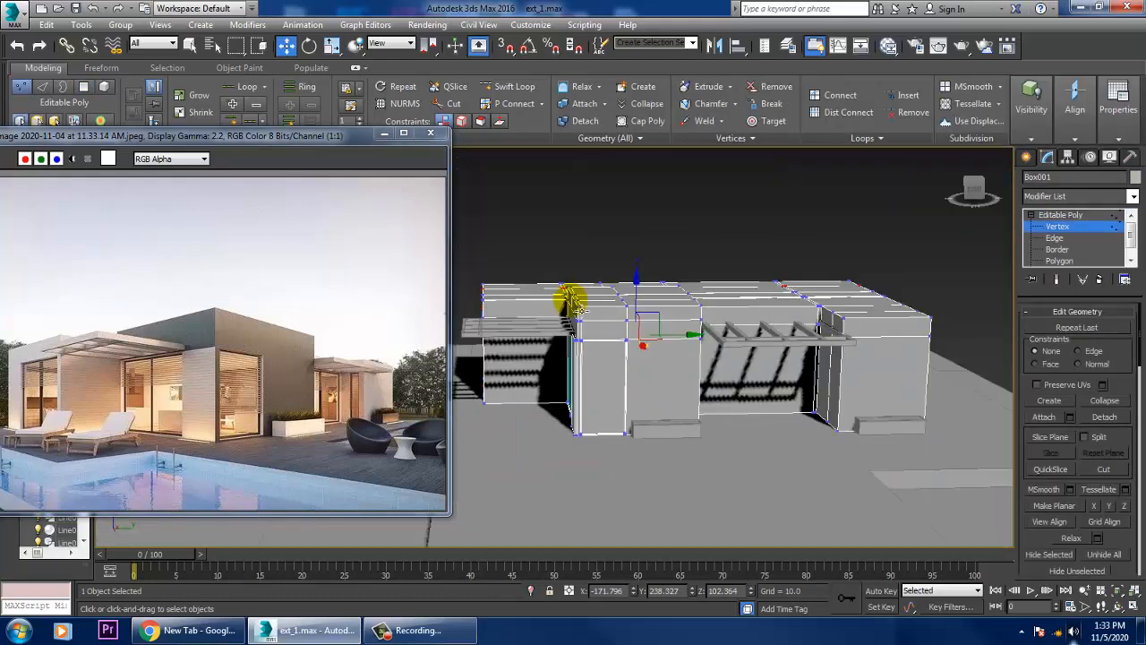
alt+middle_drag(614, 288, 639, 322)
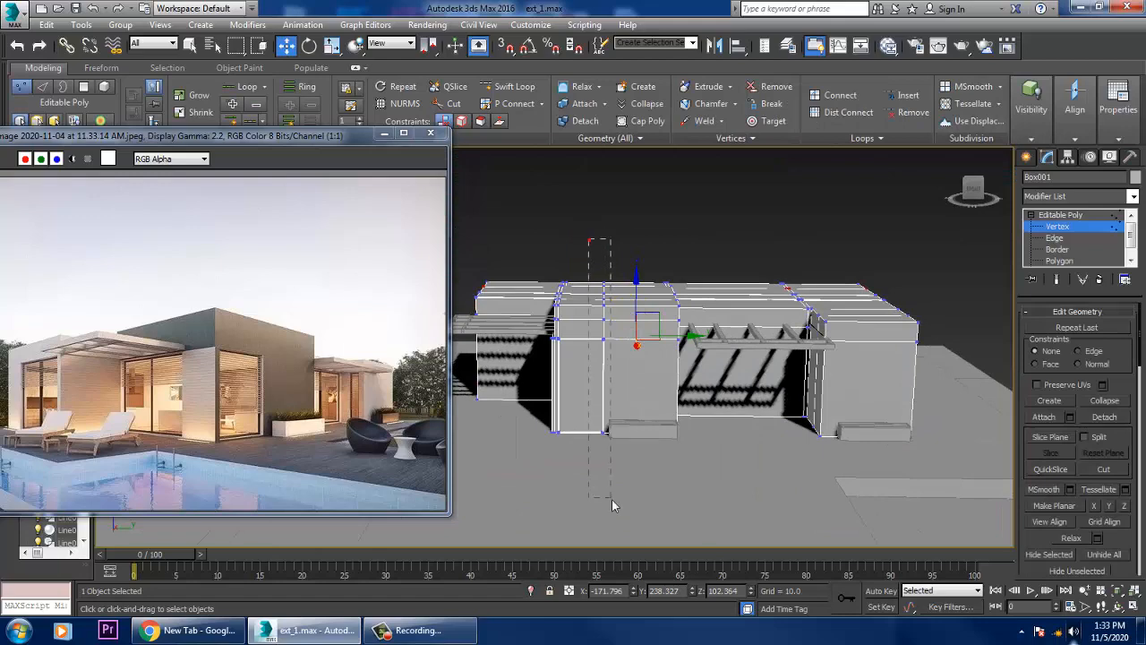
drag(612, 498, 611, 499)
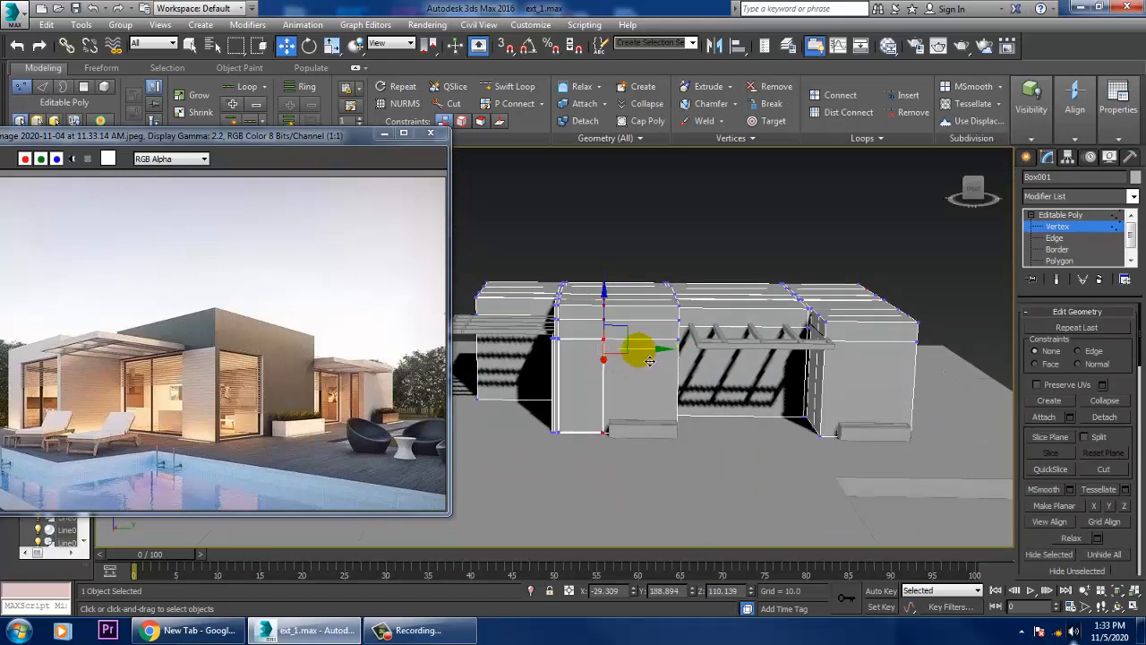
drag(649, 360, 659, 361)
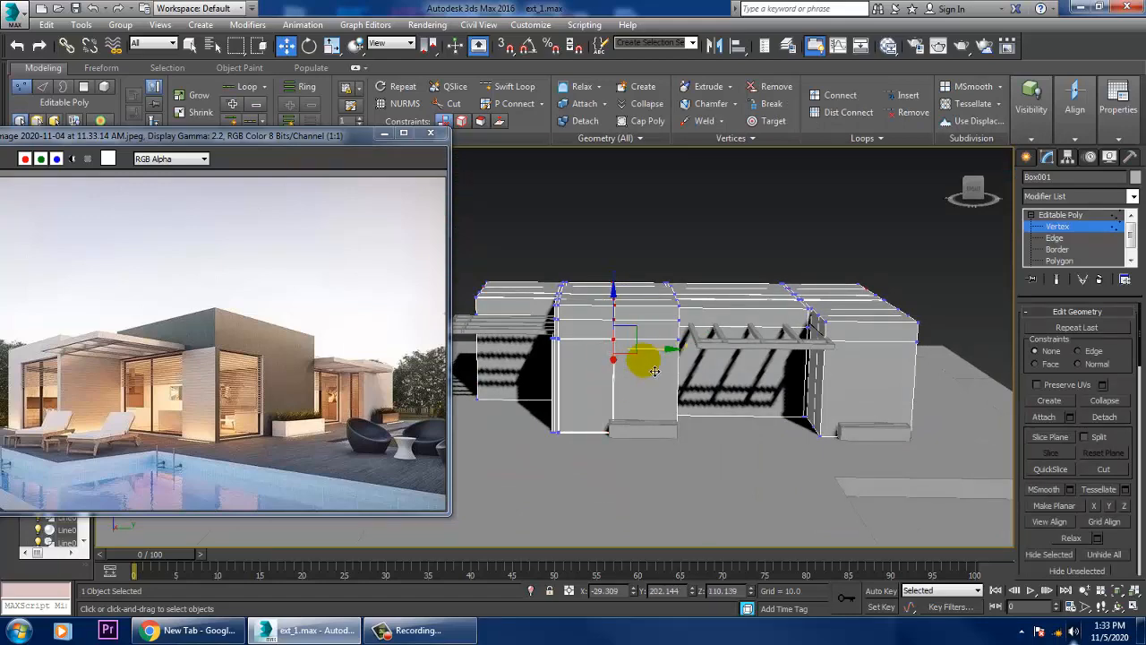
alt+middle_drag(659, 363, 668, 414)
scroll(668, 414, up, 5)
click(1055, 218)
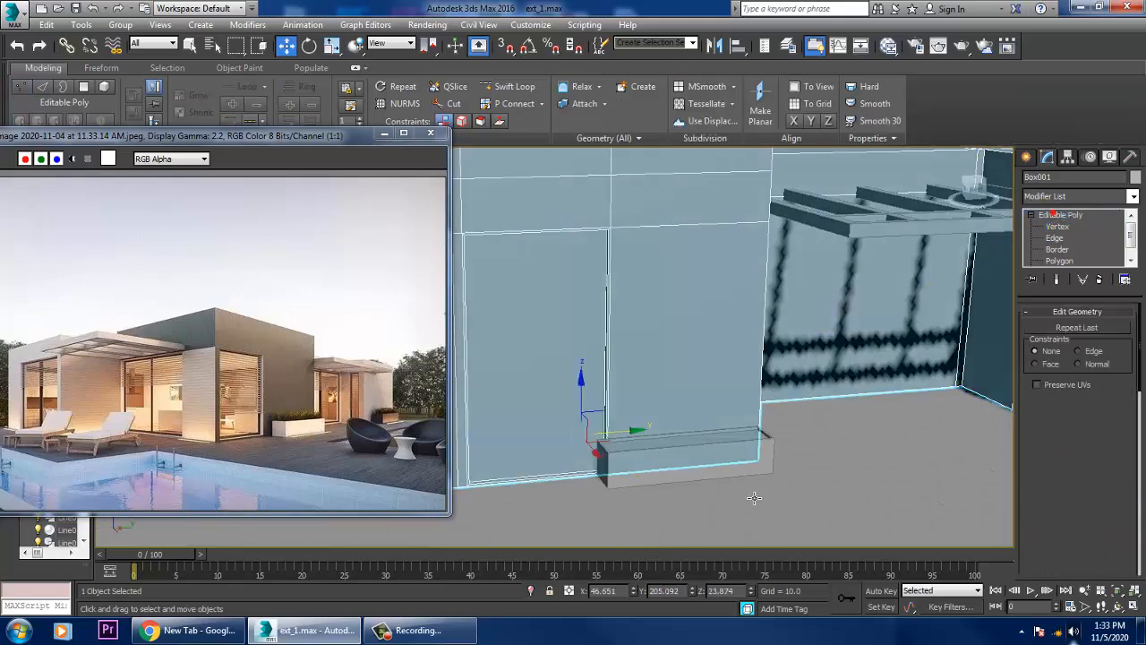
- Move the planter's end vertices nearest the wall panel along Y to 202.6 to shorten the planter
click(701, 465)
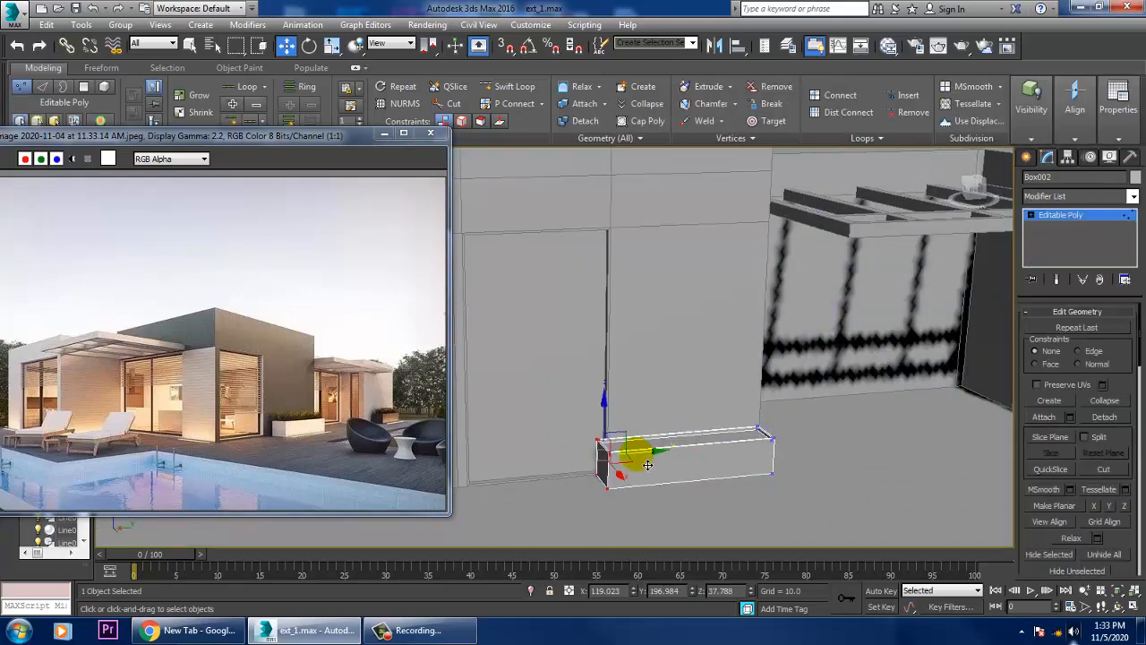
drag(647, 464, 636, 500)
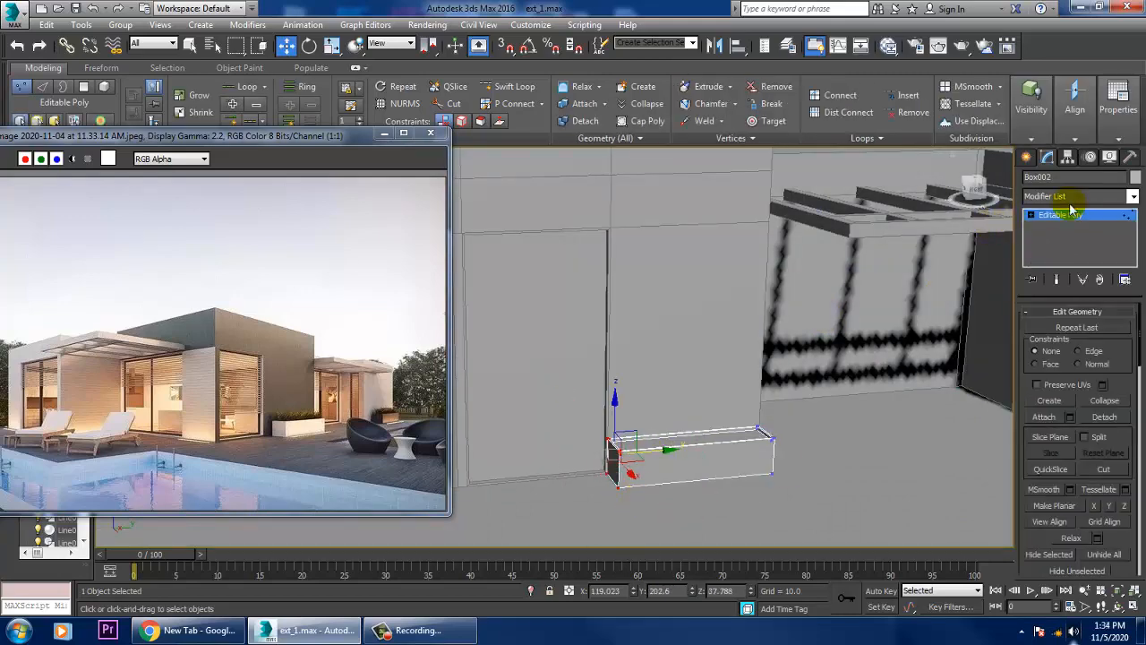
click(1027, 156)
click(1052, 248)
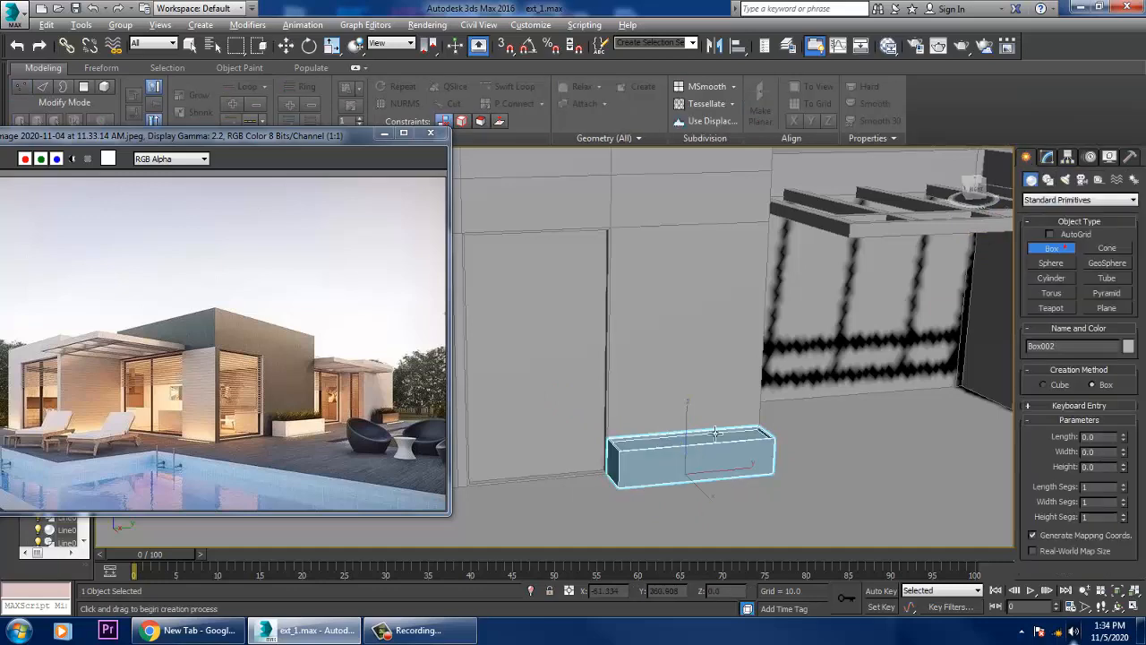
key(alt+w)
middle_click(520, 488)
key(alt+w)
key(z)
scroll(643, 426, down, 5)
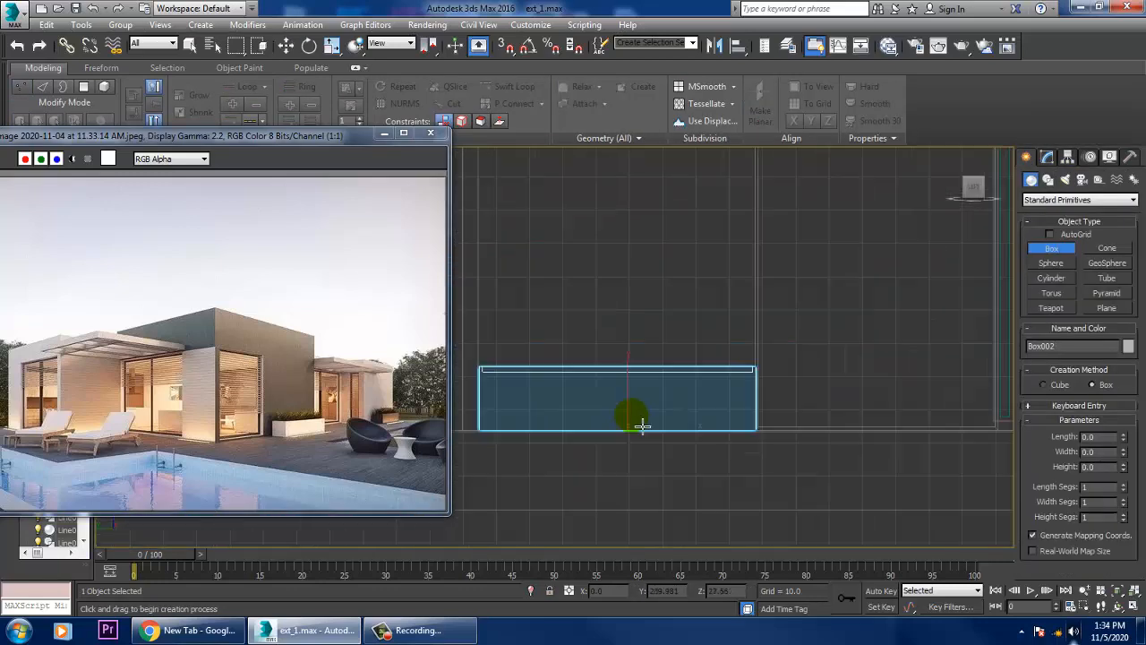
middle_drag(644, 380, 685, 495)
scroll(660, 391, down, 4)
scroll(660, 391, up, 3)
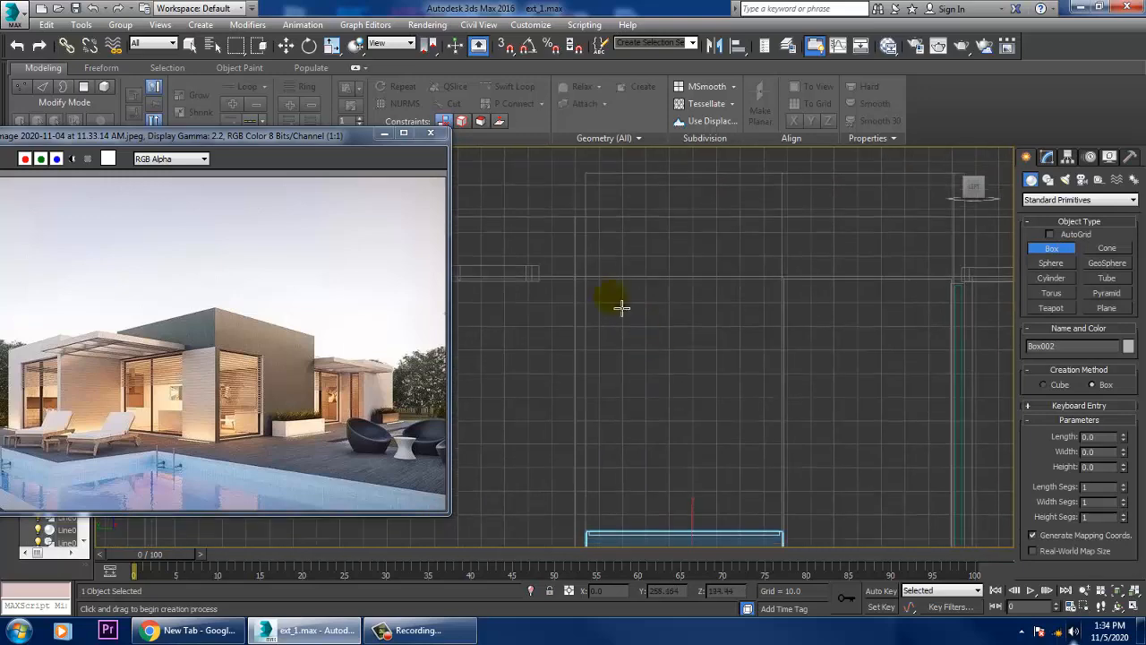
right_click(597, 230)
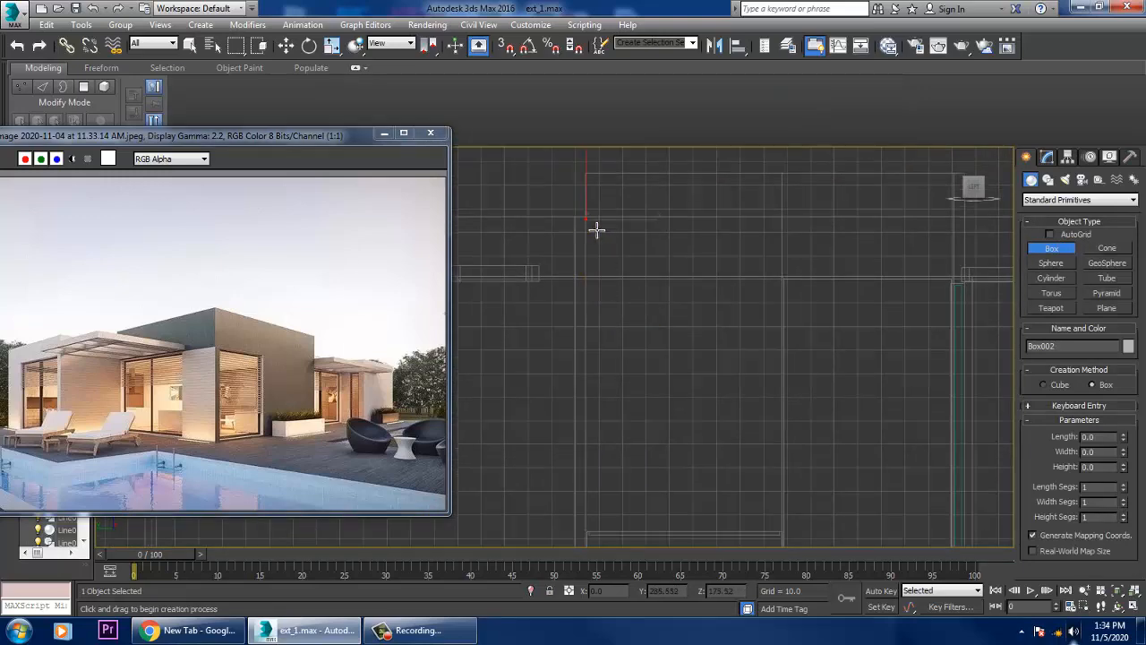
middle_drag(957, 386, 857, 384)
scroll(857, 384, down, 3)
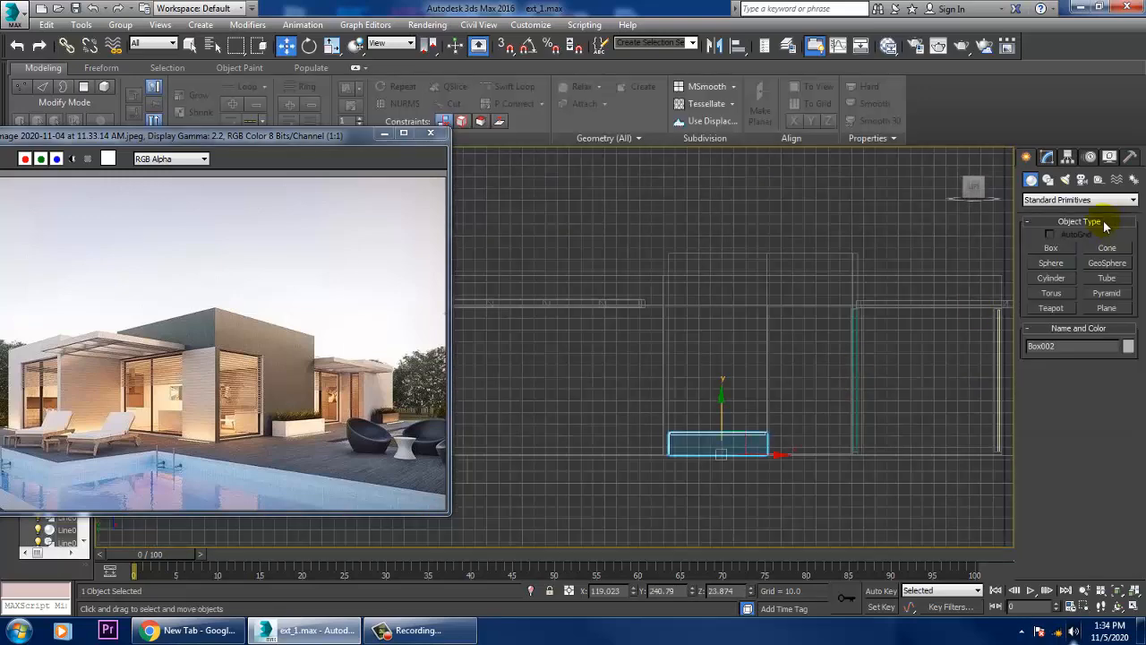
- Select the house's narrow wall polygon between the corner and the planter, and frame it in the Left view
click(1049, 157)
key(alt+w)
click(808, 462)
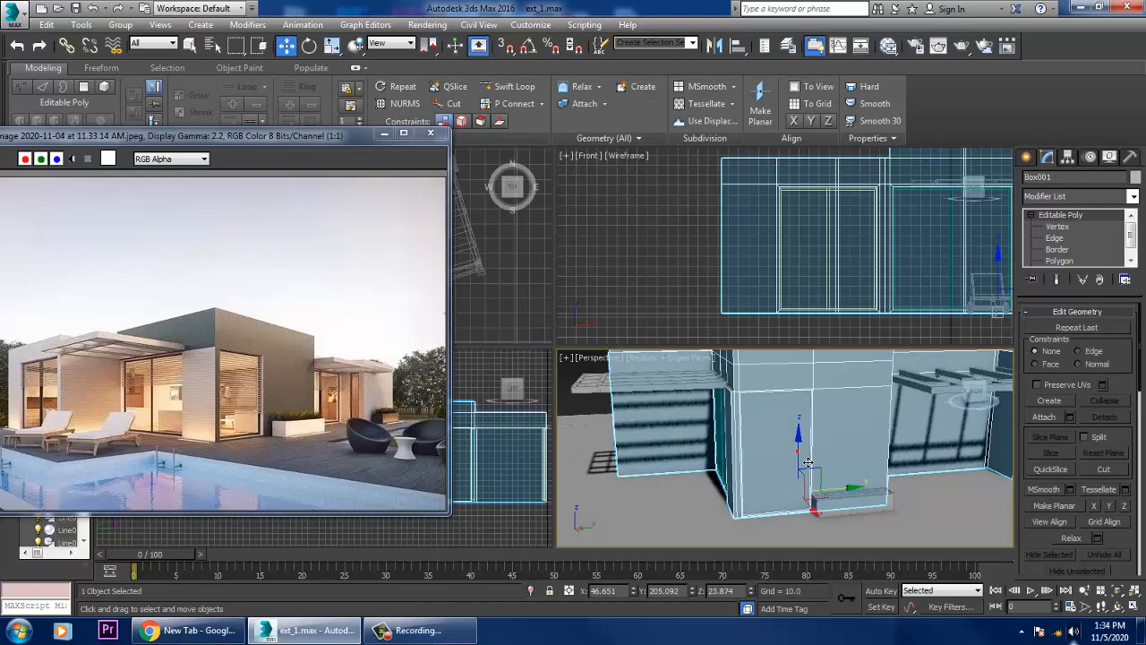
click(1064, 261)
click(781, 462)
right_click(503, 478)
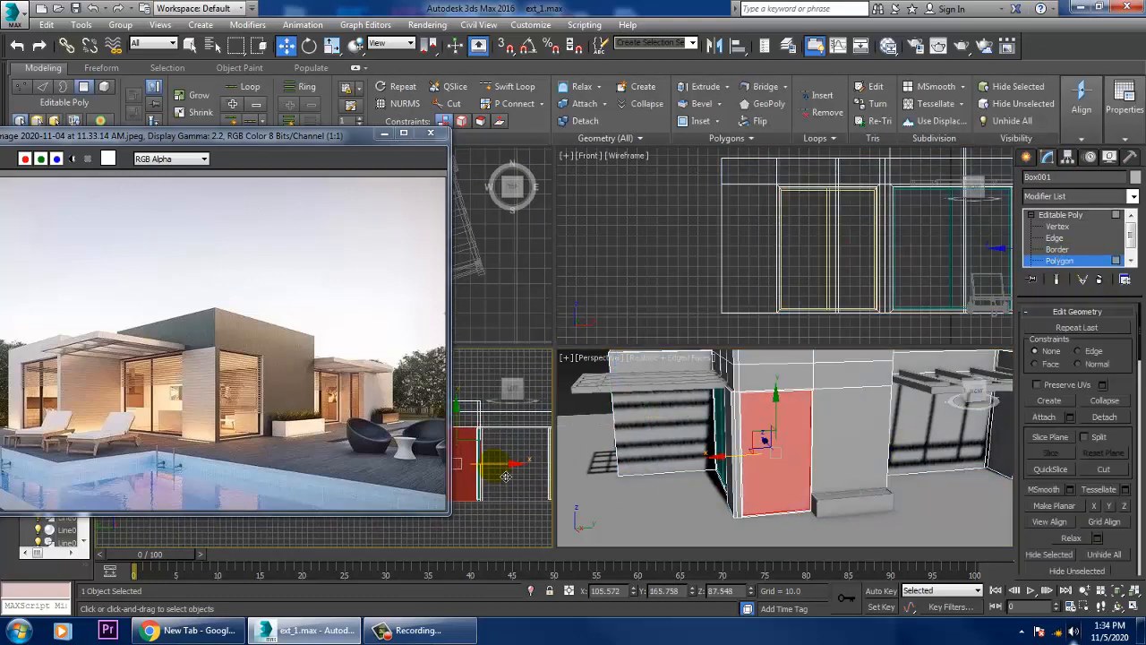
key(alt+w)
key(z)
scroll(632, 443, down, 2)
middle_drag(633, 442, 747, 424)
scroll(747, 424, down, 2)
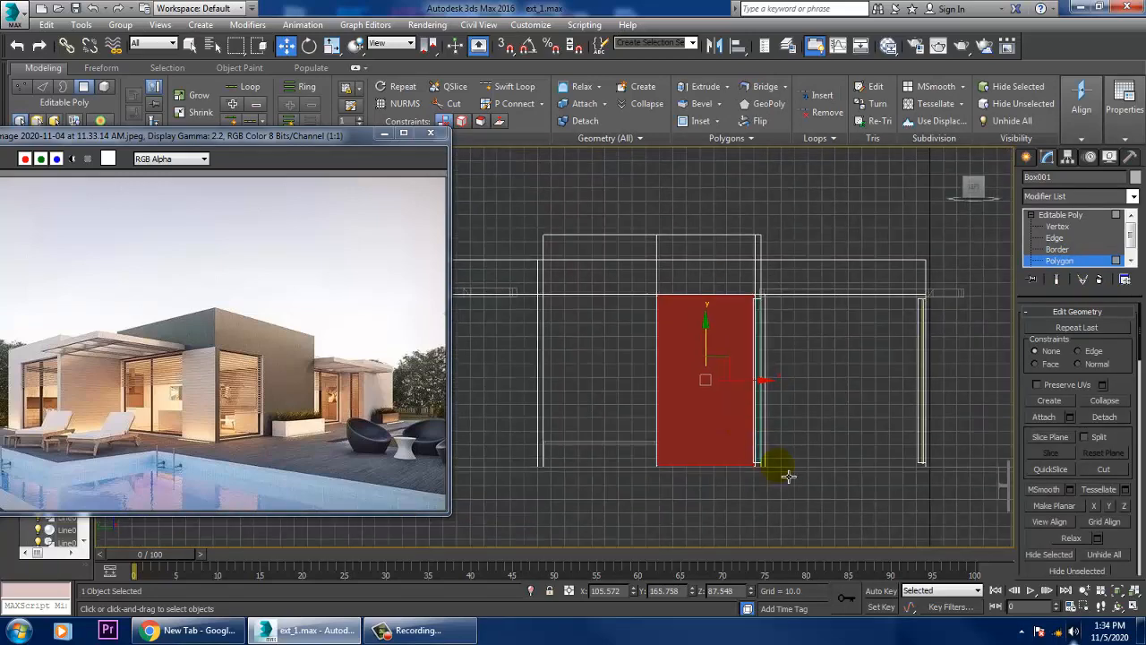
- Draw a box covering the narrow wall panel, about 126 long and 71 wide, with a height of about 3.4
click(1029, 156)
click(1056, 248)
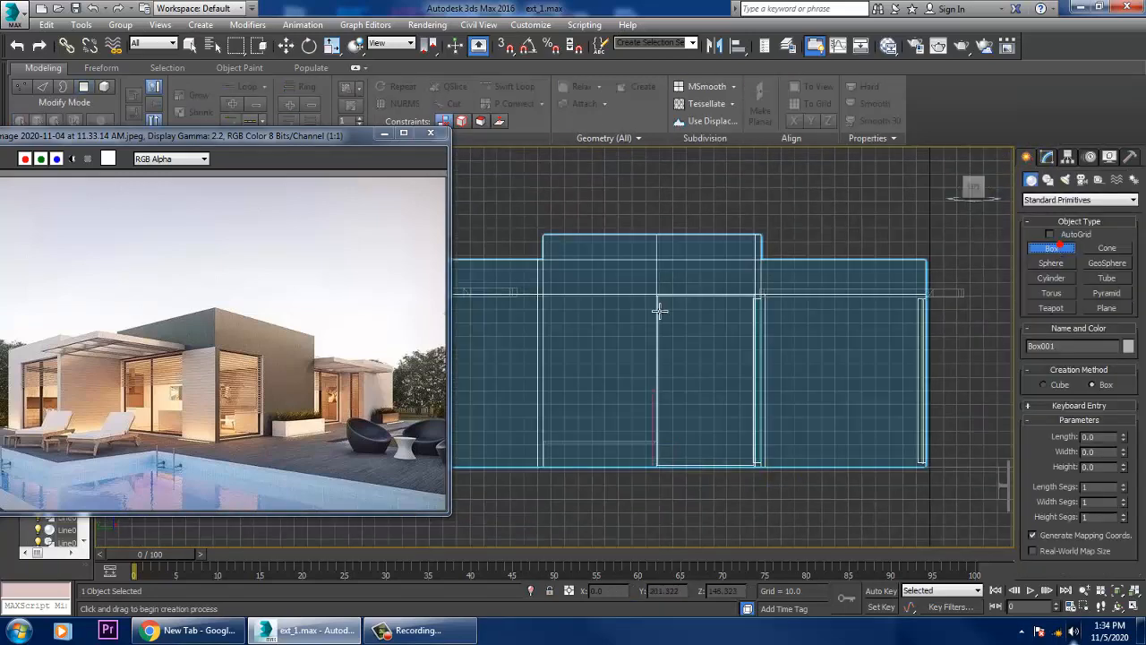
scroll(681, 313, up, 3)
middle_drag(681, 309, 661, 225)
drag(623, 195, 812, 536)
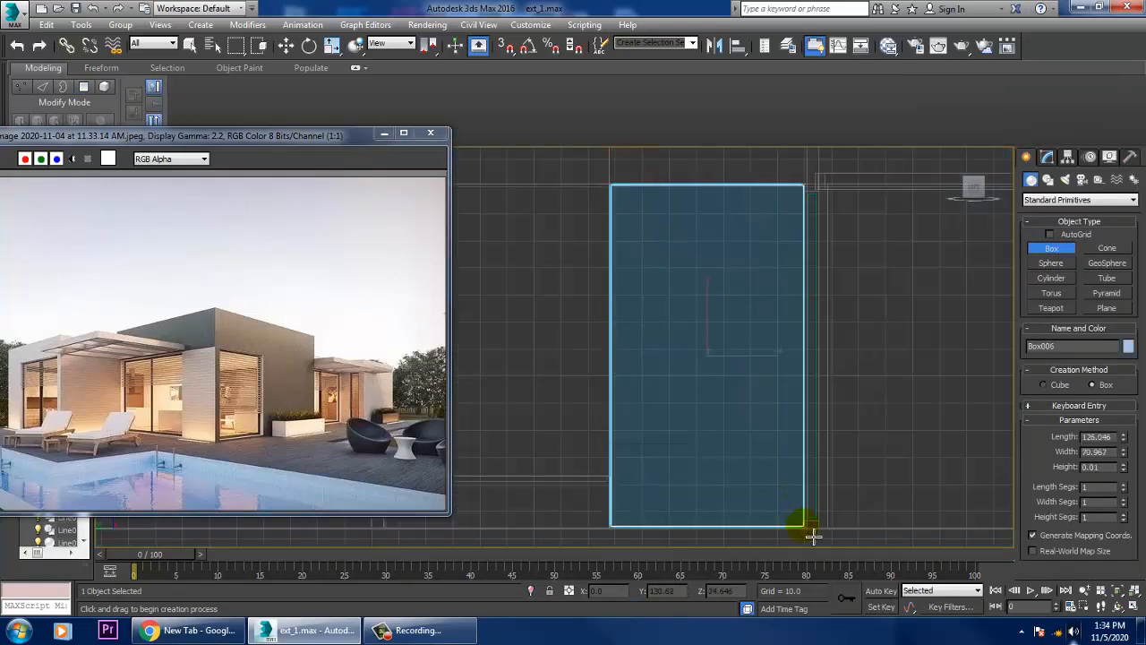
key(alt+w)
right_click(800, 515)
key(alt+w)
scroll(790, 407, down, 3)
alt+middle_drag(788, 405, 811, 415)
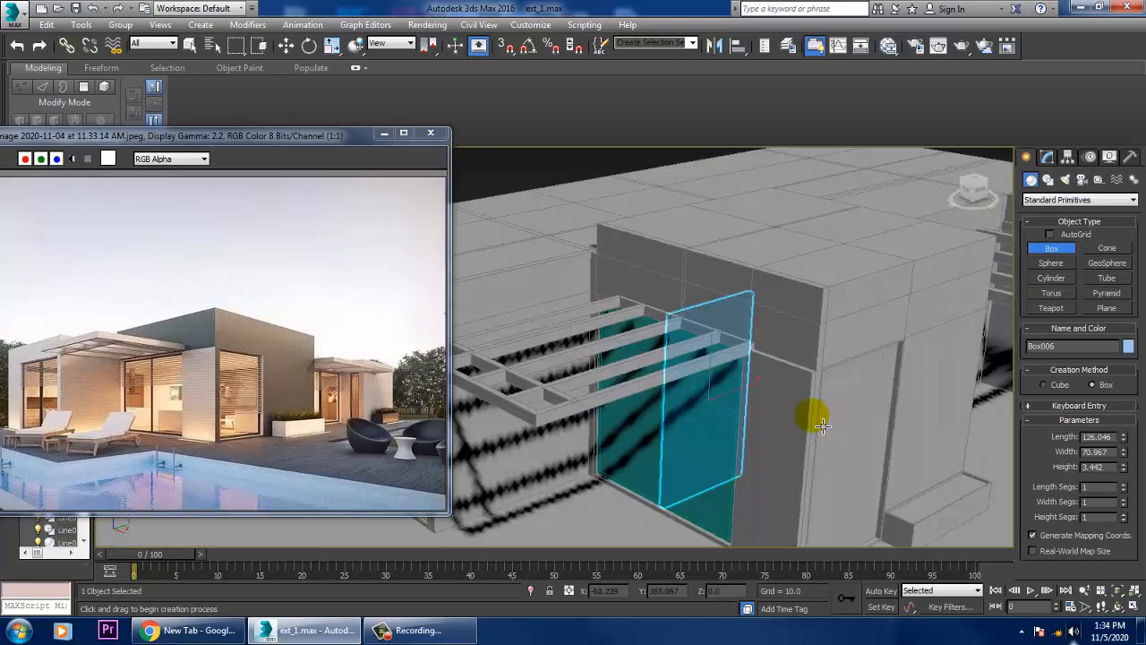
- Move the new box into the wall recess beside the planter, thin it to about 51% along X, and adjust its depth
key(w)
drag(747, 422, 884, 485)
key(r)
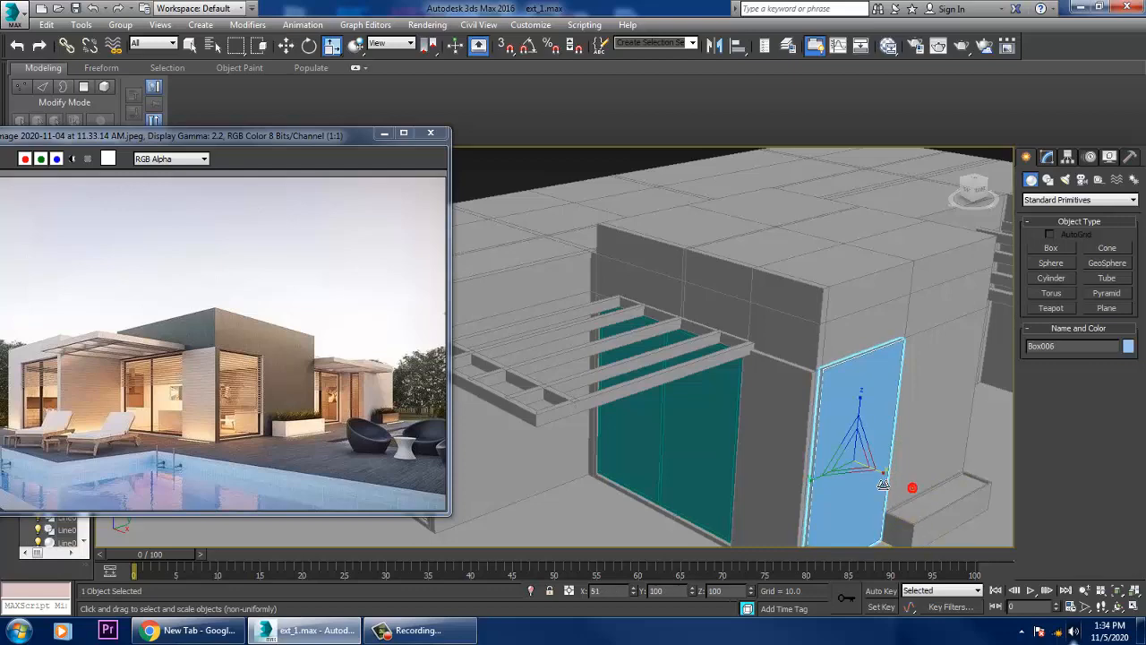
key(w)
alt+middle_drag(873, 455, 892, 462)
drag(912, 486, 908, 487)
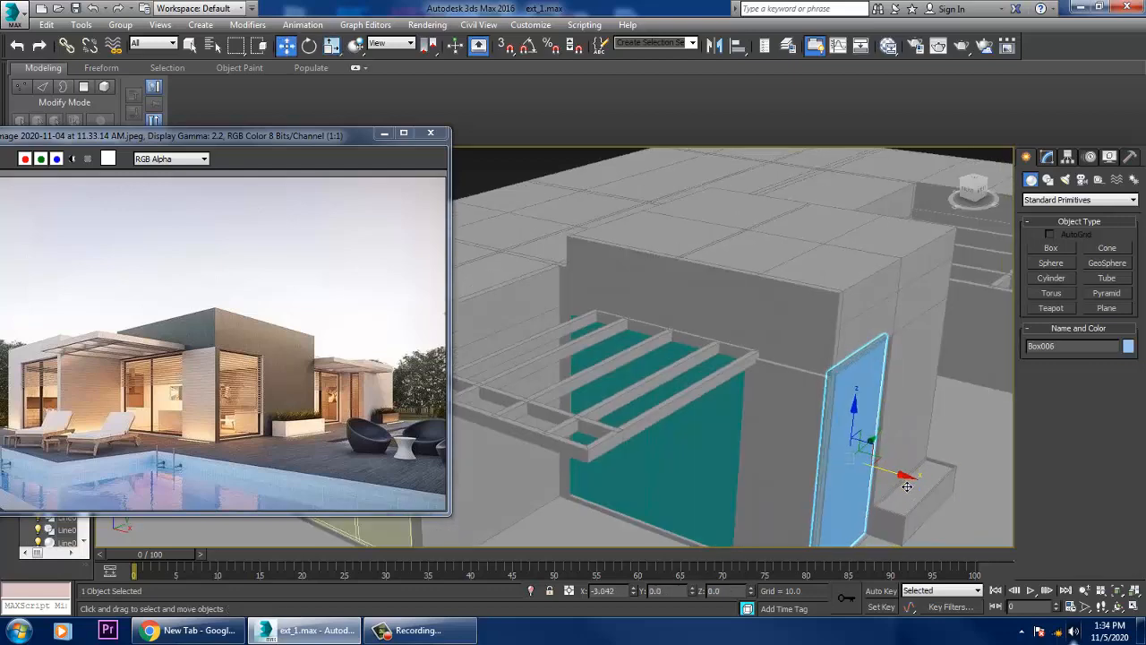
alt+middle_drag(907, 486, 837, 380)
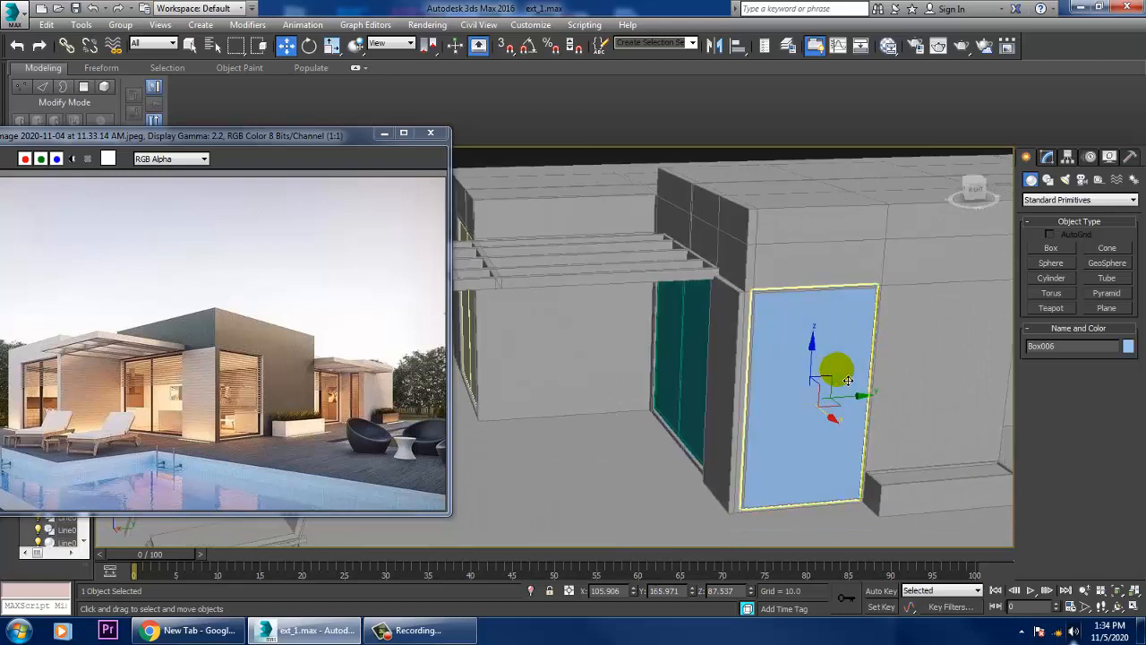
- Convert the light blue window box to an Editable Poly
right_click(831, 340)
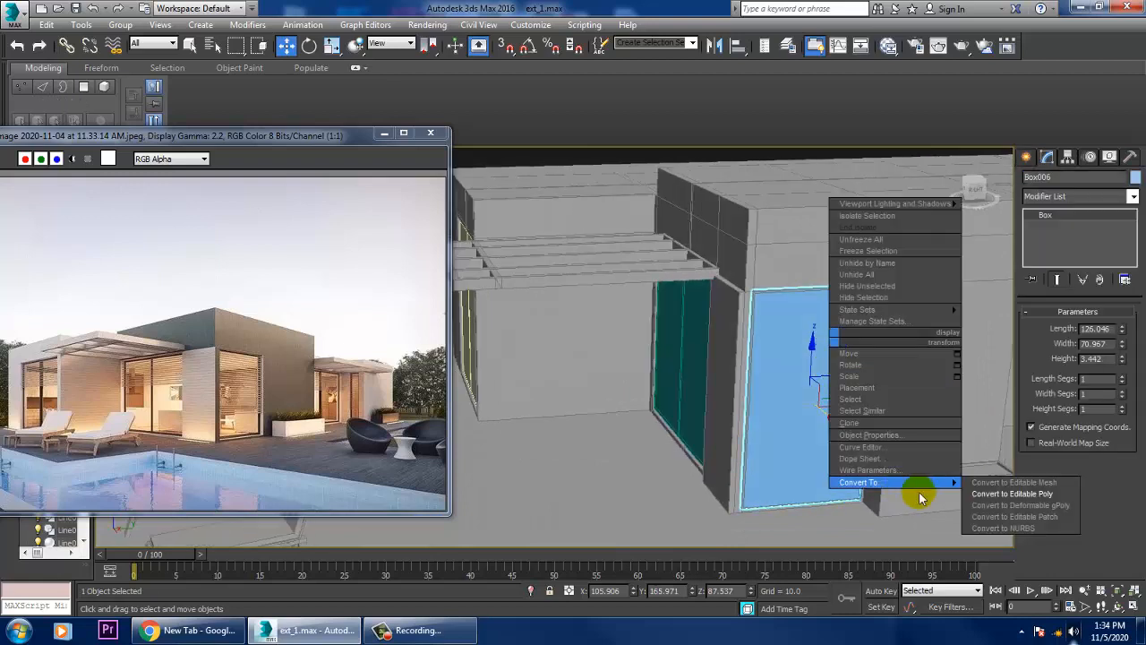
mouse_move(966, 493)
click(1005, 497)
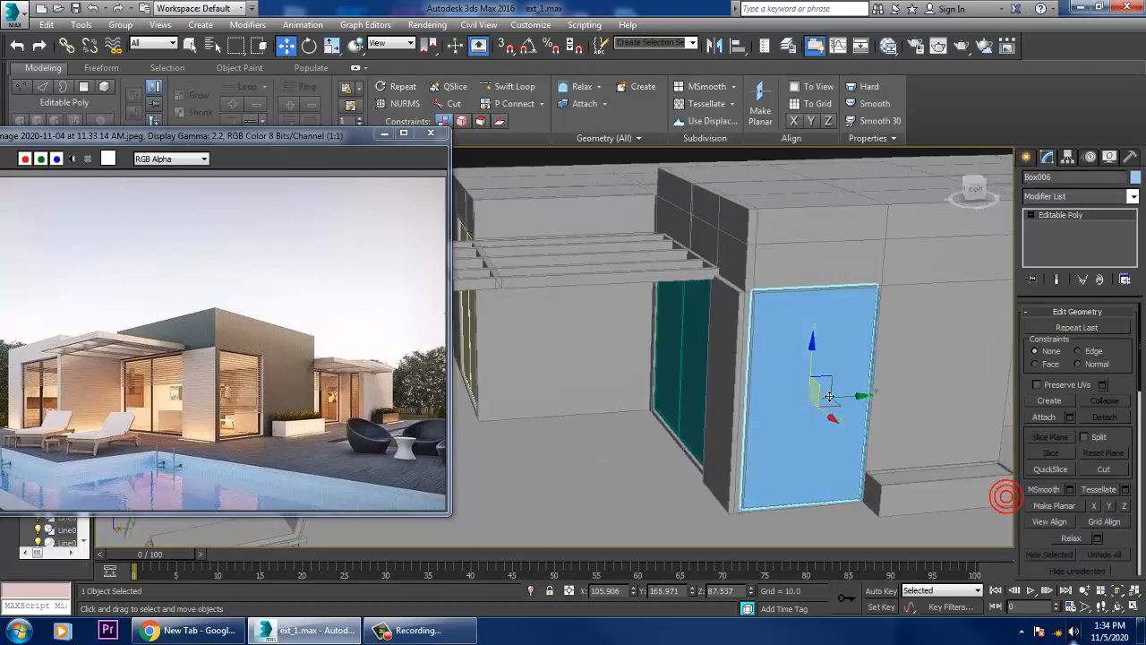
- Isolate the light blue window box and inset its large front and back faces by 1.0 for a frame
key(4)
click(799, 369)
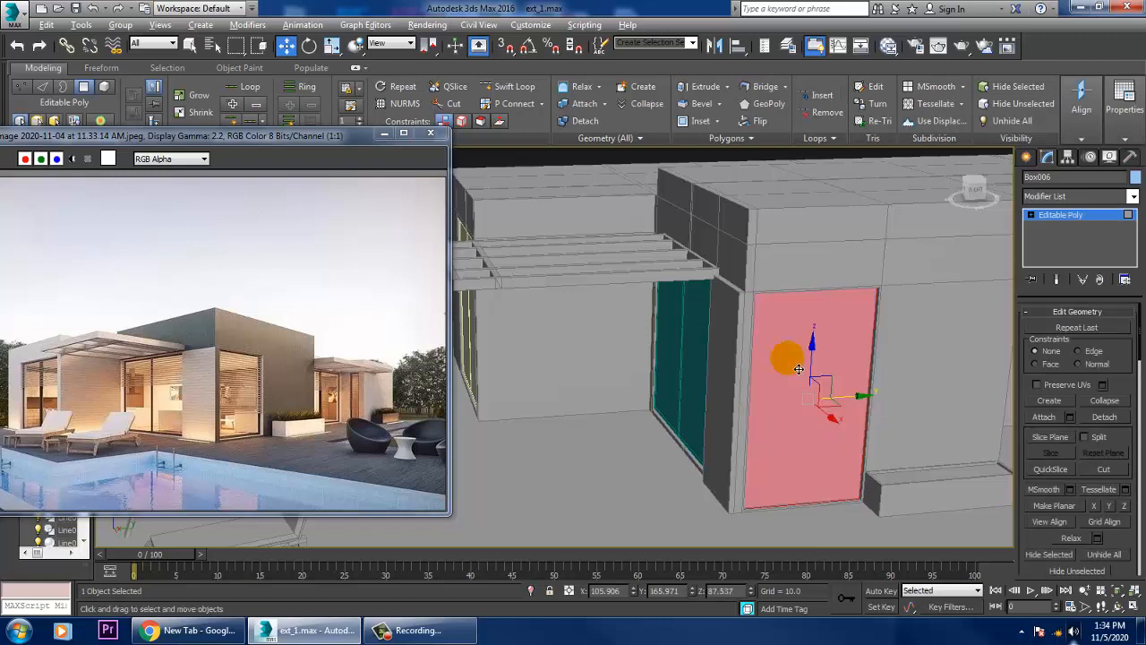
key(z)
alt+middle_drag(678, 345, 610, 353)
ctrl+click(569, 260)
alt+middle_drag(569, 260, 641, 269)
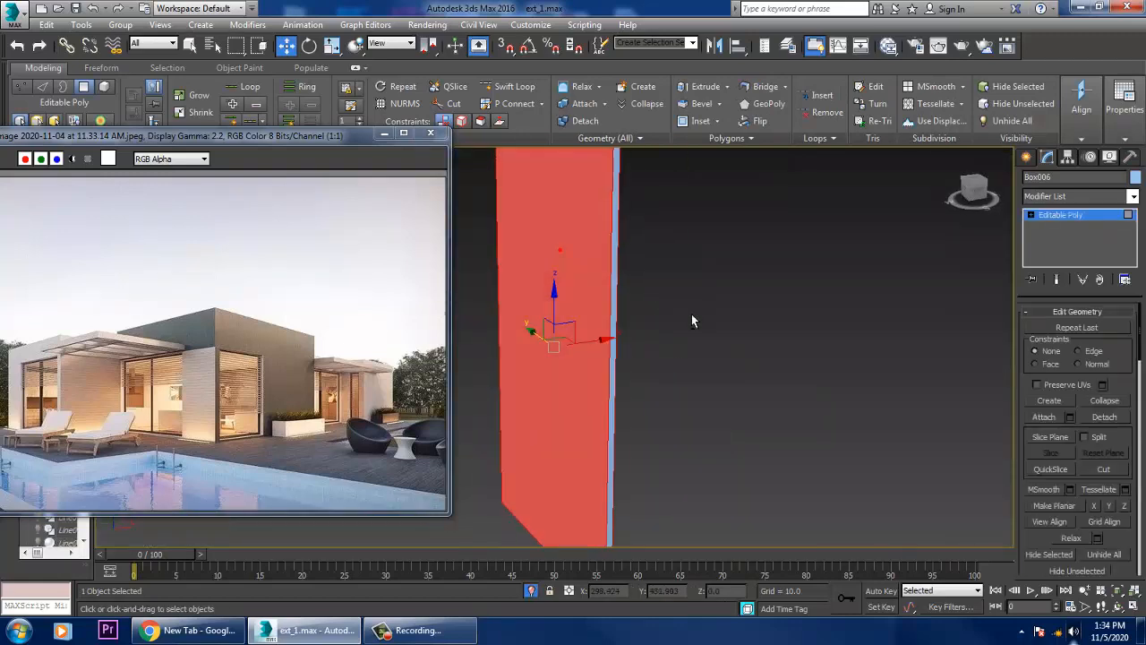
drag(1122, 540, 1108, 242)
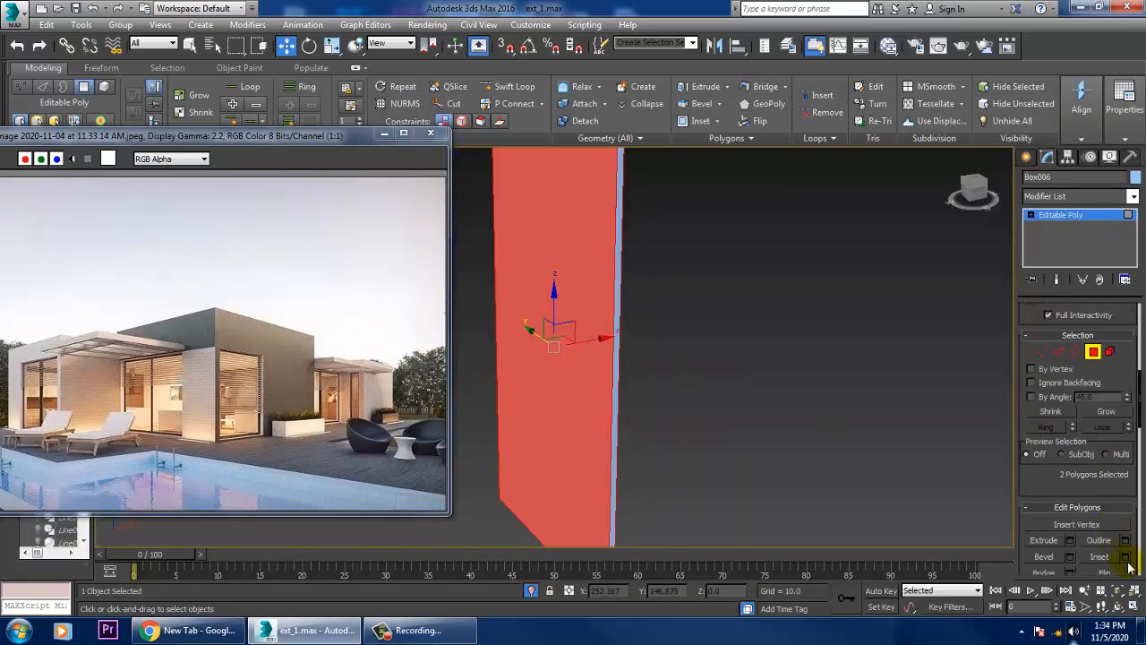
click(1126, 558)
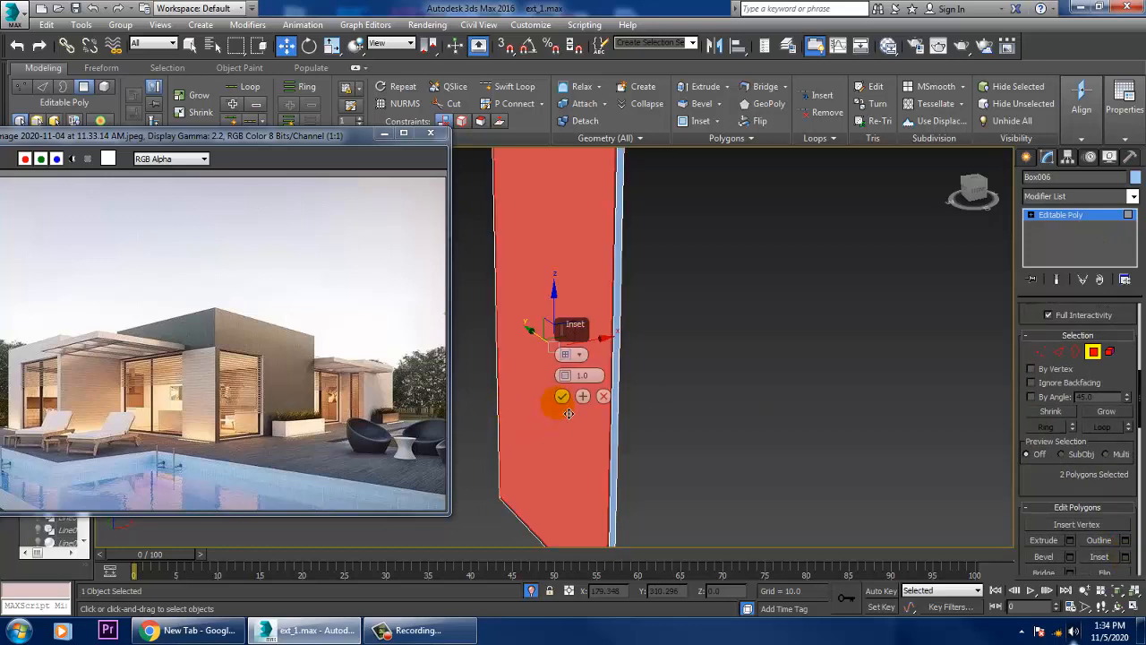
click(562, 397)
scroll(811, 377, down, 4)
- Clear the polygon selection, leave polygon editing, and end the isolation of the light blue window
click(811, 377)
alt+middle_drag(812, 377, 994, 403)
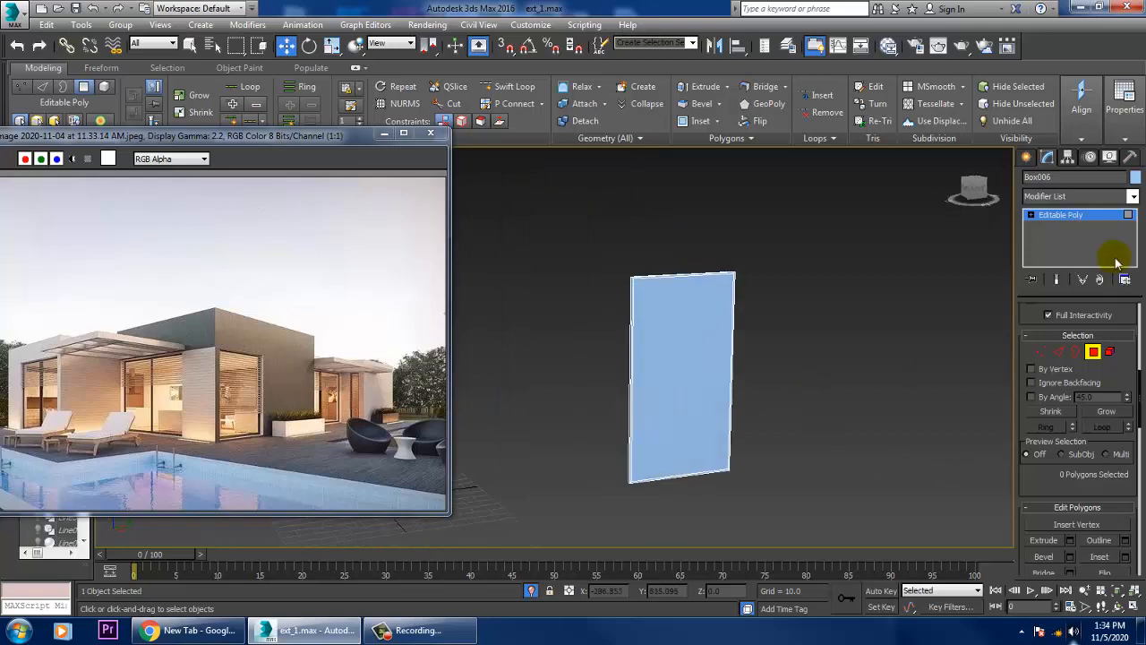
click(1084, 217)
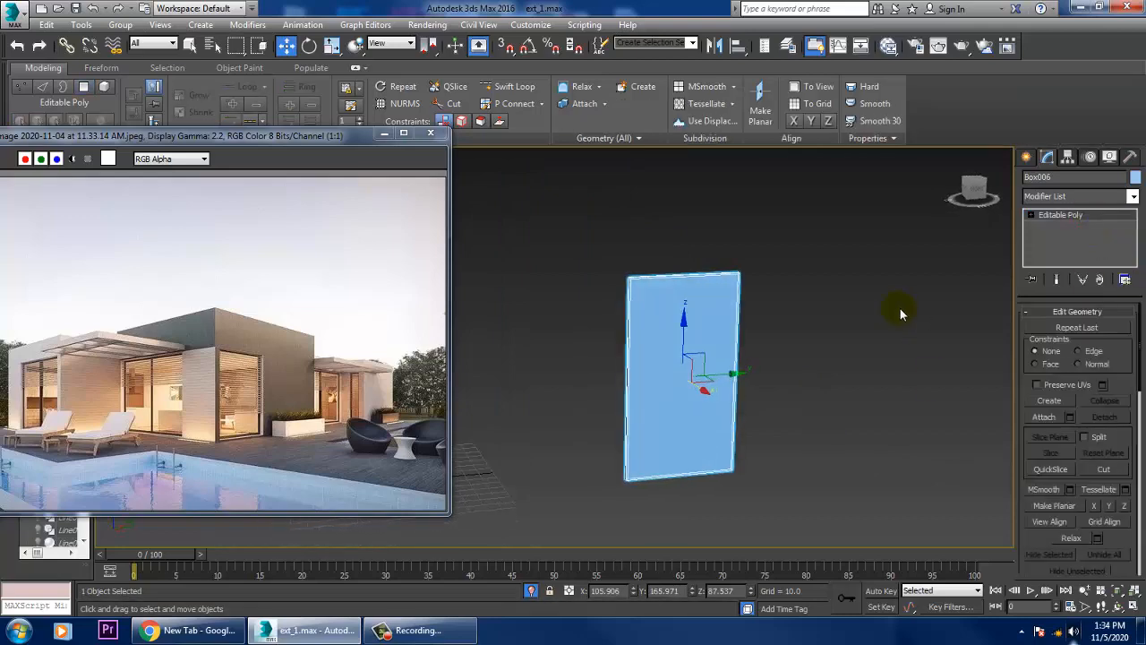
right_click(900, 308)
click(927, 193)
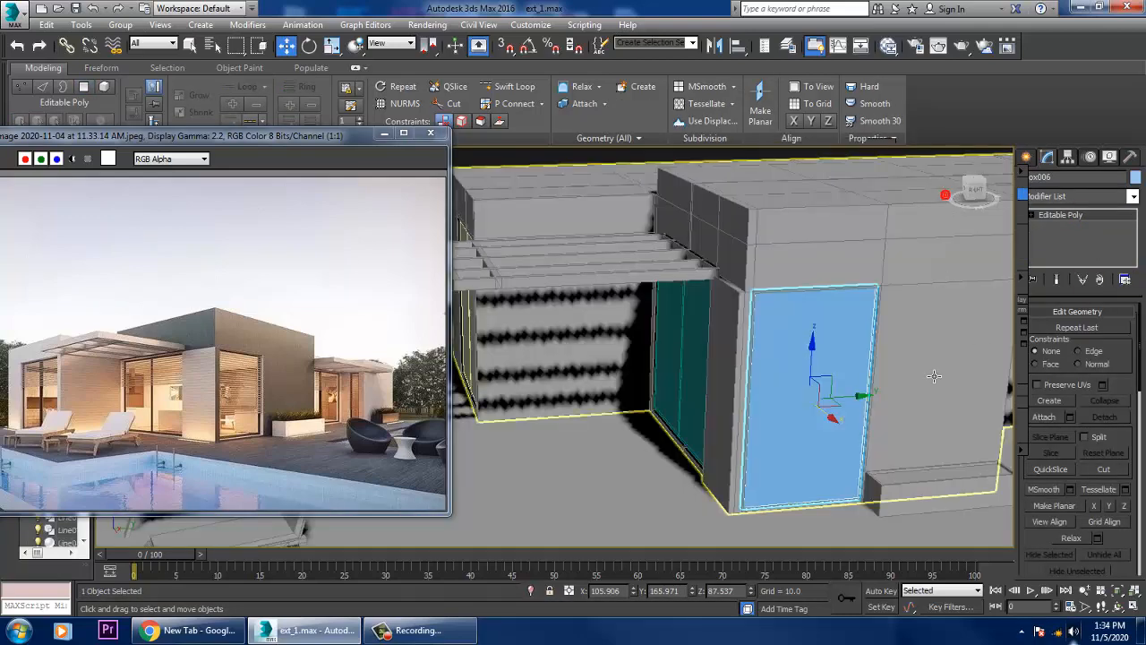
- Scale up the ground plane beneath the house and deck
alt+middle_drag(786, 418, 802, 338)
scroll(852, 388, down, 4)
scroll(852, 389, down, 2)
scroll(802, 337, down, 2)
click(857, 386)
alt+middle_drag(857, 386, 781, 384)
key(r)
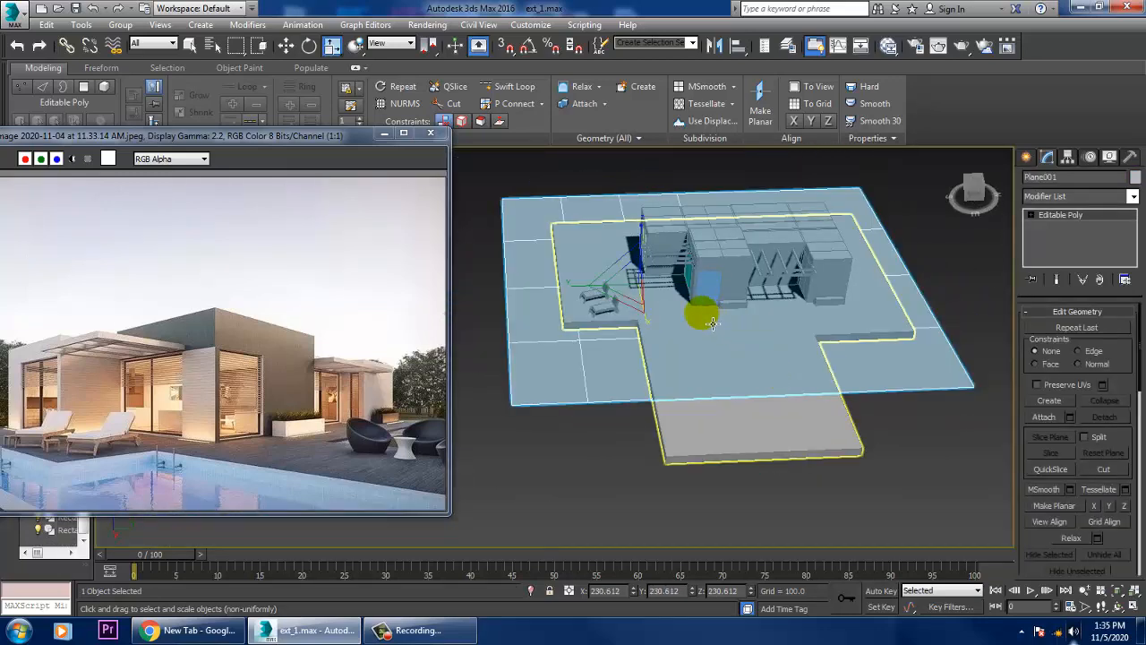
drag(641, 297, 591, 255)
- Move the enlarged ground plane along X to 117.897 so it extends further around the deck
key(w)
alt+middle_drag(716, 344, 782, 332)
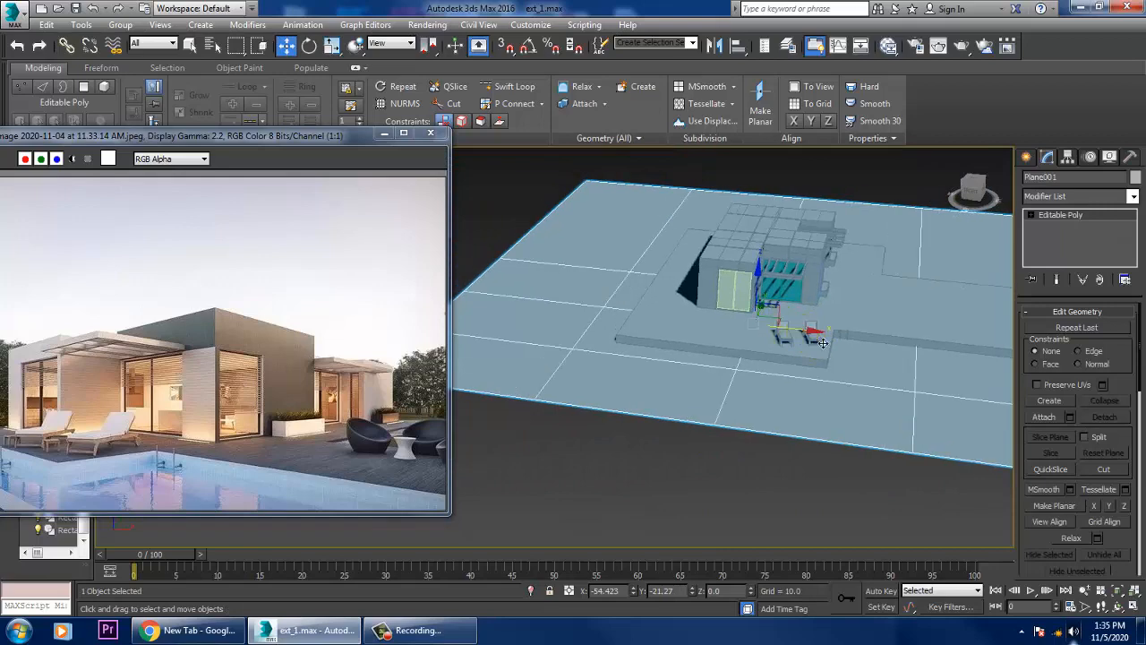
drag(823, 343, 876, 351)
alt+middle_drag(877, 351, 785, 362)
scroll(778, 342, up, 4)
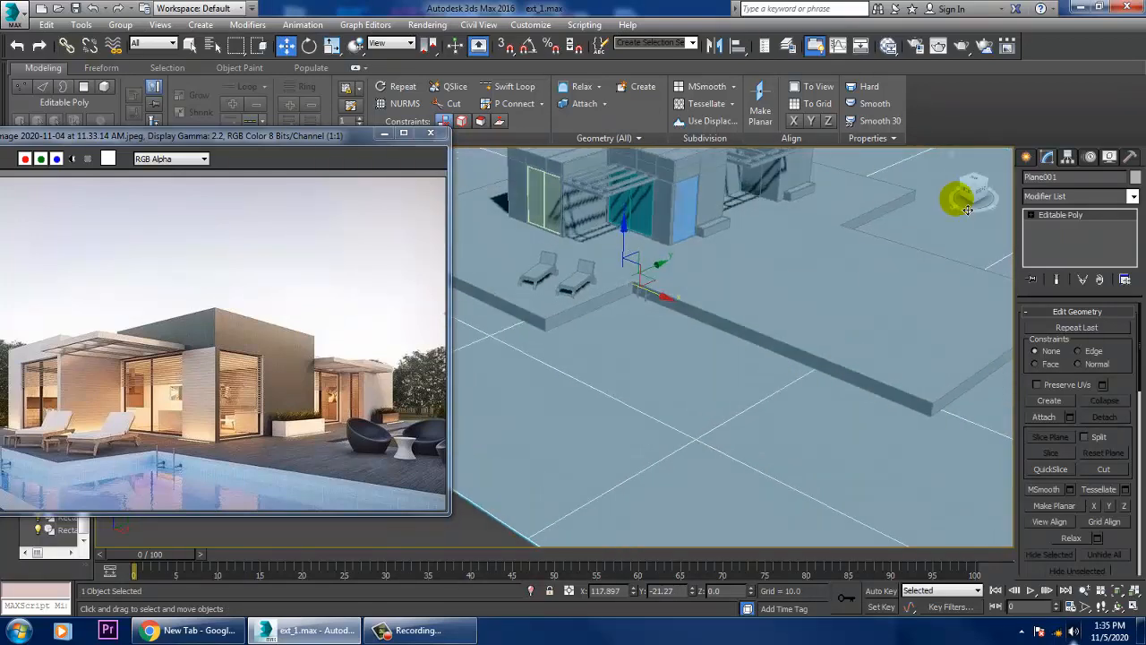
- Draw a rectangle spline about 352 long by 1441 wide in the top view, in front of the deck along the ground plane's edge
click(1026, 158)
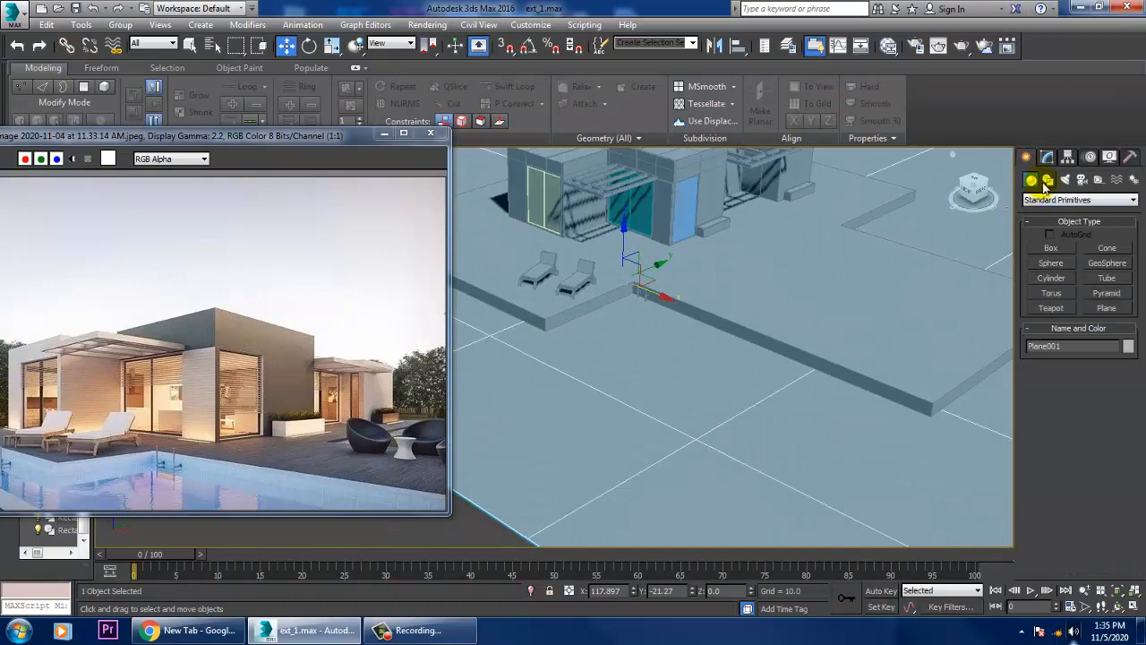
click(1047, 180)
click(358, 326)
scroll(242, 439, down, 3)
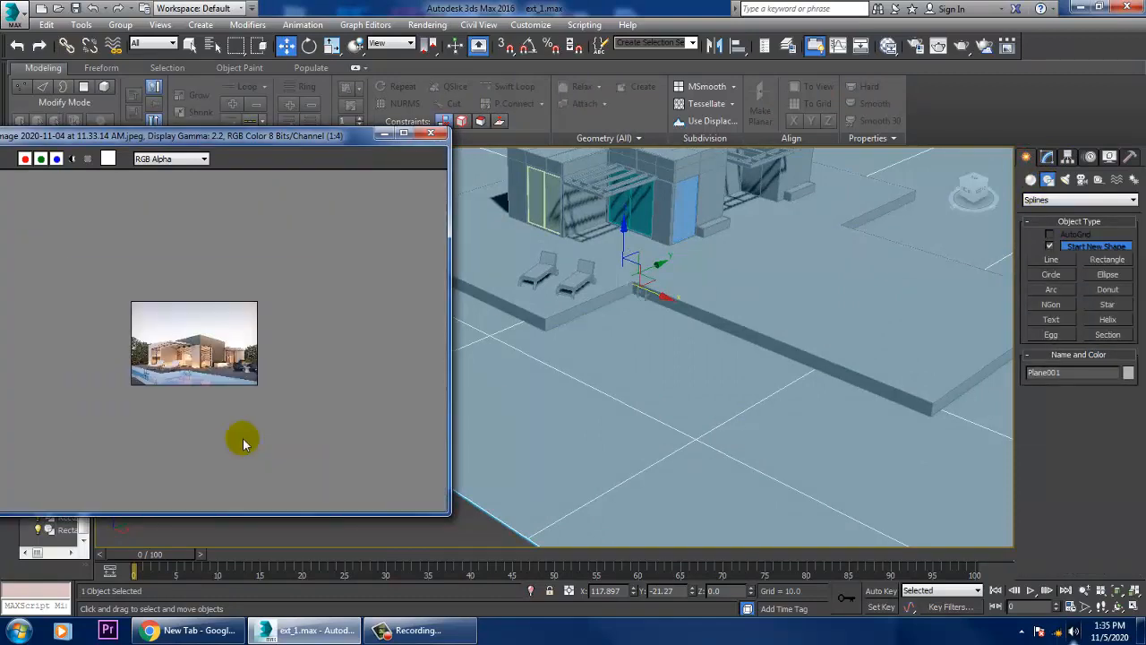
scroll(207, 418, up, 3)
middle_drag(813, 398, 819, 391)
key(alt+w)
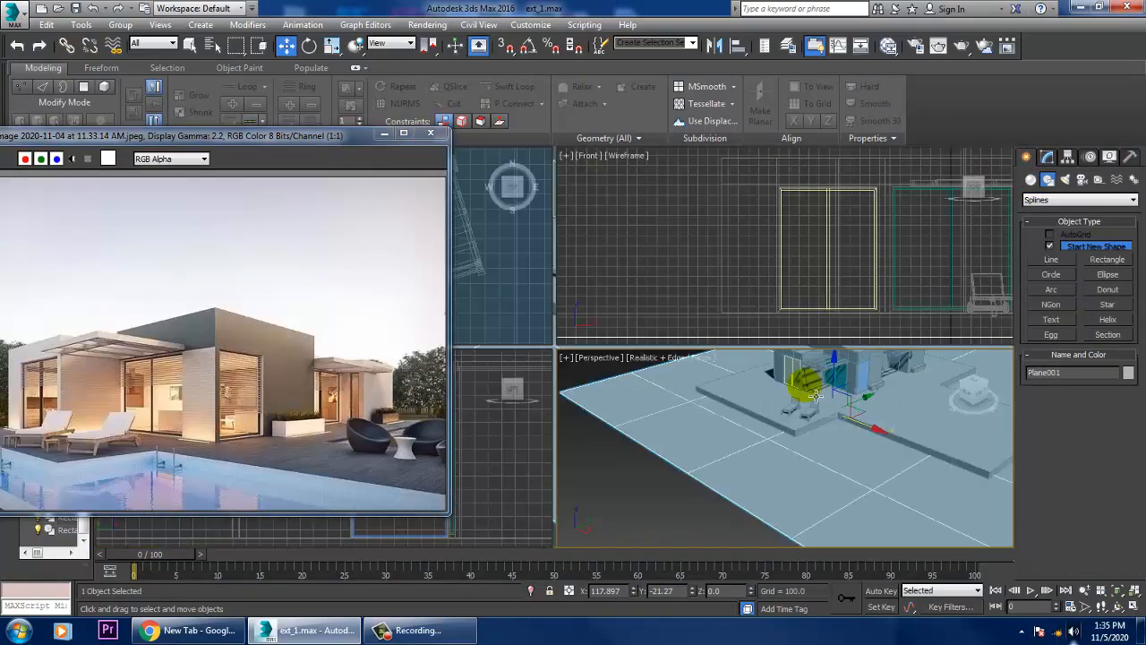
middle_drag(517, 341, 528, 324)
key(alt+w)
scroll(655, 366, down, 5)
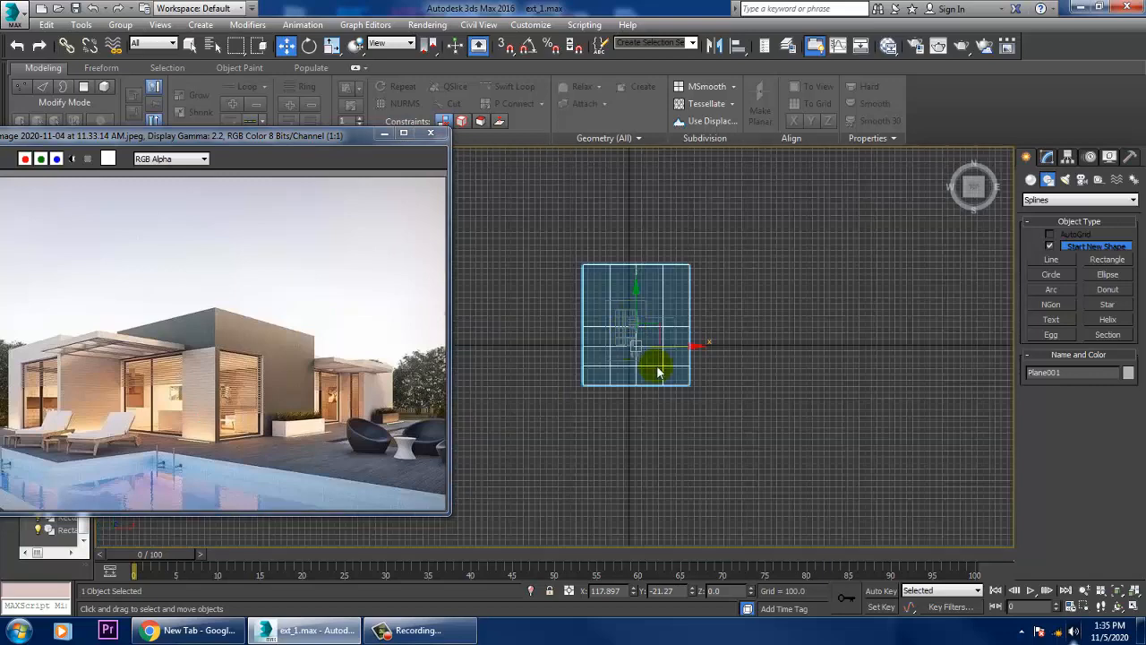
scroll(663, 368, up, 4)
middle_drag(698, 365, 741, 367)
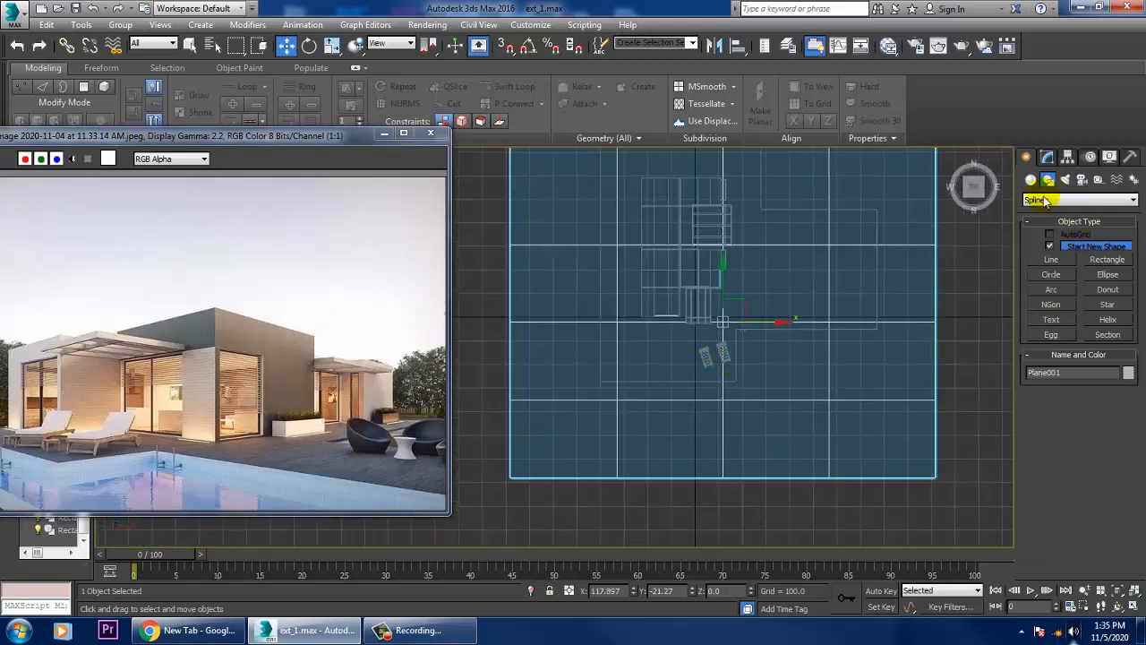
click(1054, 259)
middle_drag(563, 299, 601, 346)
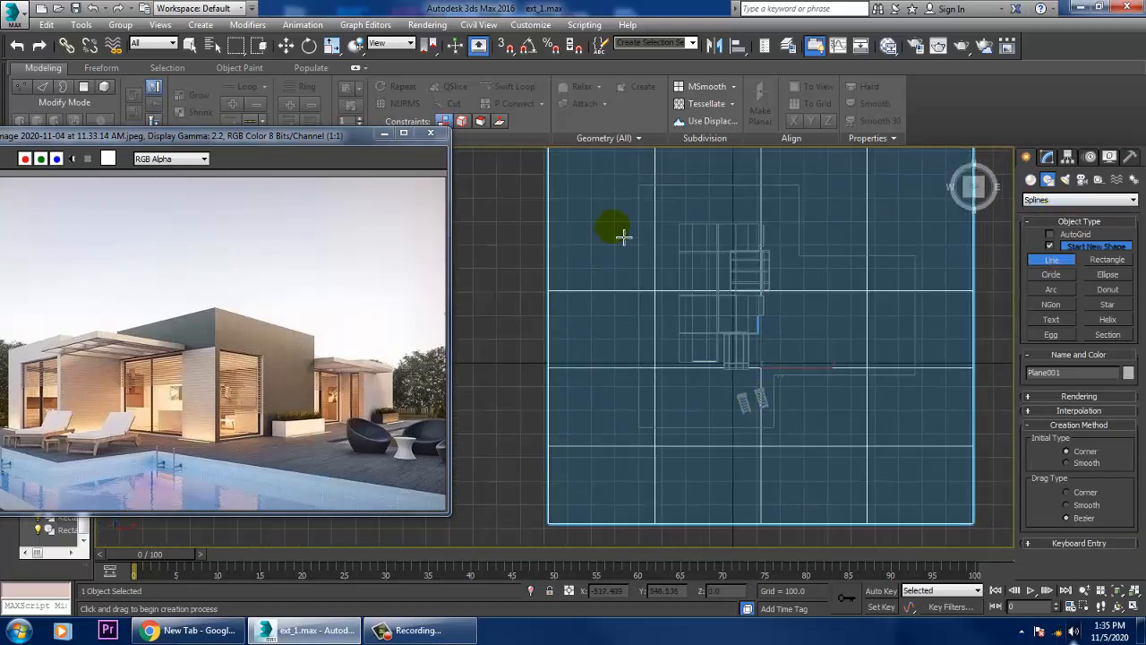
click(1103, 261)
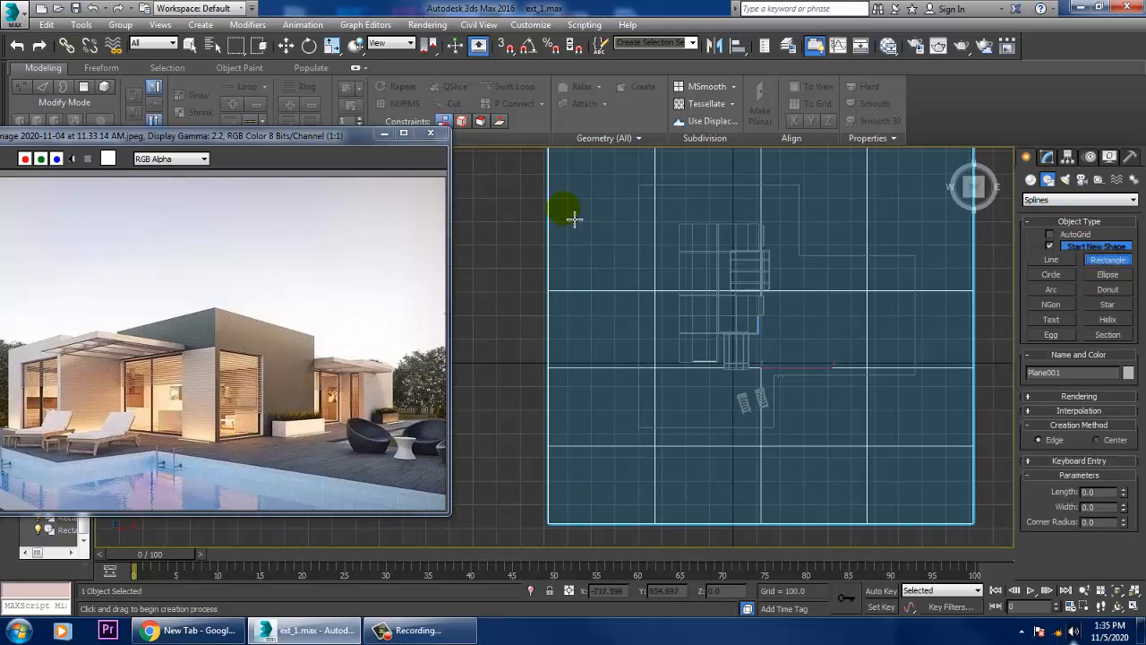
middle_drag(854, 389, 687, 441)
drag(597, 468, 932, 535)
key(alt+w)
right_click(874, 486)
key(alt+w)
alt+middle_drag(865, 481, 909, 474)
click(1047, 157)
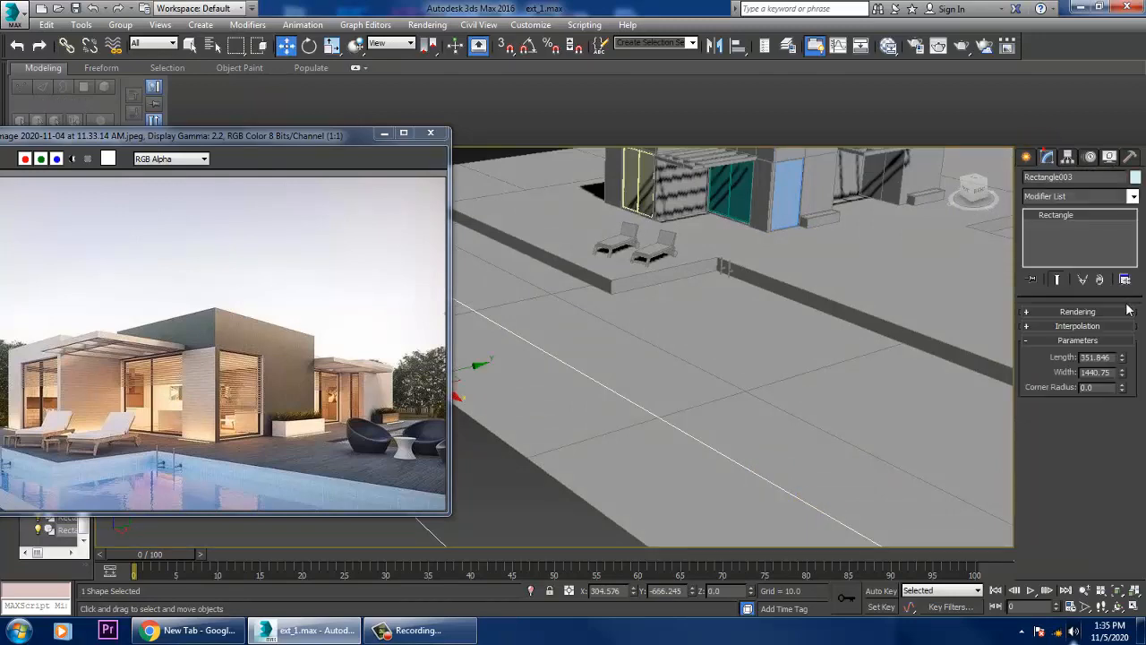
click(1075, 311)
click(1133, 196)
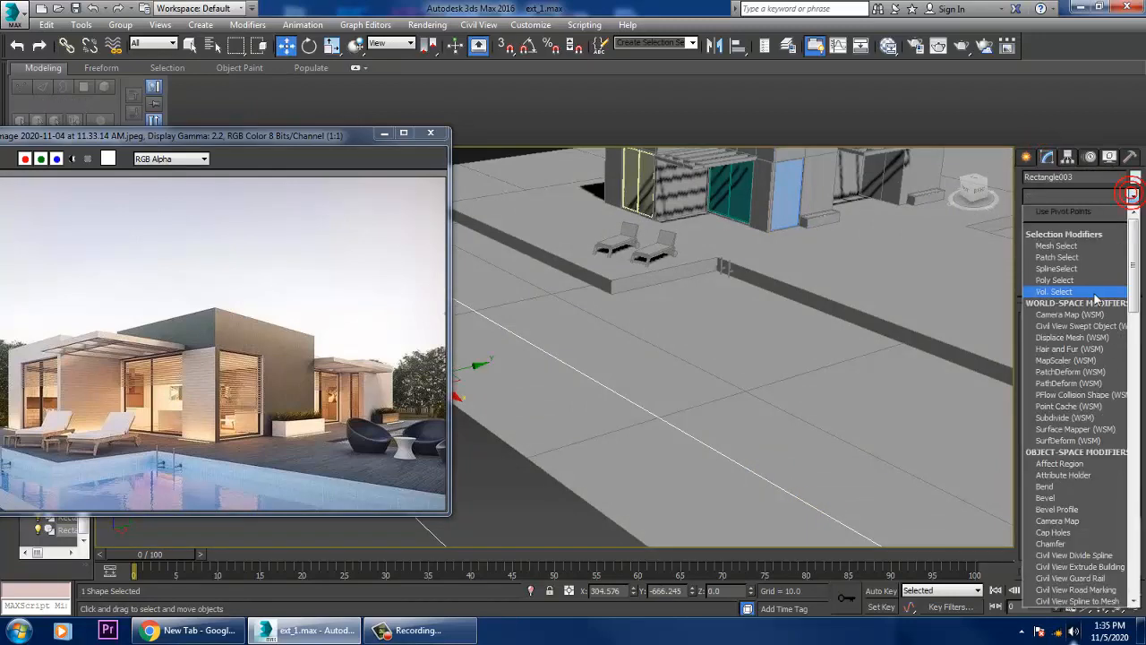
scroll(1094, 296, down, 3)
click(1094, 293)
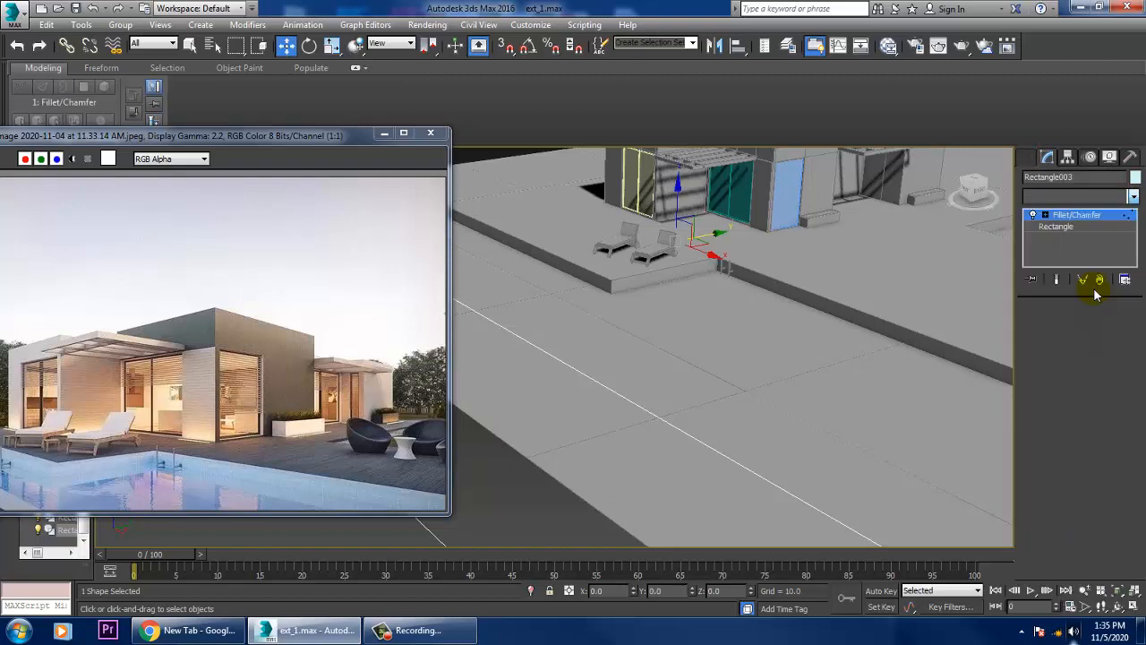
click(1099, 279)
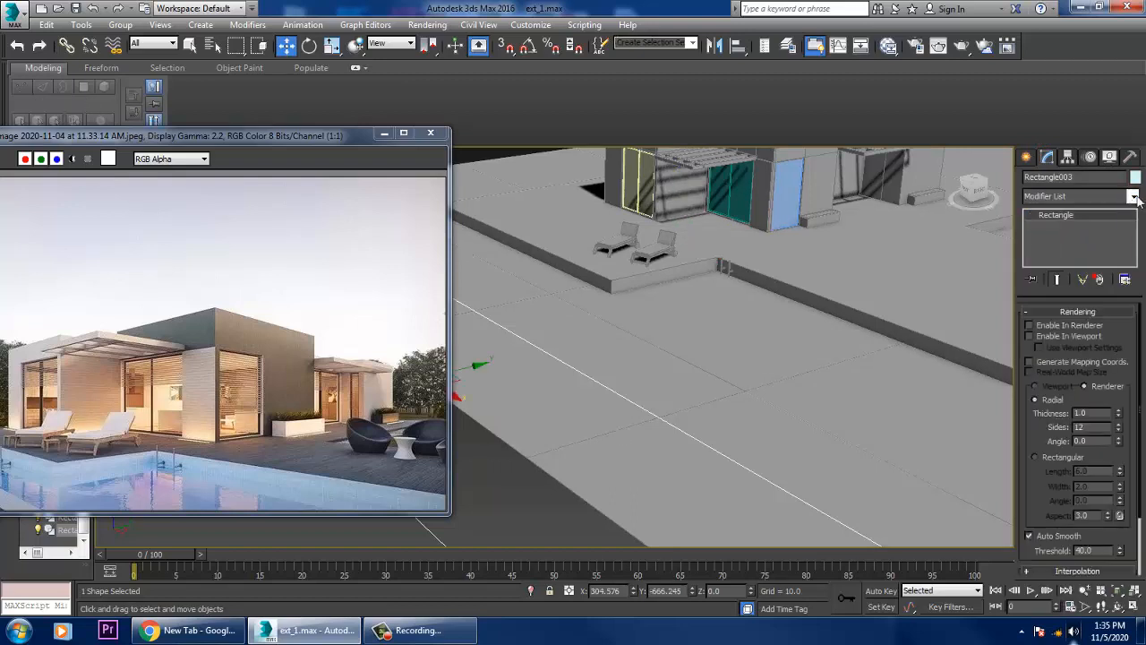
- Apply an Extrude modifier to the new rectangle and set its amount to 23.5 to match the deck's extrusion
click(1102, 197)
scroll(1100, 258, down, 1)
key(e)
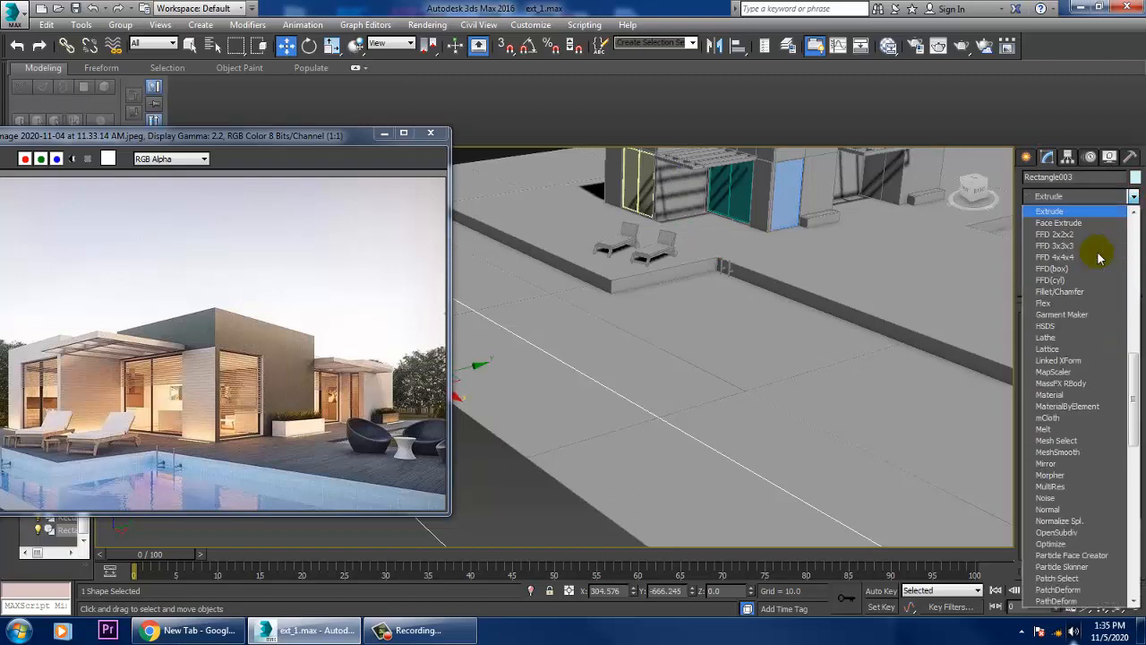
click(1073, 212)
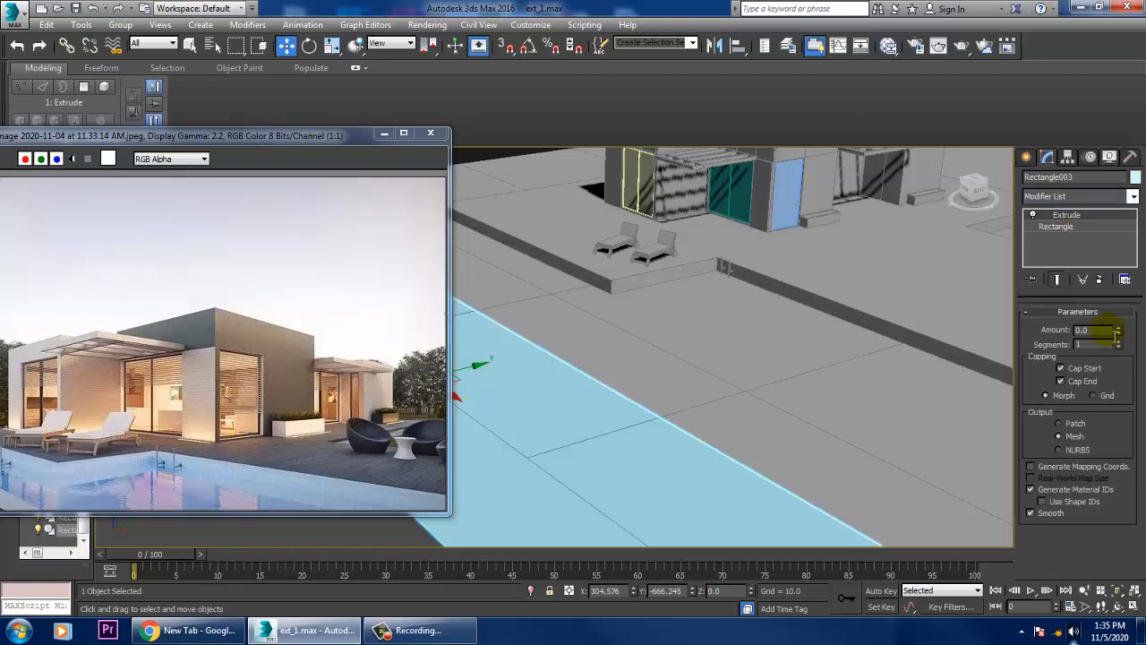
click(785, 253)
click(650, 479)
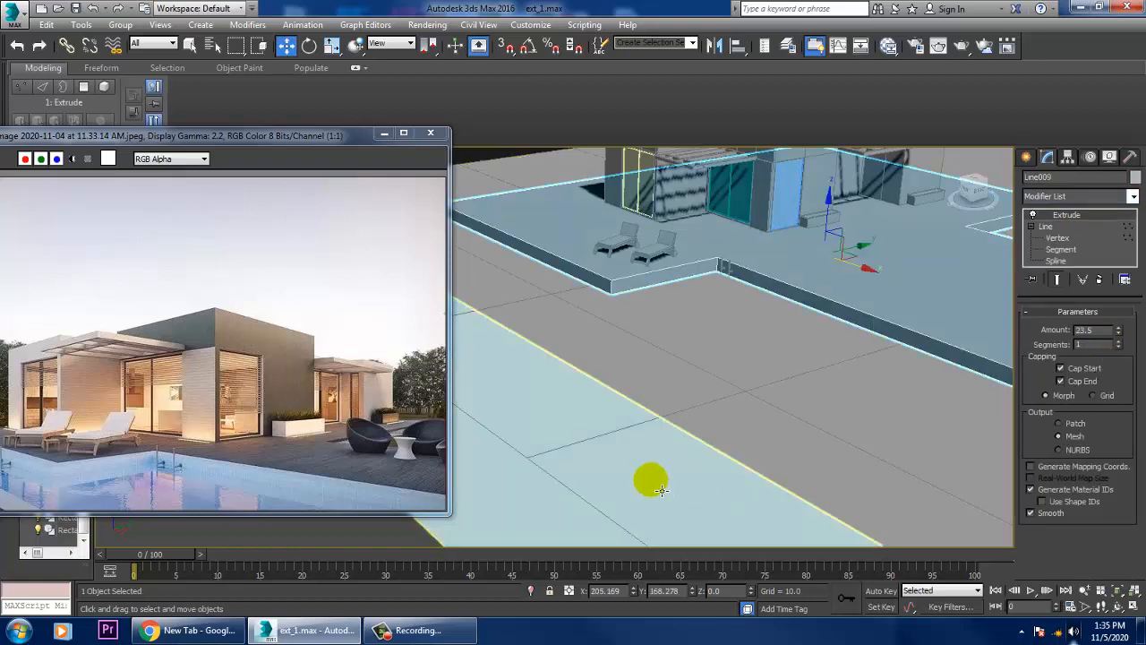
drag(1107, 330, 933, 320)
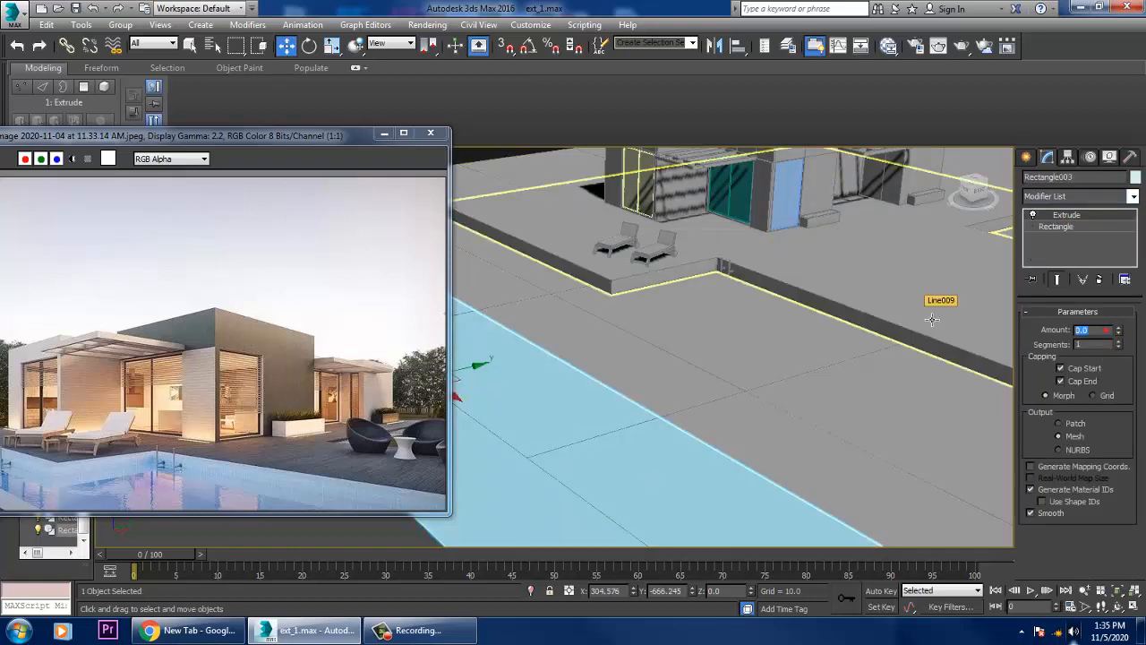
text(23.)
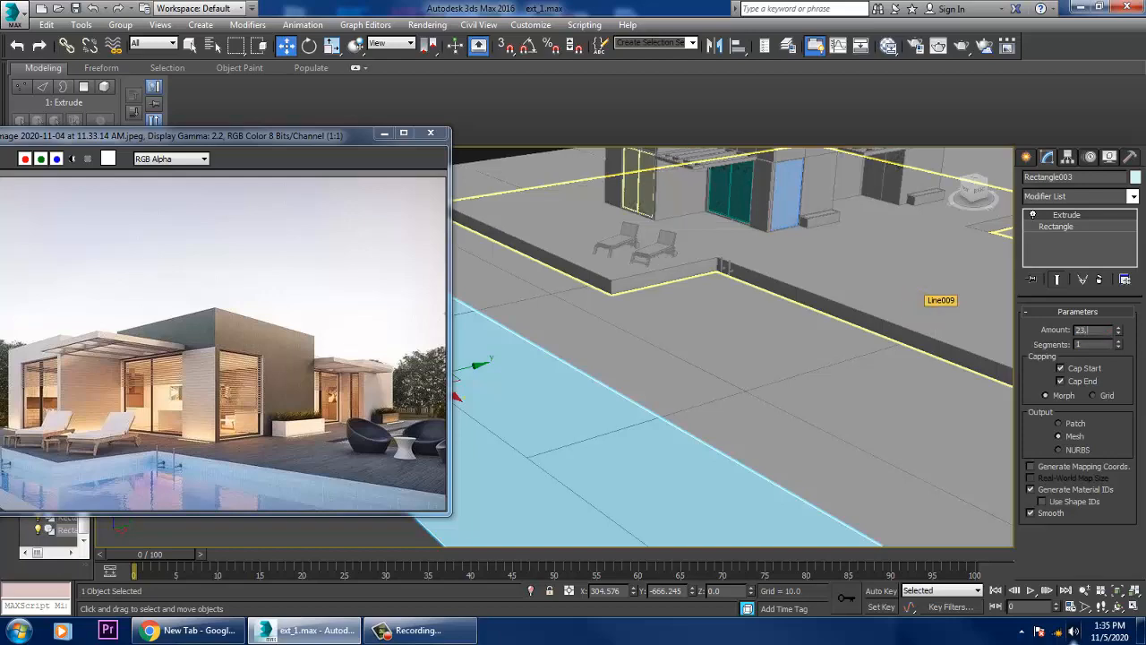
text(5)
key(Return)
- Create a plane about 758 long by 1310 wide in the top view, spanning from under the deck onto the extruded rectangle
scroll(726, 349, down, 8)
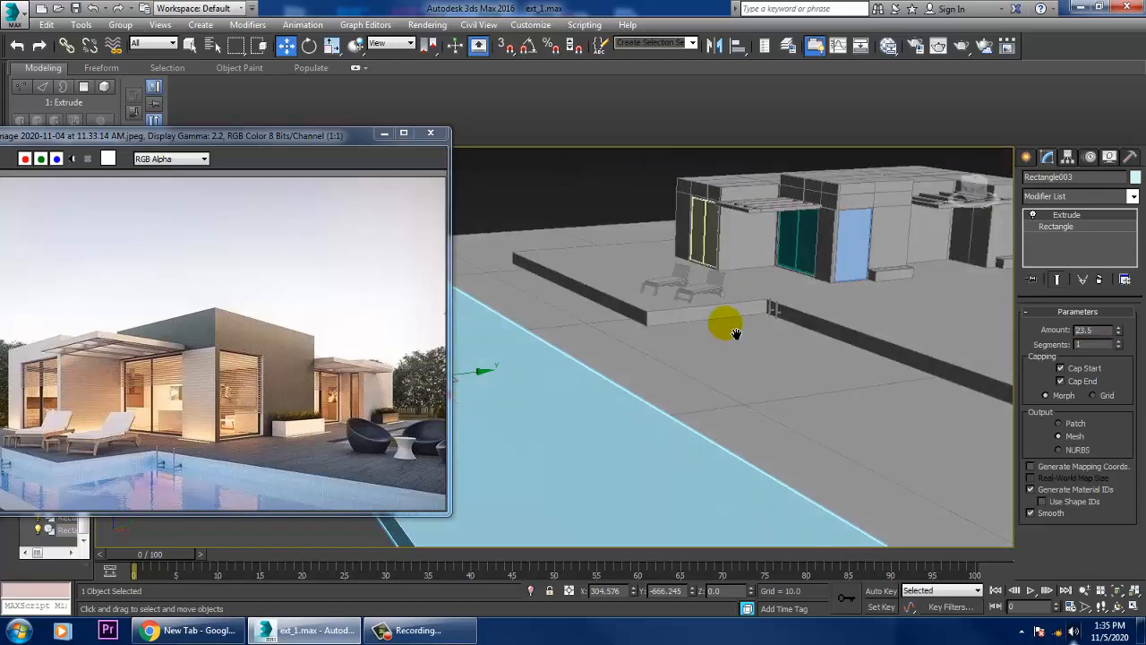
scroll(755, 361, up, 6)
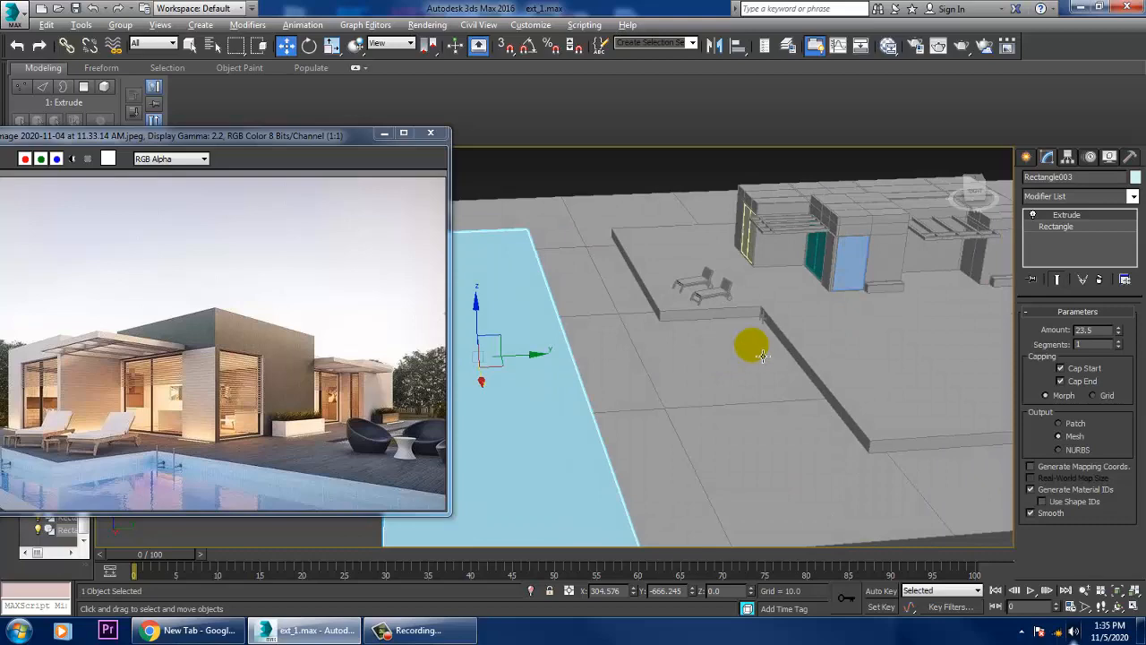
alt+middle_drag(780, 347, 838, 374)
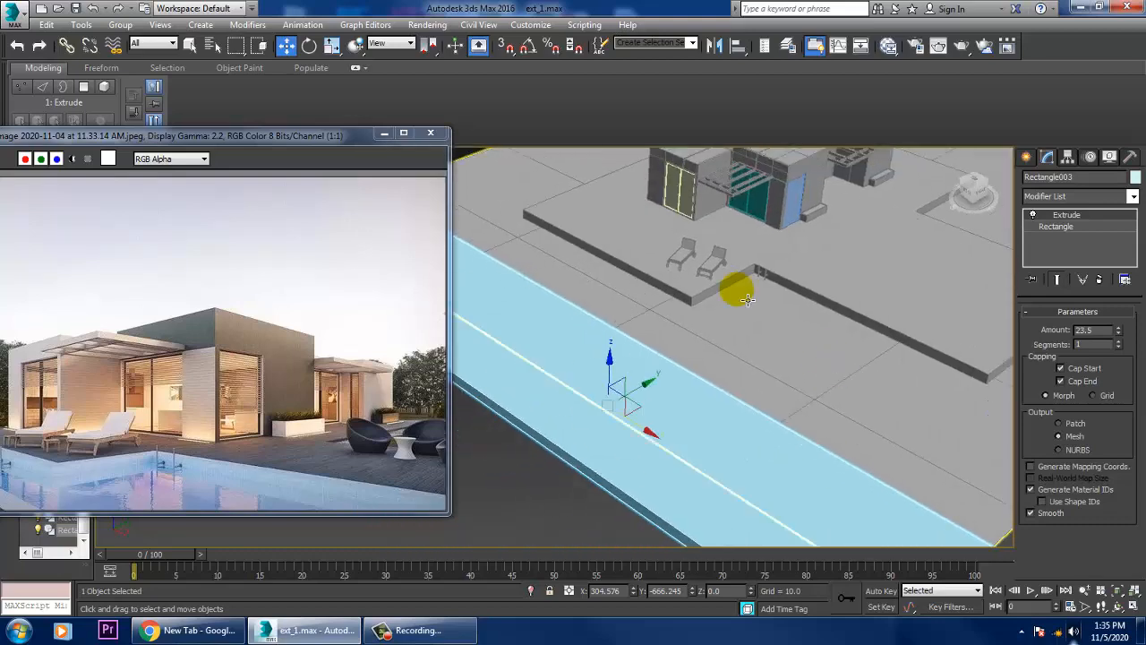
click(1026, 159)
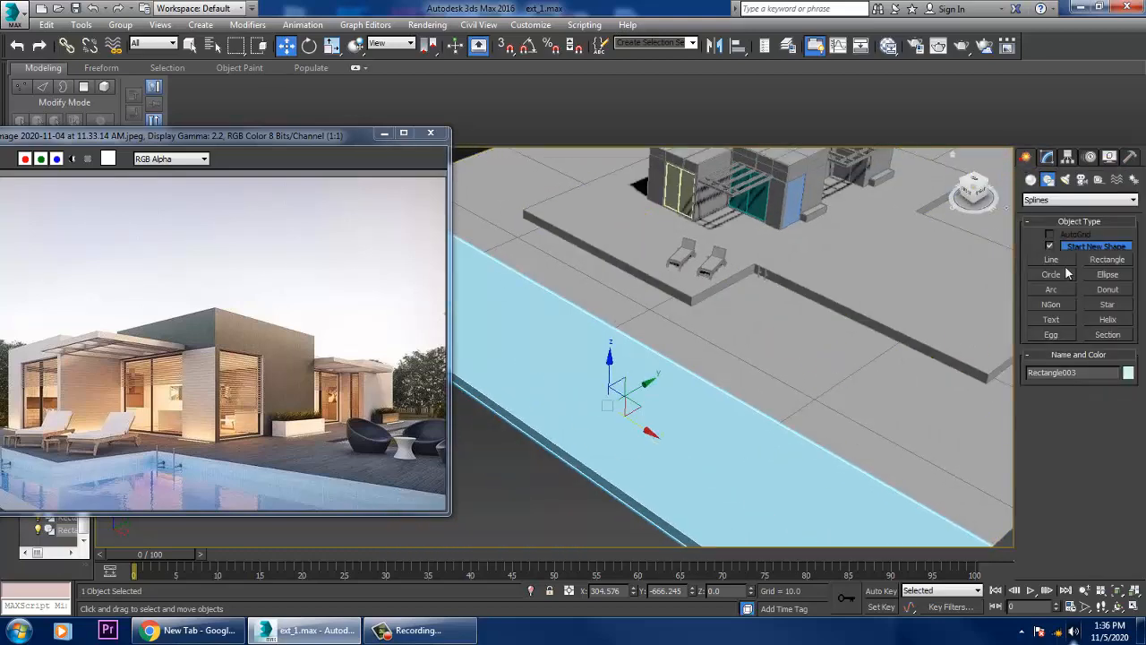
click(1031, 179)
click(1117, 312)
key(alt+w)
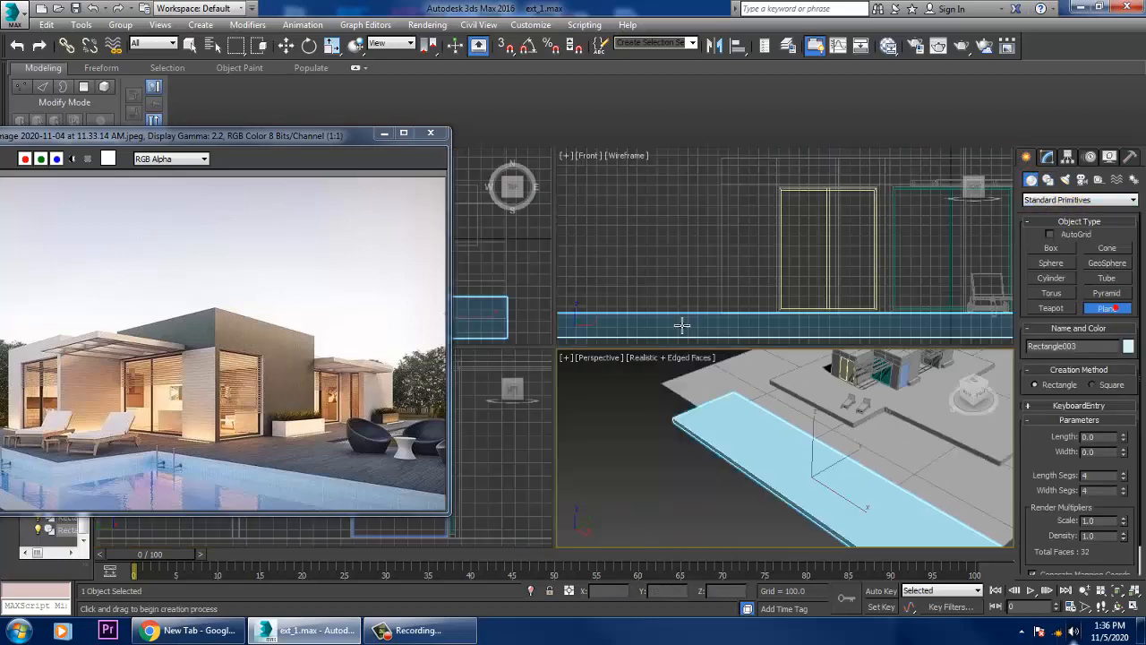
middle_click(543, 267)
key(alt+w)
middle_drag(565, 267, 678, 274)
middle_drag(854, 379, 739, 352)
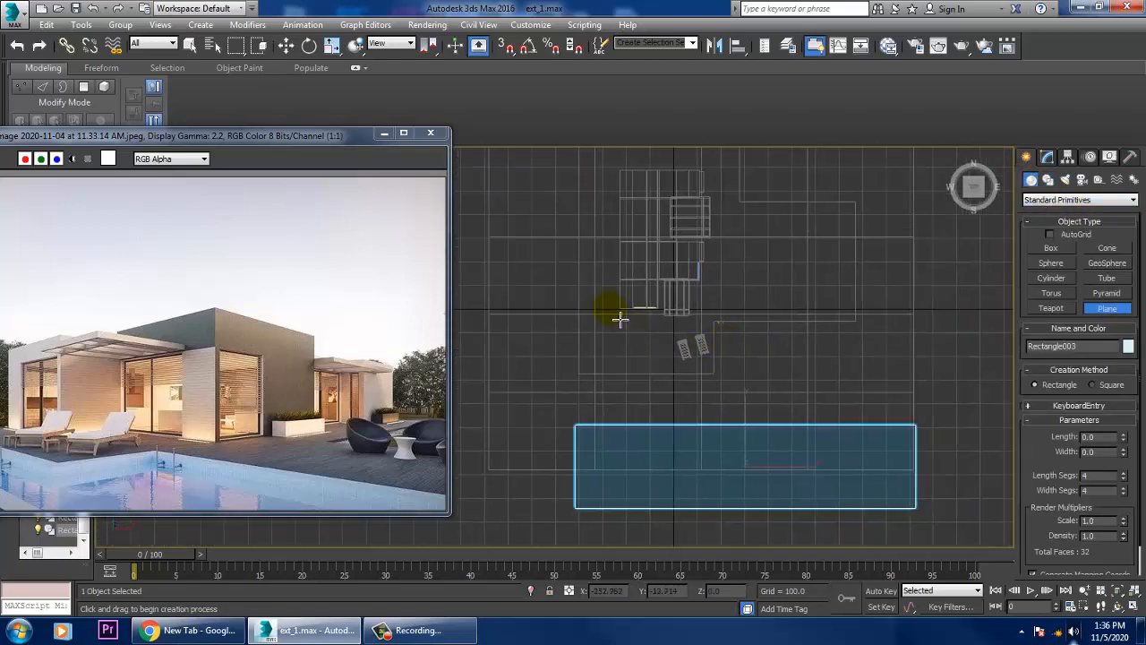
drag(606, 304, 916, 483)
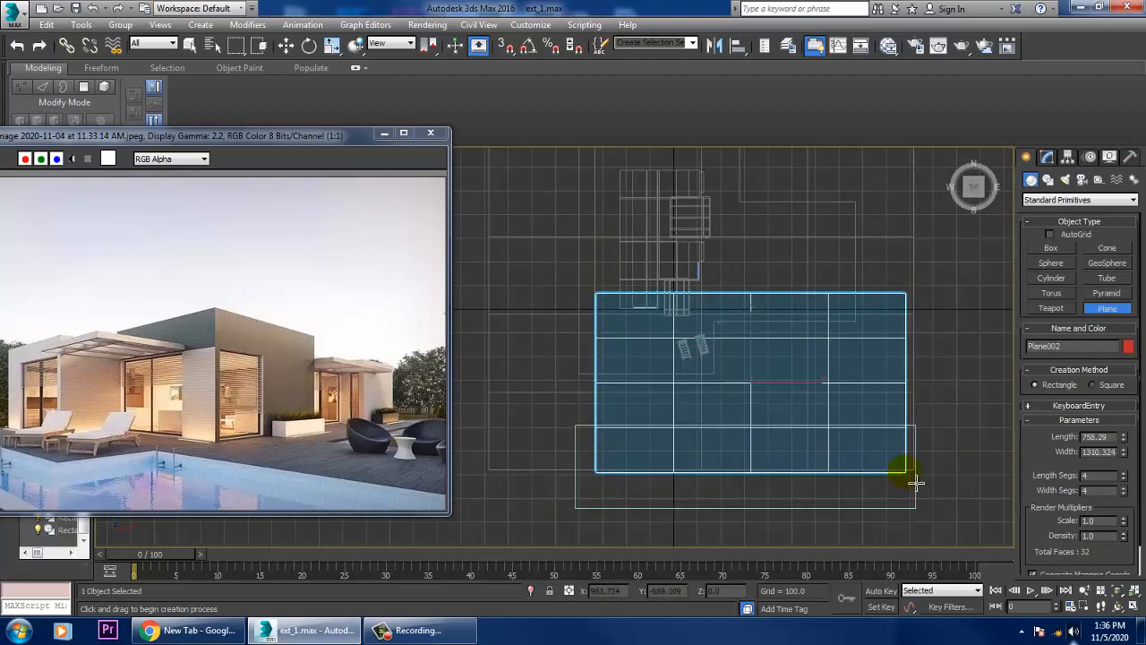
right_click(907, 469)
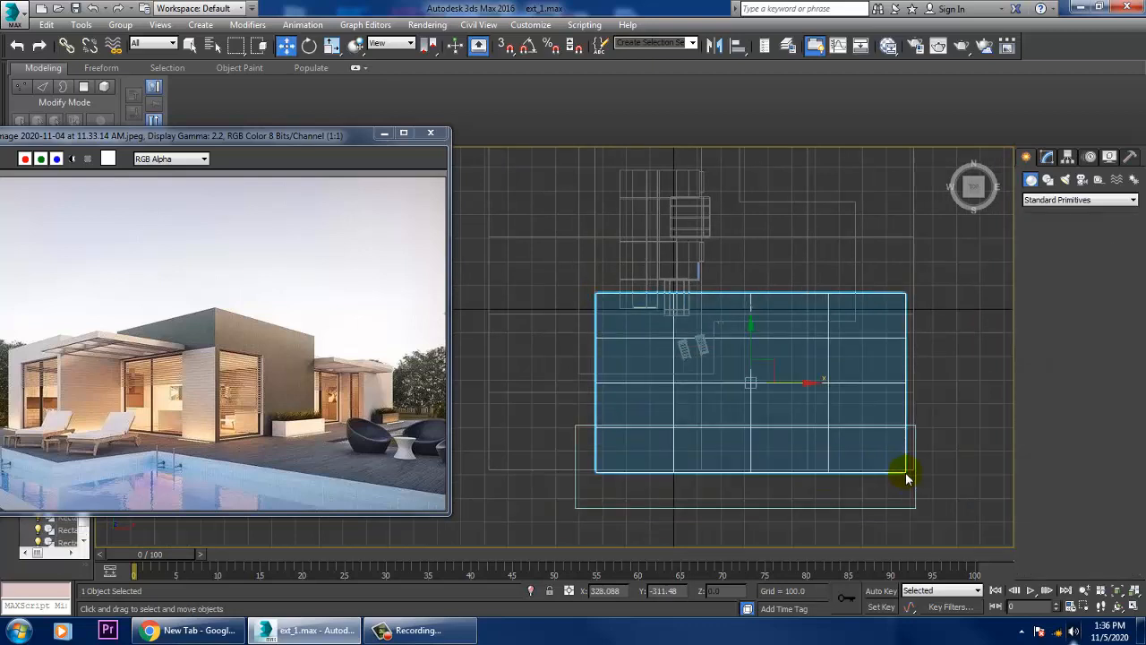
- Subdivide the new plane into 34 length segments and 70 width segments
click(1050, 159)
mouse_move(1122, 367)
mouse_down()
mouse_move(1130, 396)
mouse_move(1122, 345)
mouse_up()
key(alt+w)
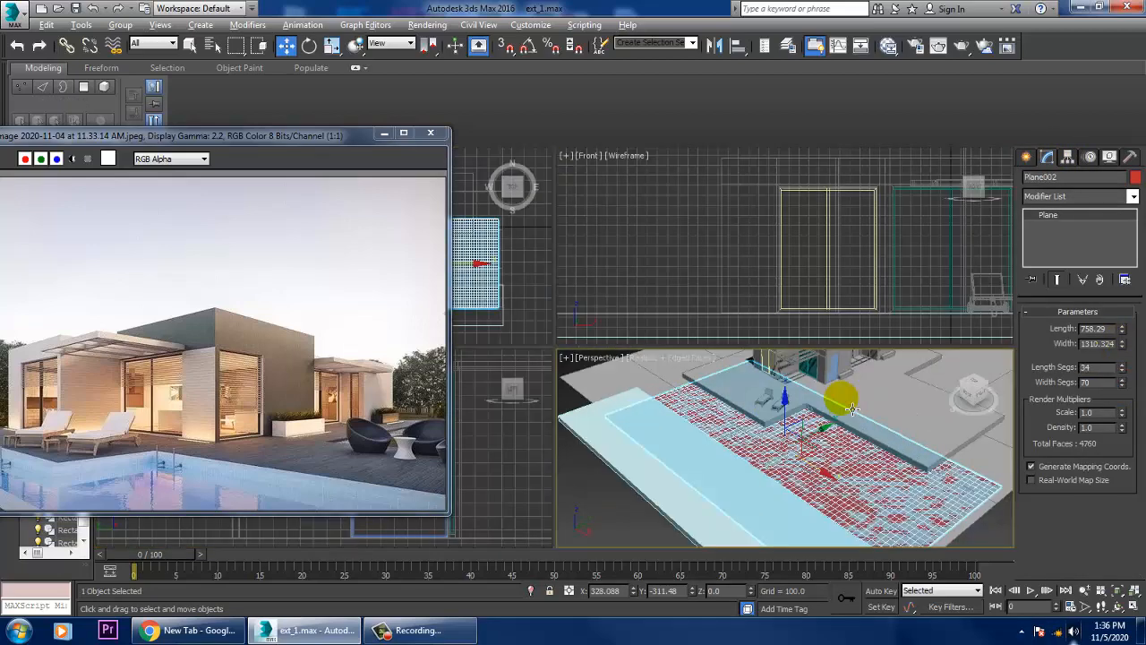
key(alt+w)
alt+middle_drag(796, 394, 730, 385)
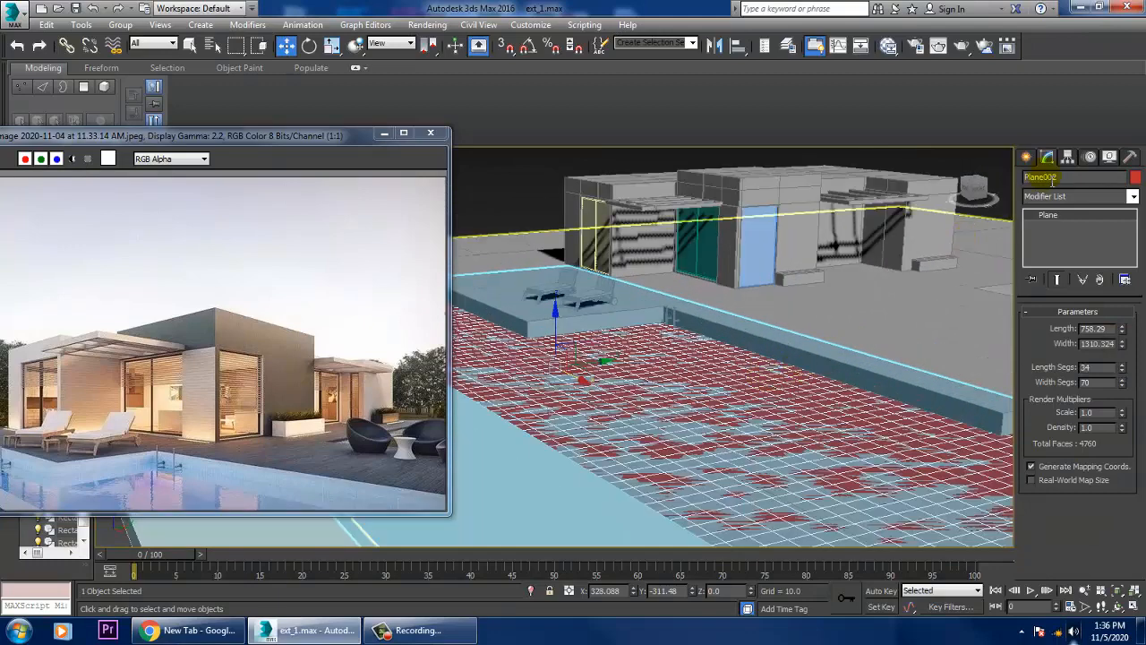
- Add a Noise modifier to the plane with a scale of 30 and a Z strength of about 2.07
click(1079, 197)
scroll(1075, 269, down, 3)
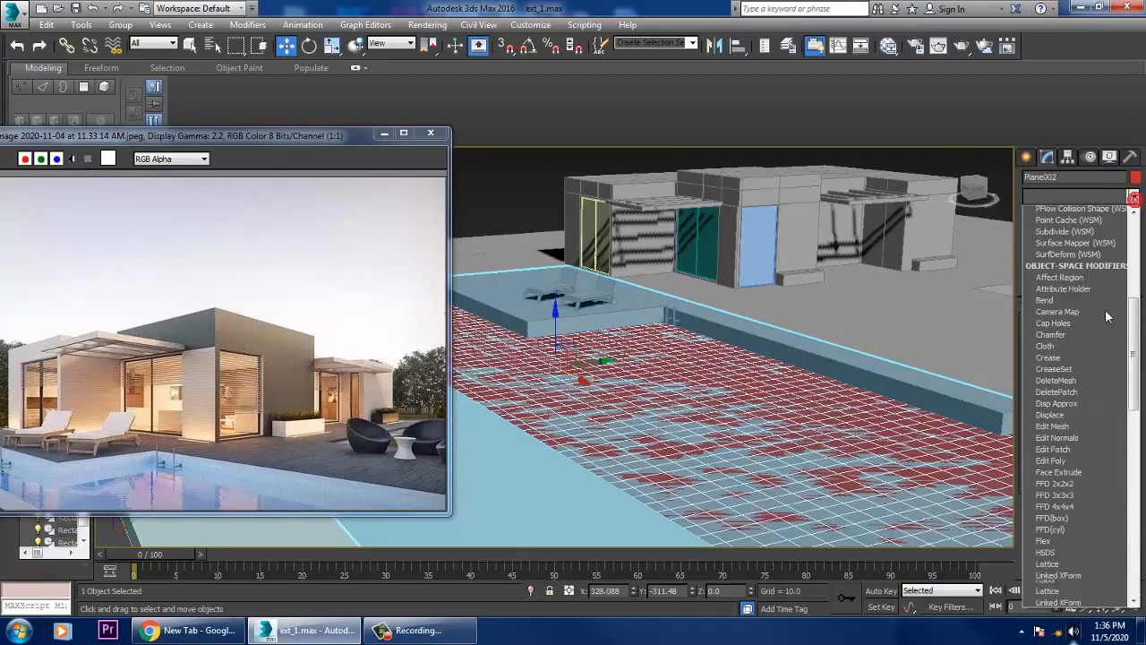
key(n)
click(1046, 211)
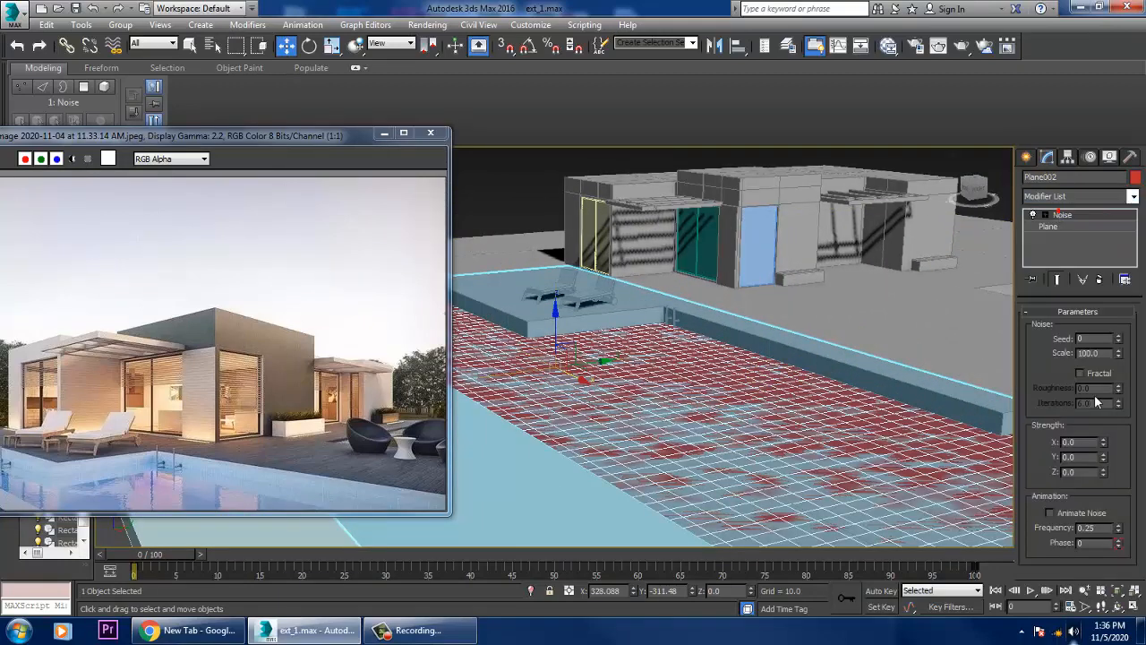
double_click(1088, 353)
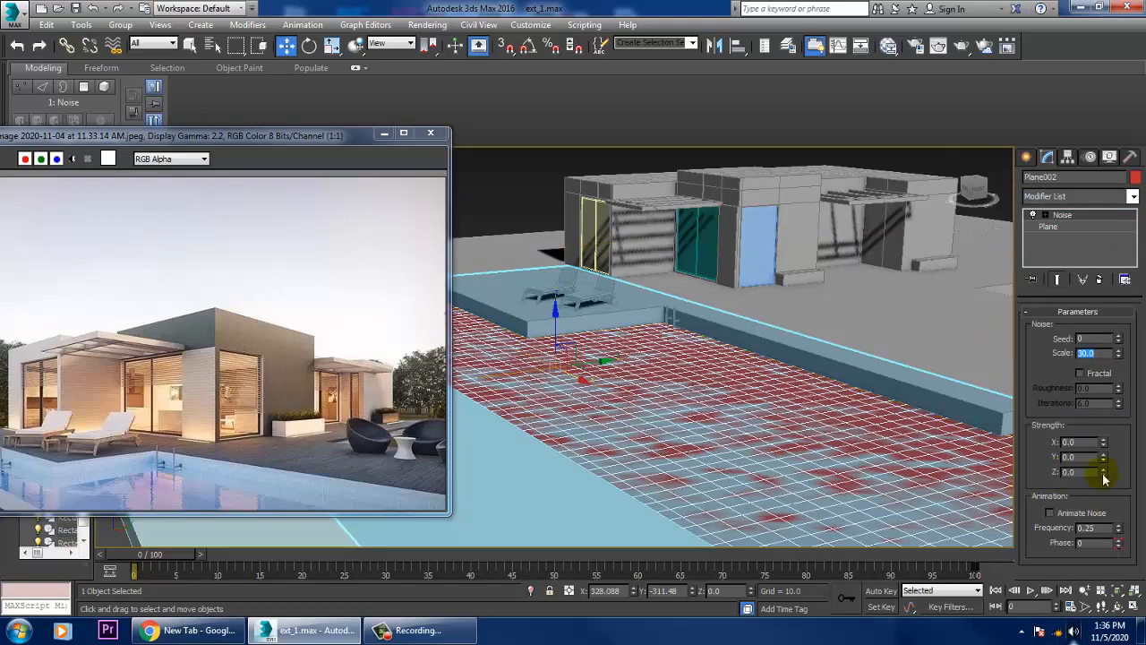
drag(1103, 472, 1119, 363)
- Raise the plane to Z 13.701 and adjust its Noise to a scale of 20.826 and a Z strength of 5.175
drag(556, 335, 544, 302)
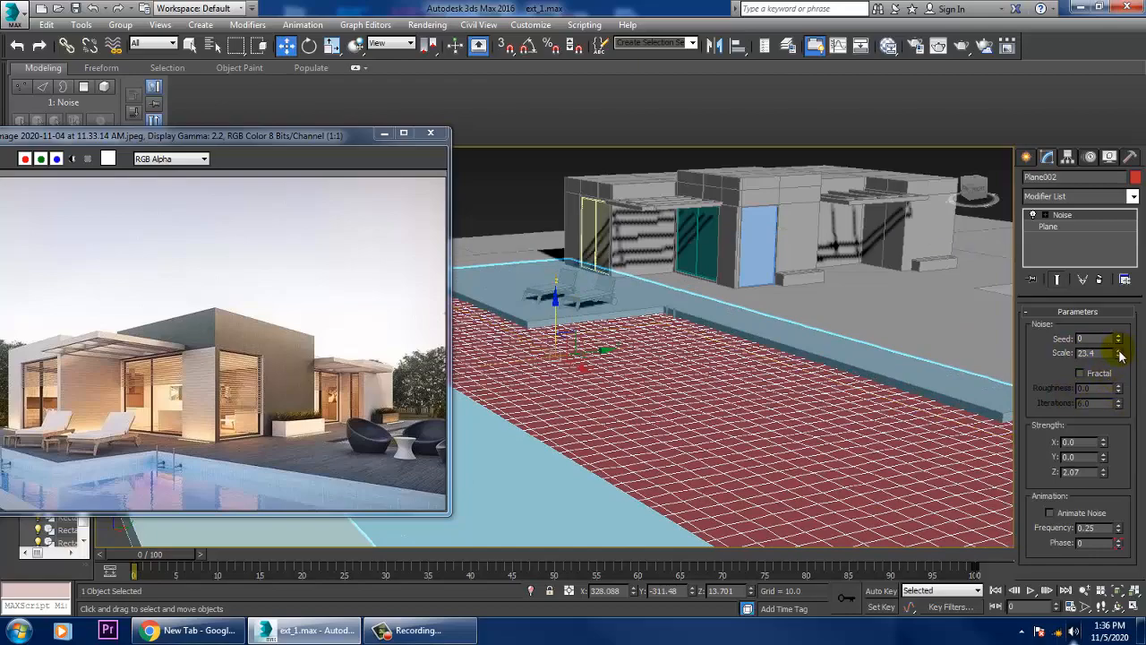
drag(1119, 354, 1118, 364)
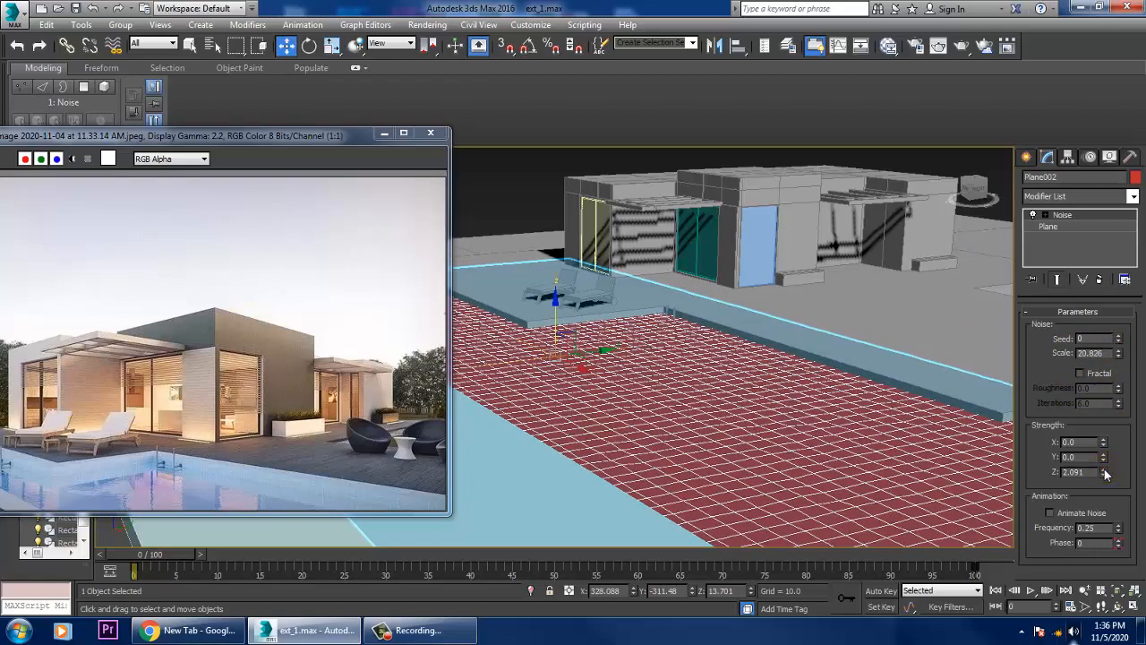
mouse_move(1106, 472)
mouse_down()
mouse_move(1048, 102)
mouse_move(1090, 528)
mouse_move(1072, 125)
mouse_move(1056, 386)
mouse_up()
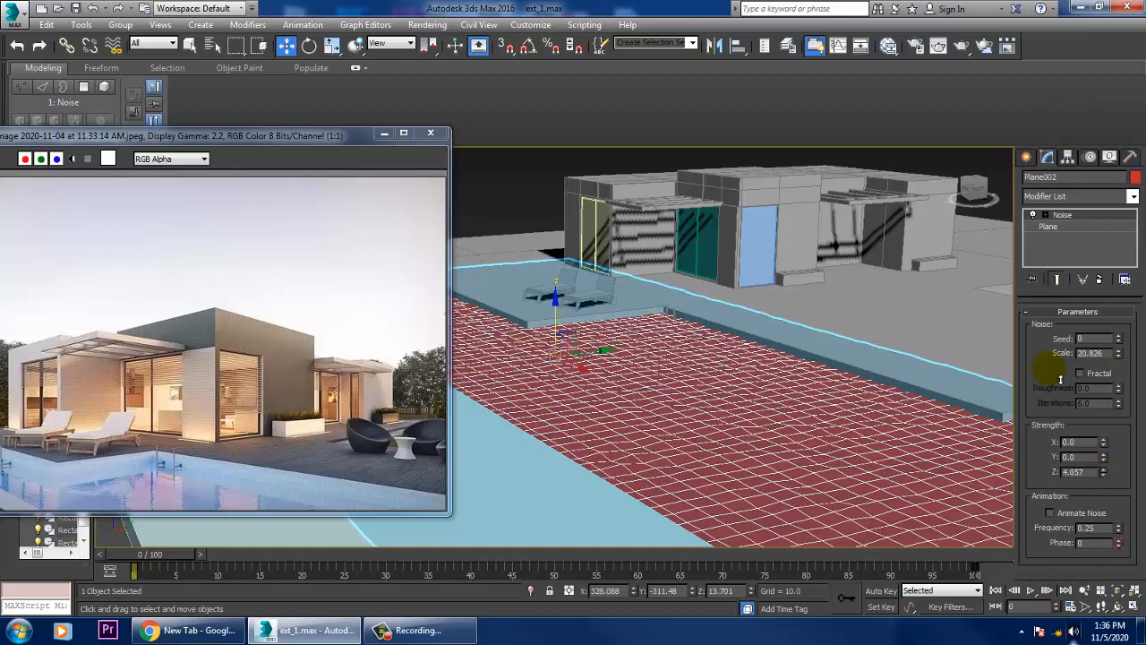
- Set the plane's length segments to 70 and return to its Noise settings
click(1050, 227)
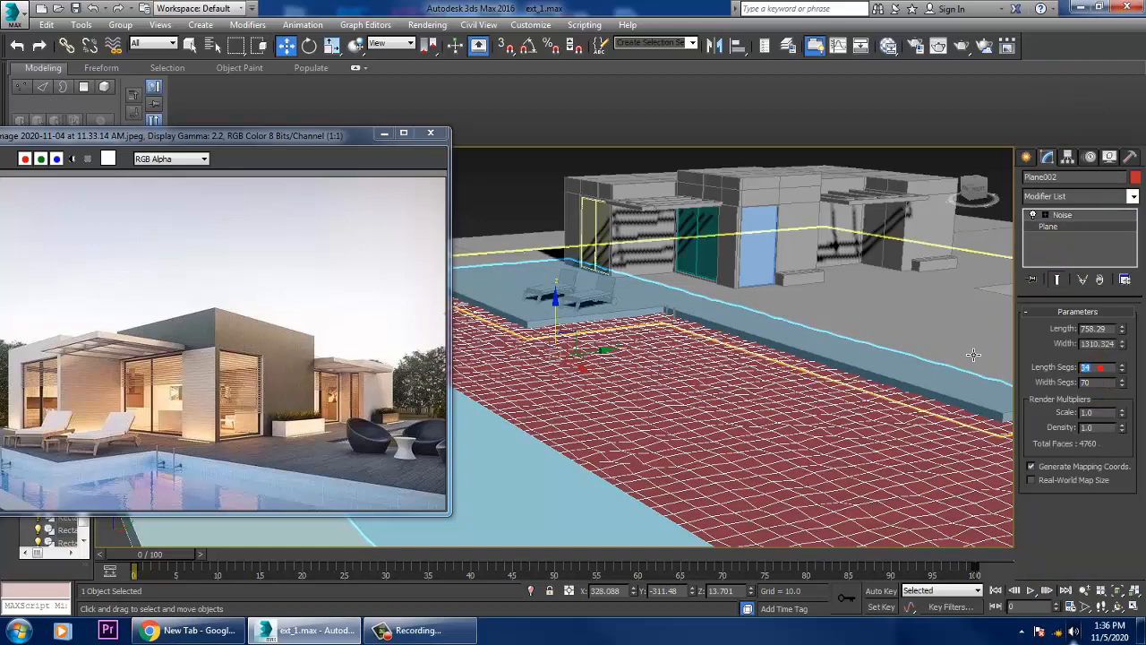
text(70)
key(Return)
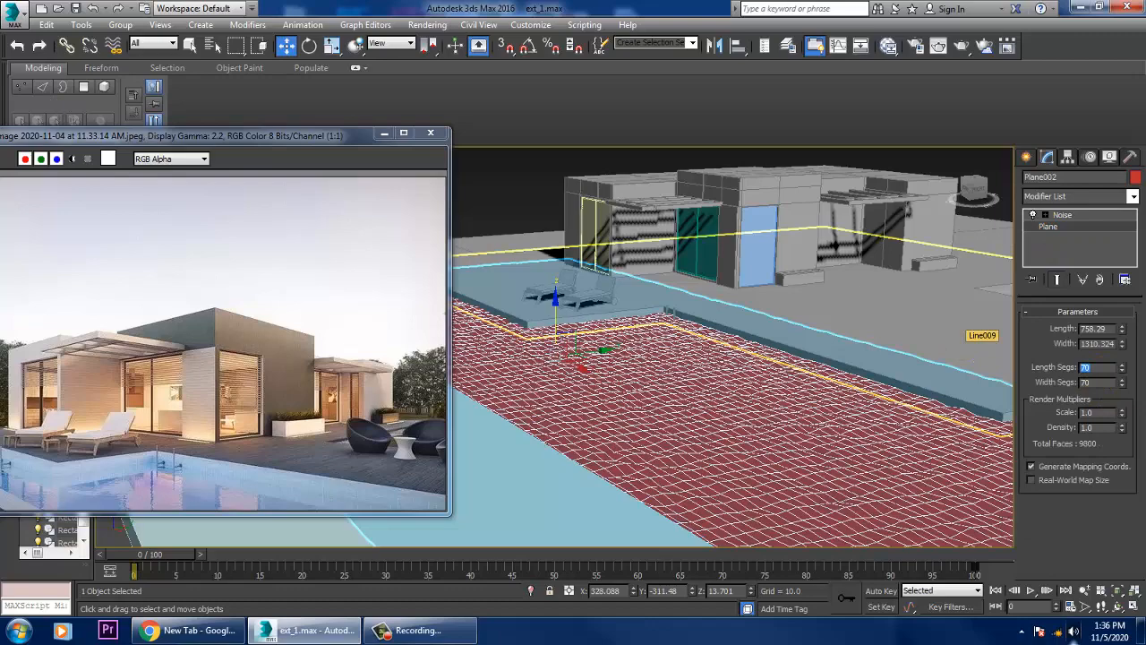
click(1057, 215)
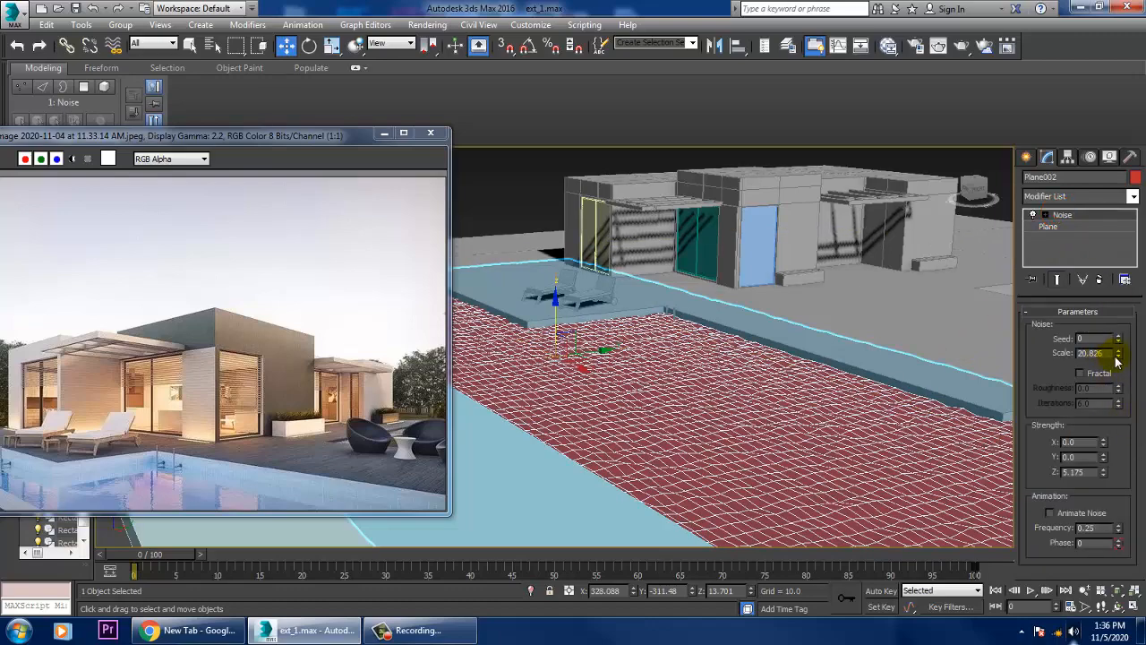
- Adjust the Noise scale and increase the Z strength on the water plane, and add a MeshSmooth modifier above it
drag(1118, 356, 1118, 342)
drag(1106, 475, 1115, 425)
click(1132, 197)
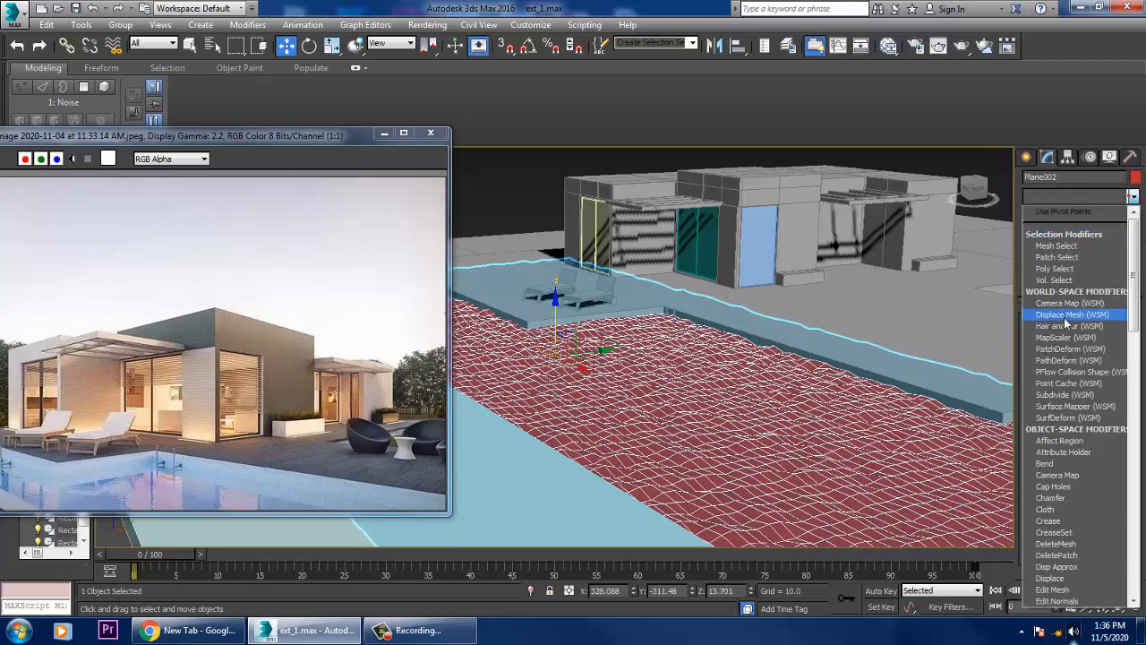
scroll(1066, 305, down, 3)
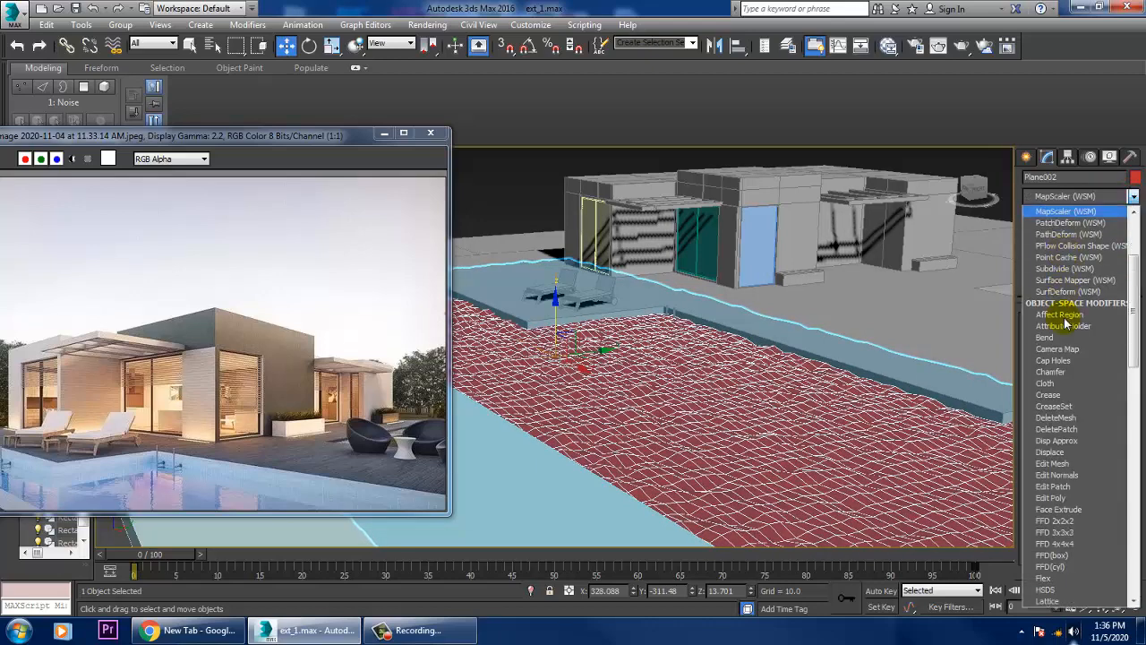
scroll(1066, 316, down, 10)
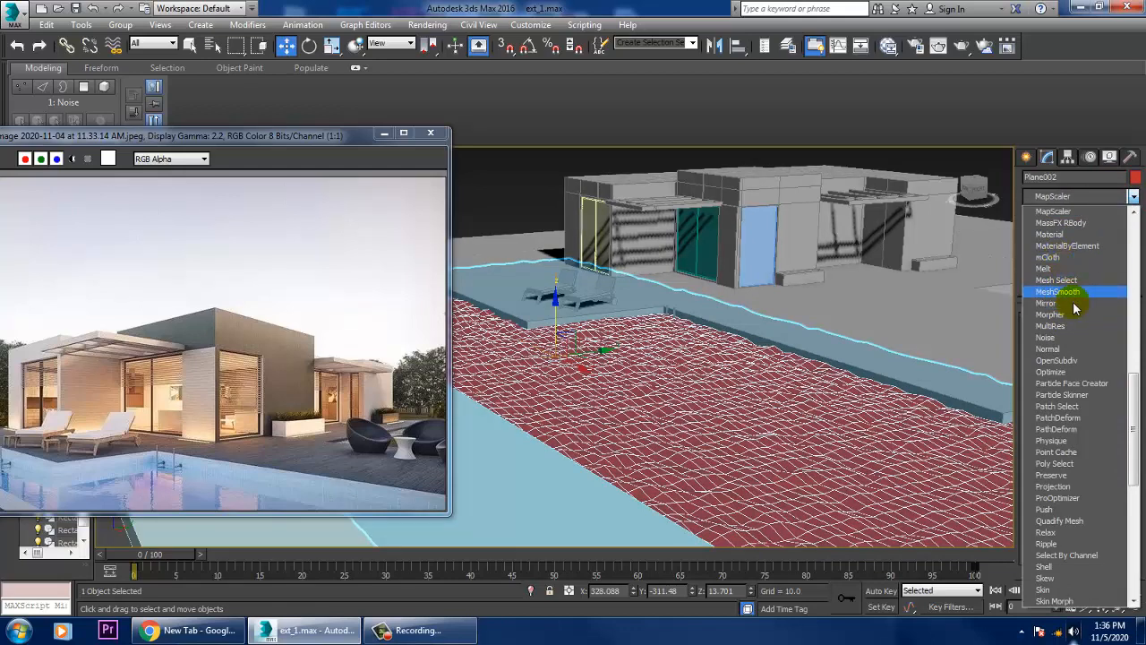
key(Return)
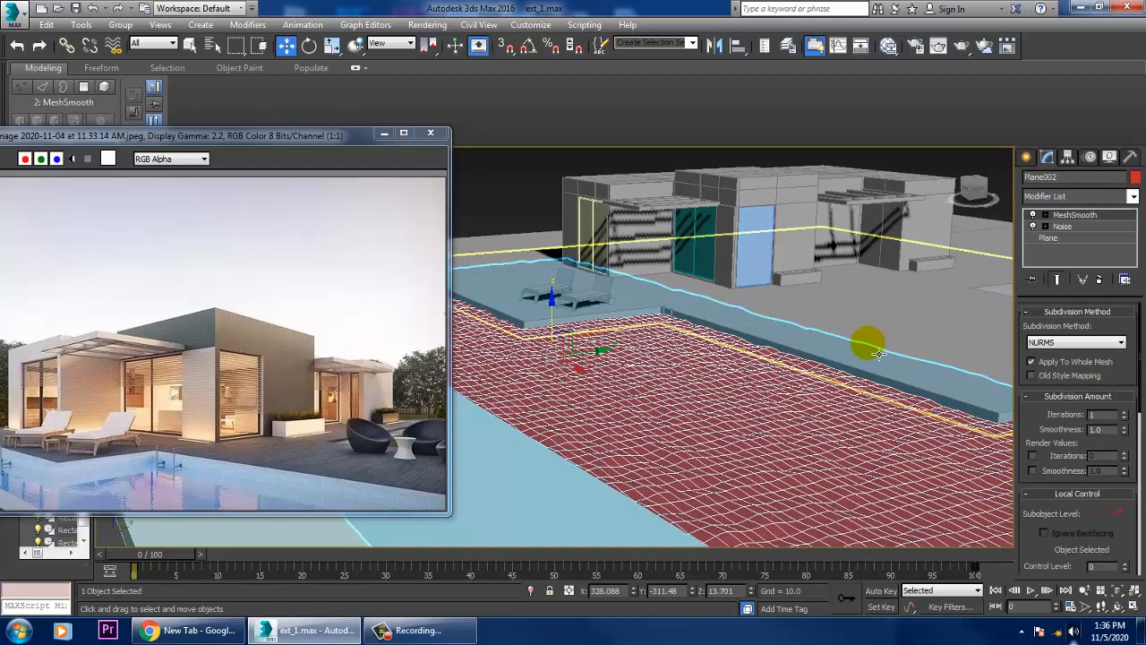
- Examine the smoothed water surface along the pool edge and compare with the entrance side of the house in the reference photo
alt+middle_drag(803, 422, 859, 405)
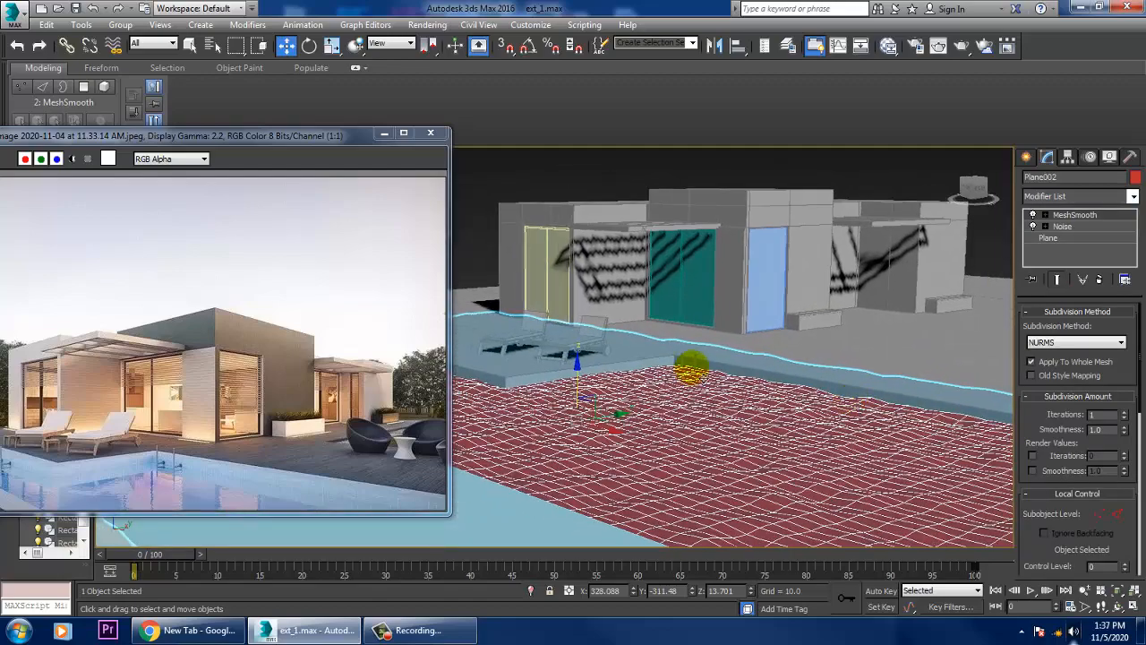
alt+middle_drag(691, 367, 500, 197)
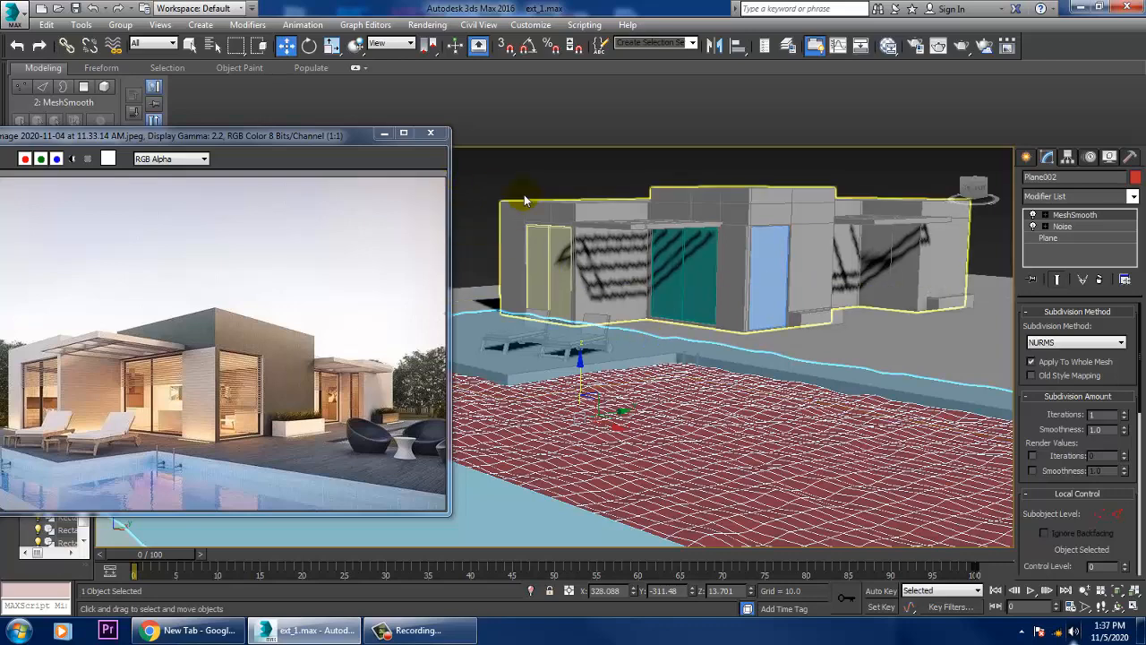
click(498, 180)
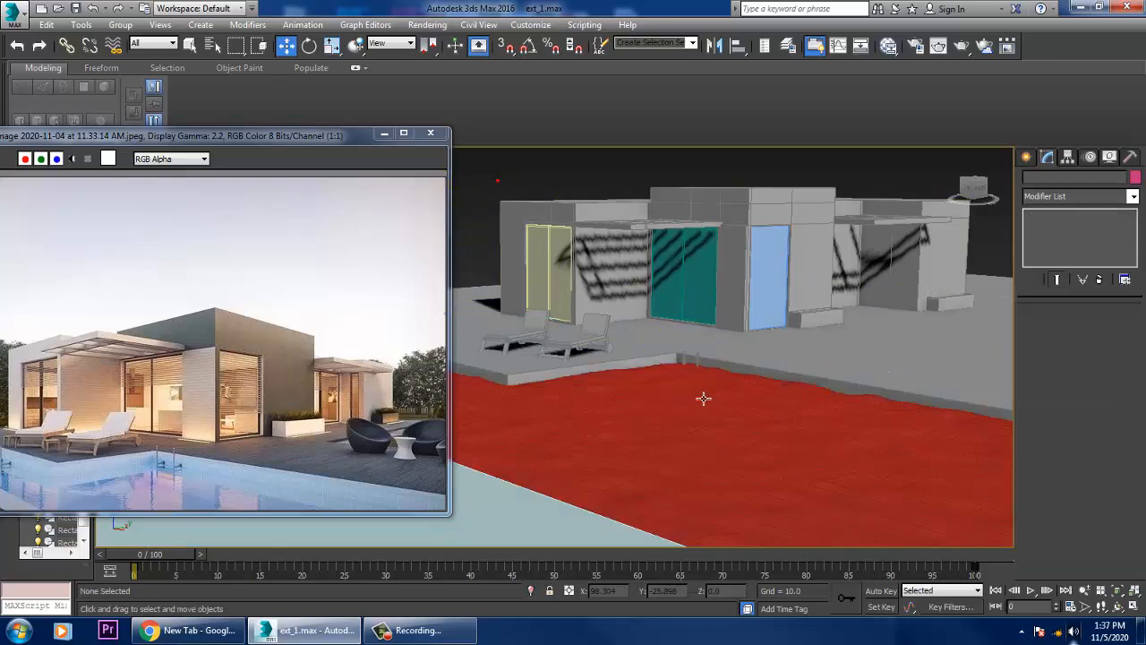
click(733, 441)
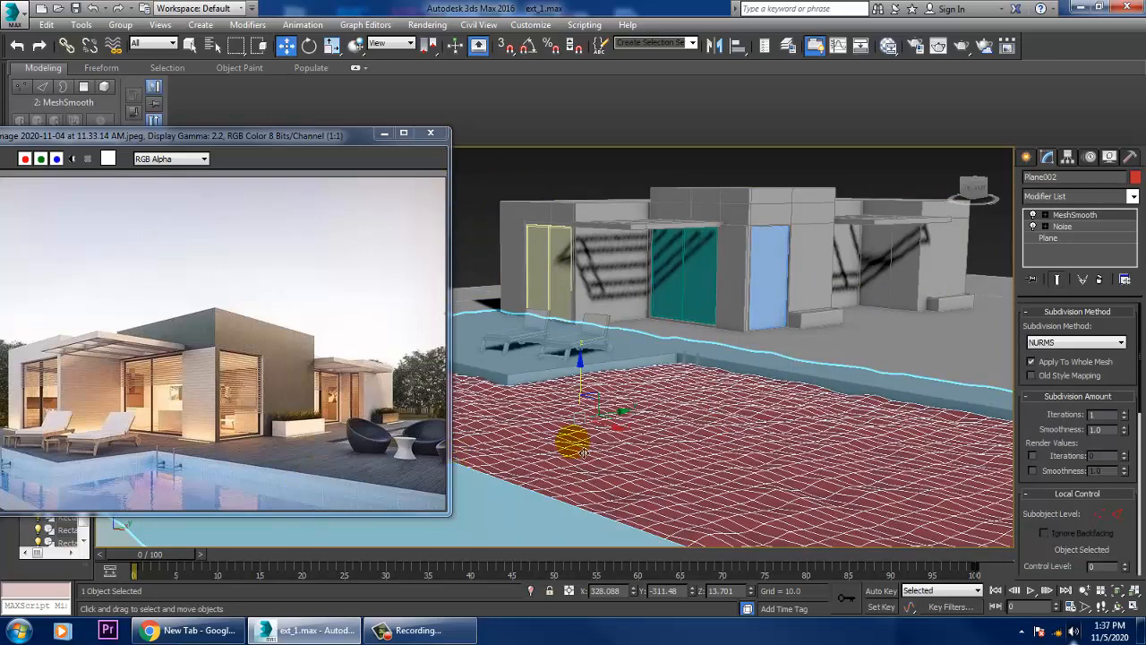
middle_drag(791, 364, 648, 361)
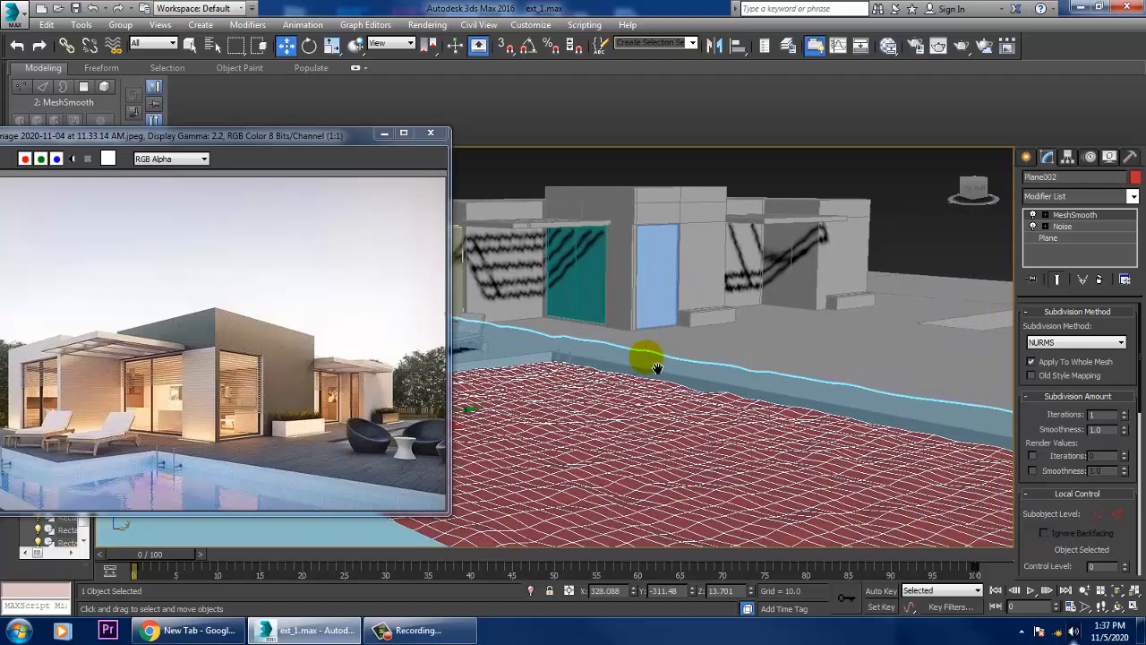
scroll(330, 454, up, 1)
middle_drag(414, 450, 288, 448)
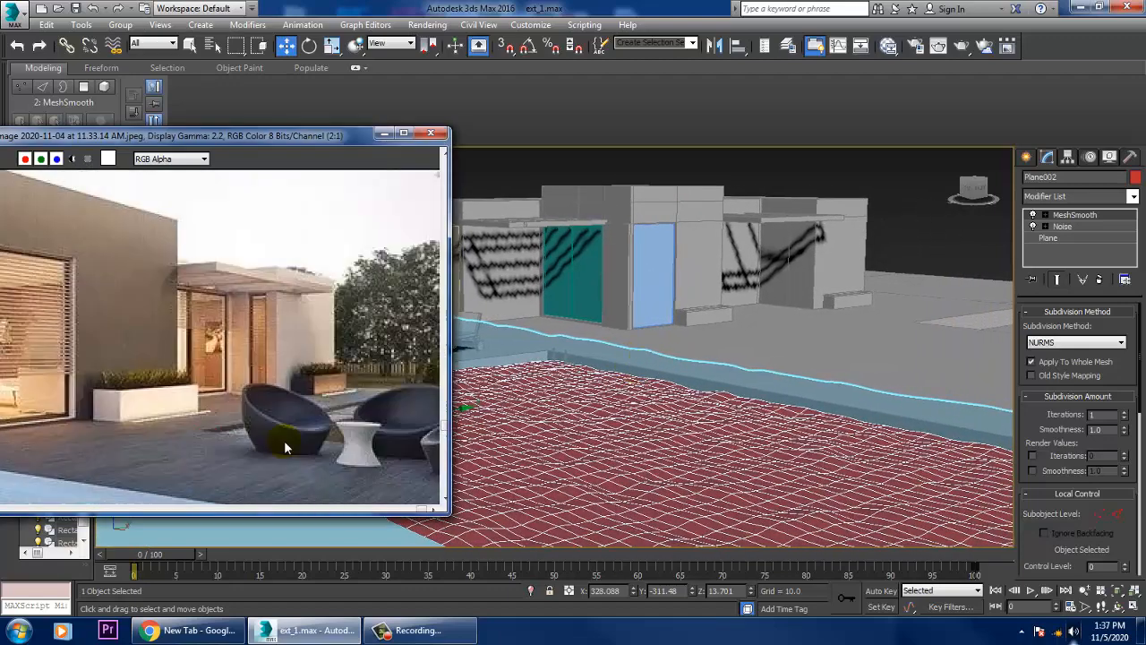
- Select the house body and show its recessed wall under the second pergola in the maximized Left view
alt+middle_drag(866, 348, 813, 328)
click(961, 240)
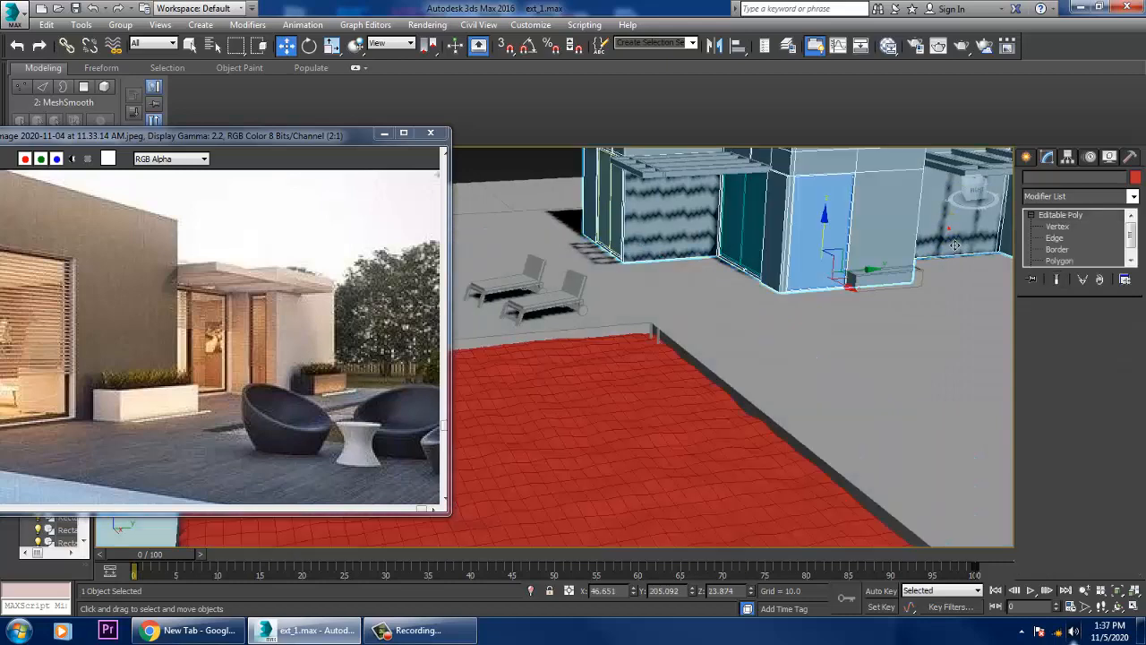
middle_drag(961, 240, 701, 361)
alt+middle_drag(887, 327, 724, 365)
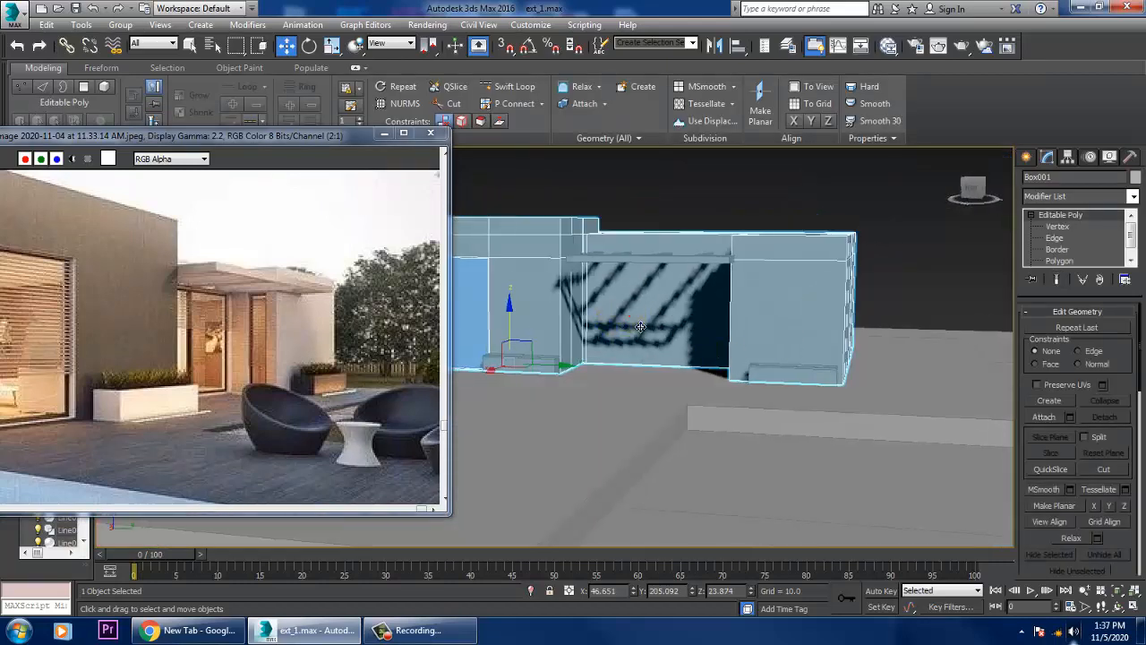
middle_drag(640, 327, 666, 328)
key(alt+w)
scroll(790, 244, up, 2)
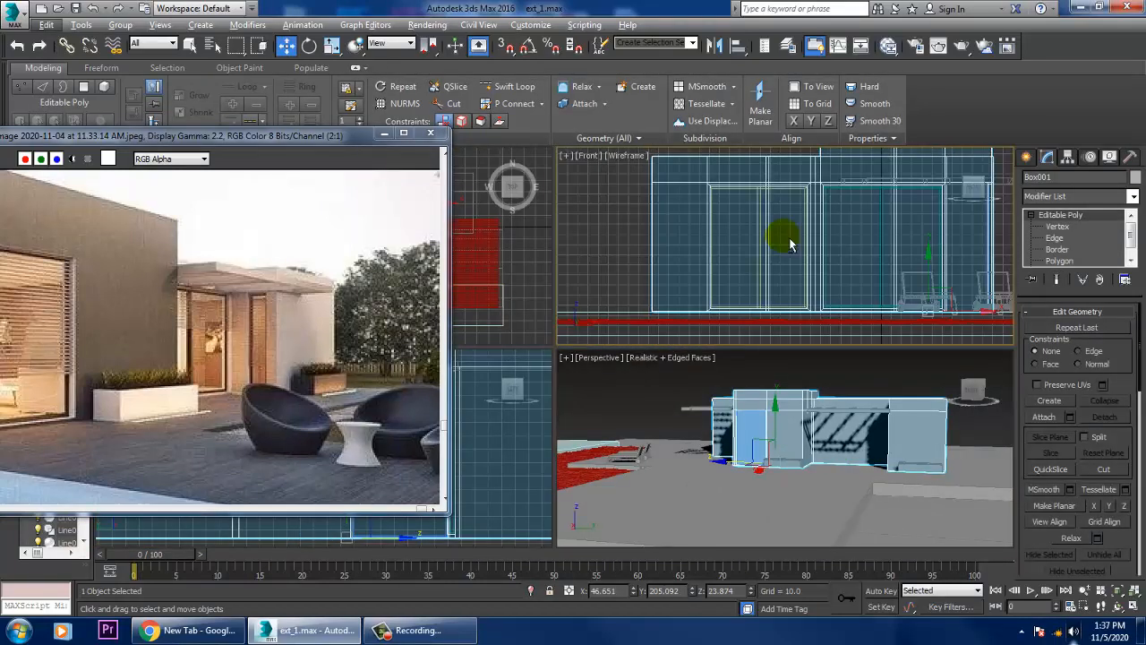
key(alt+w)
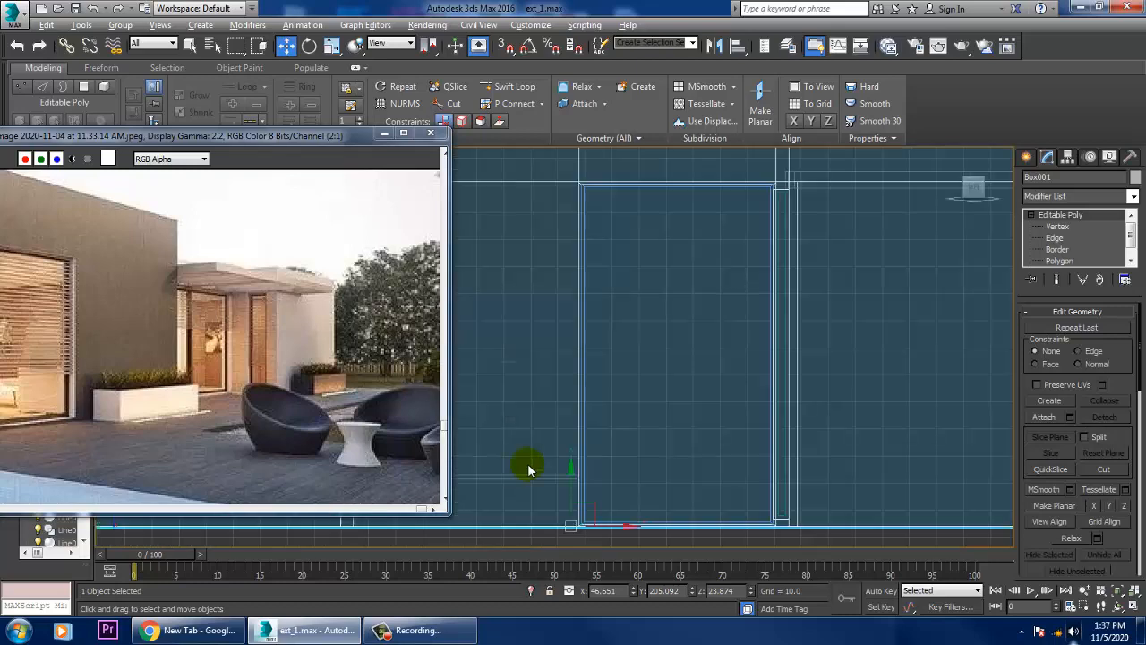
scroll(525, 466, down, 5)
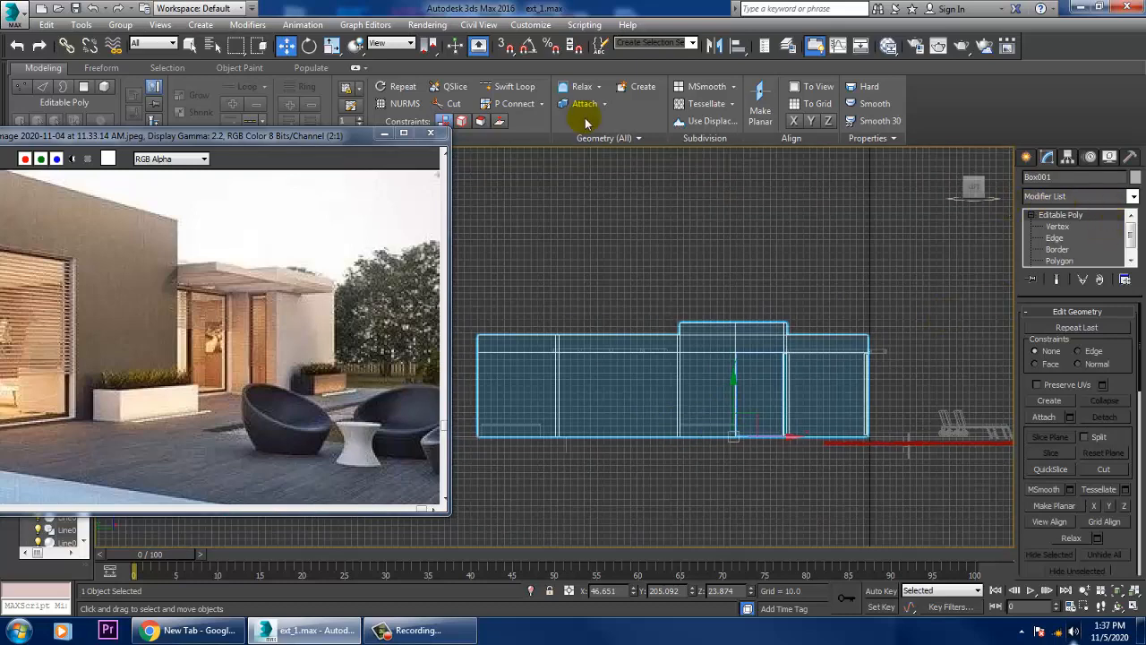
click(528, 92)
middle_drag(652, 371, 715, 378)
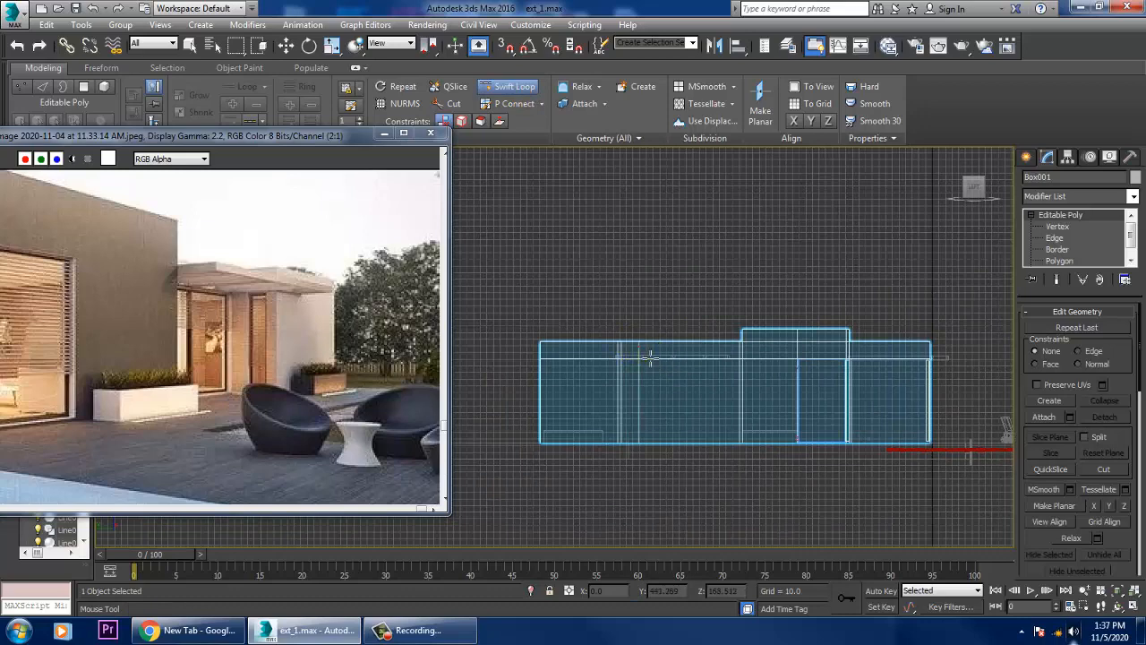
key(w)
key(alt+w)
click(845, 468)
click(890, 457)
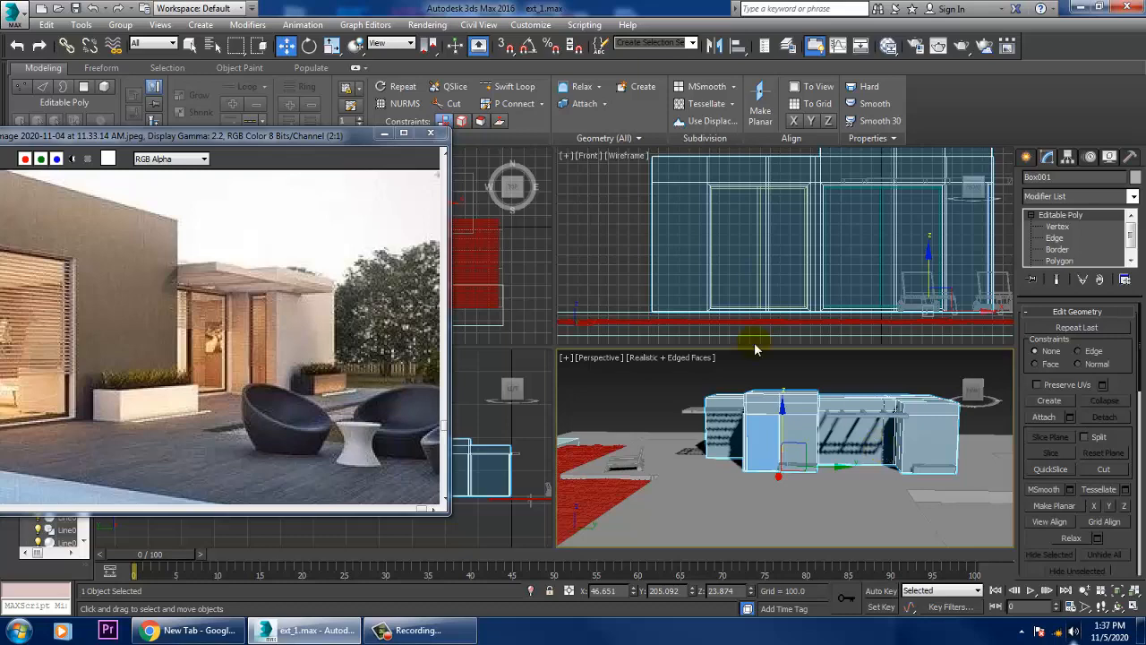
- Insert a vertical edge loop with Swift Loop in the recessed wall, close to the taller central block
key(alt+w)
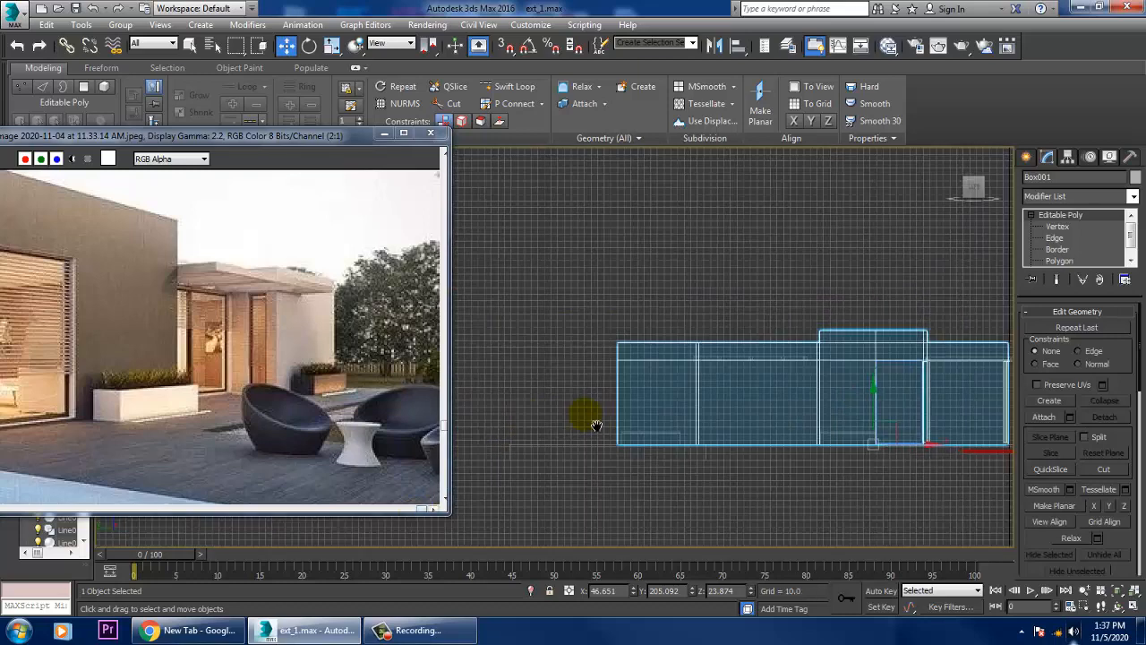
scroll(653, 435, up, 2)
click(509, 86)
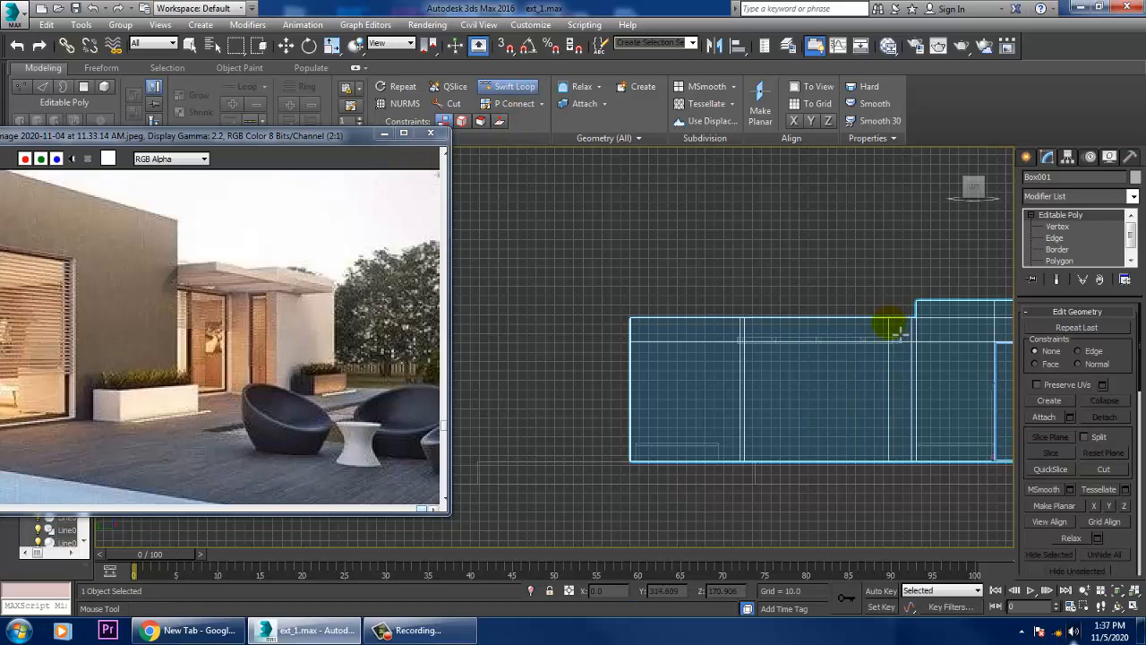
key(w)
scroll(815, 404, down, 2)
key(alt+w)
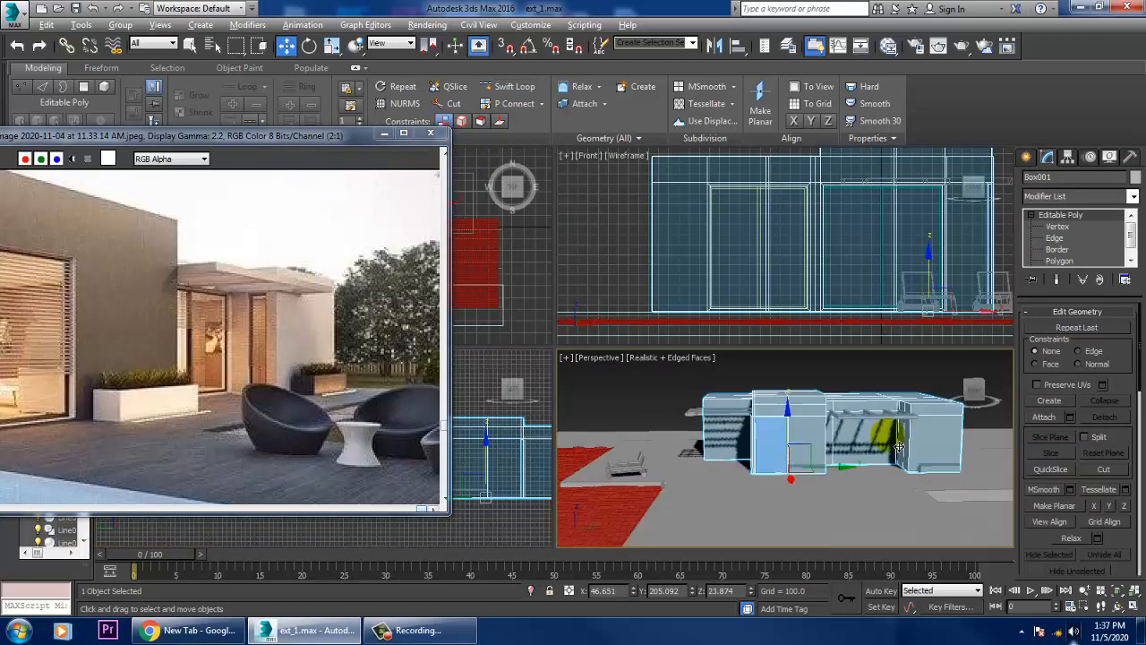
- Create a flat box about 128 long, 154 wide and 0.01 high over the recessed wall opening between the vertical edges
scroll(898, 447, up, 3)
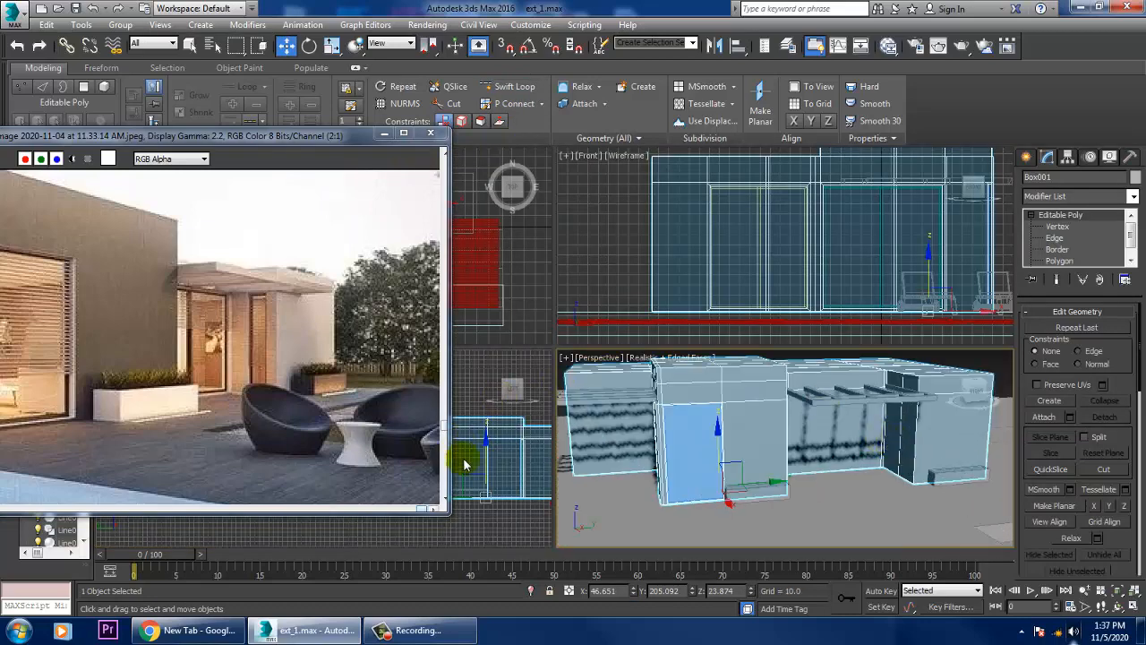
key(alt+w)
scroll(678, 383, up, 3)
scroll(690, 366, down, 3)
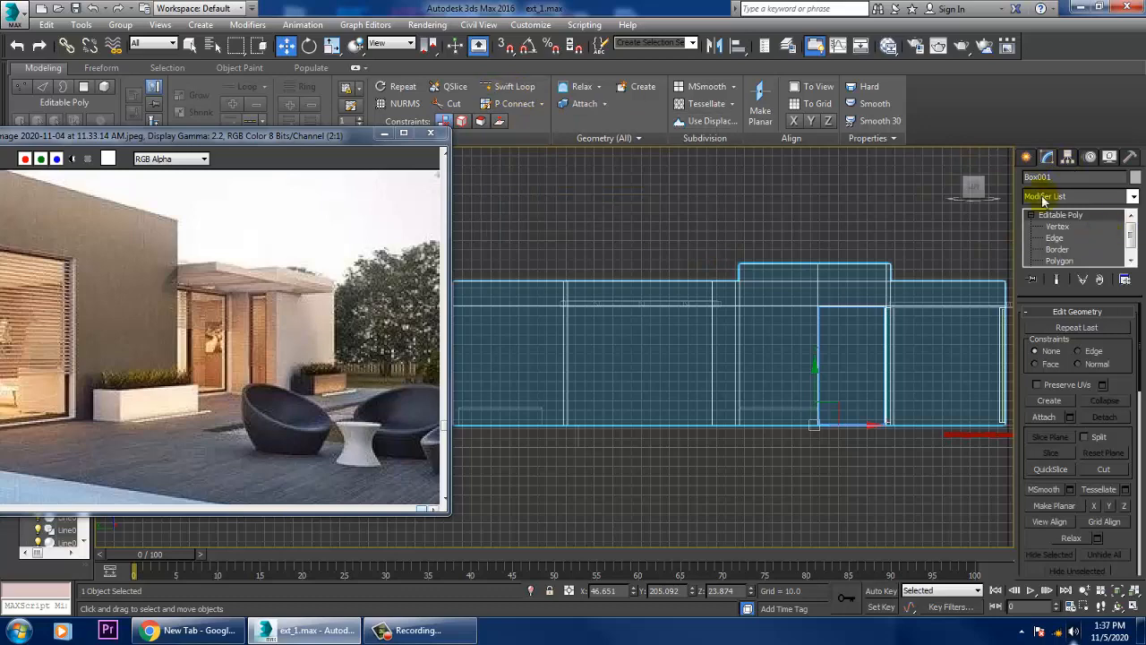
click(1028, 158)
click(1051, 248)
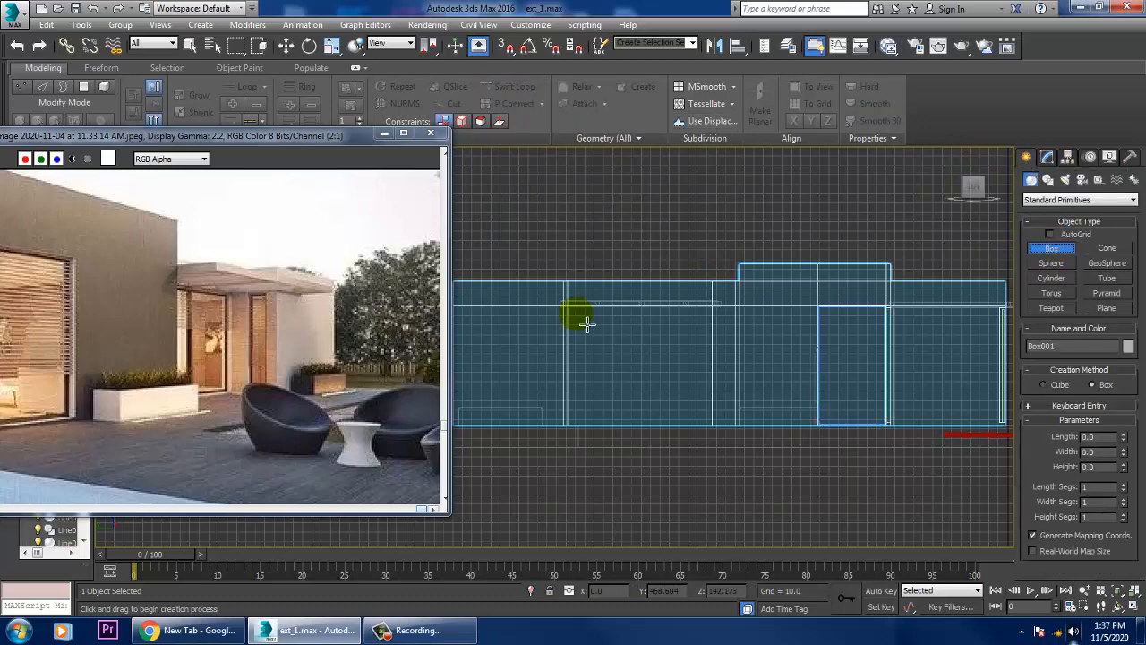
drag(579, 317, 722, 440)
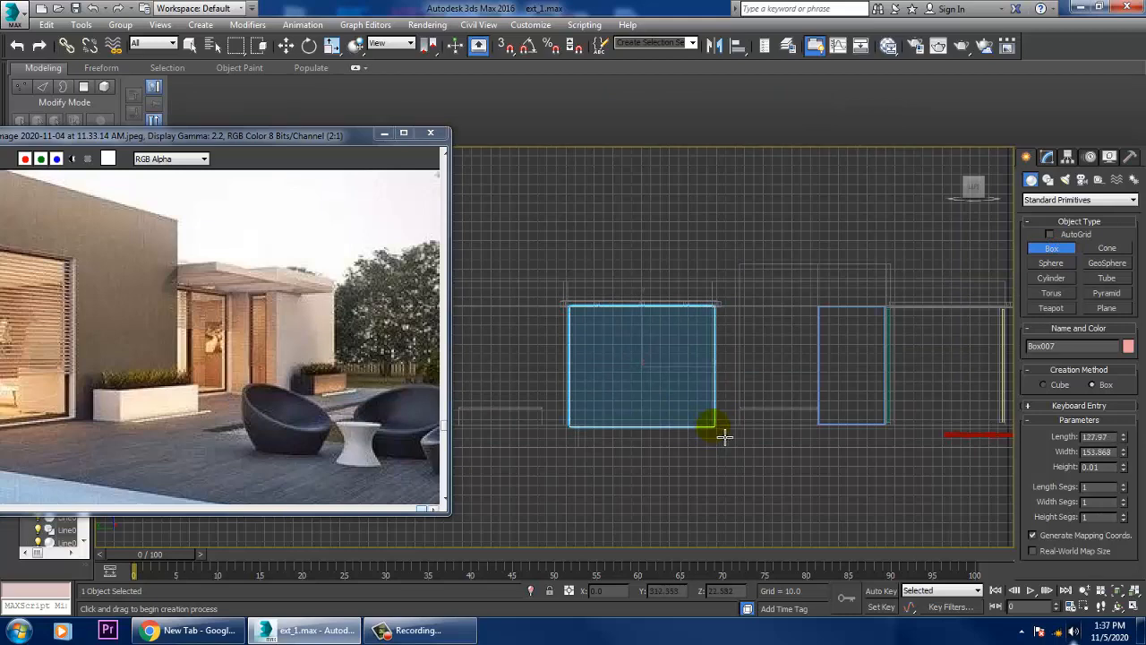
key(w)
key(alt+w)
right_click(826, 515)
key(alt+w)
- Move the new box out along X to about 118.162, clear of the recessed wall under the pergola
scroll(800, 437, down, 5)
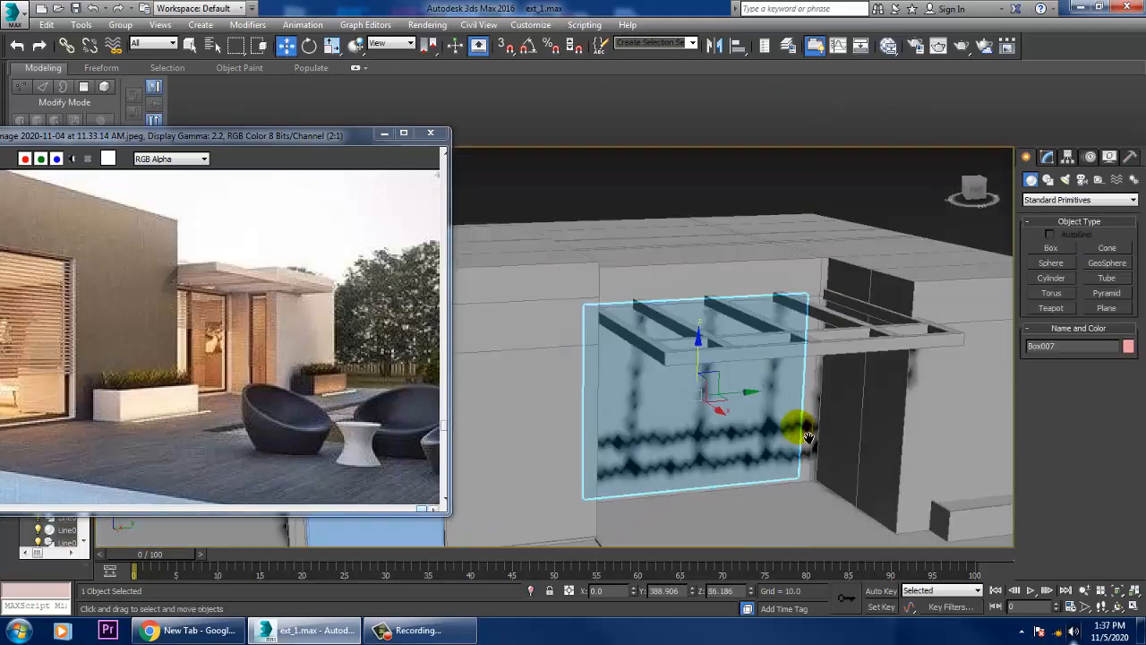
alt+middle_drag(798, 435, 819, 432)
scroll(819, 432, up, 8)
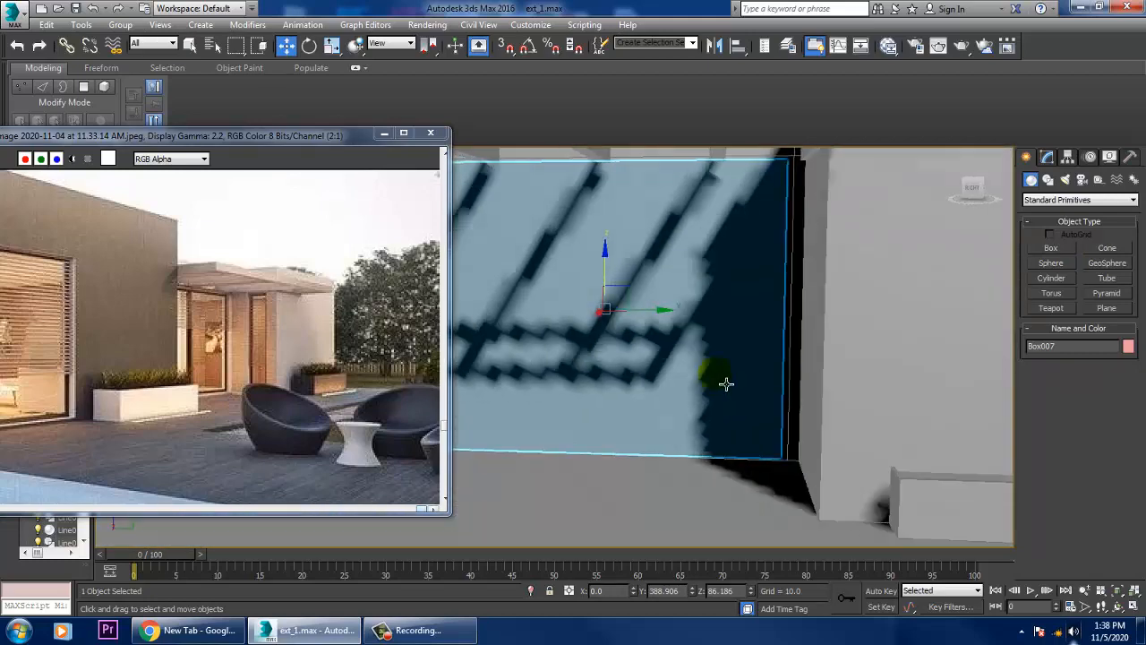
scroll(735, 385, down, 5)
scroll(724, 460, up, 4)
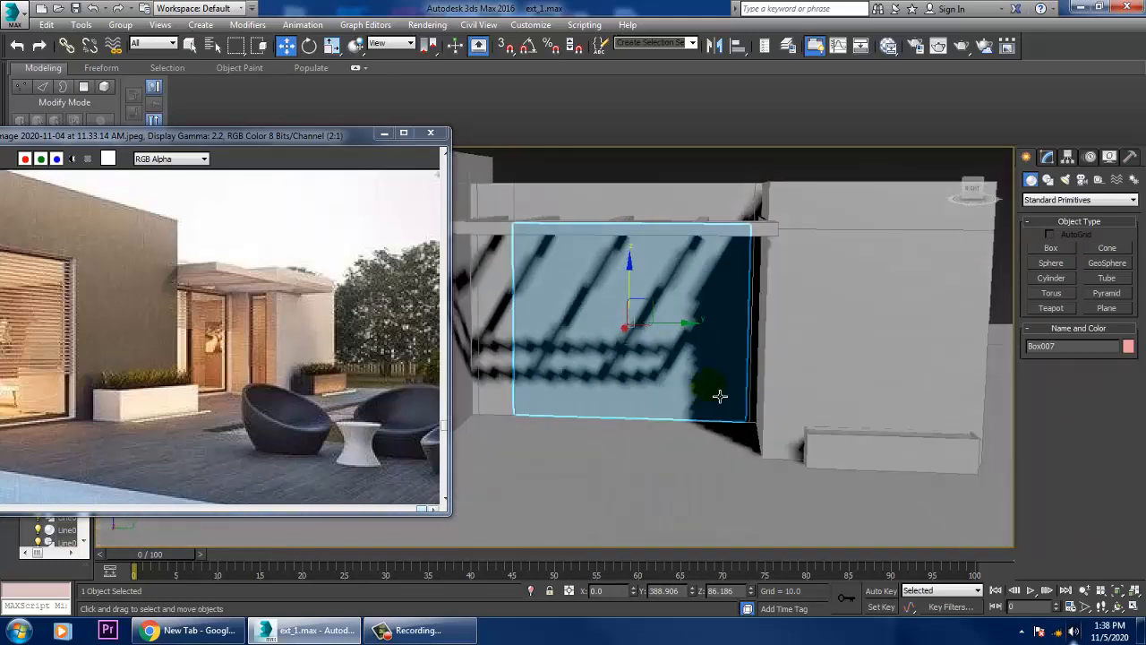
alt+middle_drag(727, 395, 780, 412)
scroll(686, 346, up, 5)
alt+middle_drag(687, 346, 698, 314)
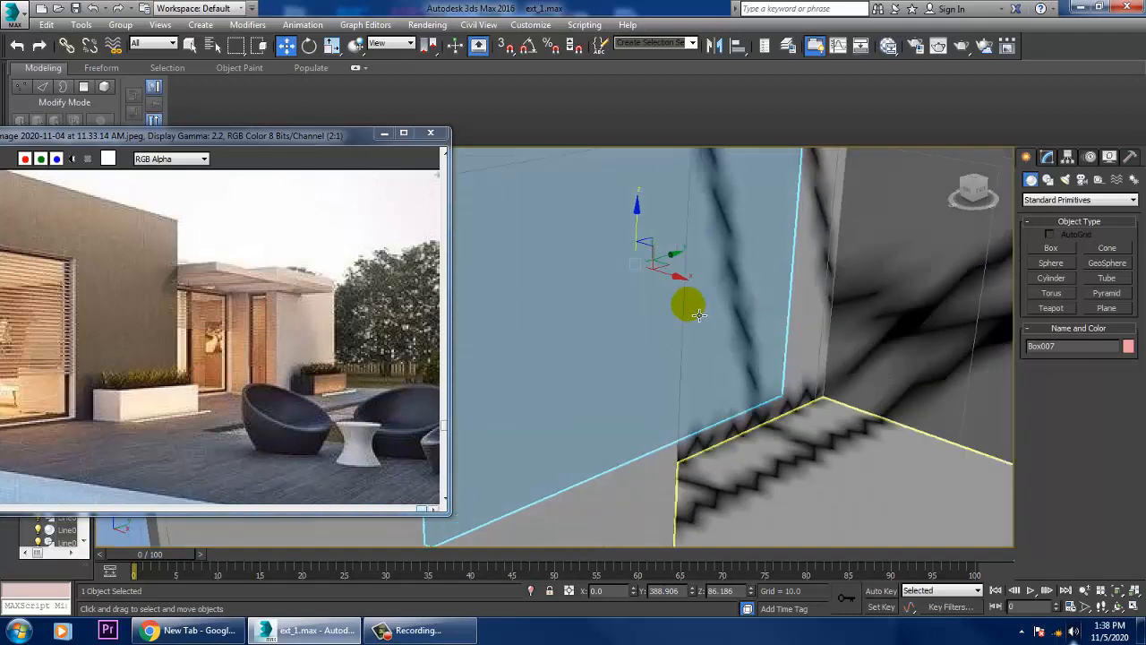
scroll(713, 305, down, 3)
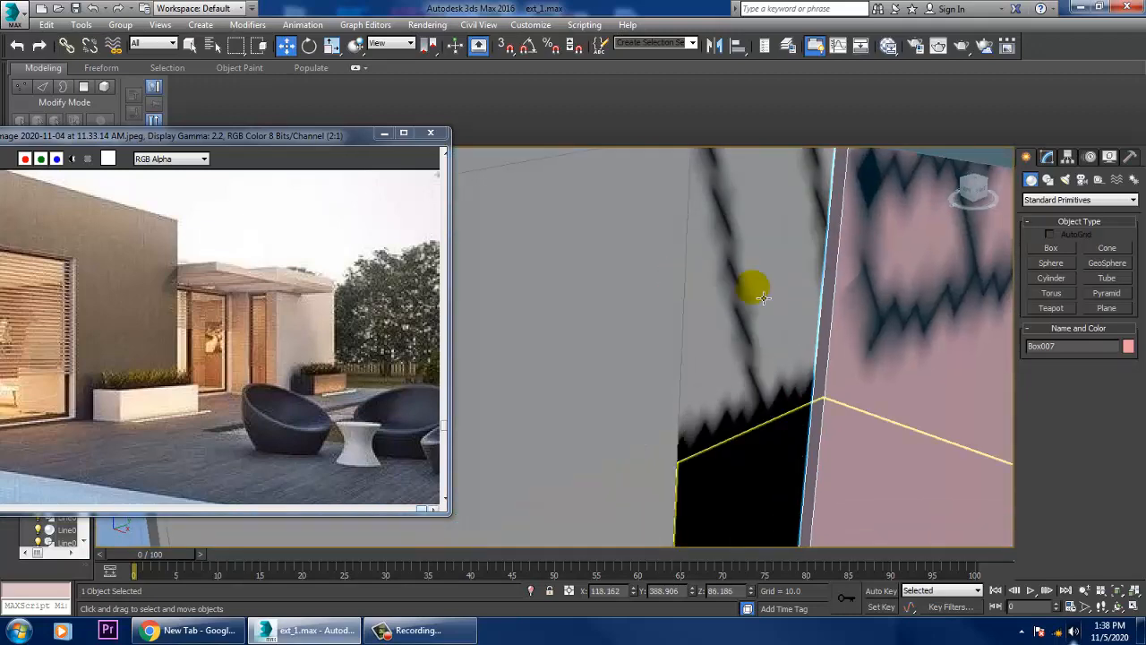
- Select the recessed wall polygon of the house body behind the box and inset it by 2.812
click(760, 286)
scroll(780, 313, down, 4)
alt+middle_drag(799, 329, 827, 302)
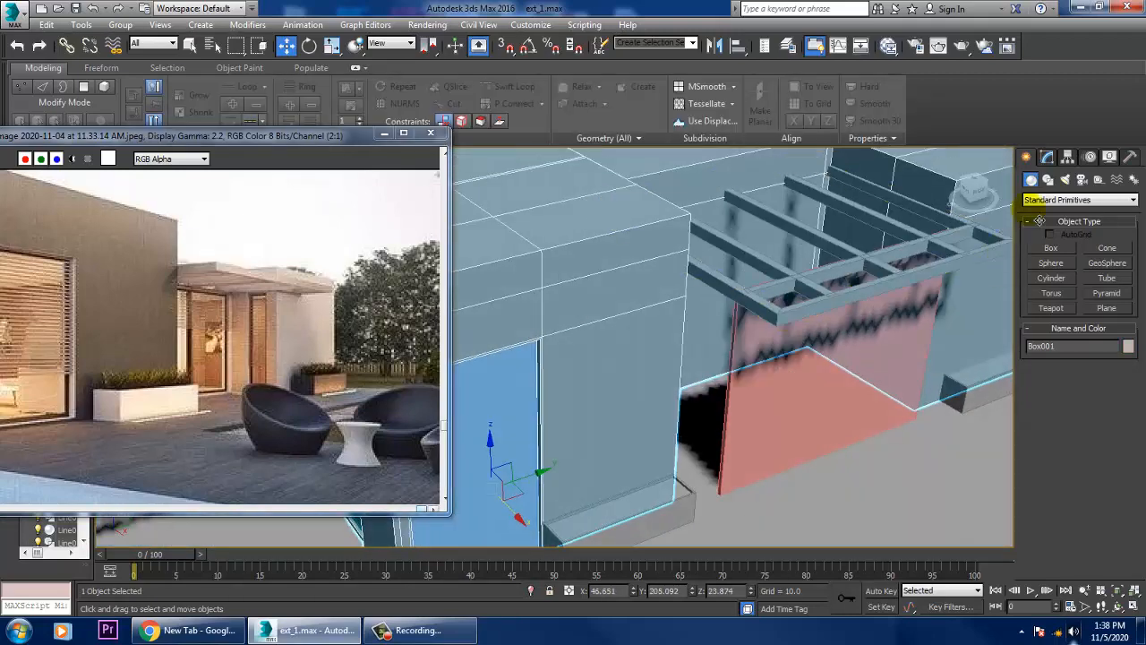
click(1047, 161)
click(1060, 261)
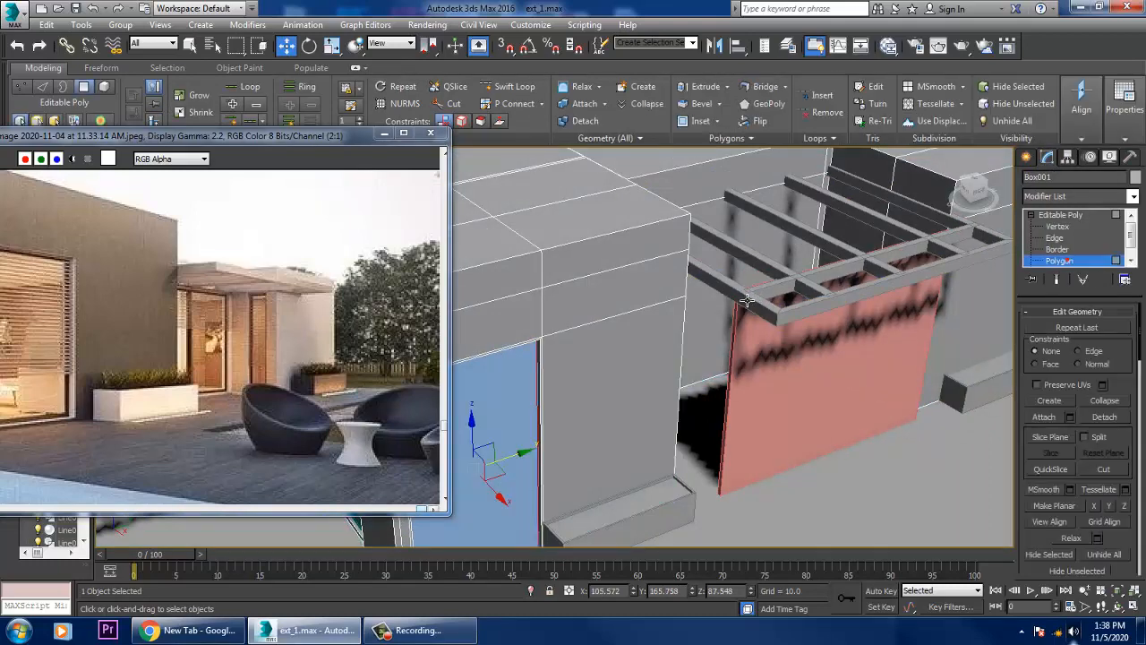
drag(1131, 537, 1126, 319)
drag(1131, 479, 1120, 318)
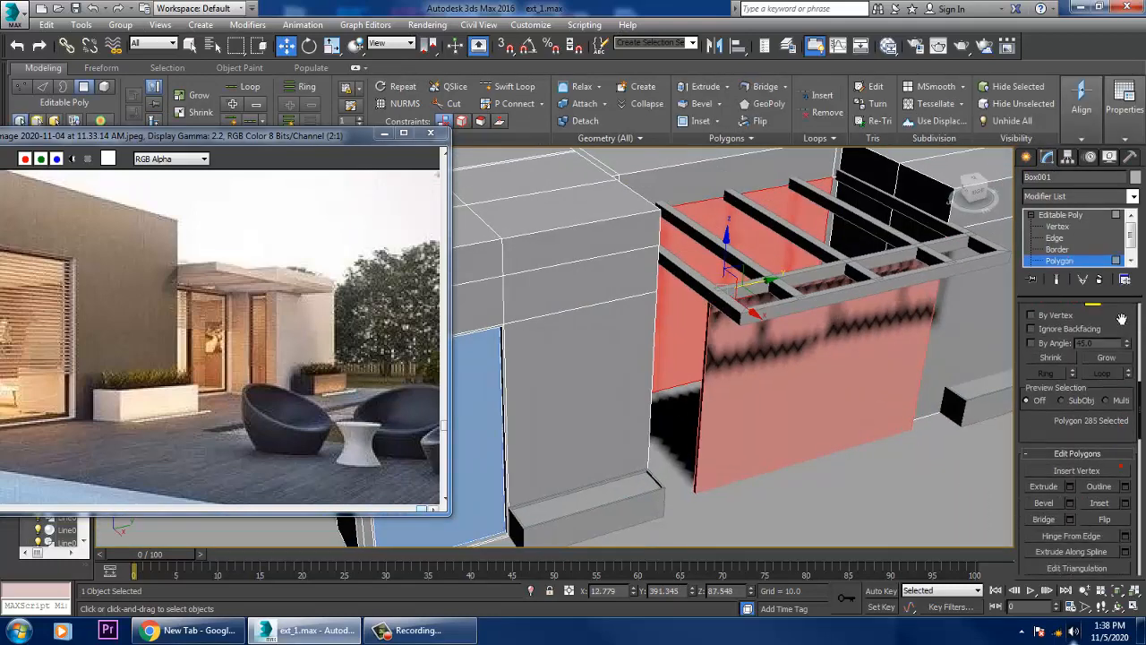
drag(1127, 527, 1121, 466)
click(1125, 443)
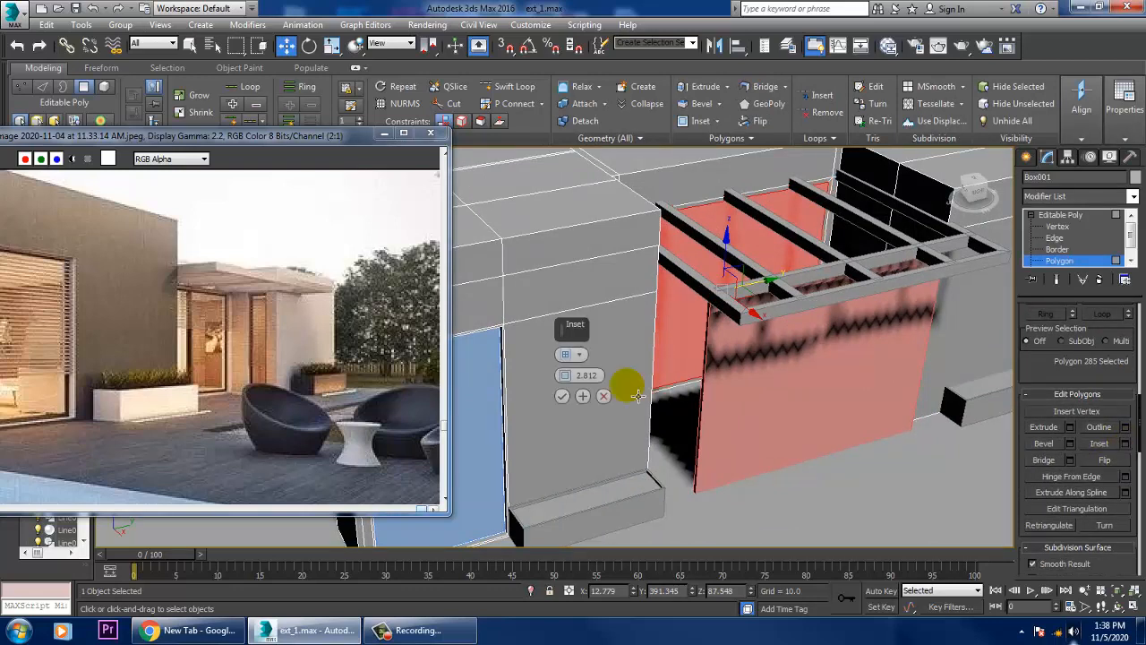
click(562, 396)
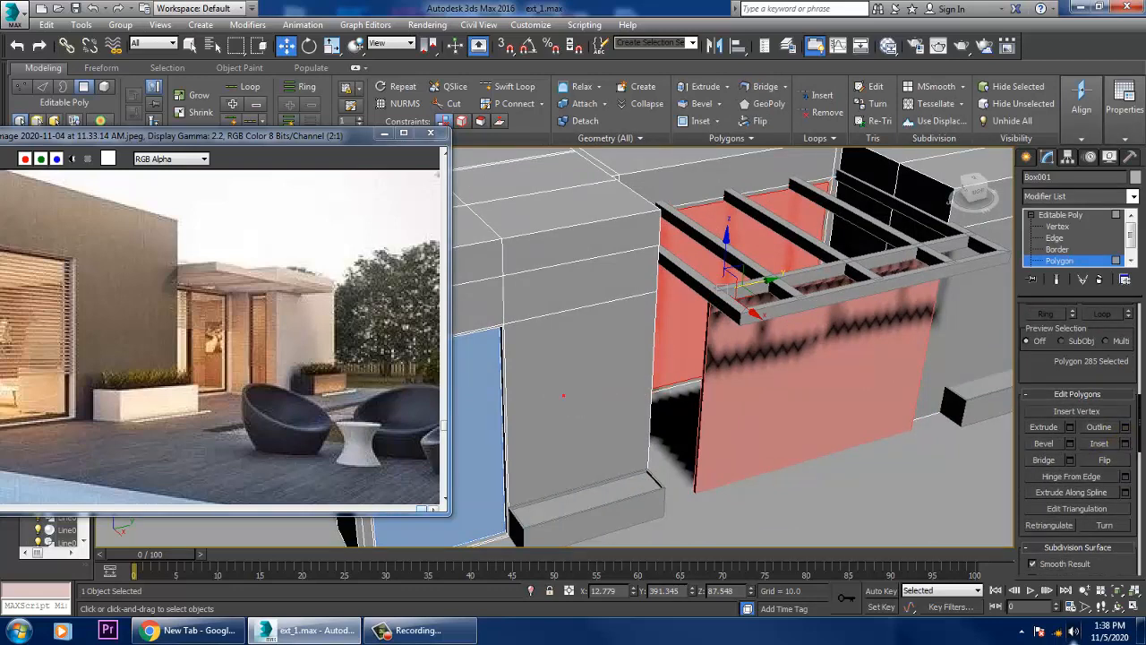
- Extrude the inset recessed wall polygon of the house body by -5.92 and leave polygon editing
click(1069, 427)
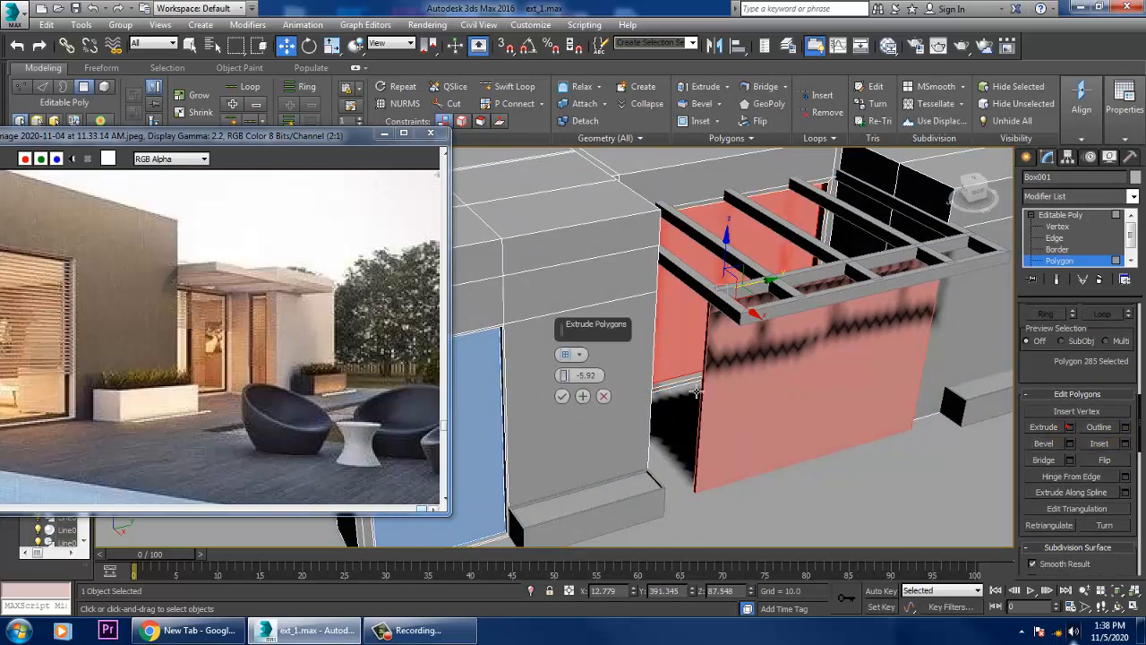
click(560, 396)
click(1082, 216)
- Select the flat box in front of the recessed wall and scale it uniformly to 93 percent in the side view
click(802, 387)
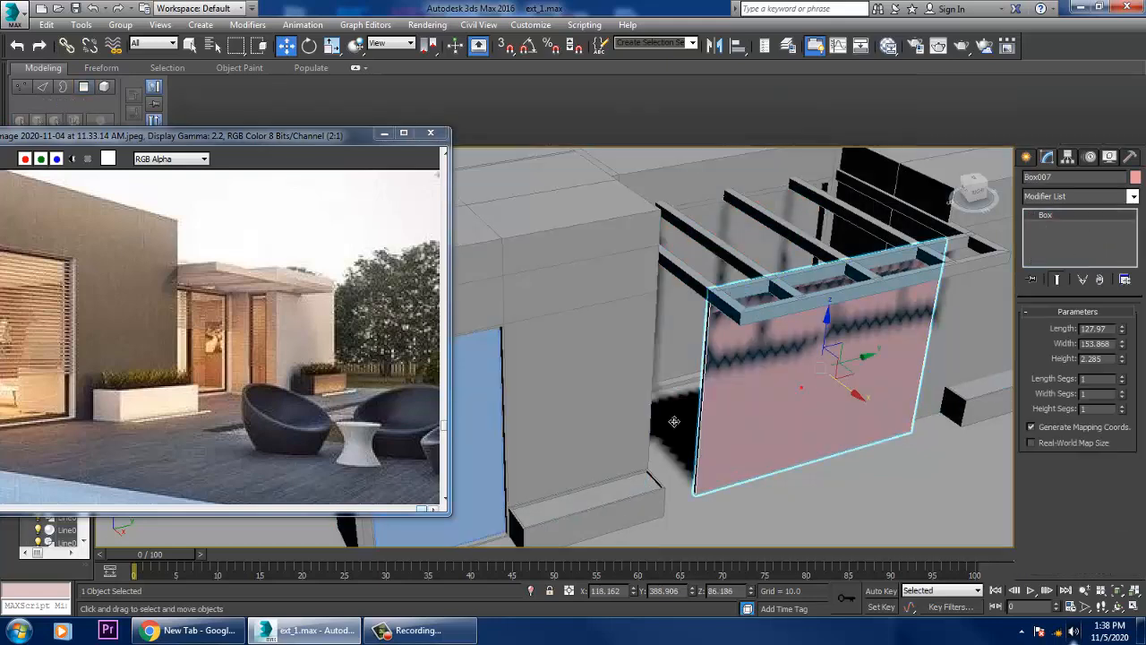
key(alt+w)
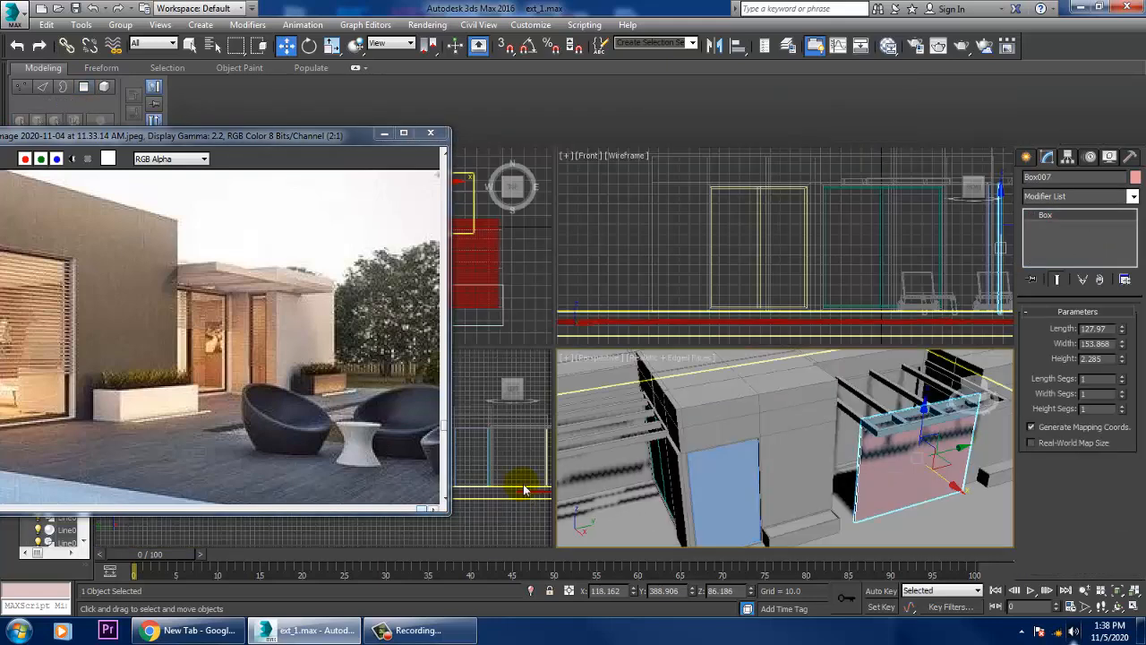
right_click(519, 481)
key(alt+w)
scroll(633, 362, up, 5)
key(r)
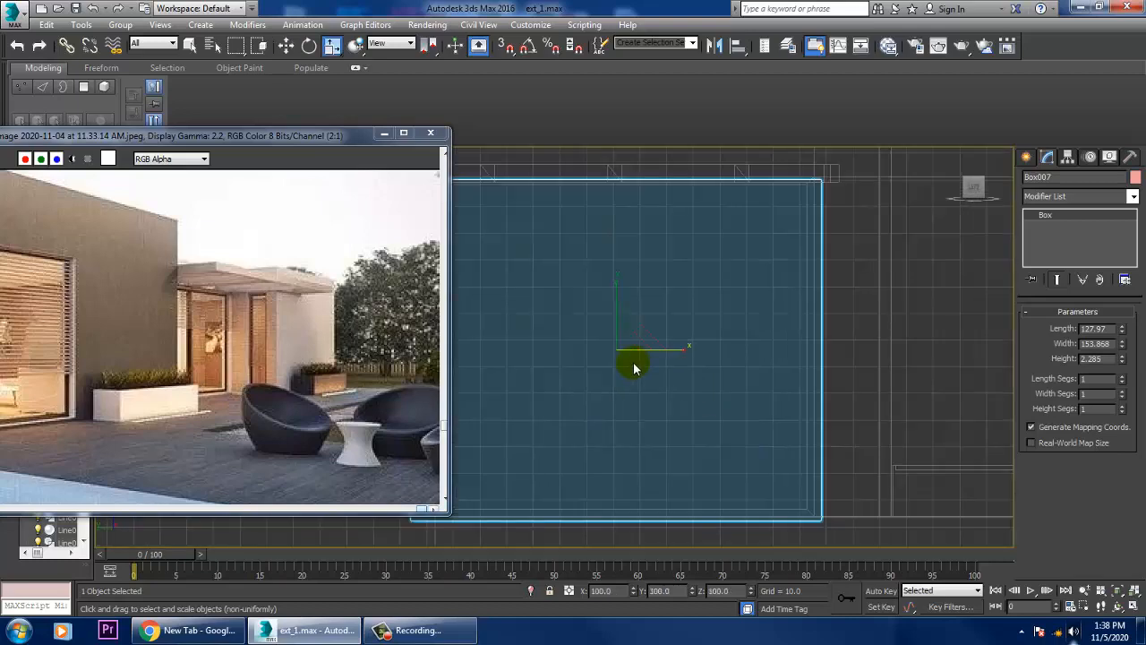
drag(636, 353, 638, 359)
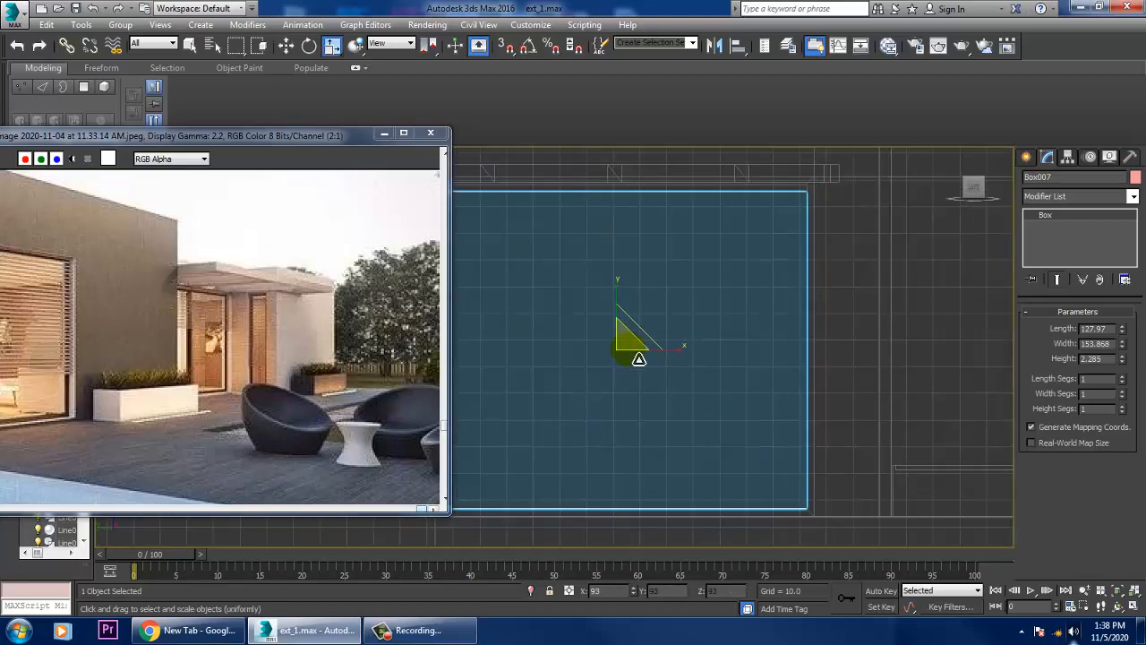
middle_drag(677, 360, 798, 362)
key(w)
key(alt+w)
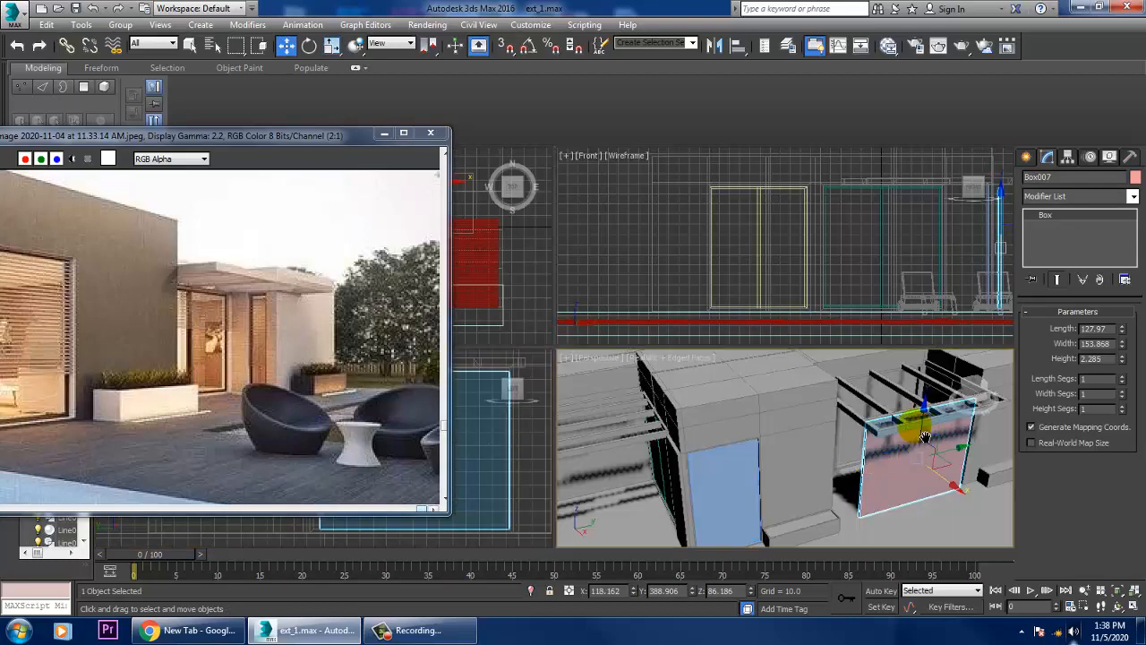
- Move the flat box back into the recessed wall opening, to about X 11.41 and Y 393.527
right_click(921, 437)
key(alt+w)
alt+middle_drag(870, 407, 797, 387)
drag(822, 387, 693, 343)
alt+middle_drag(819, 377, 742, 340)
scroll(762, 325, up, 3)
drag(742, 344, 755, 348)
mouse_move(750, 348)
alt+middle_down()
mouse_move(751, 367)
mouse_move(747, 340)
alt+middle_up()
- Convert the box in the recessed opening to an Editable Poly
right_click(658, 272)
mouse_move(707, 402)
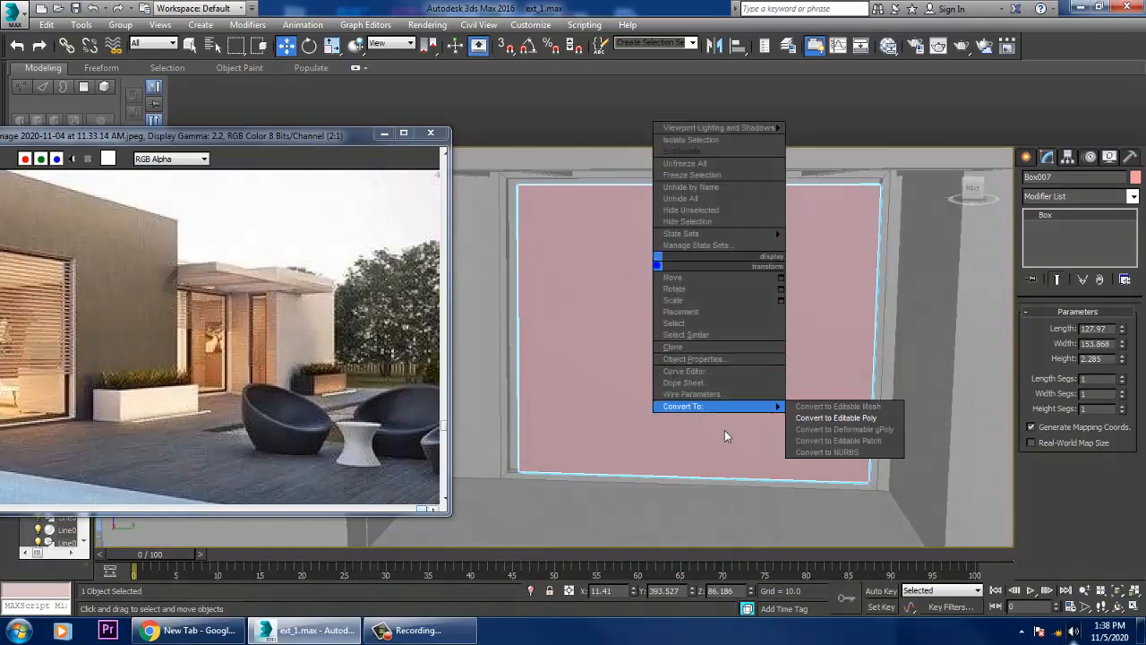
click(848, 421)
- Move the panel's upper and side vertices so that it fits the edges of the recessed opening
middle_drag(785, 379, 812, 463)
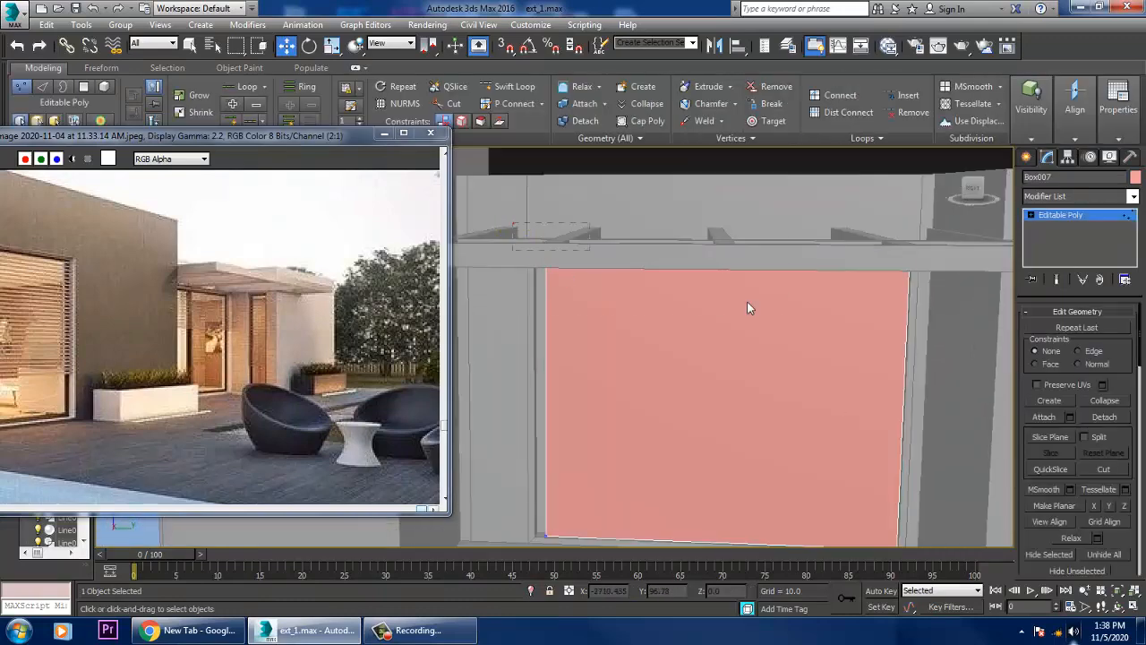
drag(737, 216, 737, 215)
alt+middle_drag(743, 226, 738, 251)
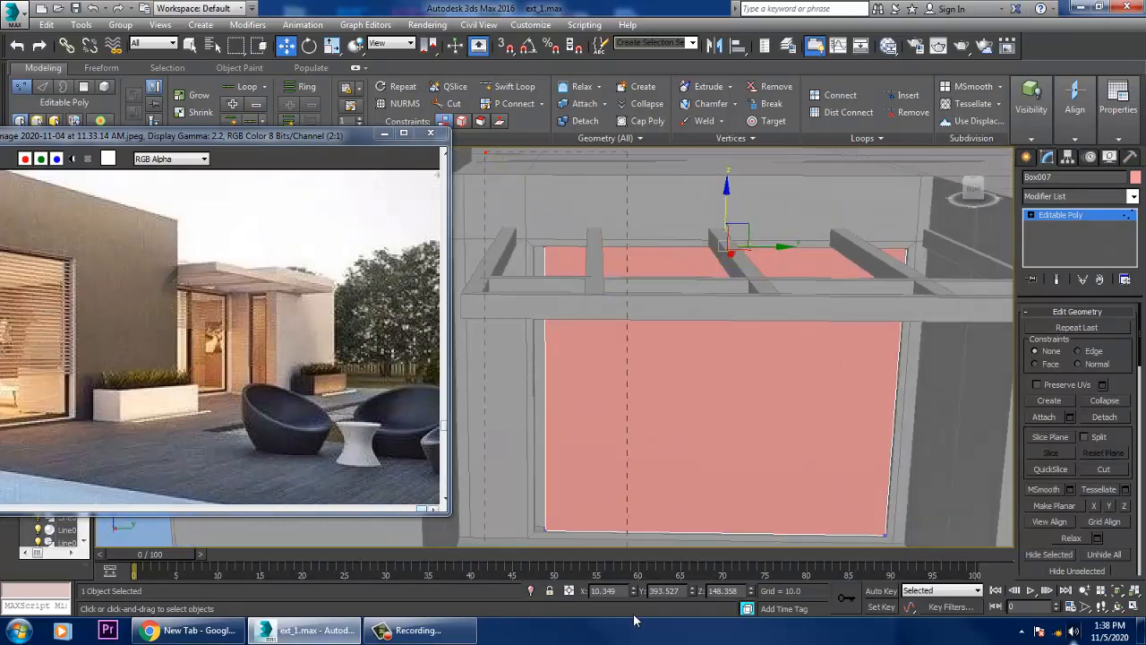
click(558, 375)
drag(602, 406, 577, 403)
drag(829, 213, 1014, 547)
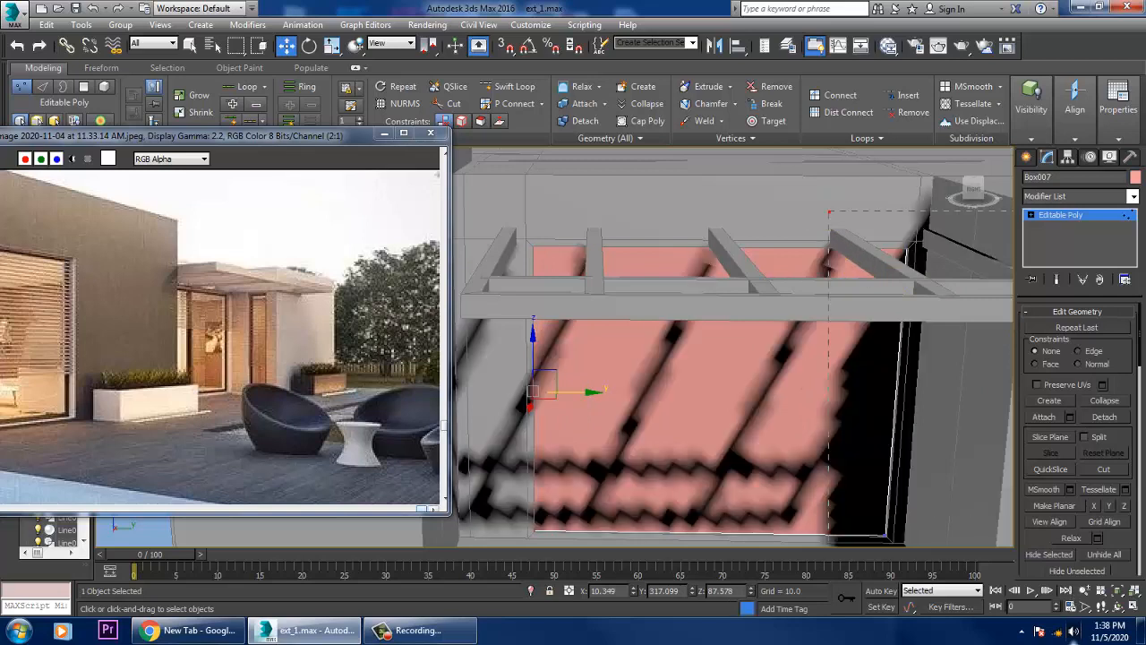
drag(958, 403, 961, 407)
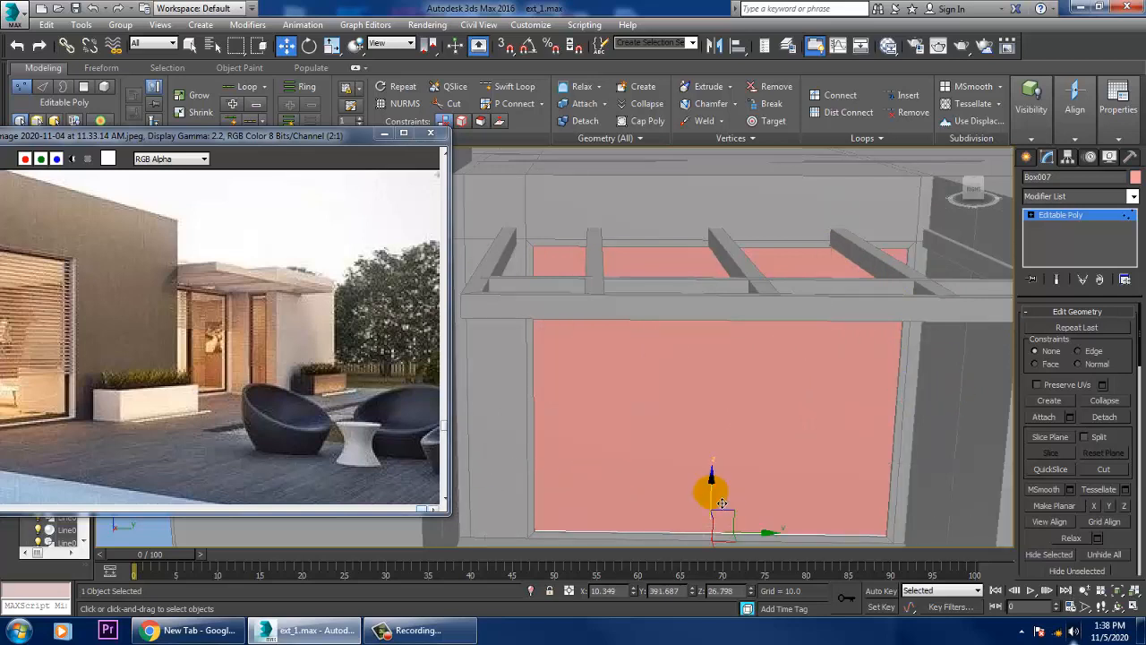
- Isolate the panel, select its front and back polygons, and inset them by 1.0
key(4)
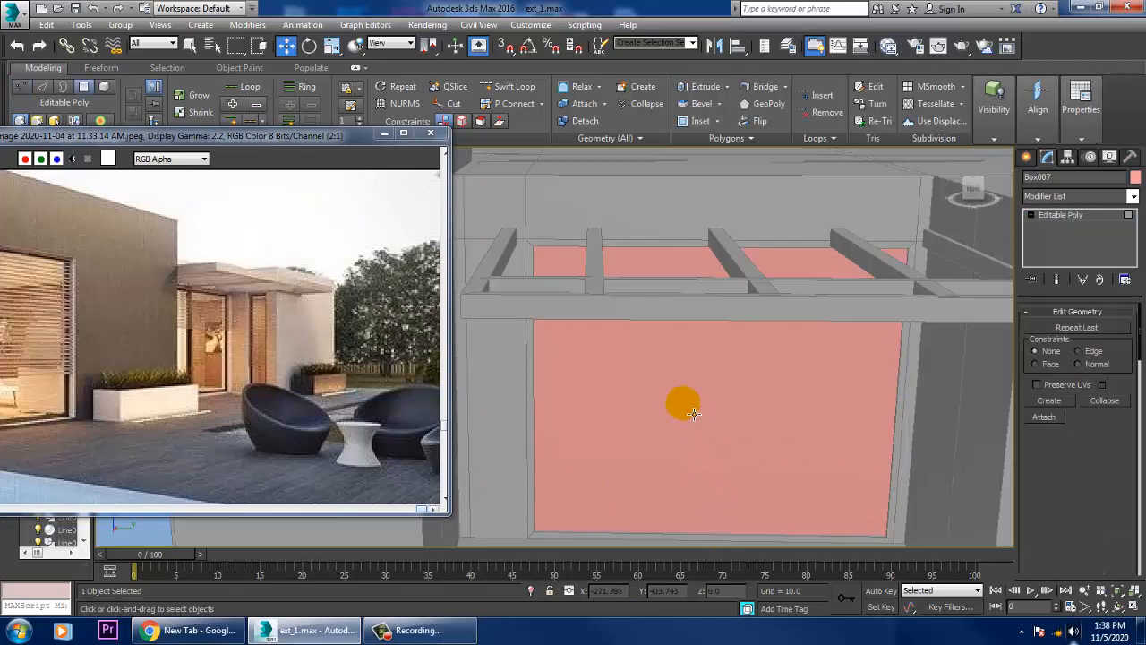
click(683, 402)
alt+middle_drag(934, 488, 702, 402)
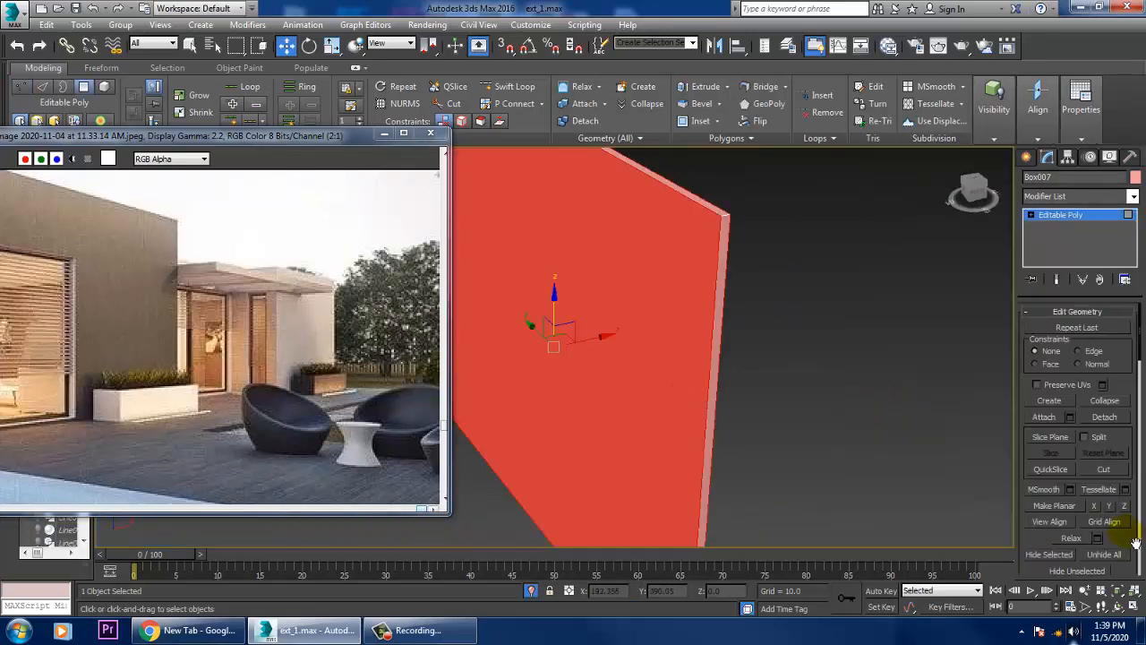
scroll(1133, 542, down, 5)
scroll(1124, 498, down, 3)
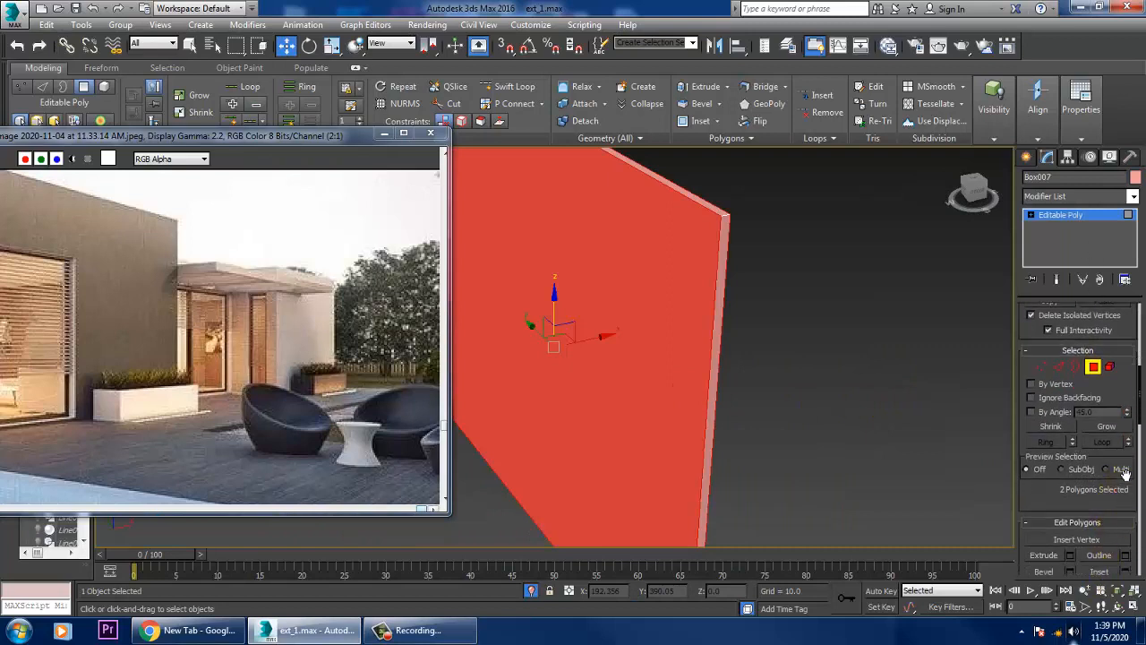
click(1125, 467)
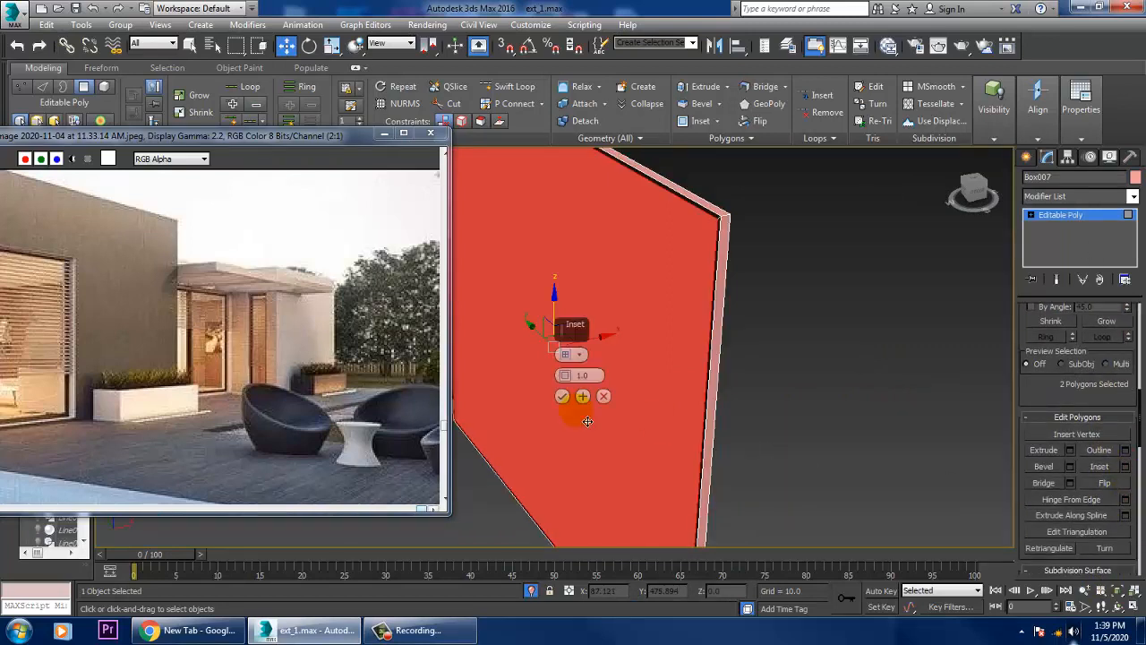
click(562, 396)
- Insert two closely spaced vertical edge loops with Swift Loop near the middle of the panel
alt+middle_drag(856, 415, 724, 380)
middle_drag(724, 380, 760, 403)
scroll(760, 403, down, 3)
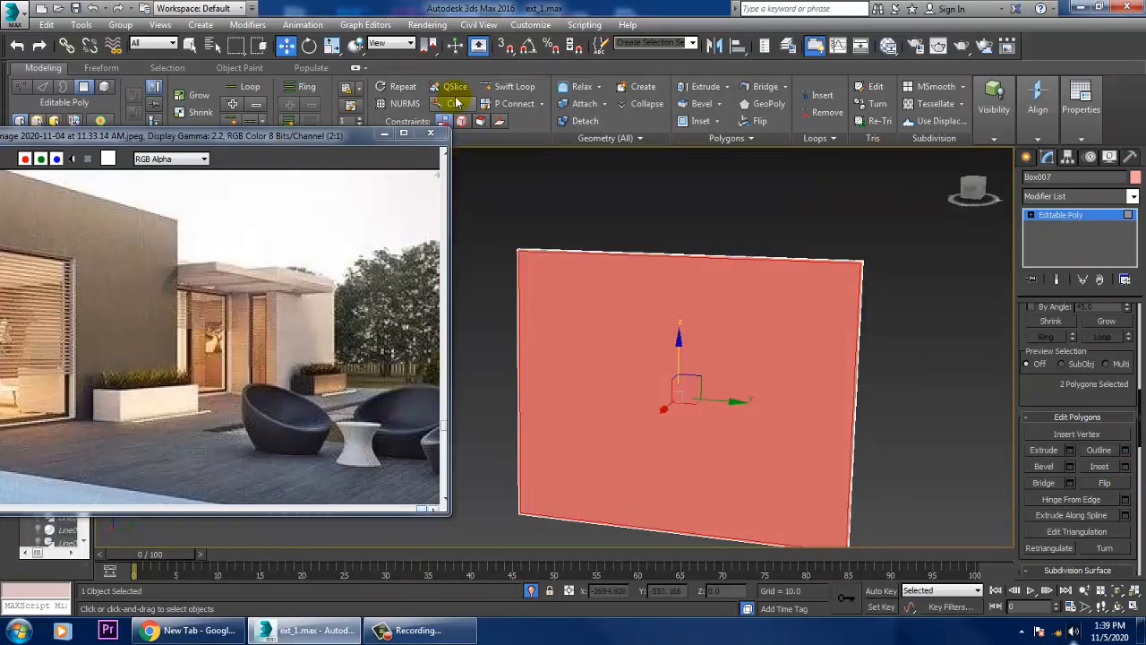
click(512, 86)
click(664, 278)
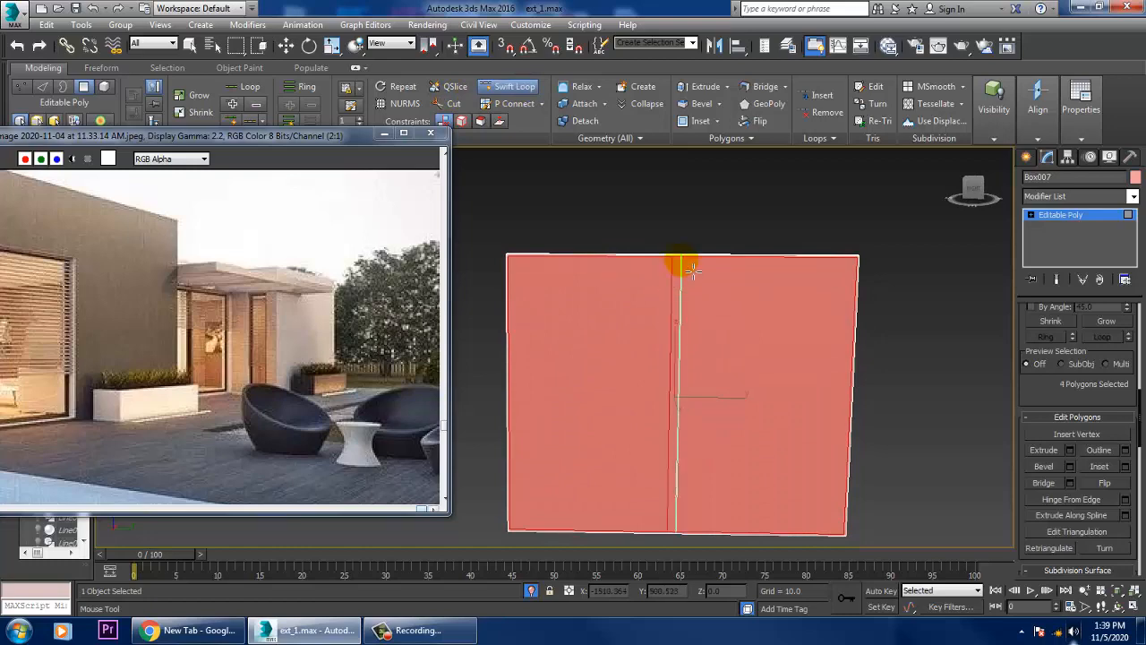
click(686, 268)
right_click(696, 299)
- End the isolation to show the whole scene, leave polygon editing and deselect the panel
alt+middle_drag(696, 299, 762, 225)
right_click(763, 215)
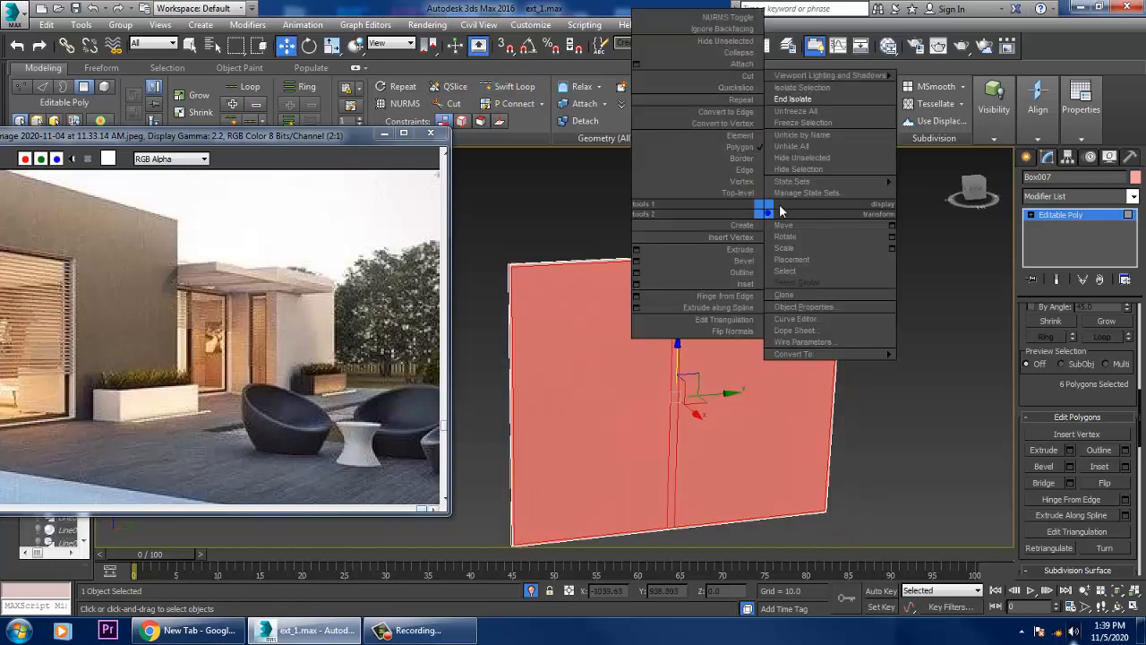
click(819, 101)
scroll(869, 301, down, 5)
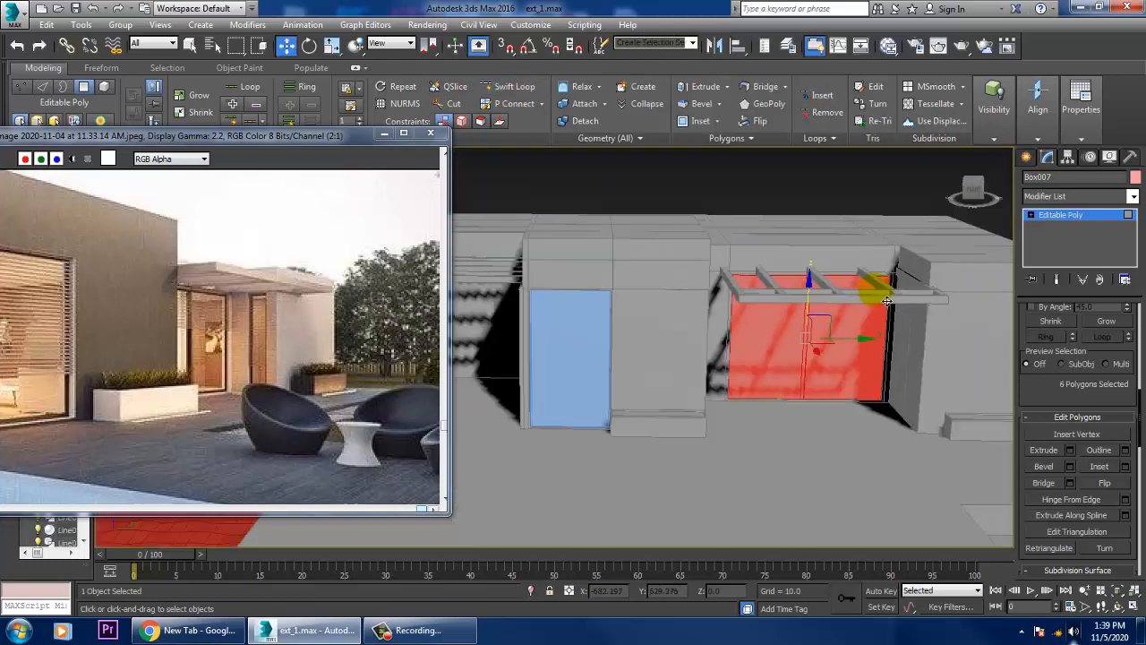
alt+middle_drag(872, 291, 912, 301)
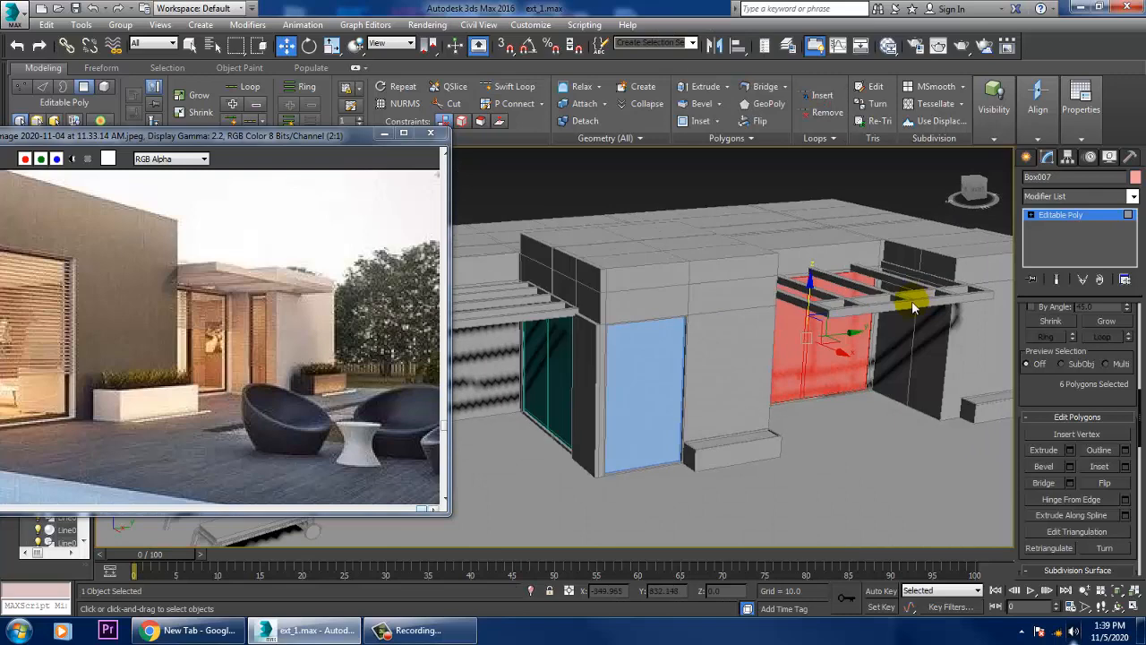
click(1053, 219)
click(770, 193)
- Move the vertical edge loop on the house body's side wall under the pergola about -9.45 along X, widening the outer wall section
scroll(817, 315, down, 5)
alt+middle_drag(824, 328, 857, 344)
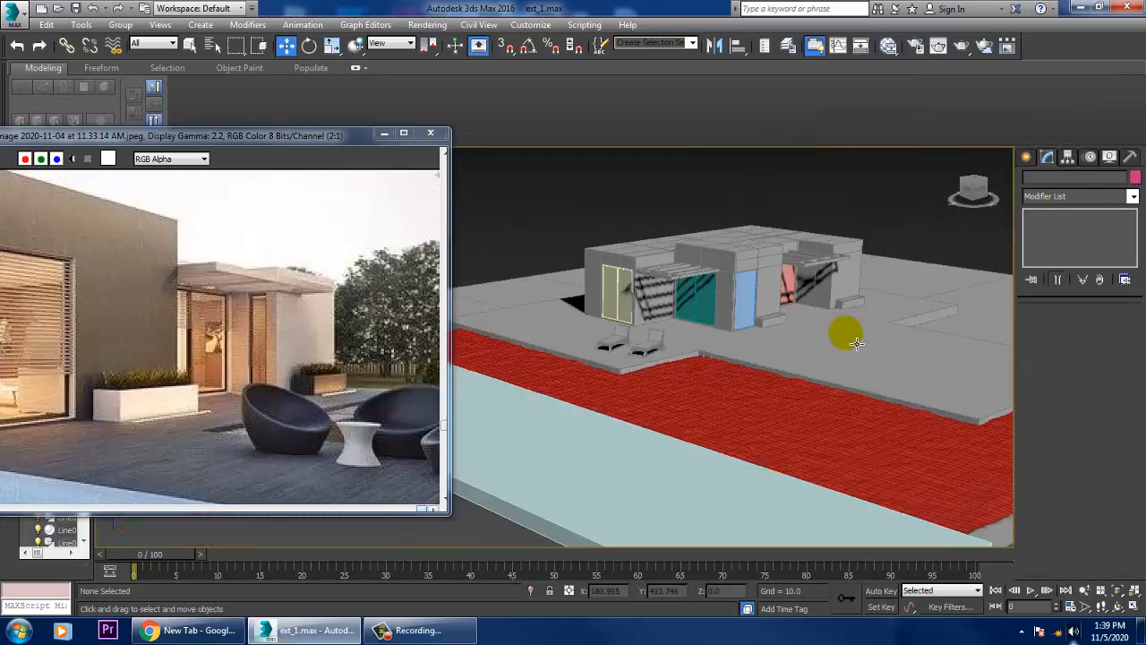
scroll(746, 358, up, 6)
click(751, 328)
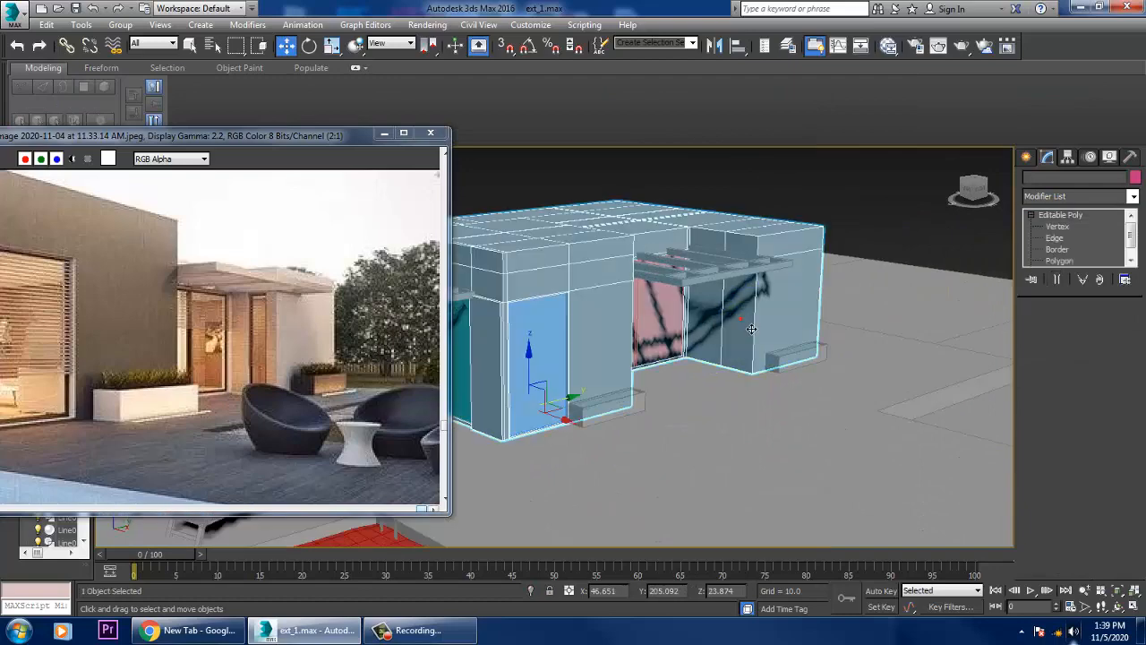
scroll(748, 340, up, 5)
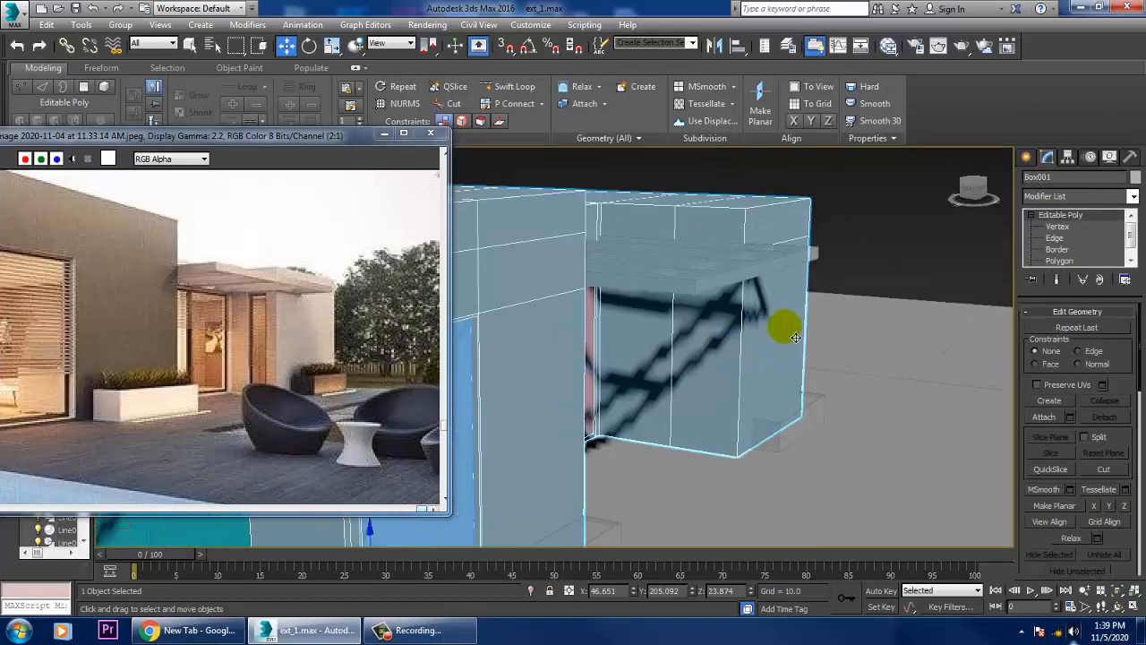
key(2)
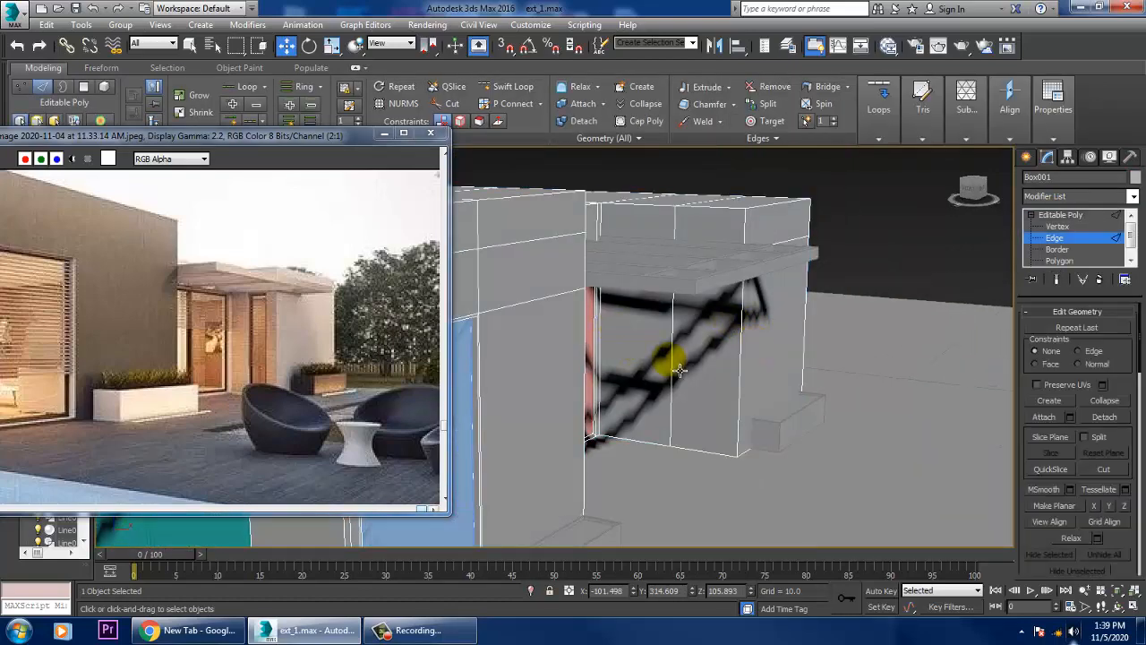
click(680, 369)
drag(763, 305, 750, 298)
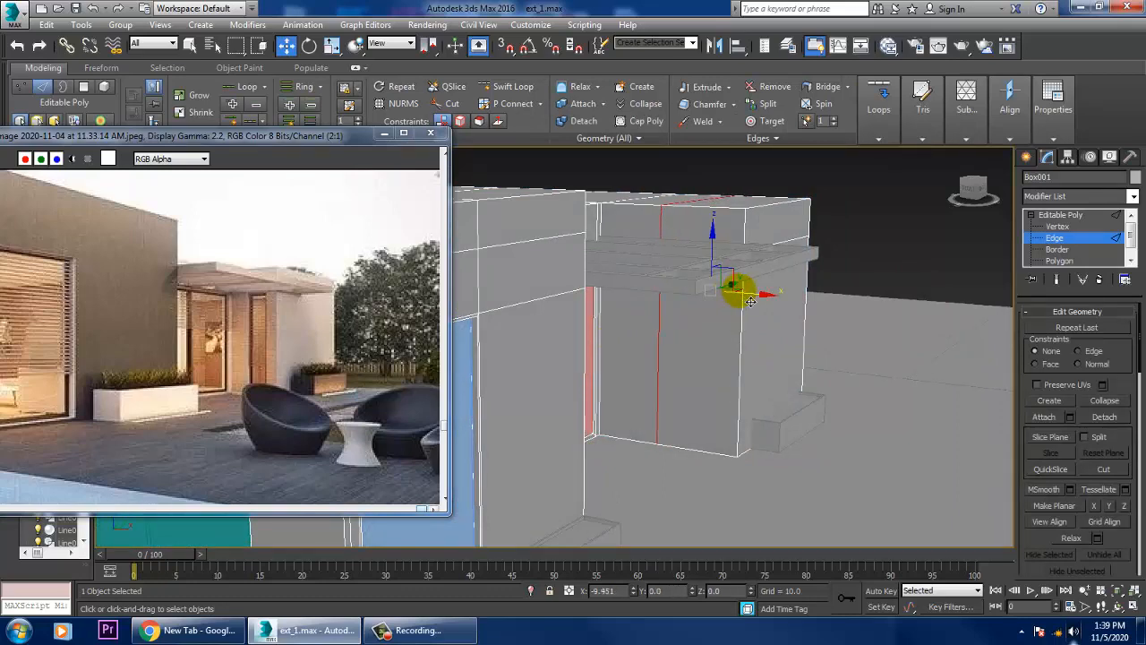
scroll(736, 318, up, 2)
click(702, 342)
- Inset the outer side wall polygon under the pergola by 2.812 and extrude it by -5.92
alt+middle_drag(699, 340, 772, 360)
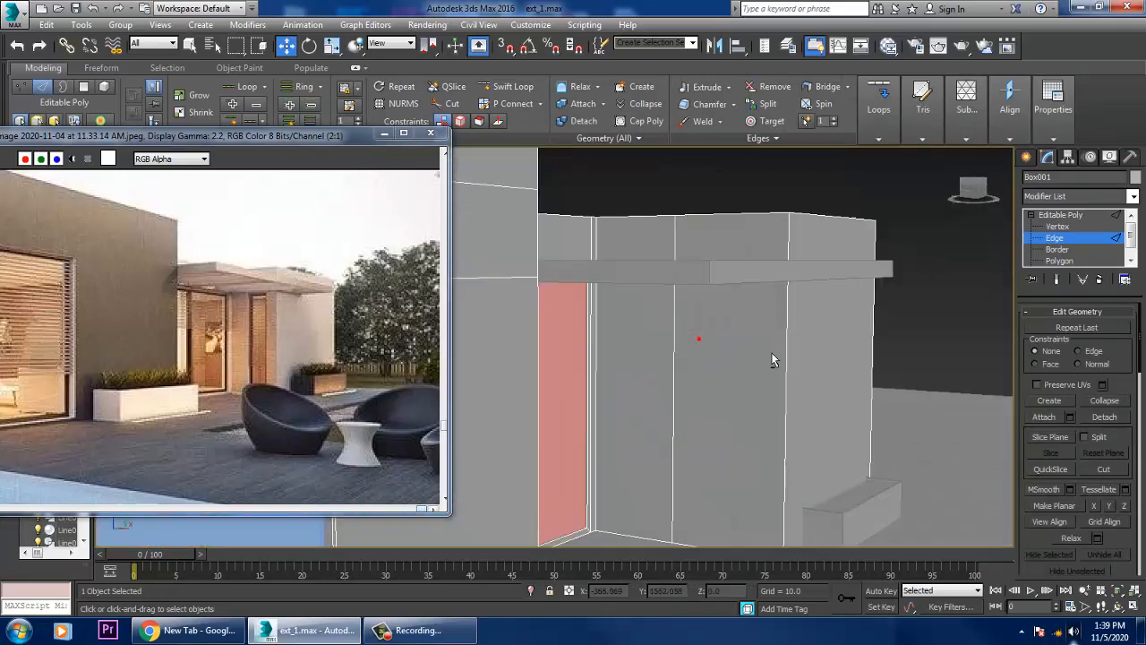
key(4)
click(761, 394)
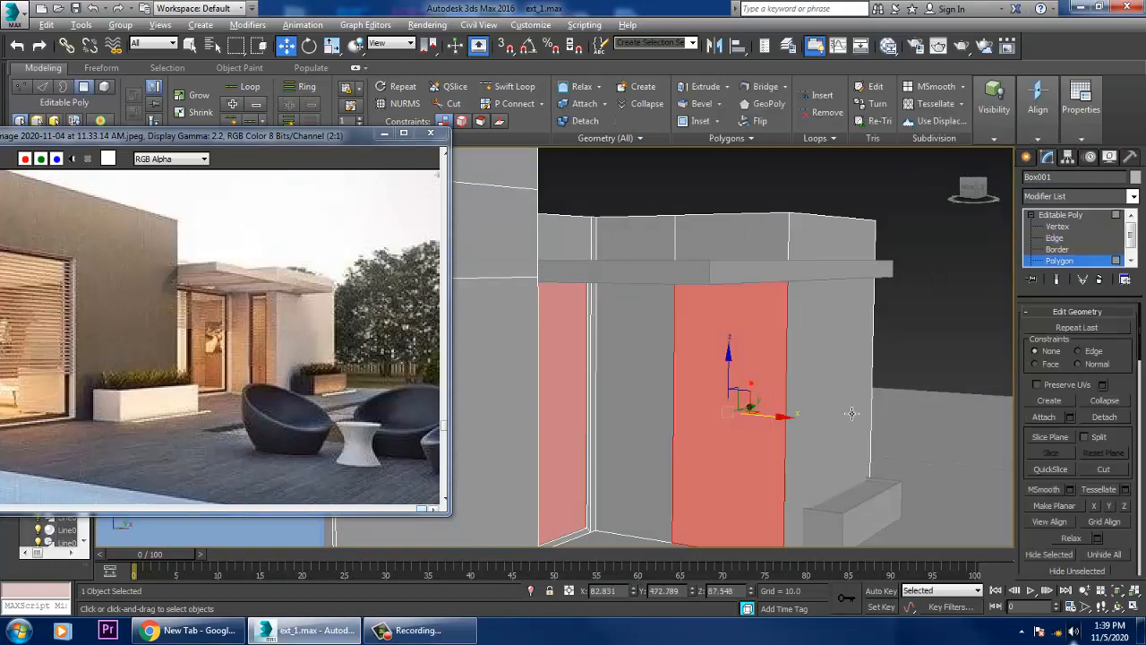
alt+middle_drag(851, 413, 806, 303)
scroll(1119, 528, up, 10)
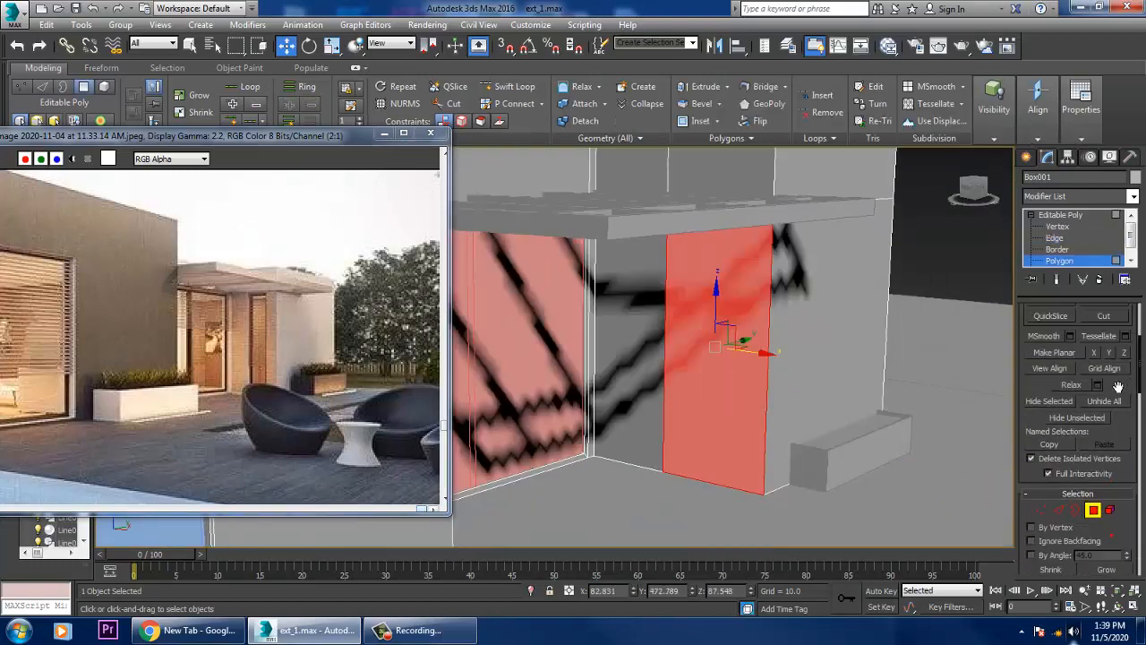
click(1125, 544)
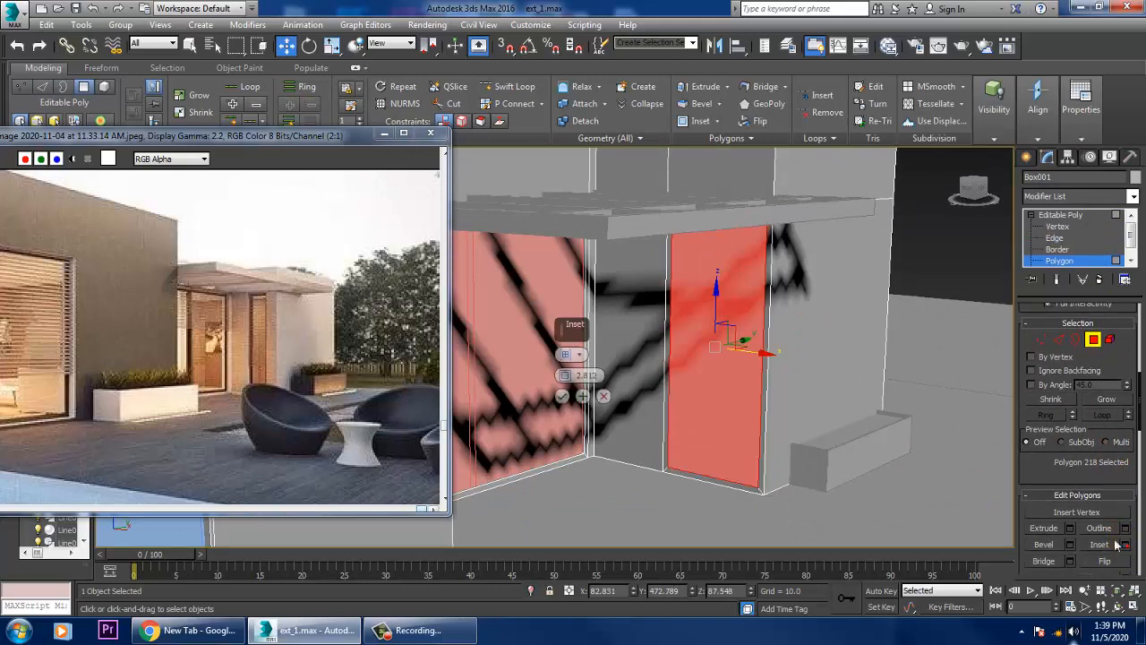
click(567, 396)
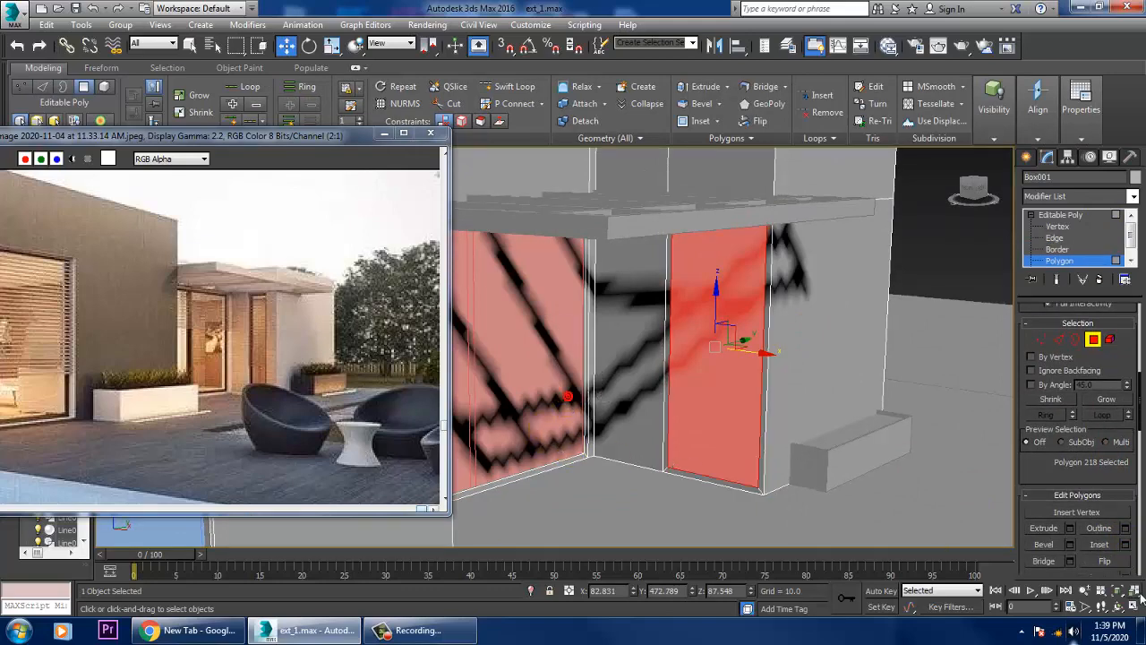
click(1068, 529)
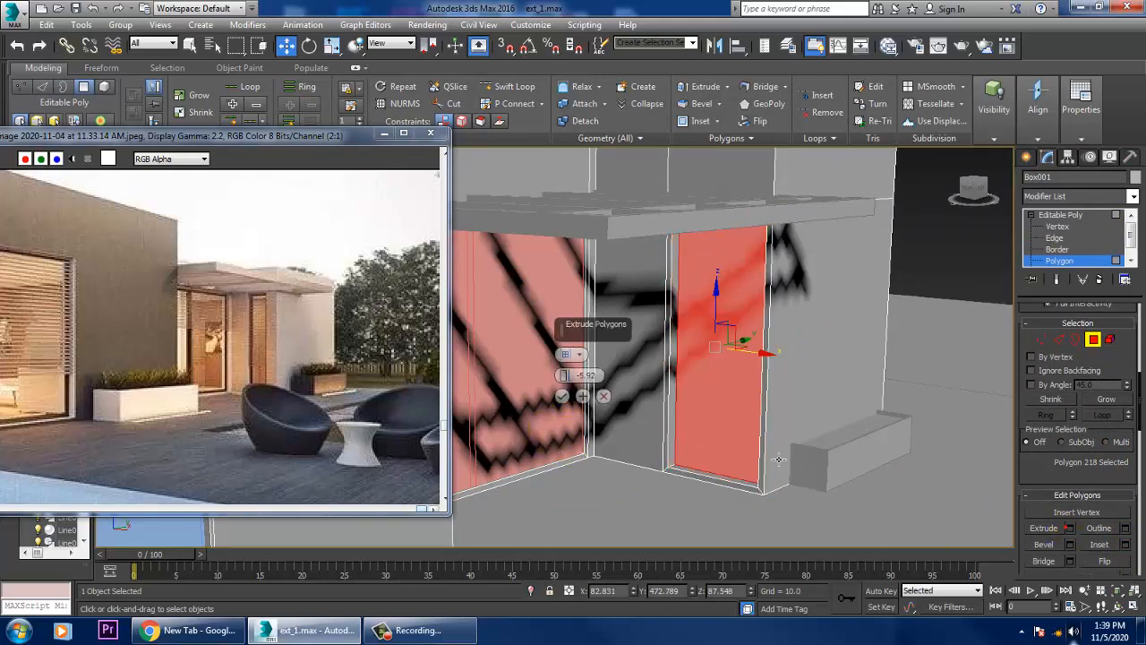
click(562, 397)
- Create a thin box about 42.2 wide in the front view, covering the outer opening under the entrance pergola
key(alt+w)
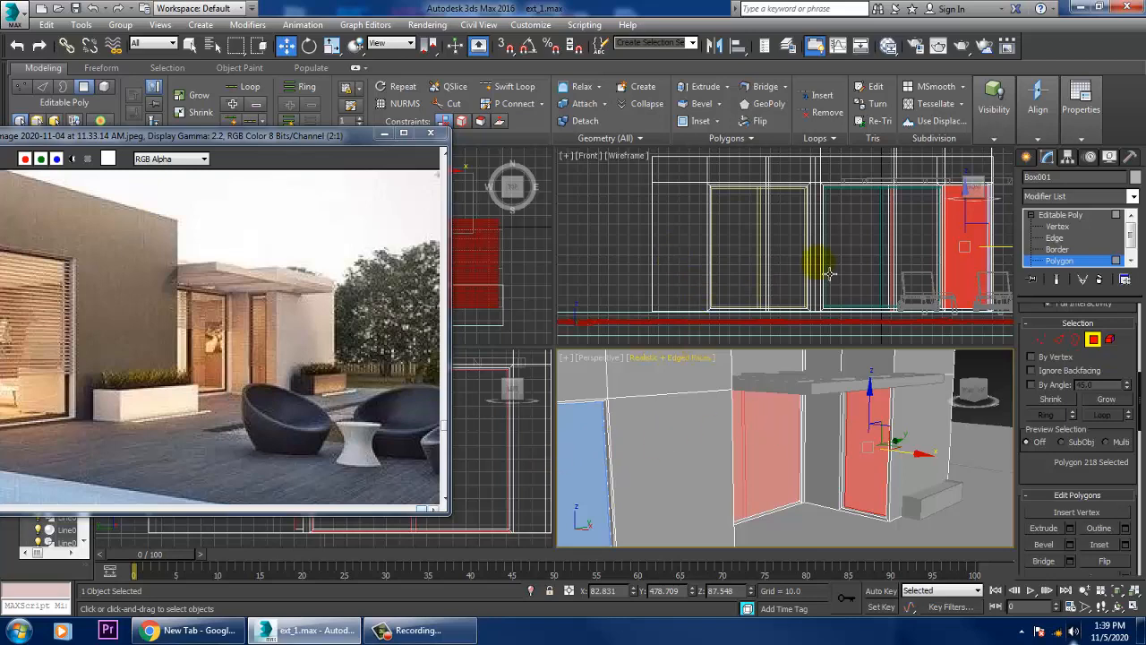
key(alt+w)
click(1028, 157)
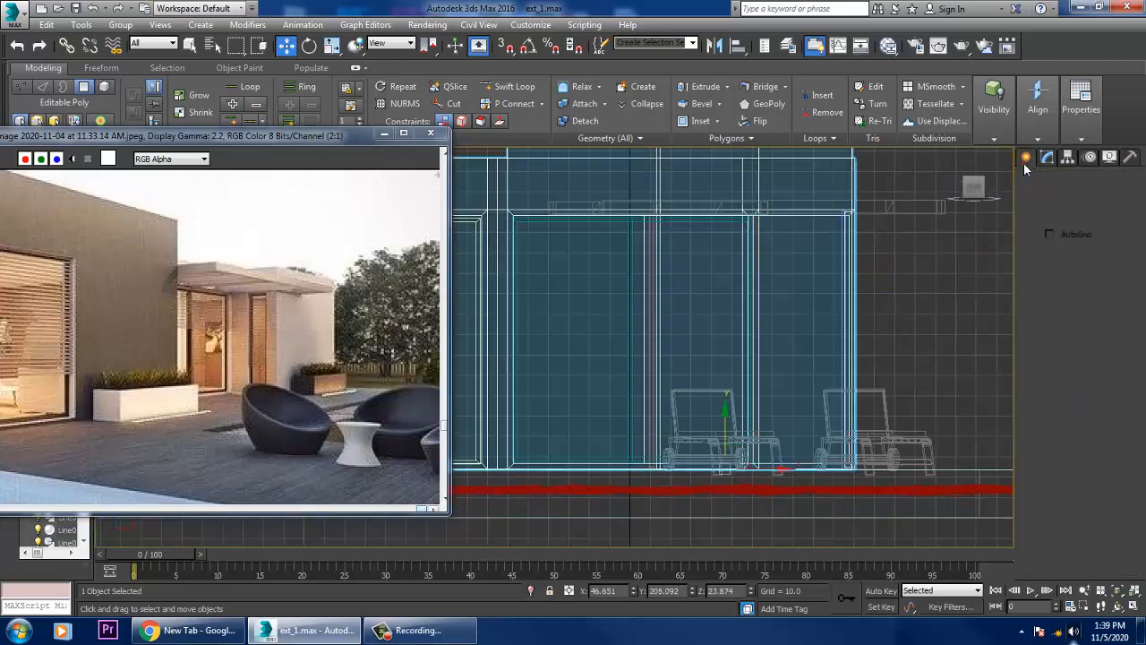
click(1052, 248)
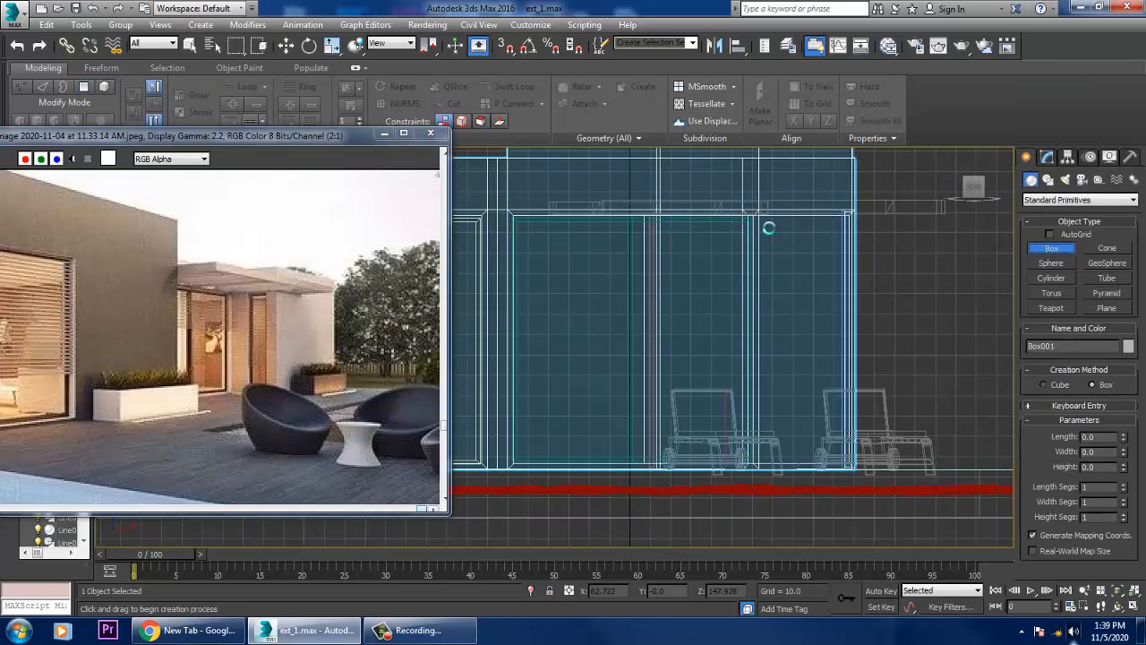
drag(758, 216, 845, 458)
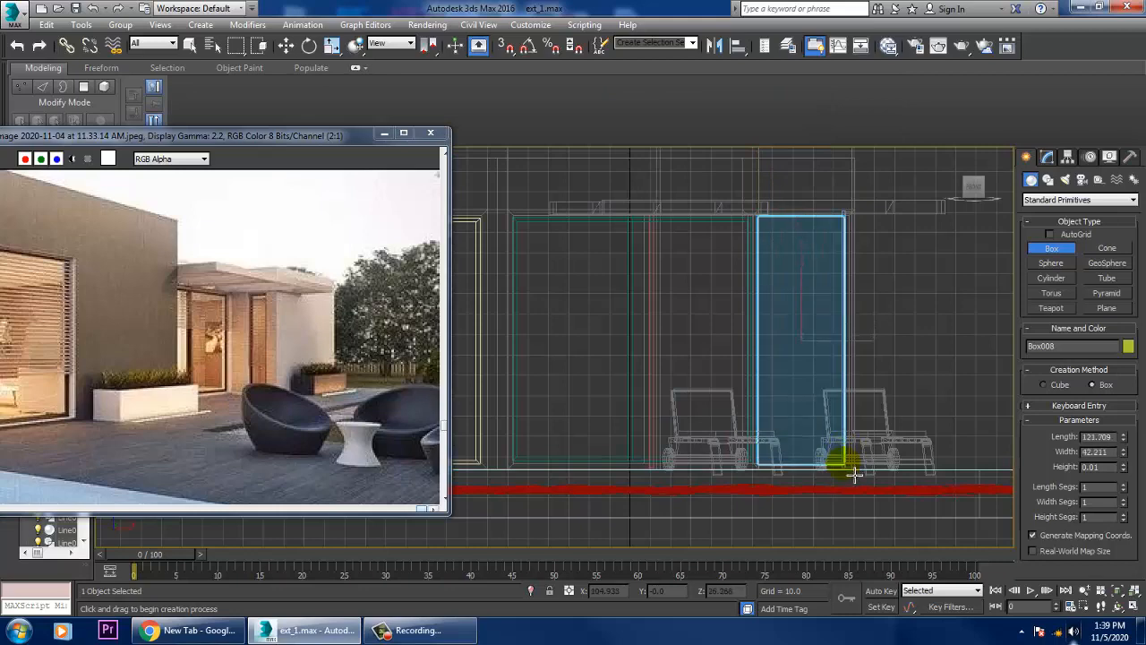
- Move the new box about 482 along Y so it reaches the outer opening under the entrance pergola
key(alt+w)
key(alt+w)
alt+middle_drag(826, 469, 703, 468)
scroll(703, 468, down, 5)
key(w)
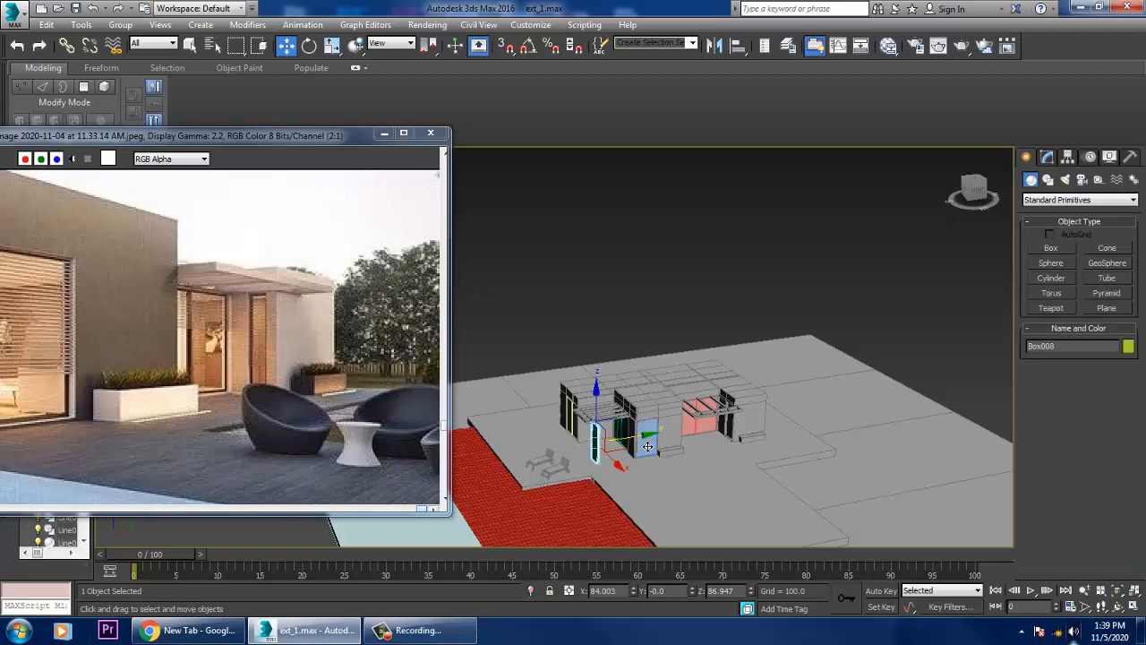
drag(648, 446, 741, 429)
scroll(741, 429, up, 5)
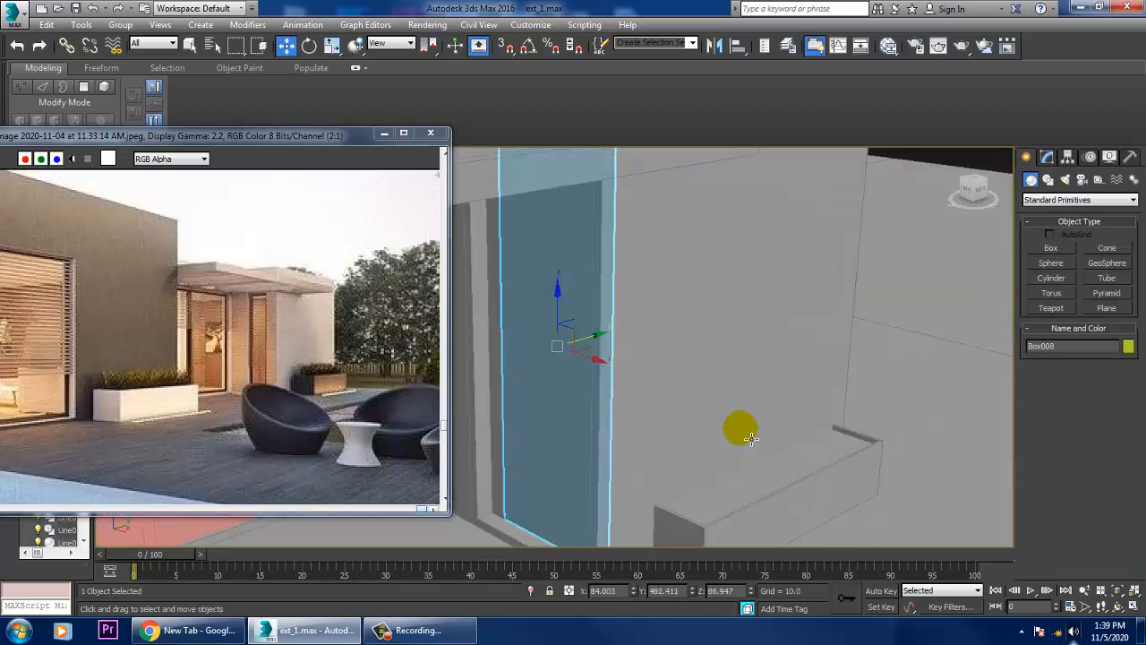
- Fine-tune the panel's position inside the opening to Y 475.887 and shift it about -5.35 along X
scroll(721, 462, down, 5)
scroll(594, 373, up, 5)
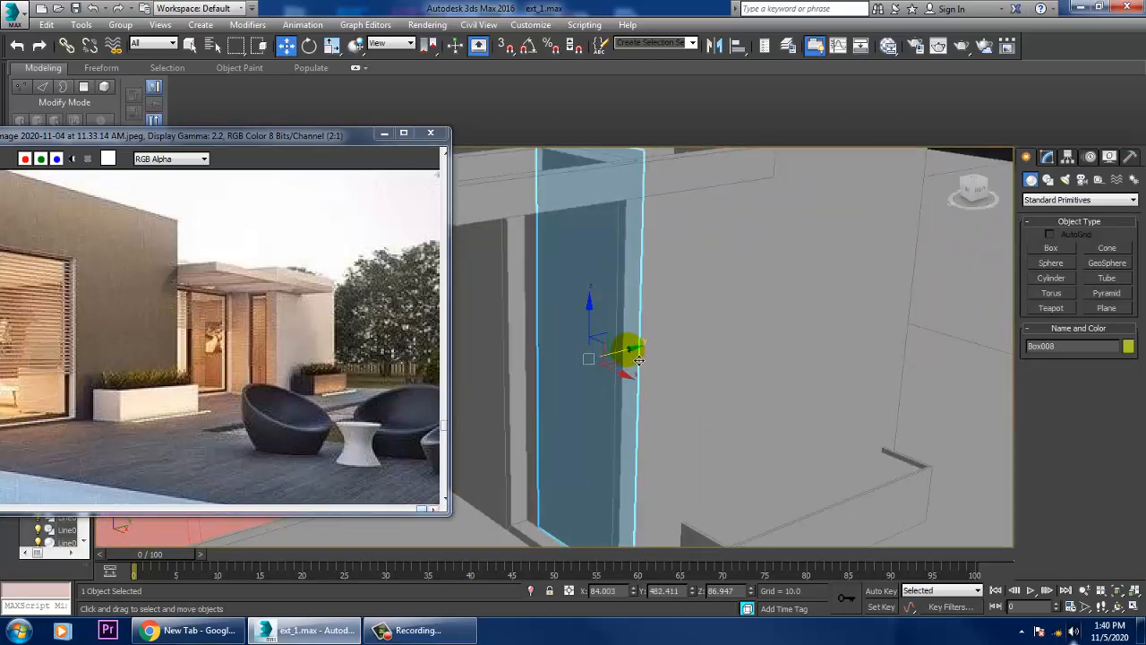
drag(637, 359, 620, 361)
scroll(612, 363, up, 5)
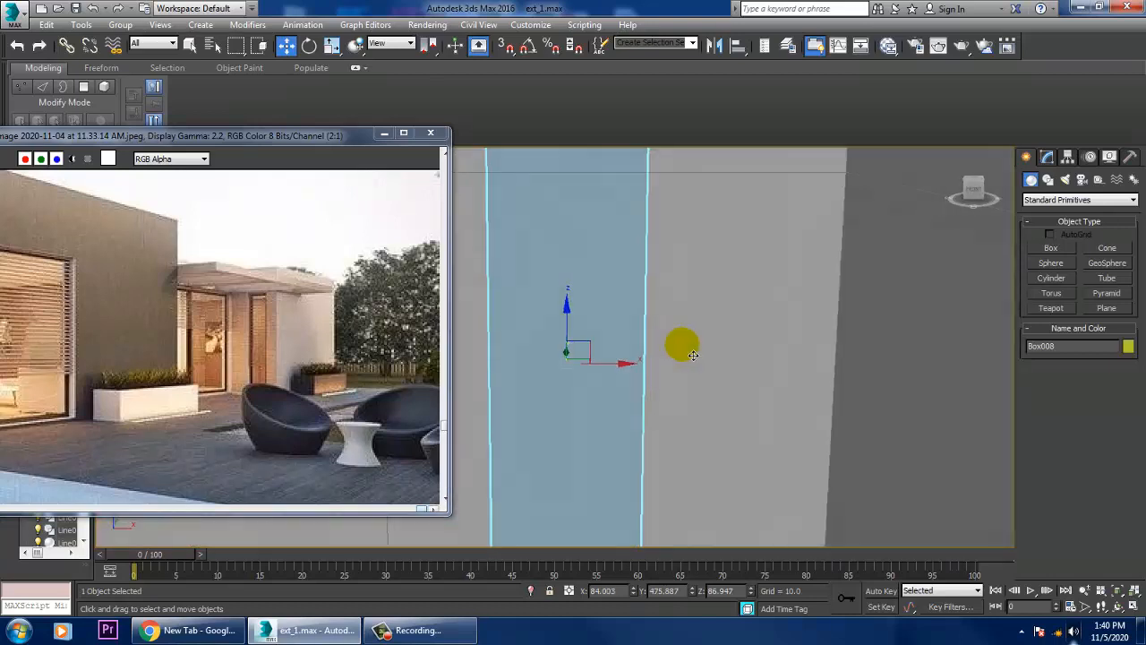
scroll(643, 373, down, 4)
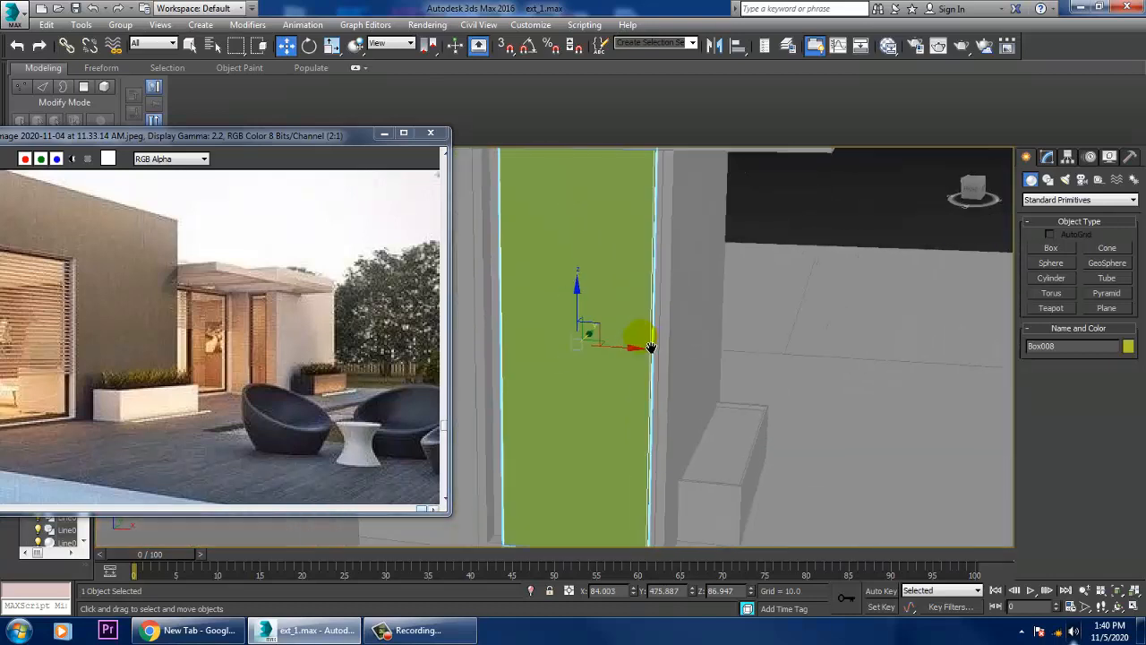
drag(641, 347, 625, 344)
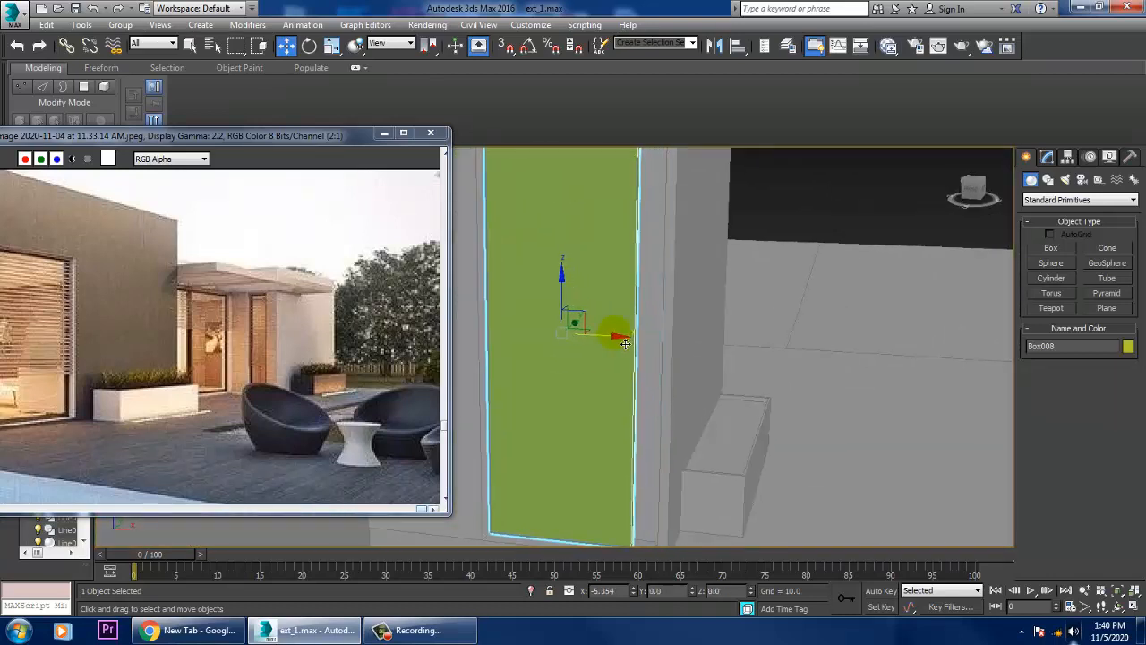
- Convert the panel to Editable Poly and move its outer side vertices about 9.37 along X to fill the opening
right_click(588, 324)
mouse_move(700, 475)
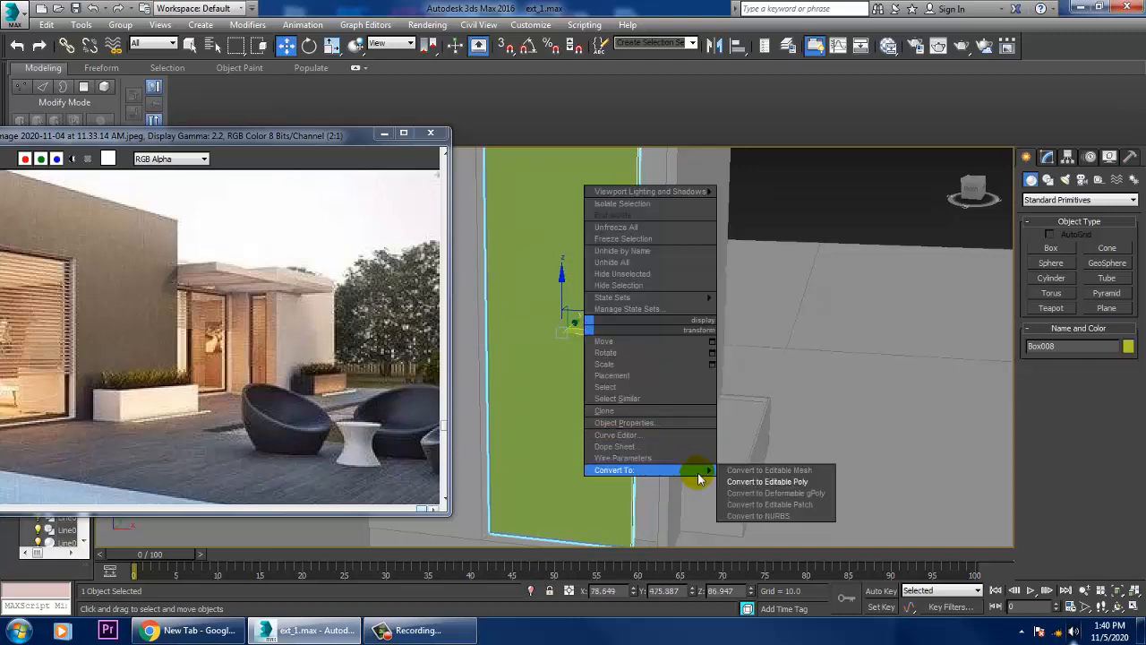
click(767, 481)
alt+middle_drag(767, 481, 760, 368)
click(759, 362)
scroll(768, 269, up, 2)
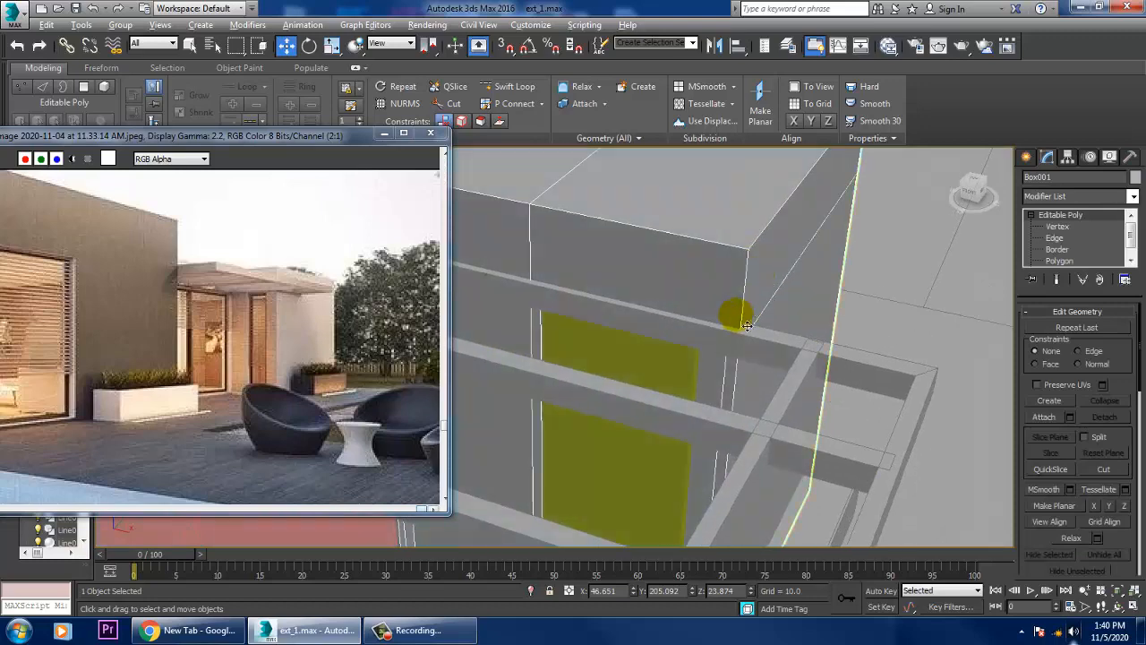
alt+middle_drag(737, 312, 667, 408)
click(667, 409)
scroll(666, 409, down, 3)
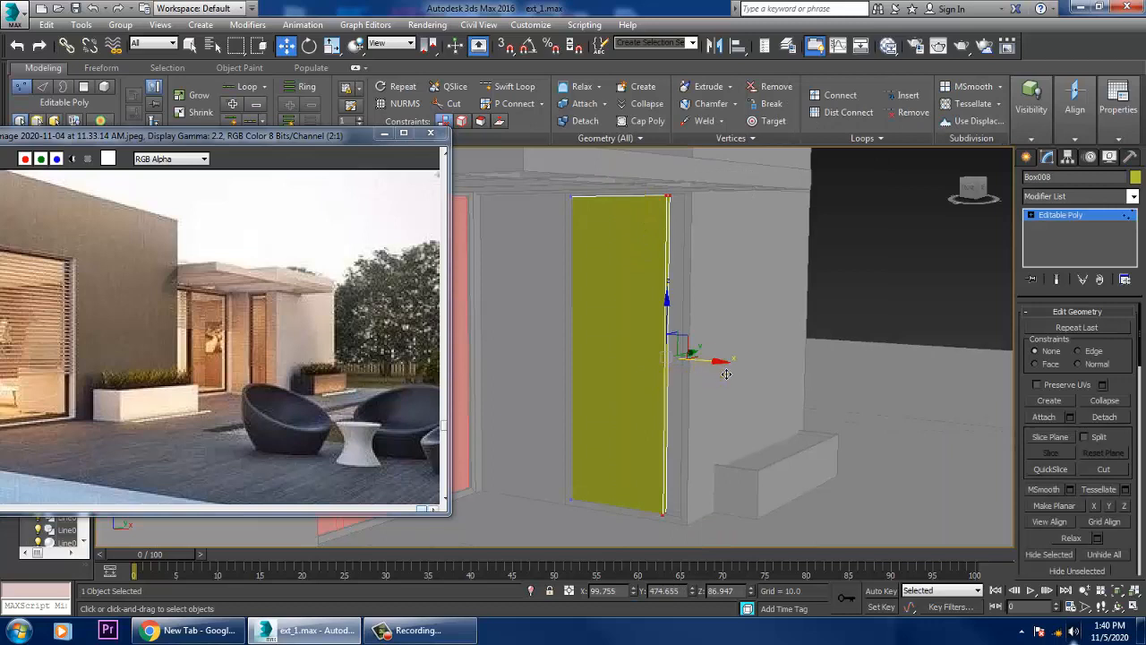
drag(726, 374, 745, 378)
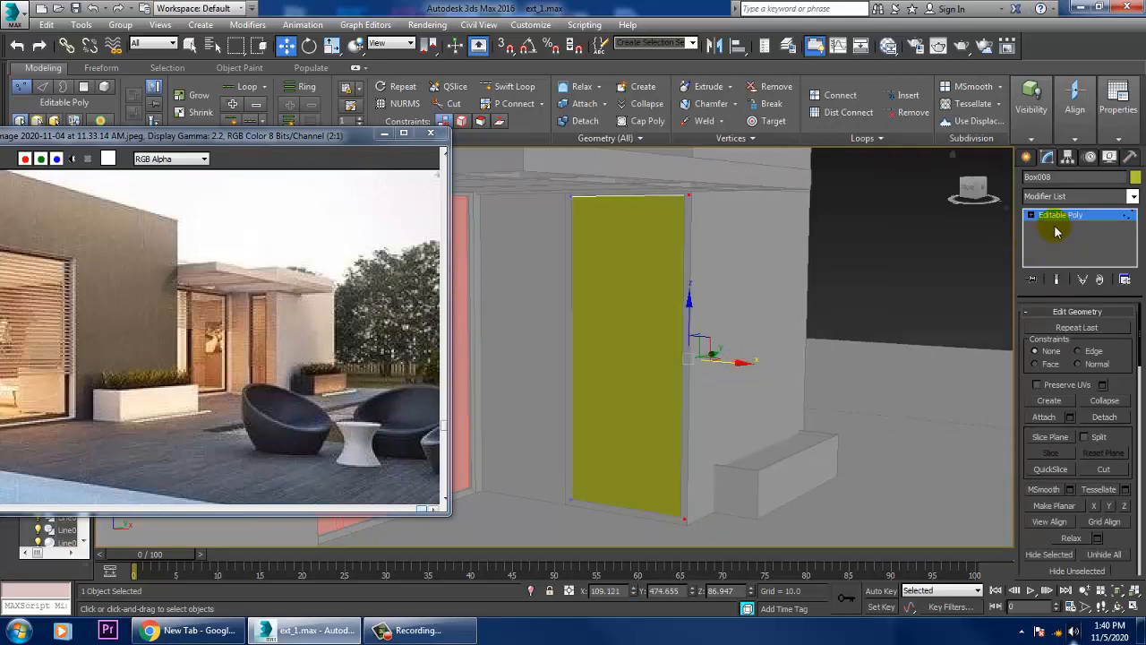
- Isolate the panel, select its front and back polygons and inset both by 1.0
key(4)
click(647, 308)
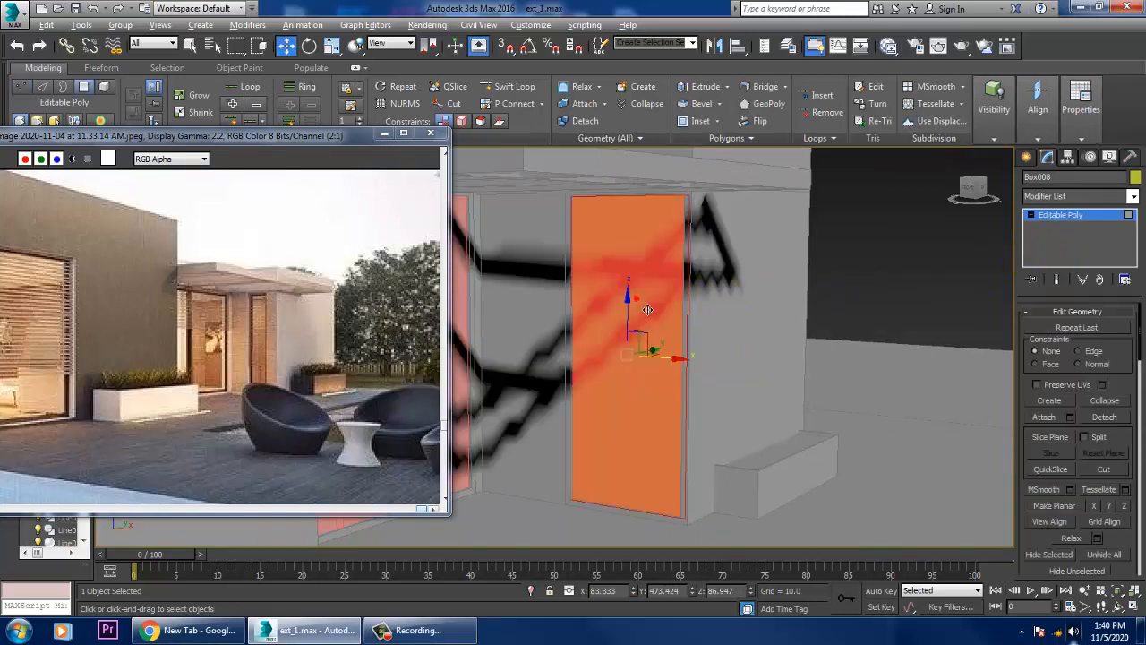
scroll(707, 336, up, 3)
alt+middle_drag(707, 336, 585, 315)
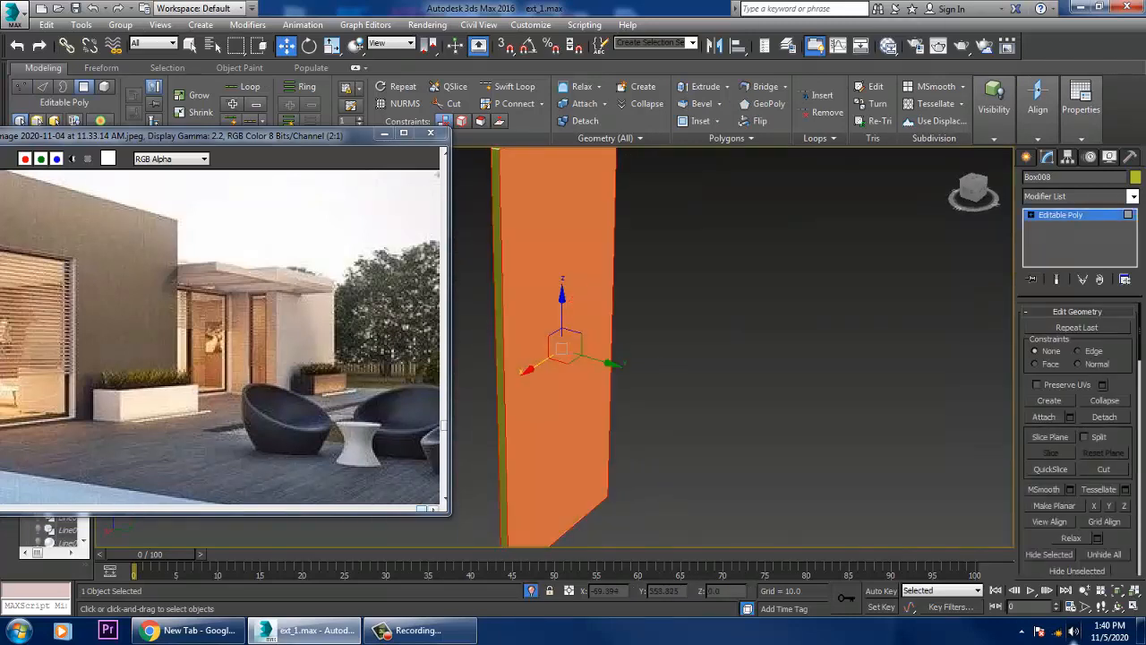
scroll(1132, 553, up, 5)
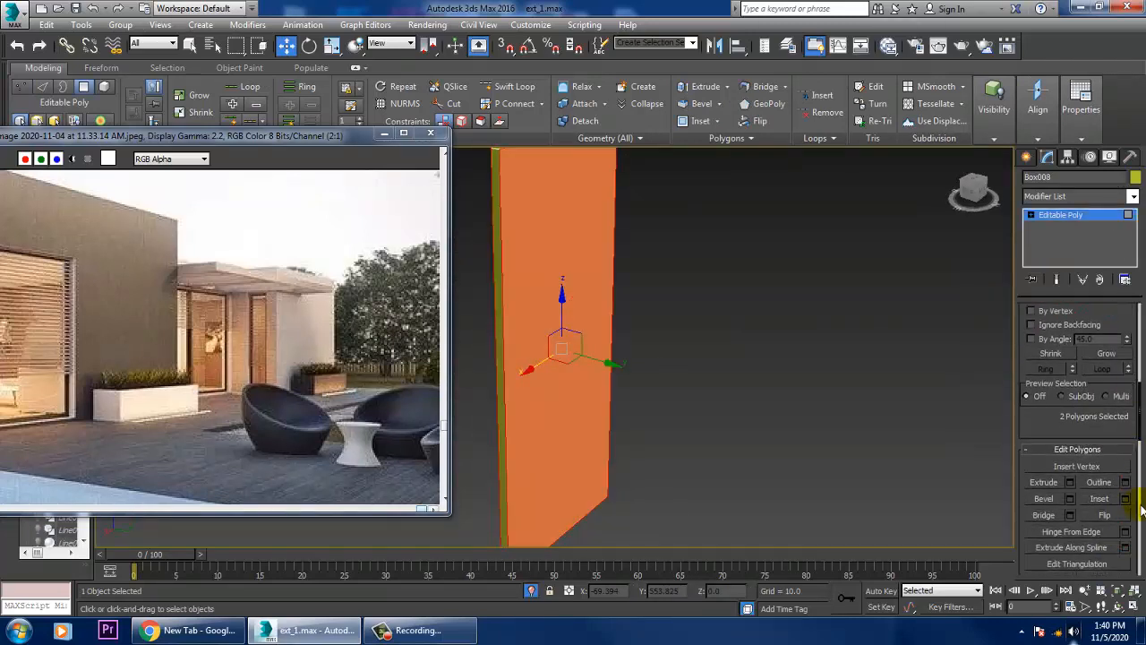
click(1125, 499)
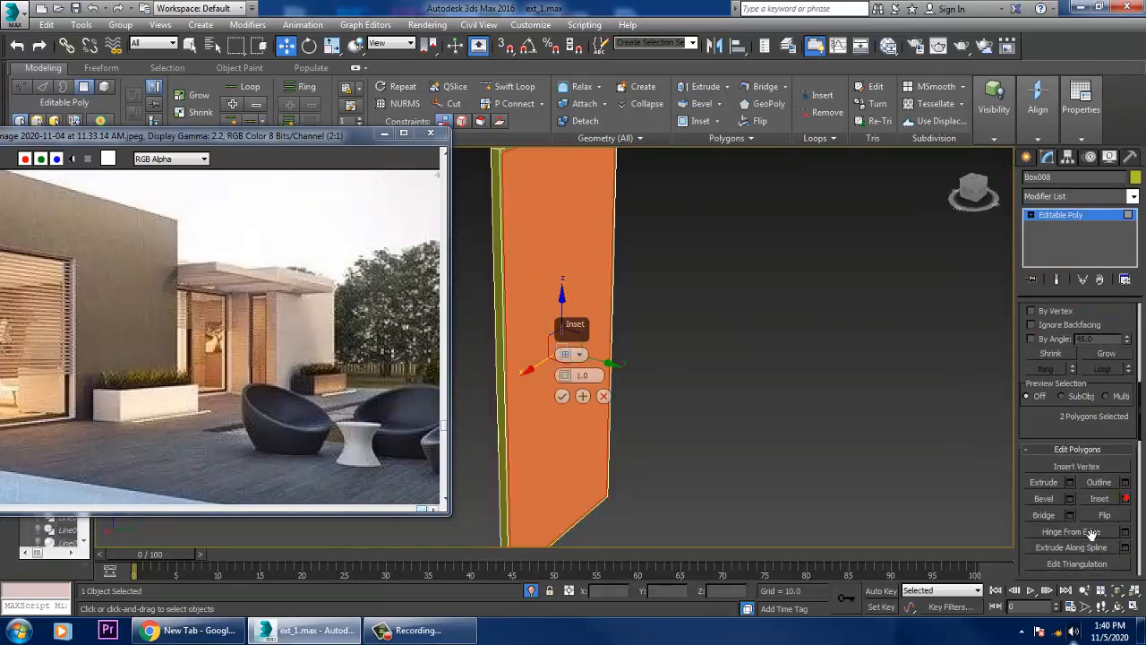
click(562, 396)
- End the isolation to bring back the whole scene and clear the panel's polygon selection
alt+middle_drag(654, 363, 842, 327)
right_click(842, 327)
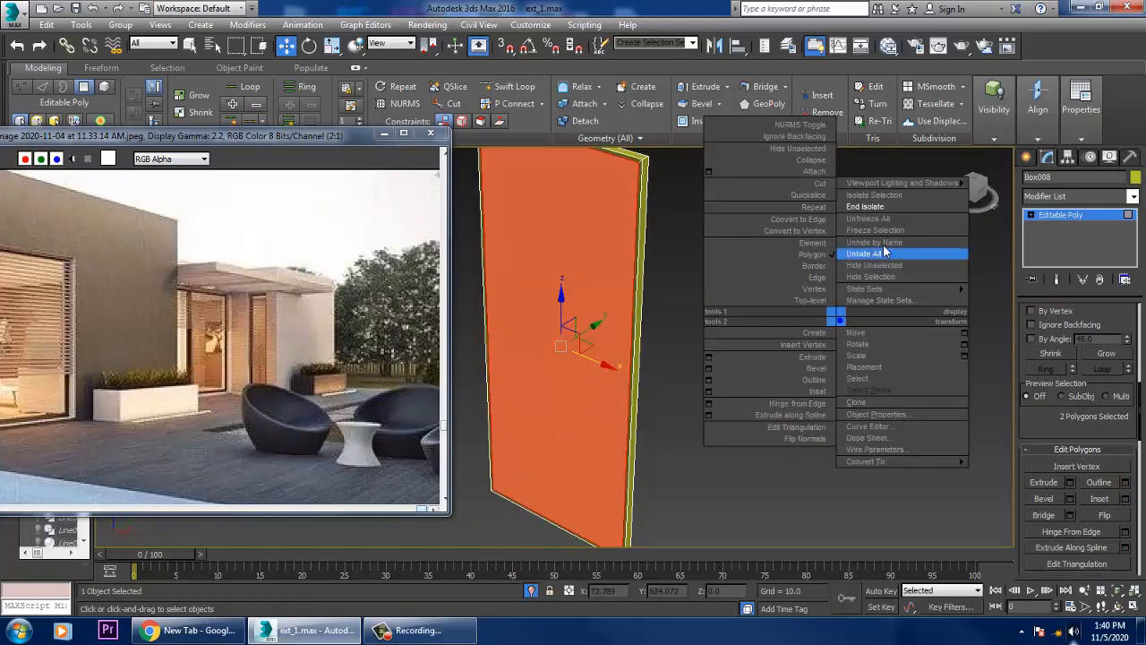
click(896, 205)
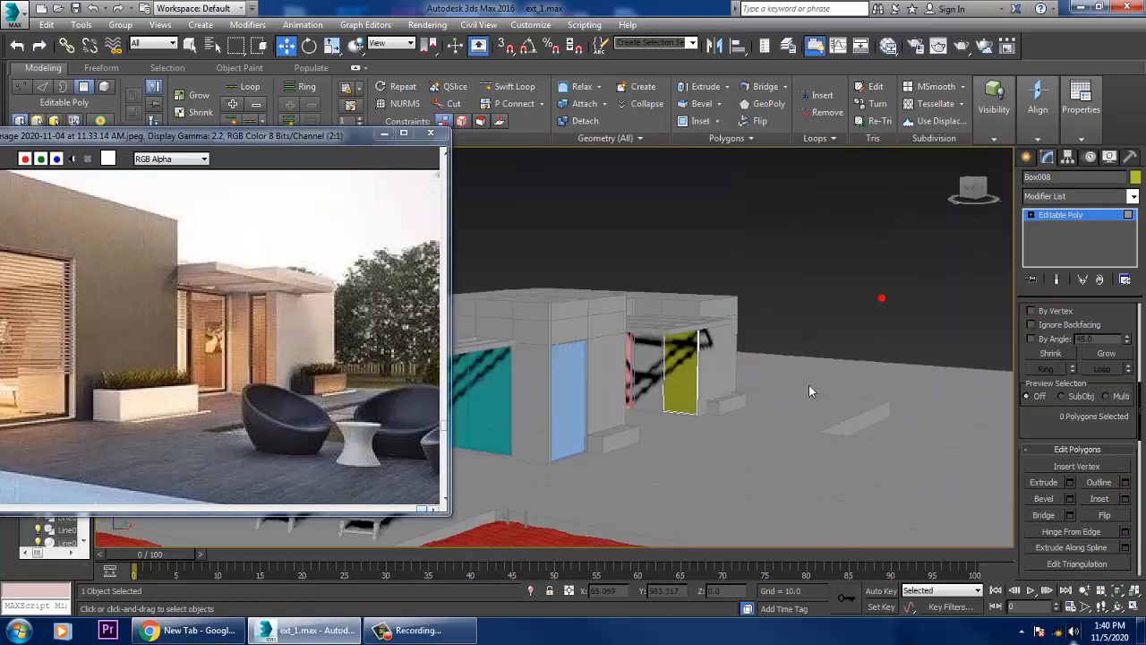
click(803, 384)
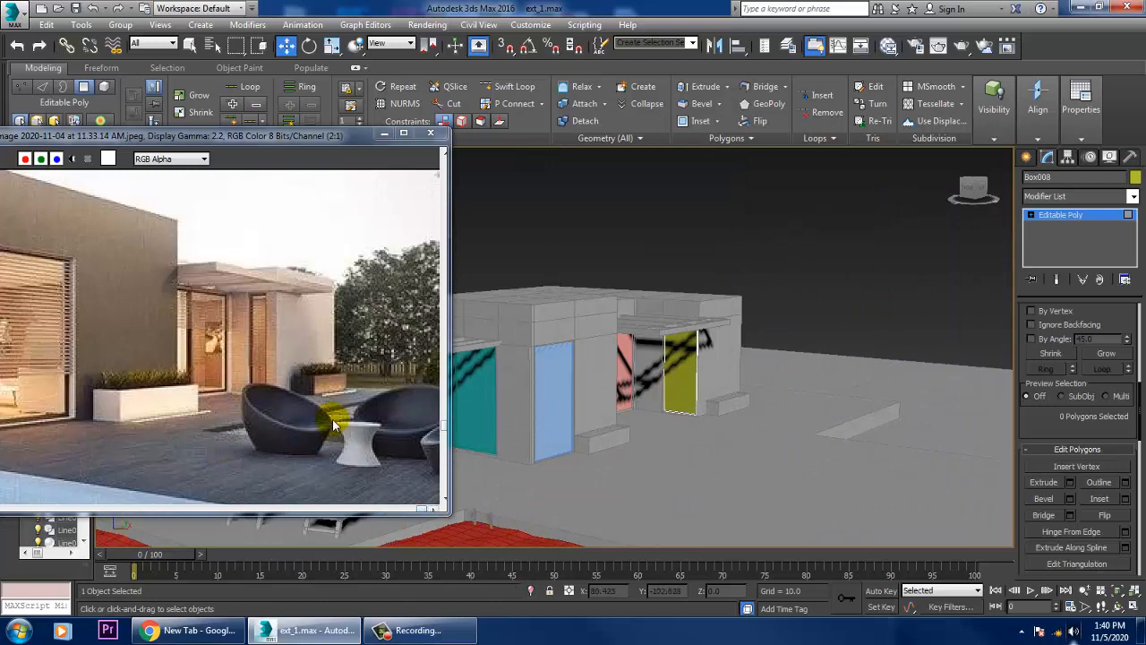
- Compare the house, terrace and pool with the reference photo, shifting the photo to its pool area
scroll(250, 400, down, 1)
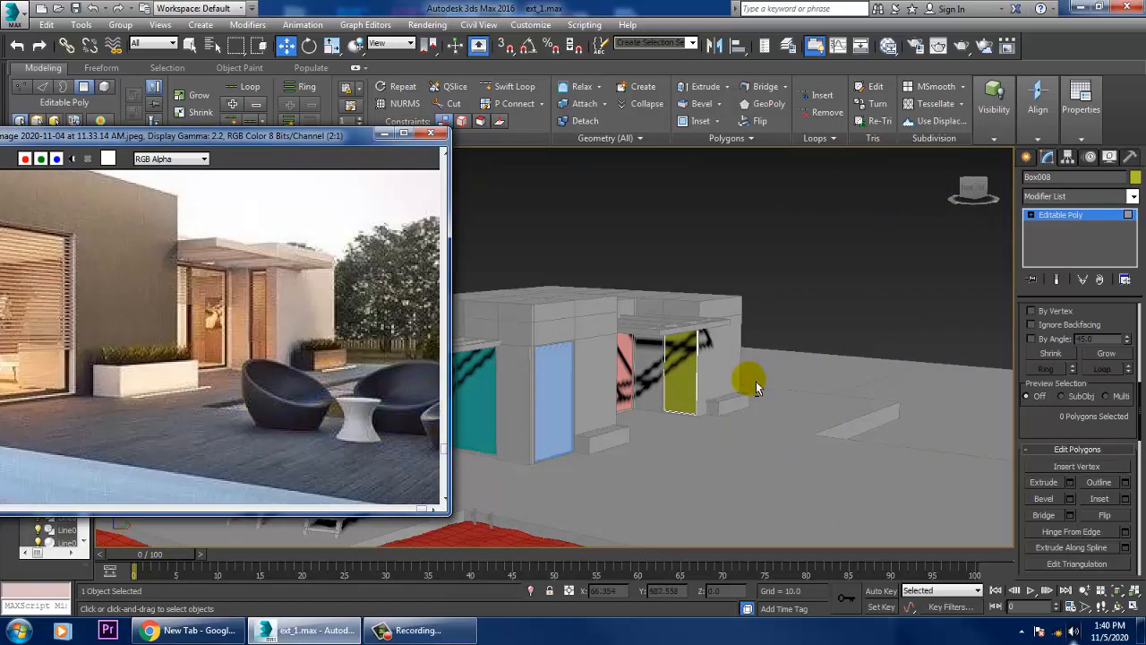
alt+middle_drag(756, 382, 835, 411)
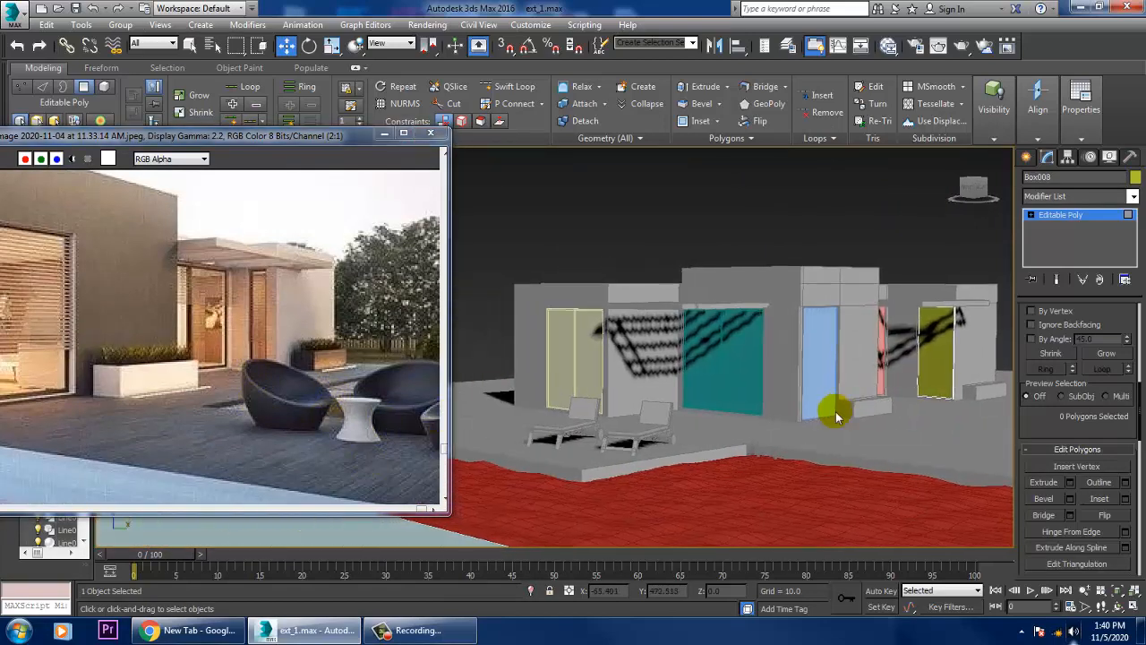
click(58, 454)
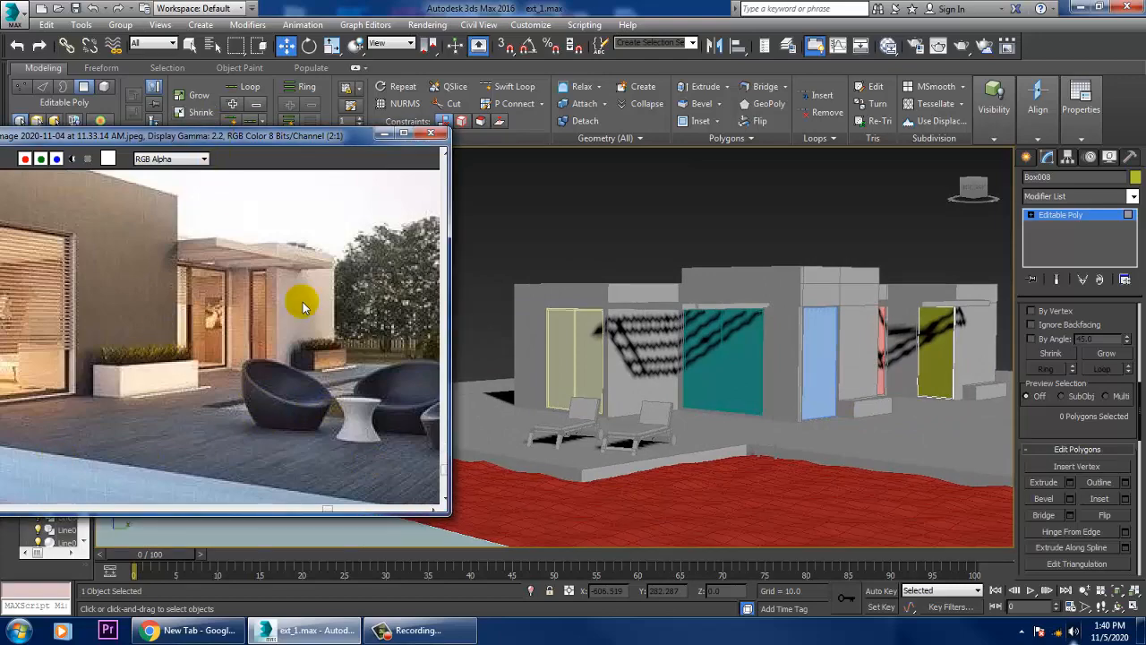
middle_drag(302, 307, 271, 183)
drag(206, 143, 85, 110)
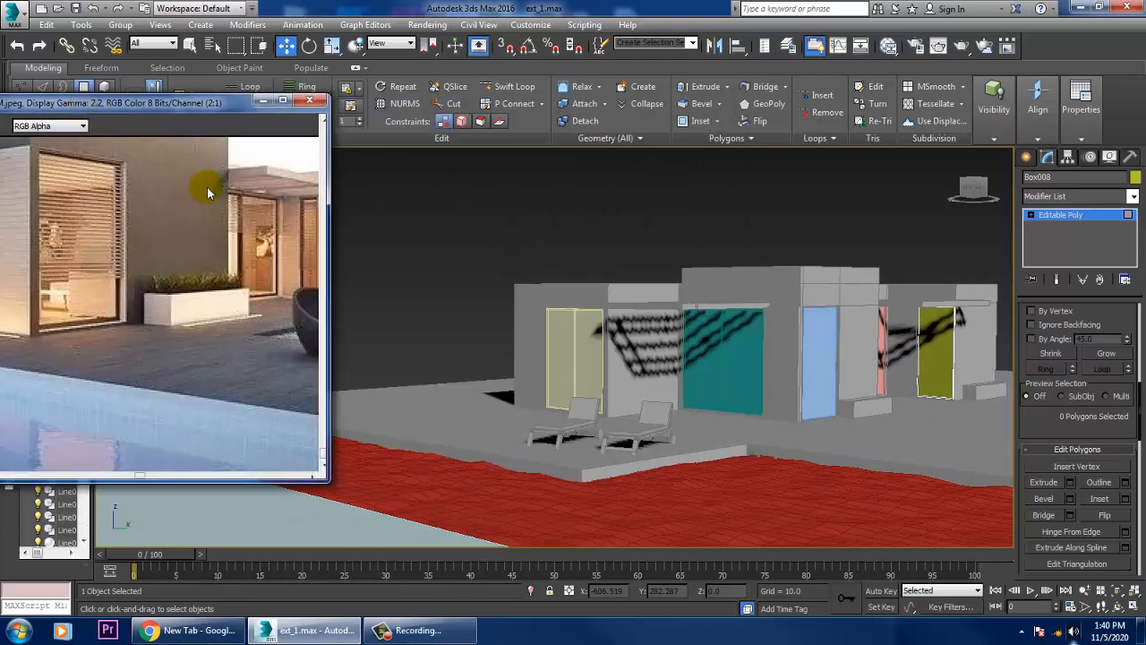
alt+middle_drag(787, 406, 758, 378)
scroll(779, 377, up, 5)
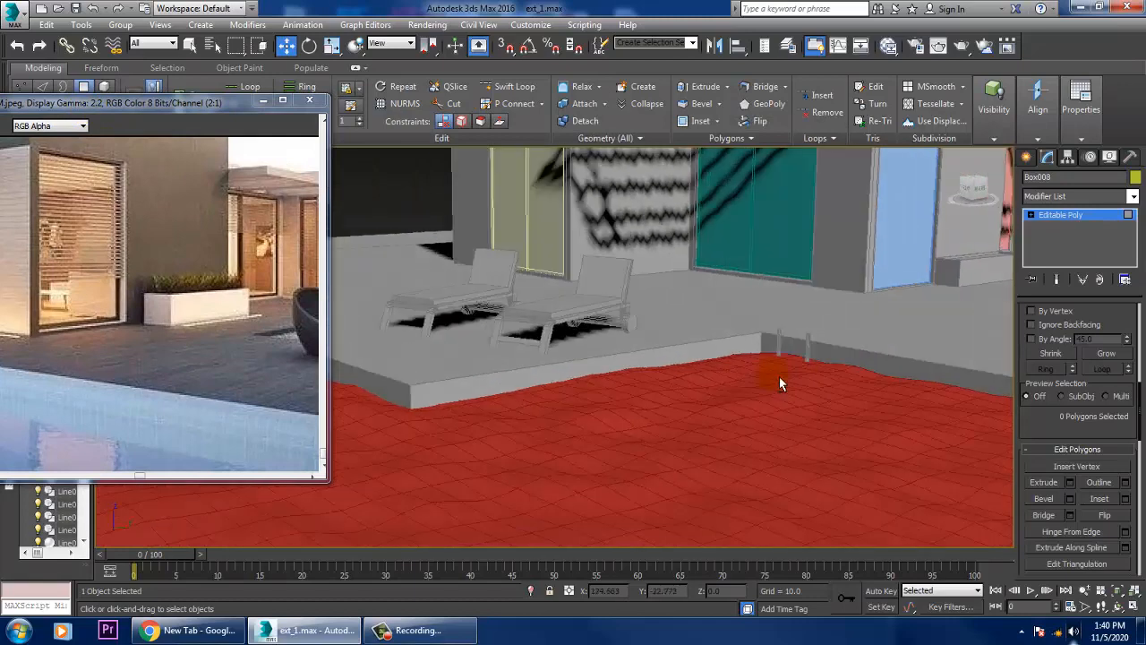
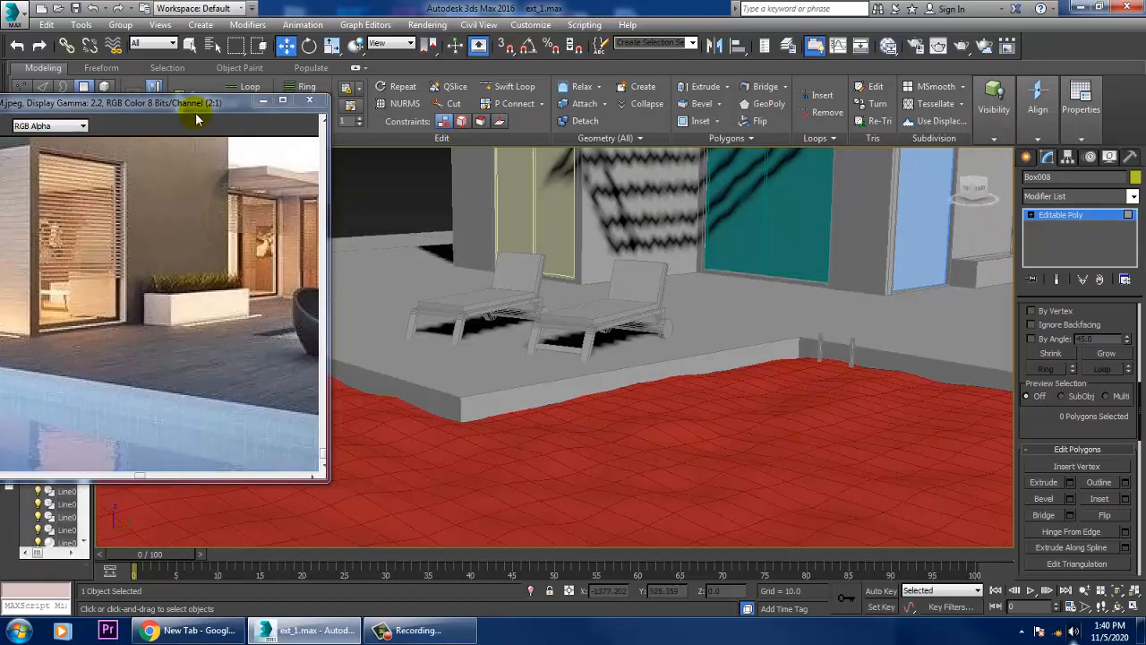
drag(195, 112, 324, 92)
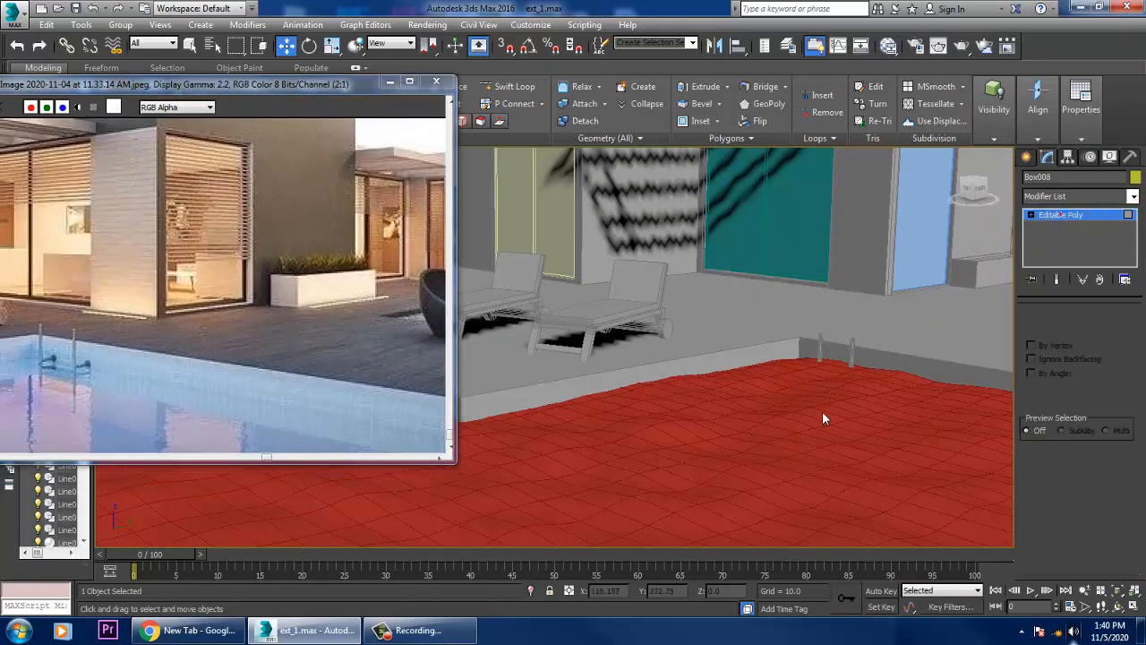
- Leave polygon editing, select the red pool water plane and lower it about 9.35 along Z
click(822, 411)
scroll(755, 404, down, 3)
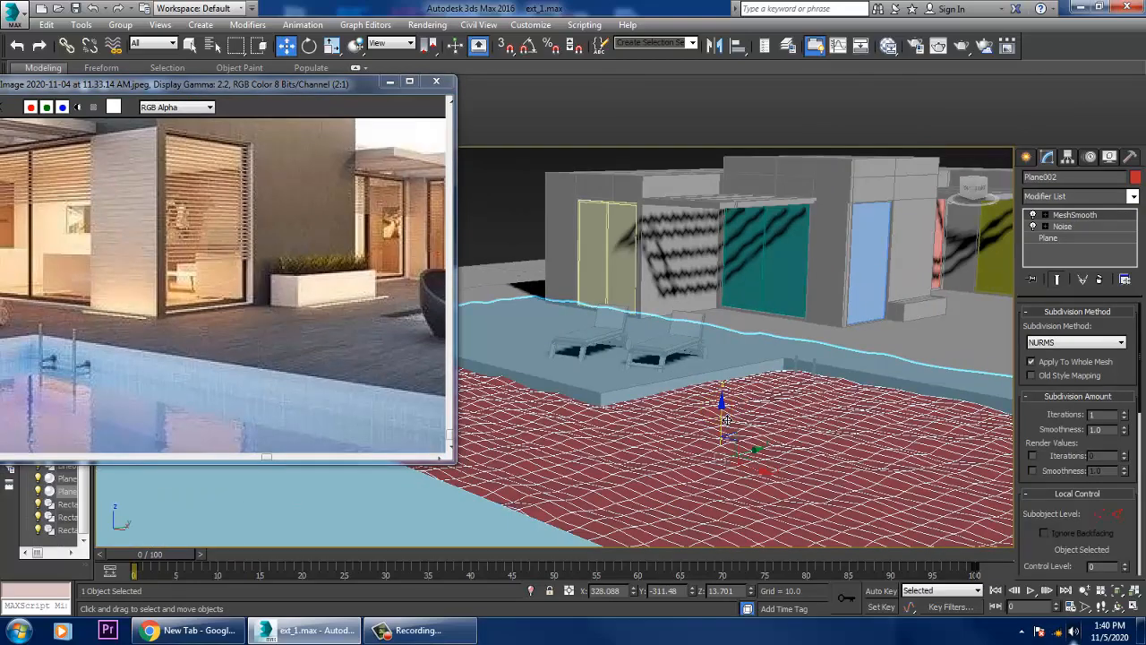
drag(727, 420, 736, 436)
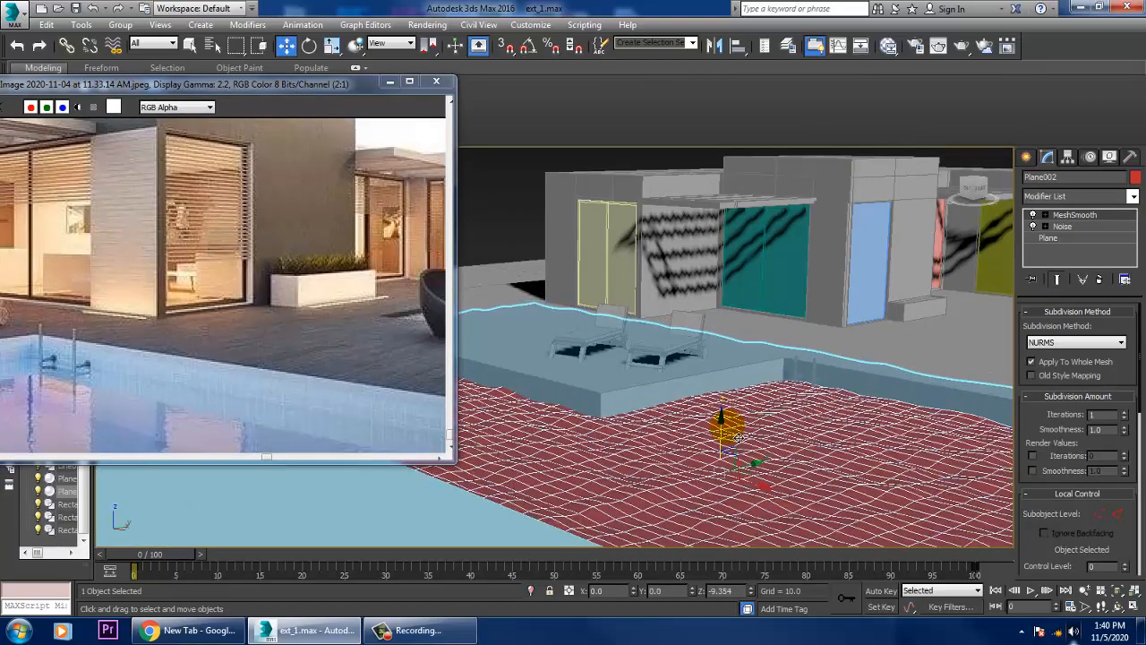
- Select the four pool ladder parts and make one copy of them along Y, beside the terrace's projecting corner
scroll(860, 385, up, 6)
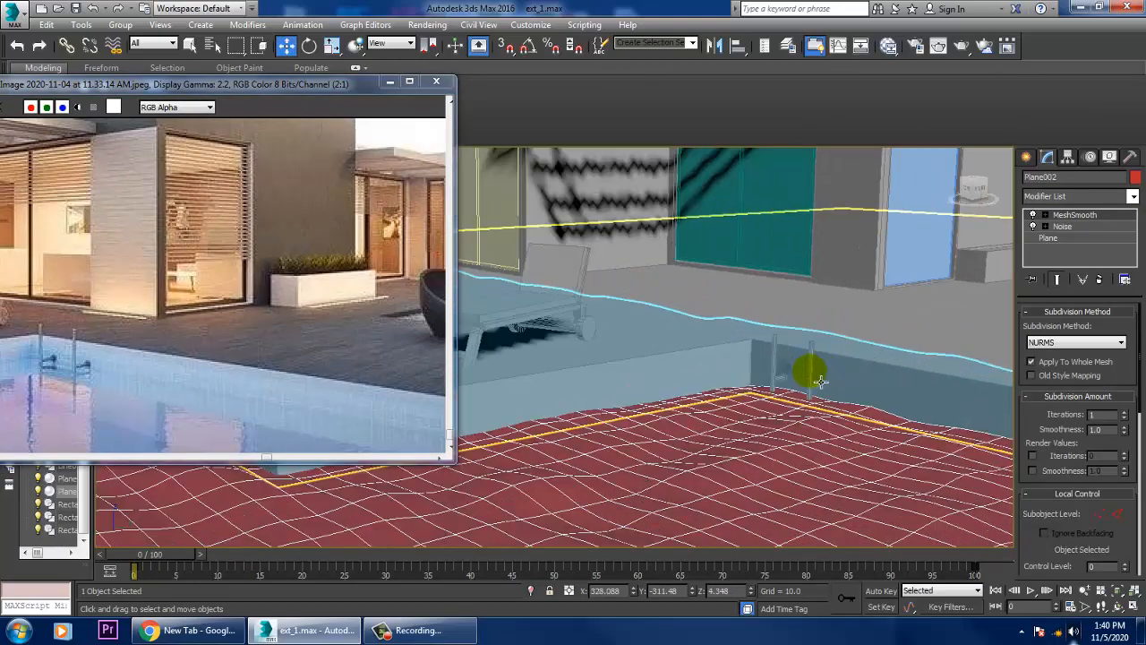
click(812, 380)
ctrl+click(820, 386)
ctrl+click(775, 372)
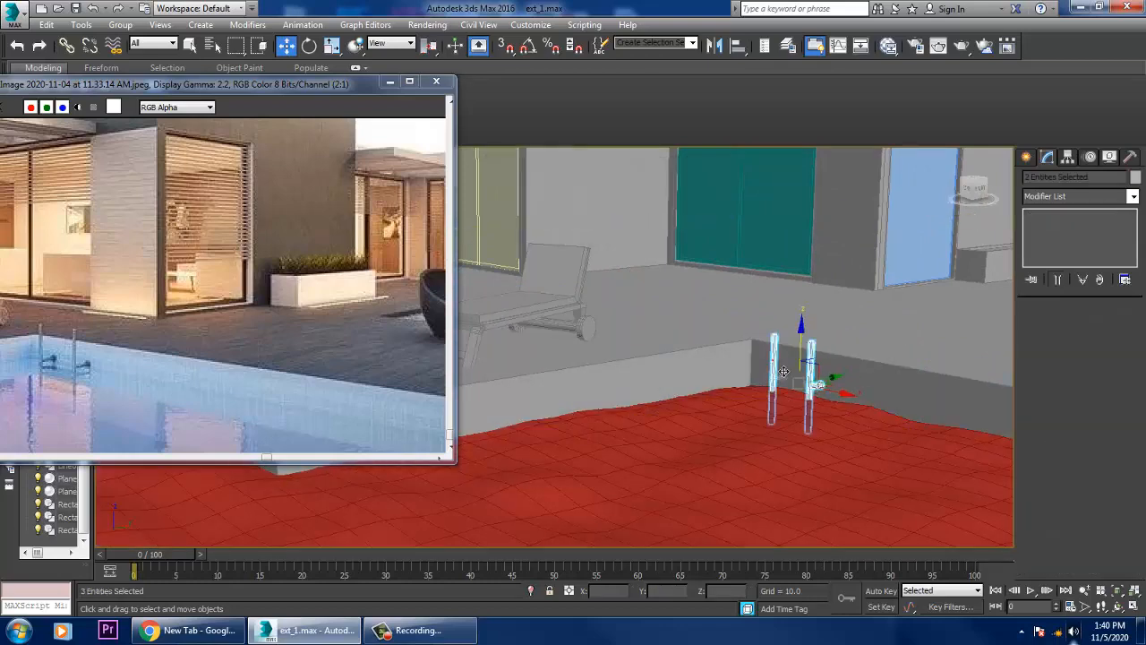
ctrl+click(784, 380)
scroll(788, 377, down, 3)
alt+middle_drag(788, 376, 817, 399)
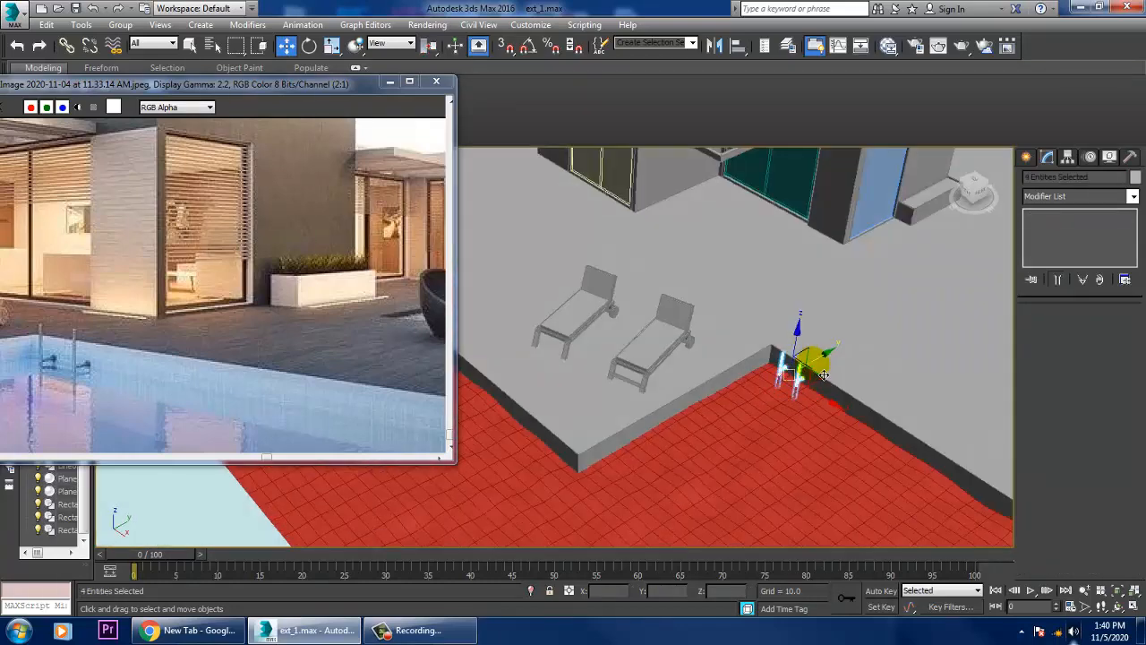
mouse_move(835, 368)
mouse_down()
mouse_move(638, 428)
mouse_move(607, 451)
mouse_up()
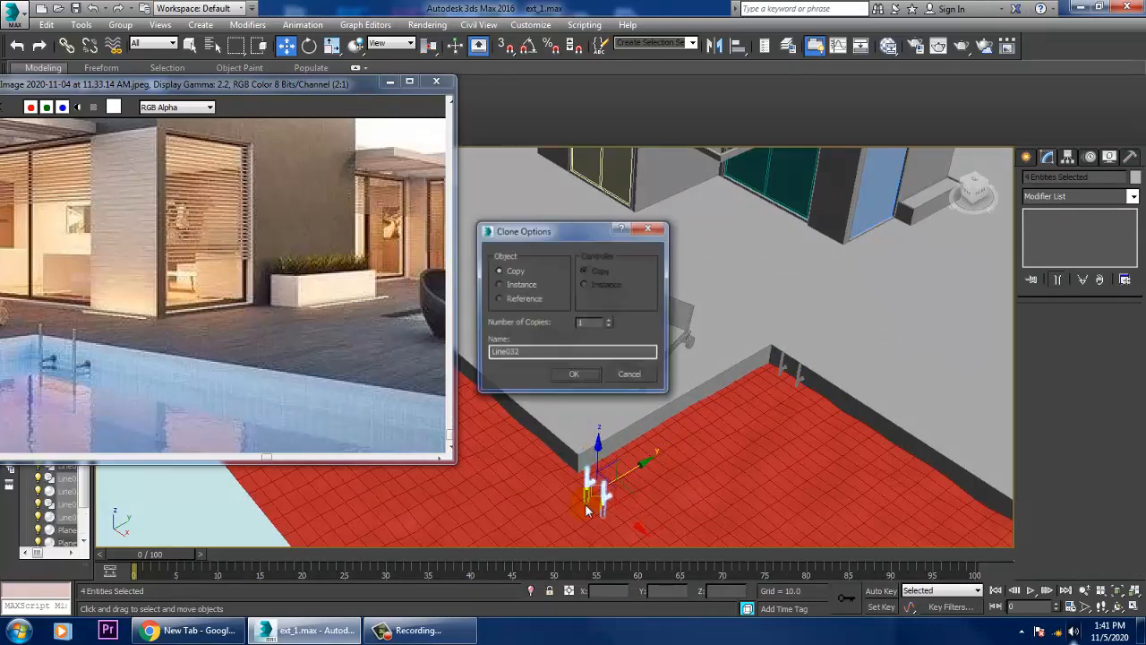
click(574, 377)
middle_drag(124, 282, 304, 265)
middle_drag(388, 296, 501, 296)
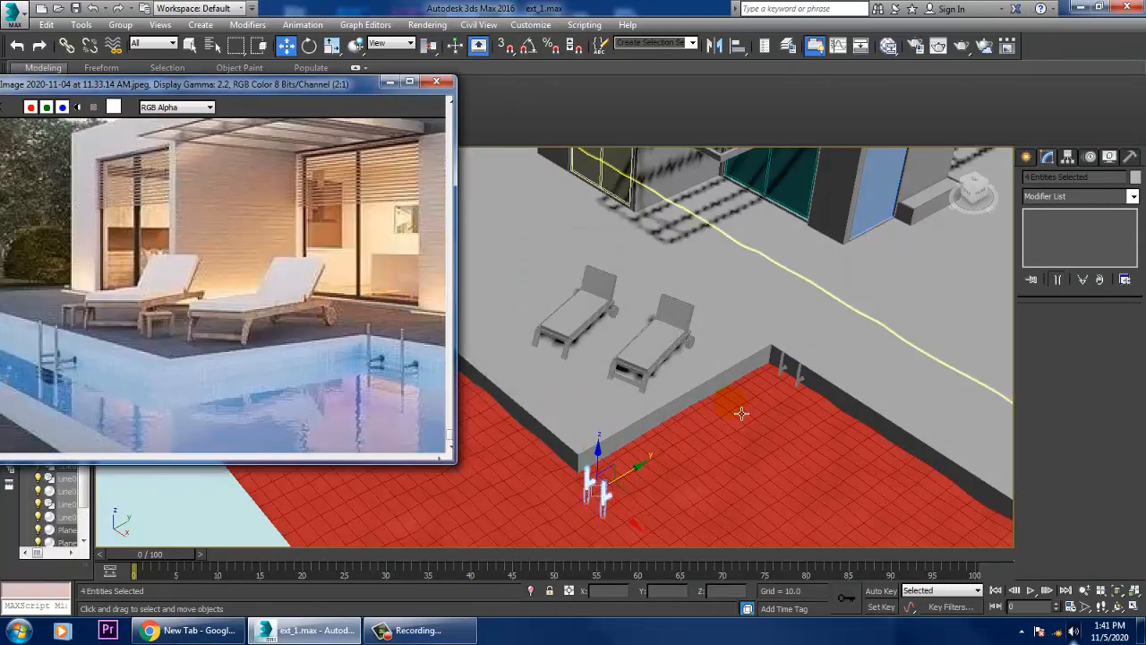
- Move the copied ladder along X to the adjoining pool edge, nudge it along Y against the wall, and save the scene
alt+middle_drag(742, 415, 824, 419)
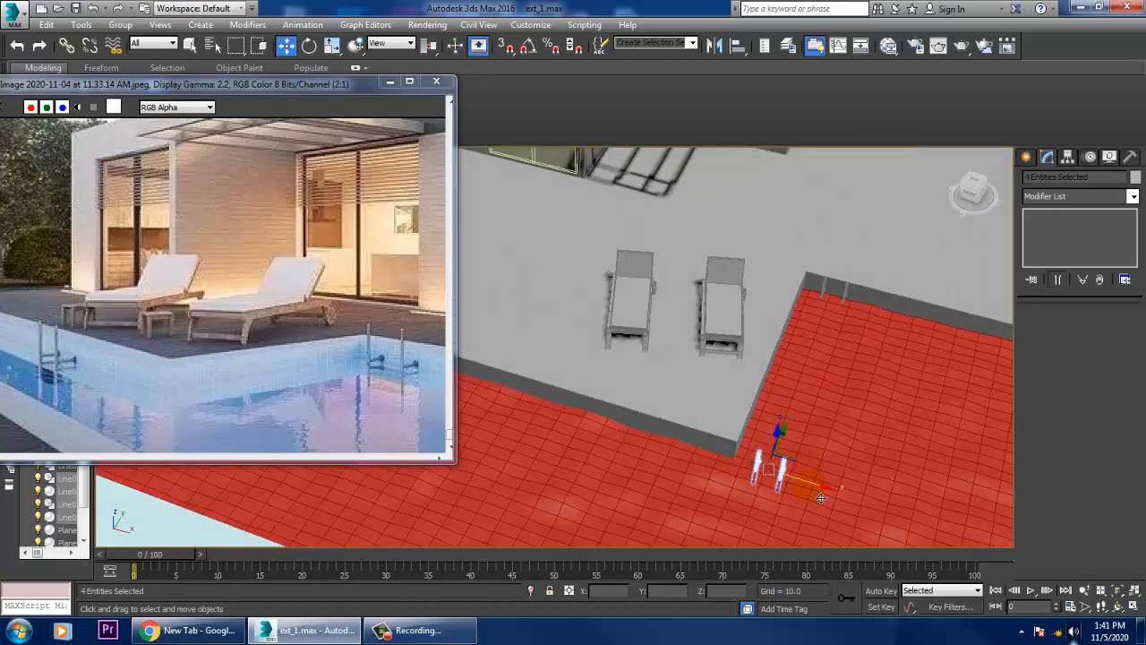
drag(821, 491, 627, 436)
alt+middle_drag(670, 455, 598, 420)
scroll(597, 420, up, 10)
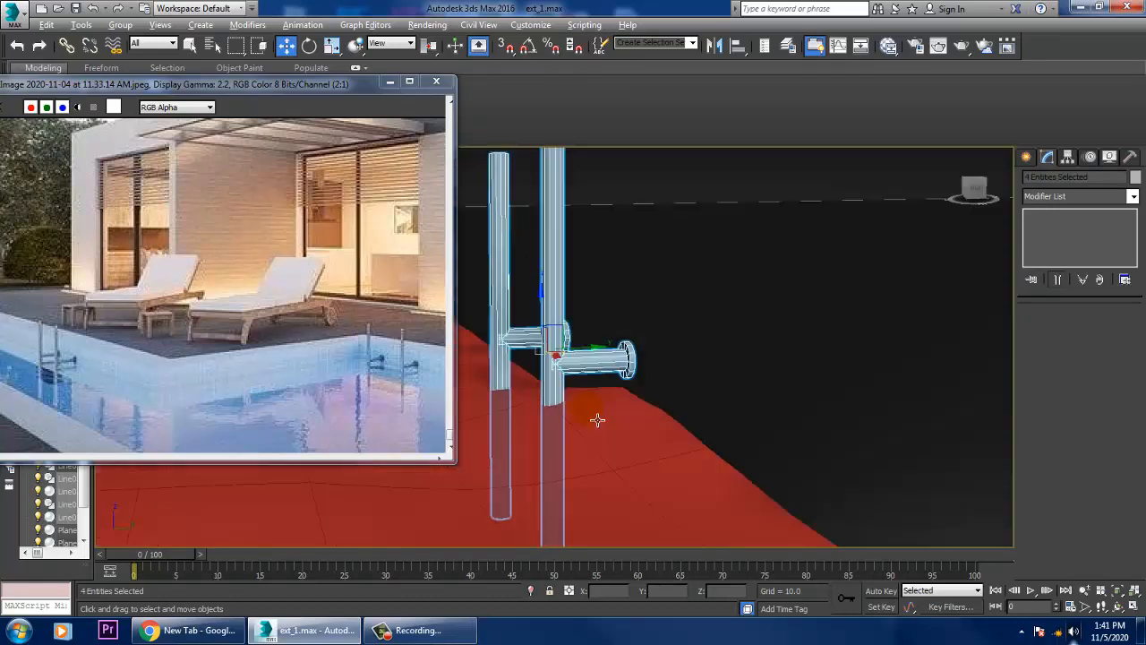
drag(594, 360, 596, 360)
scroll(656, 380, down, 5)
alt+middle_drag(658, 379, 684, 386)
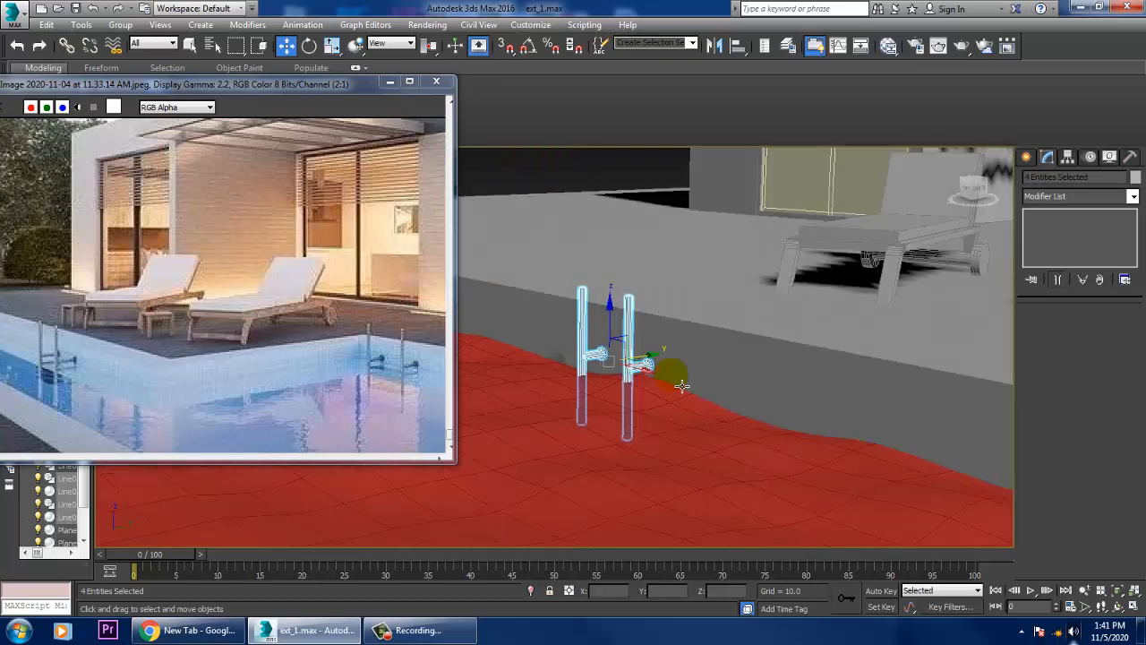
middle_drag(782, 362, 770, 352)
scroll(764, 356, down, 5)
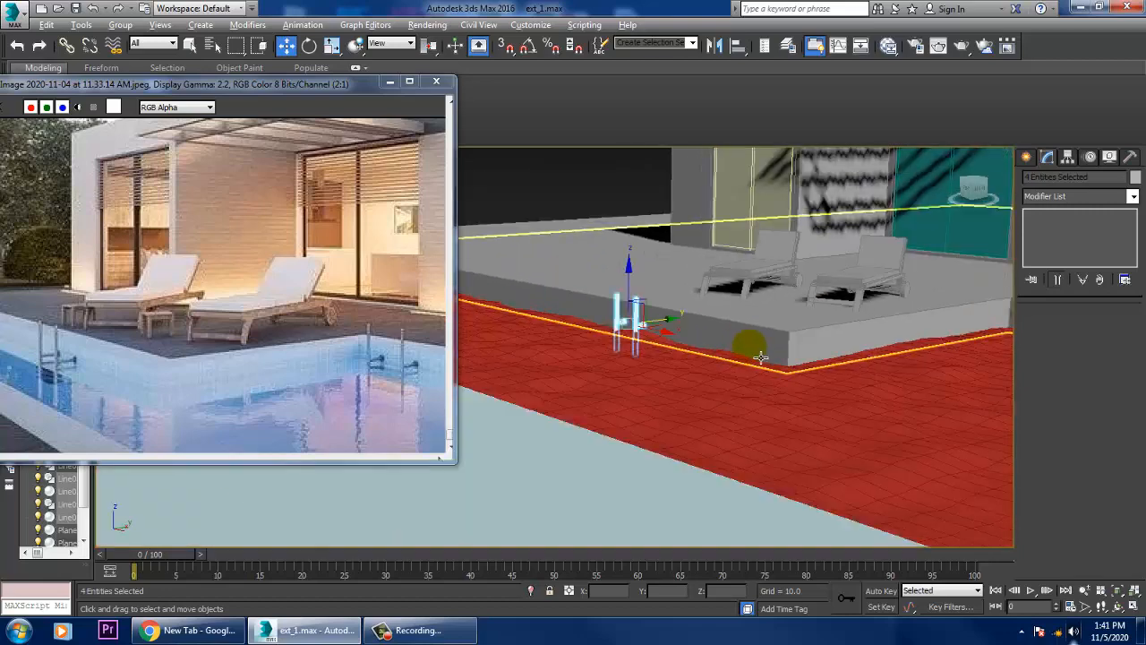
middle_drag(835, 329, 608, 386)
middle_drag(929, 347, 924, 351)
key(ctrl+s)
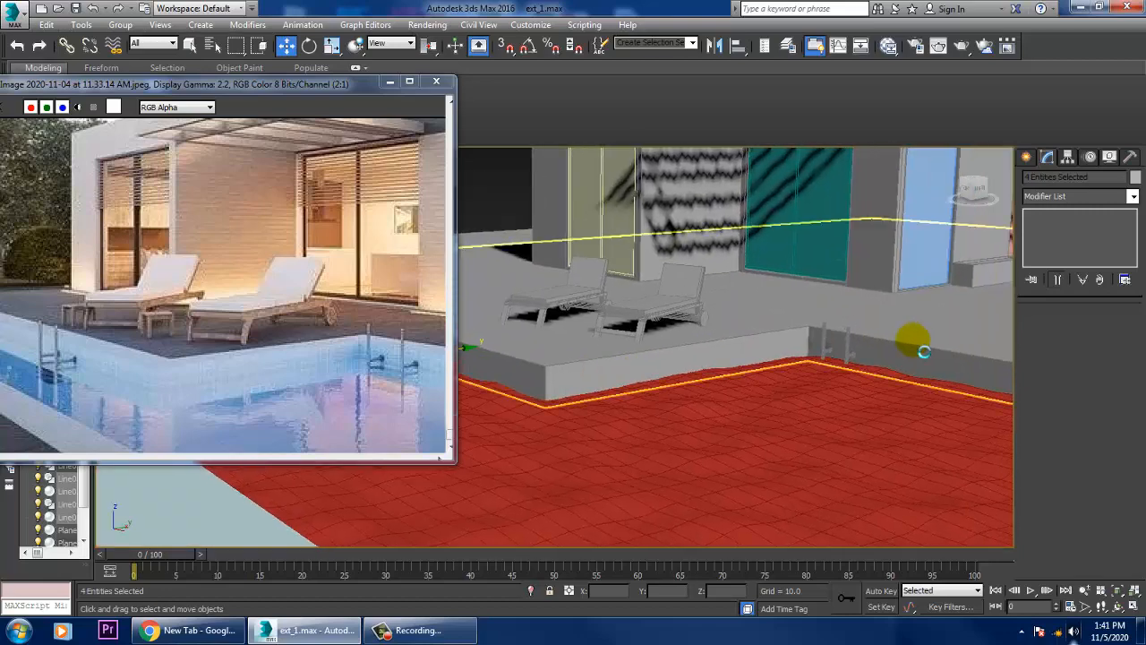
- Select the crossbar between one sun lounger's front legs and make one copy of it along X toward the other lounger
alt+middle_drag(844, 333, 815, 406)
scroll(685, 369, up, 5)
click(663, 360)
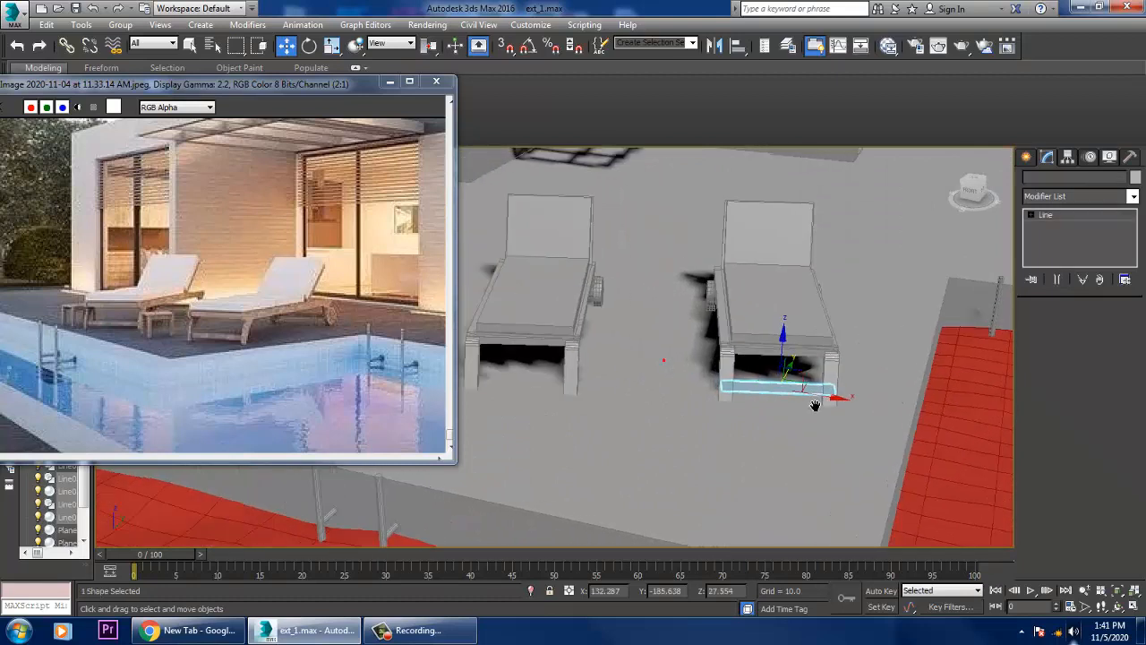
mouse_move(832, 398)
shift+mouse_down()
mouse_move(599, 400)
mouse_move(583, 391)
shift+mouse_up()
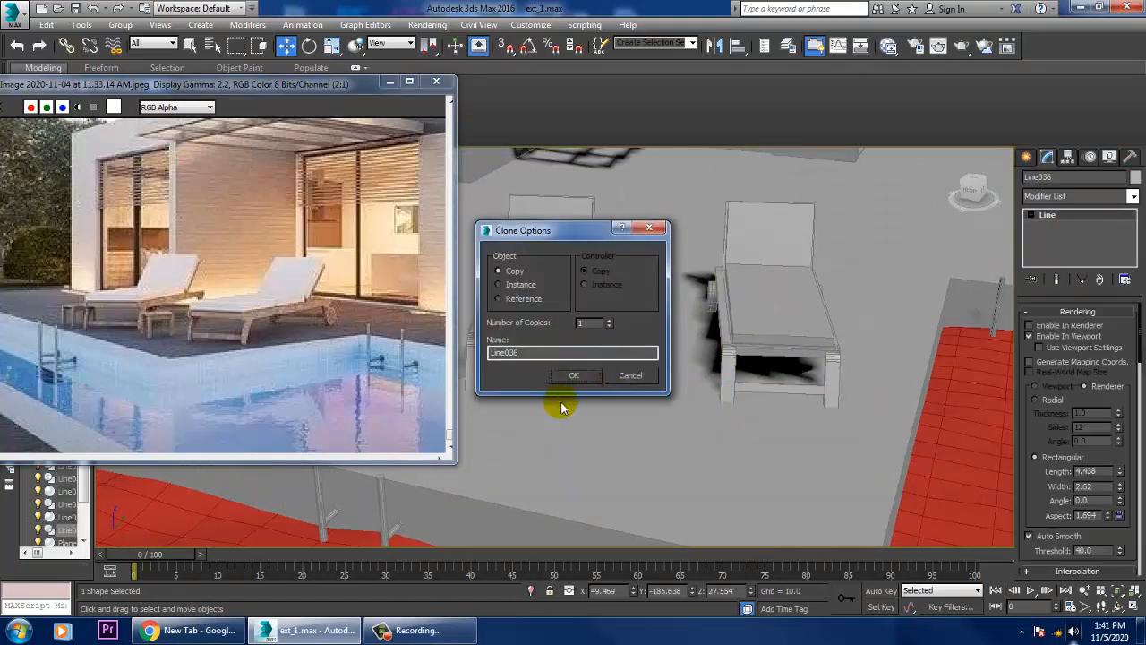
click(574, 375)
- Move the copied crossbar along Y to the other lounger's front legs and shift it along X to center it between them
alt+middle_drag(591, 376, 690, 341)
scroll(658, 371, up, 3)
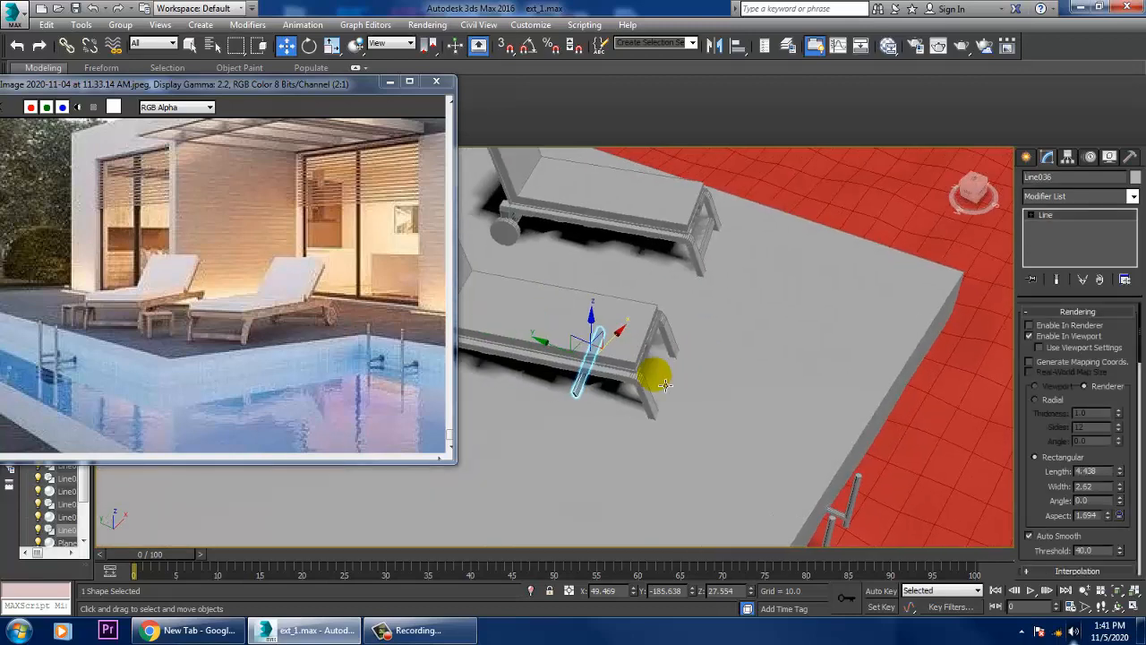
scroll(565, 367, up, 3)
drag(534, 349, 636, 371)
alt+middle_drag(694, 389, 703, 405)
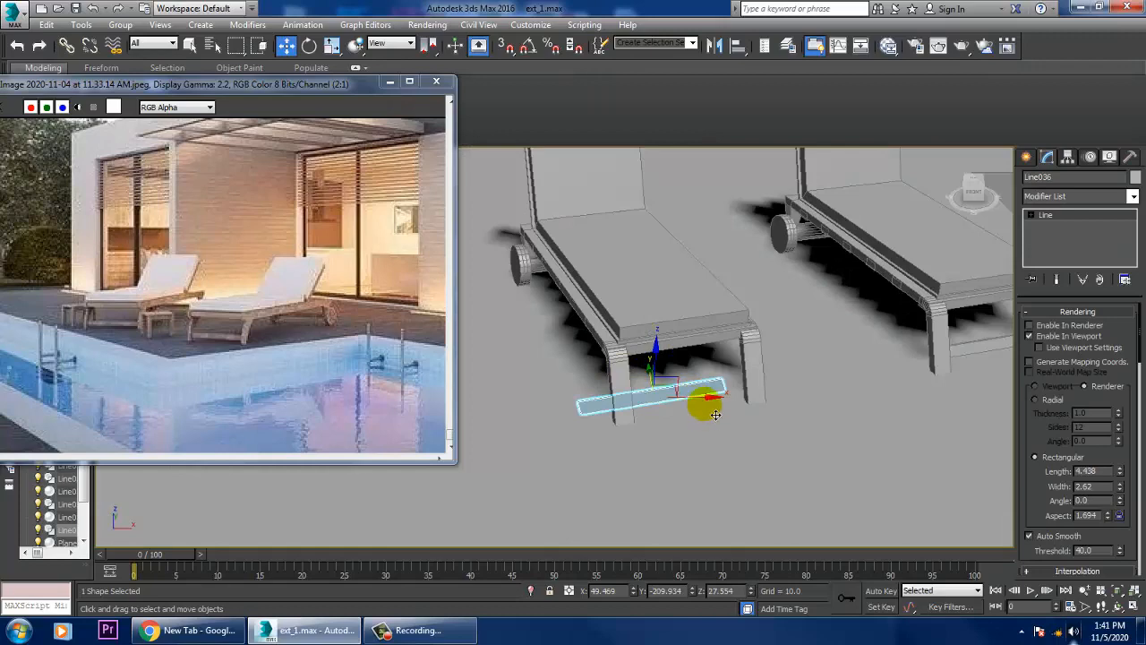
drag(708, 408, 743, 402)
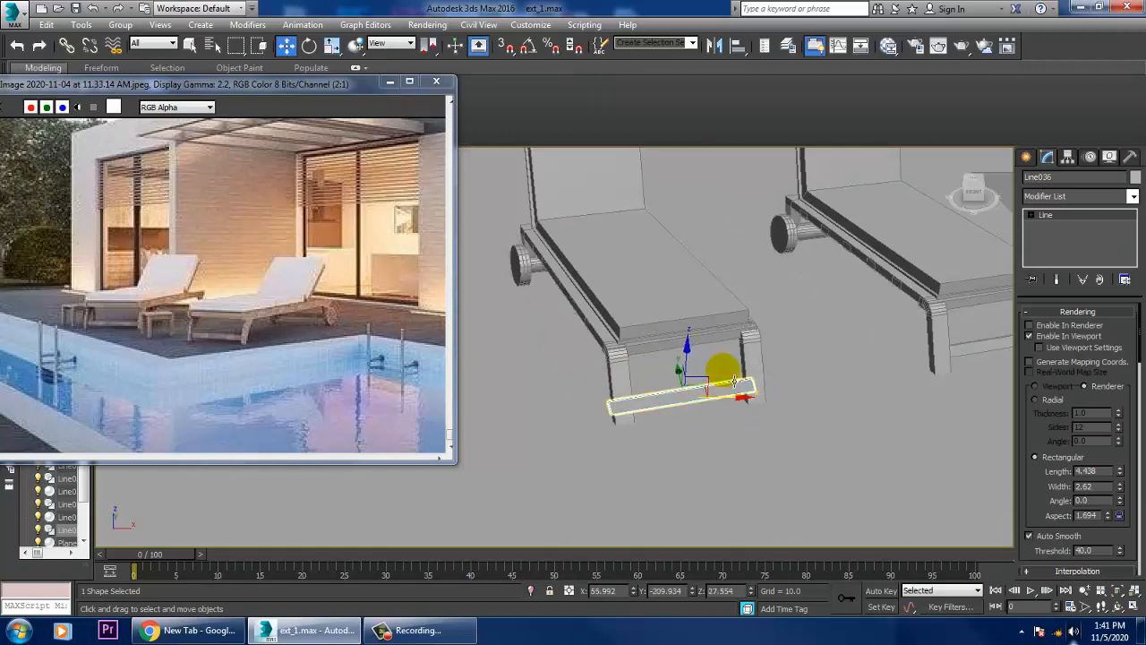
- Adjust the end vertices of the copied crossbar so it fits into both front legs, and leave vertex editing
mouse_move(725, 371)
alt+middle_down()
mouse_move(787, 387)
mouse_move(623, 404)
mouse_move(565, 426)
alt+middle_up()
scroll(787, 388, up, 3)
key(1)
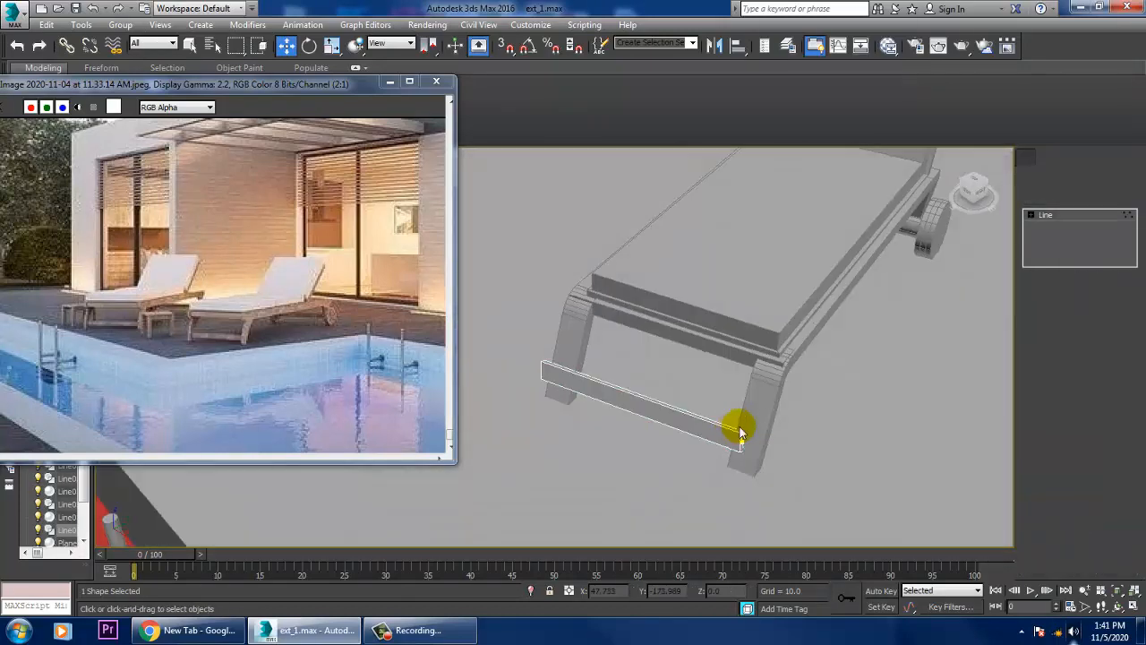
drag(702, 385, 785, 504)
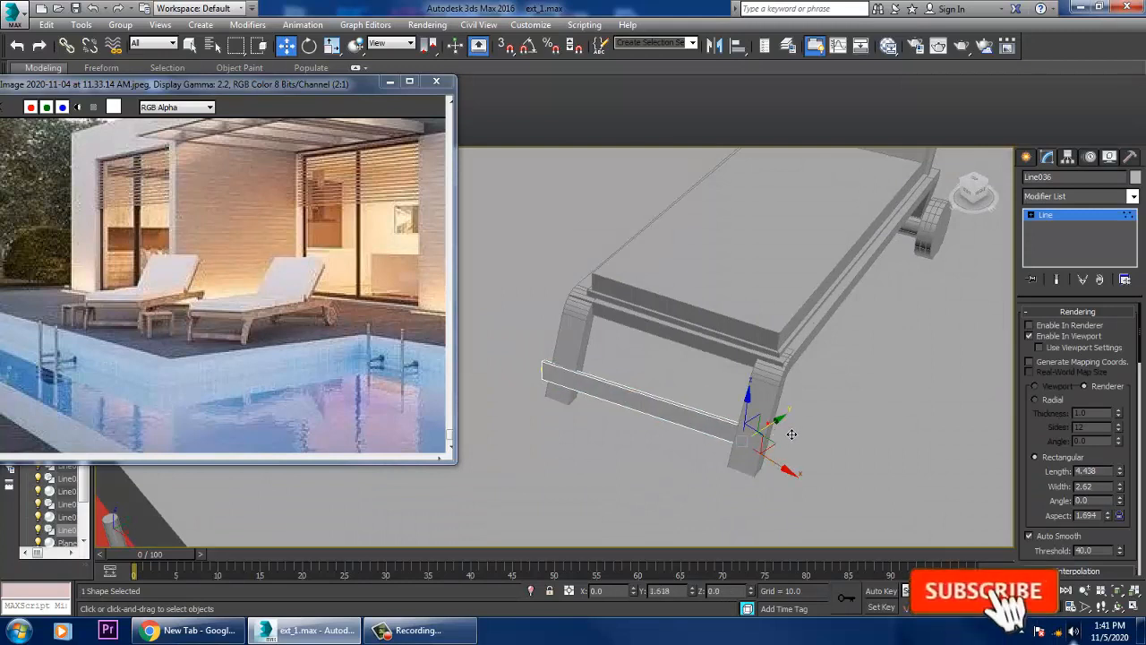
drag(487, 317, 637, 430)
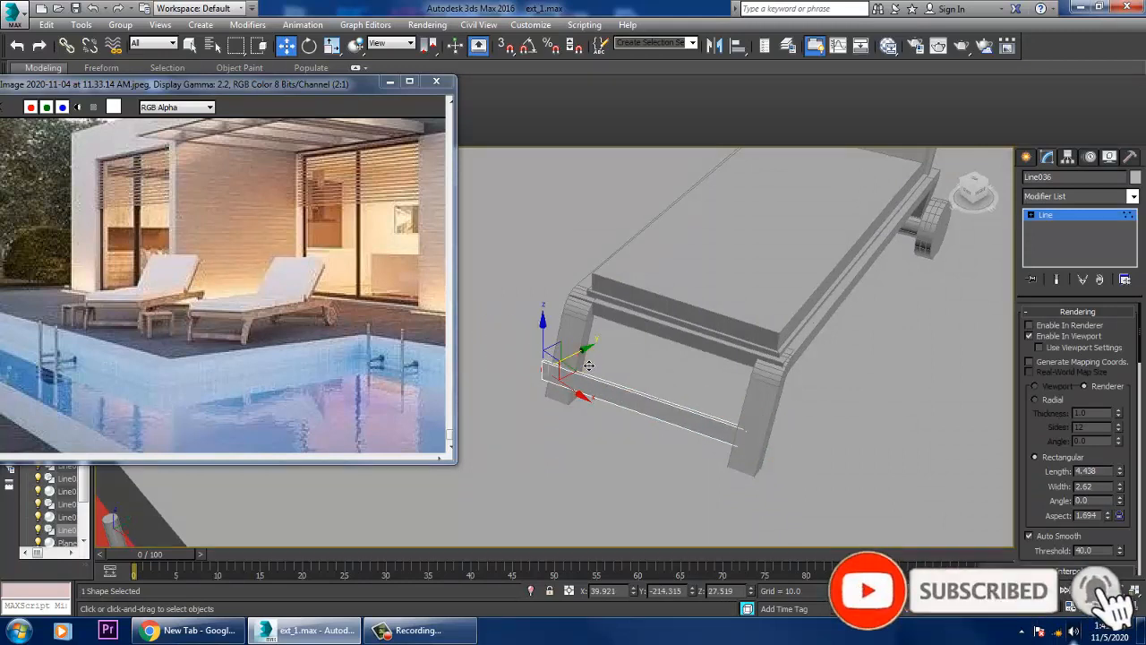
drag(589, 365, 598, 361)
alt+middle_drag(640, 389, 501, 311)
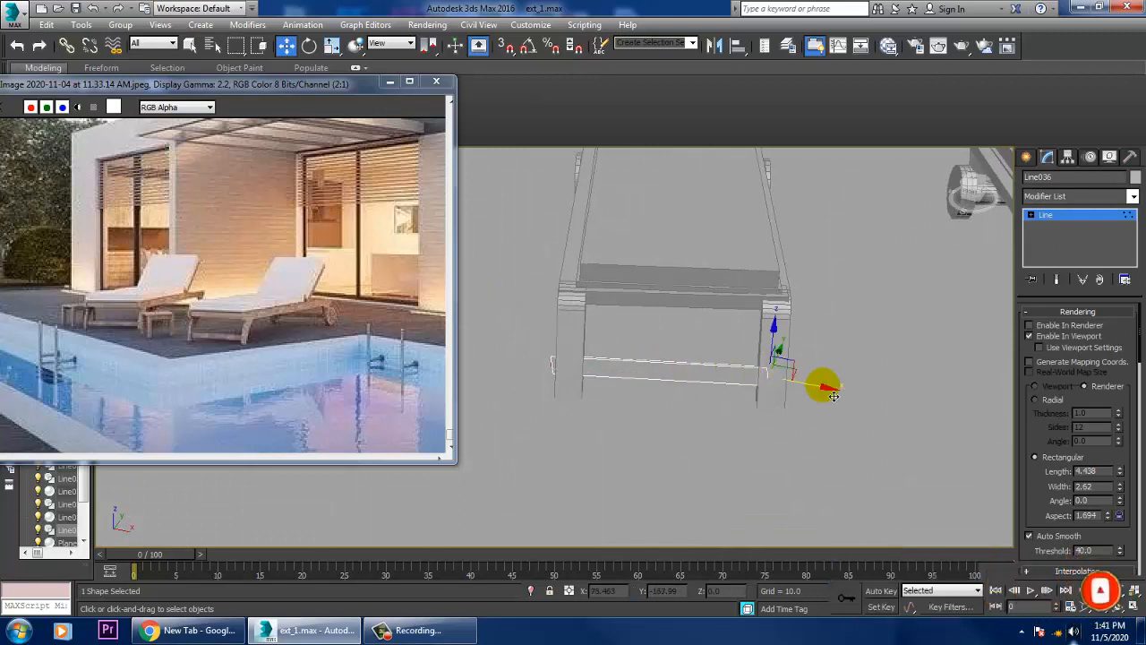
drag(828, 389, 842, 398)
alt+middle_drag(734, 328, 824, 397)
drag(798, 401, 808, 410)
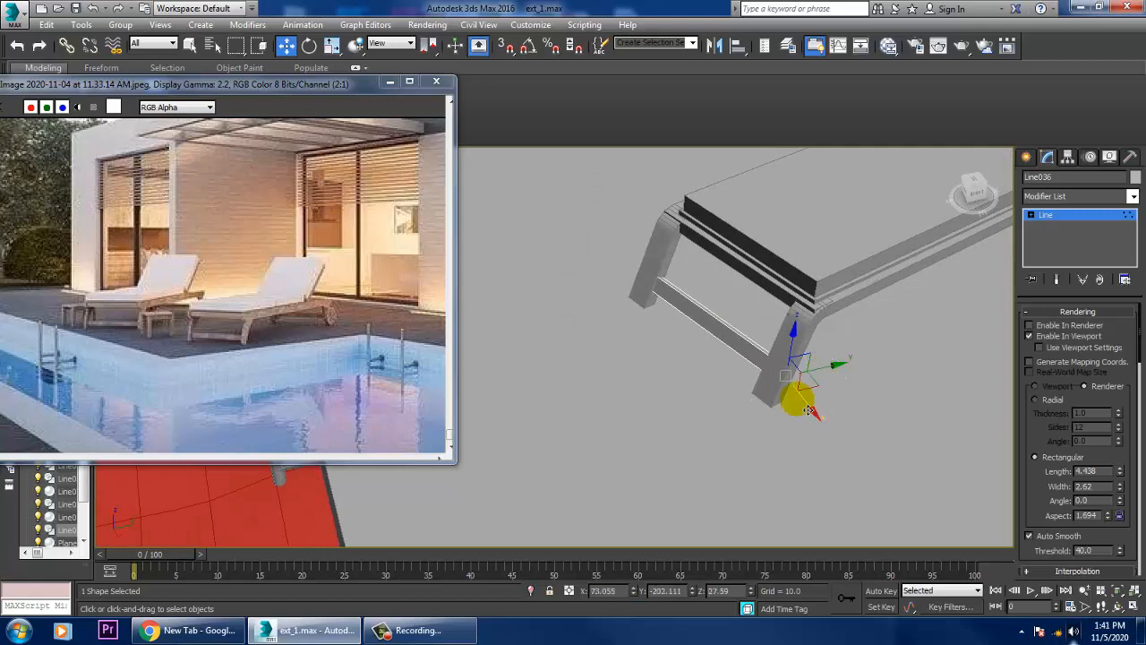
click(1058, 214)
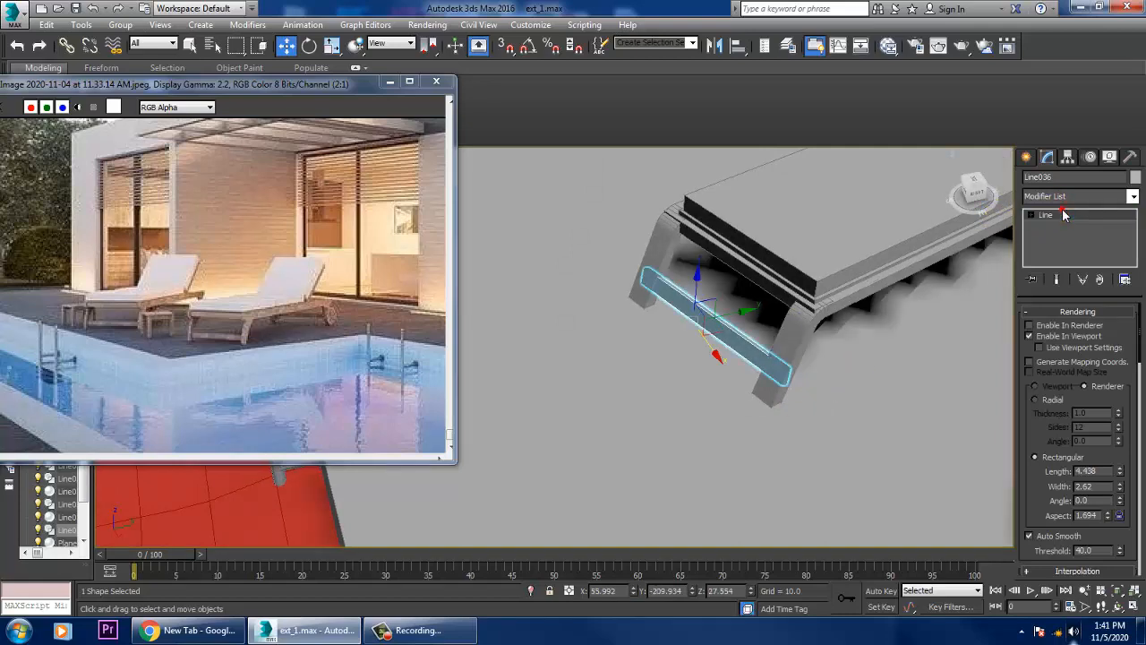
- Select the cushion of the lounger with the new crossbar and start editing its edges
middle_drag(887, 222, 767, 309)
scroll(856, 258, down, 4)
middle_drag(866, 267, 743, 300)
click(832, 303)
scroll(834, 299, up, 3)
alt+middle_drag(817, 315, 846, 320)
scroll(845, 321, up, 4)
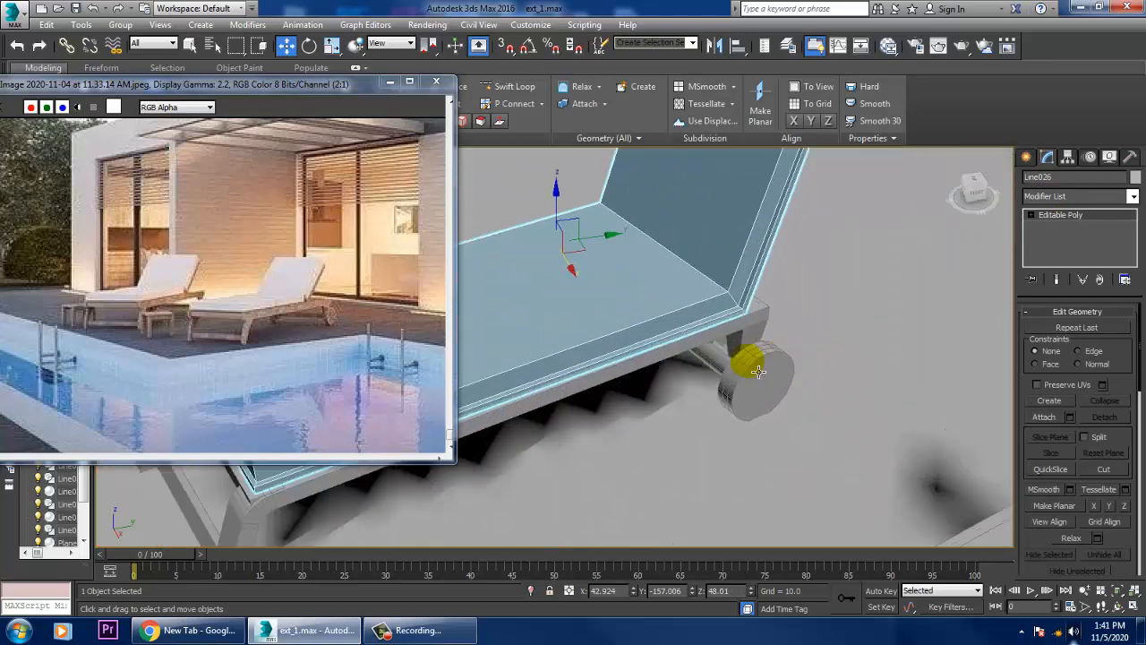
alt+middle_drag(757, 373, 847, 315)
alt+middle_drag(650, 343, 700, 361)
scroll(676, 338, down, 3)
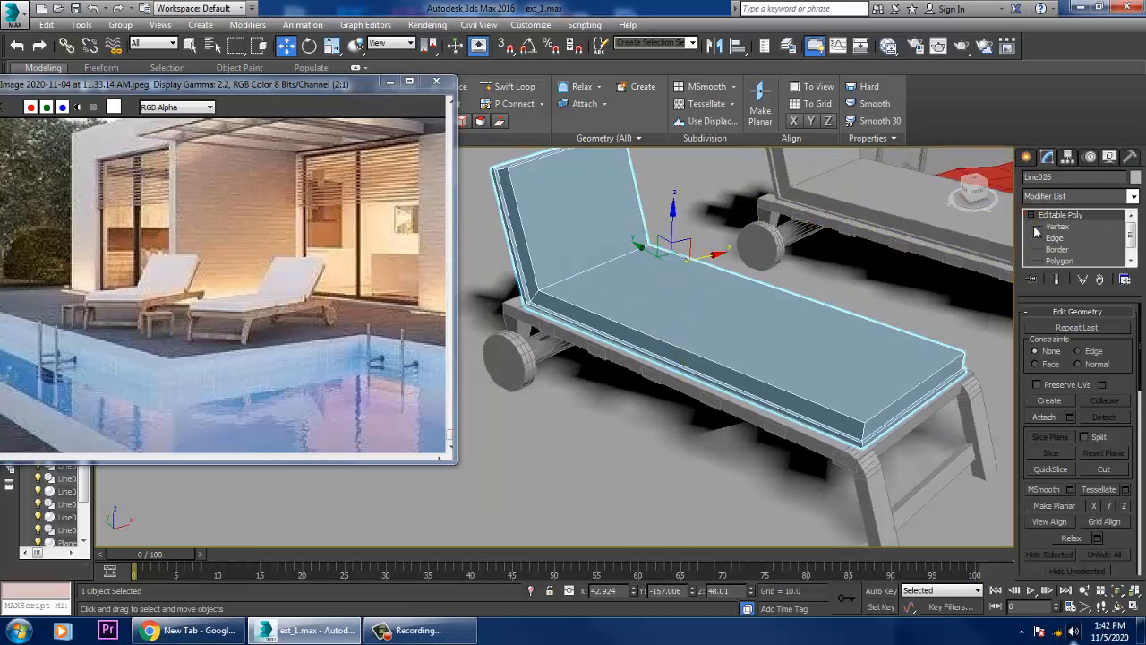
click(1055, 238)
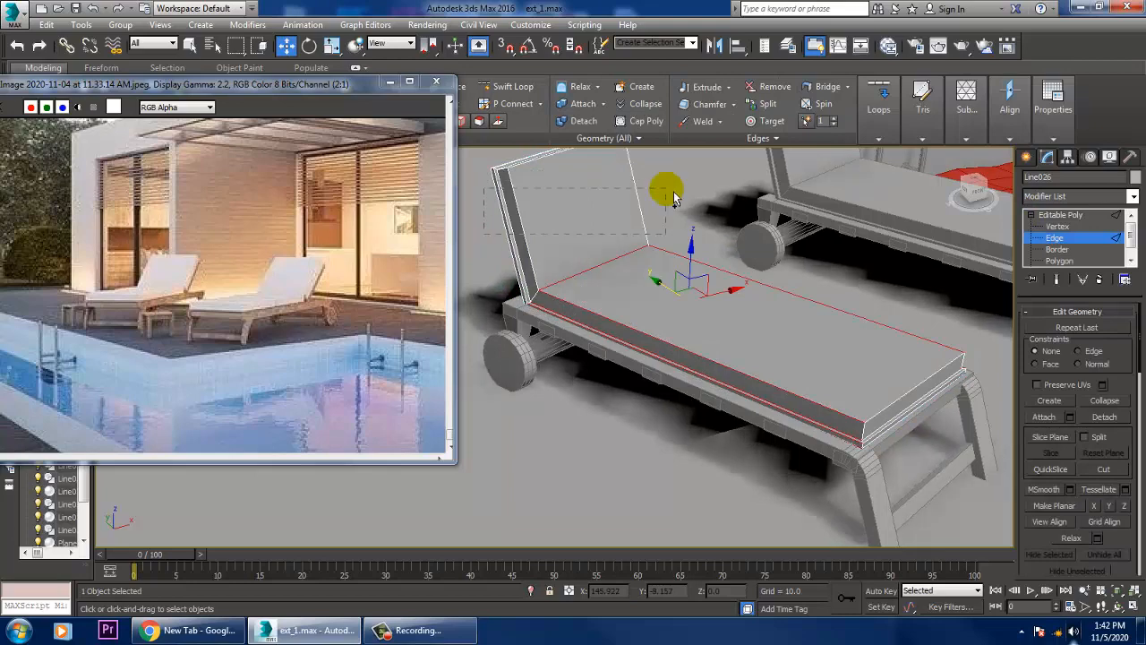
ctrl+drag(673, 197, 674, 197)
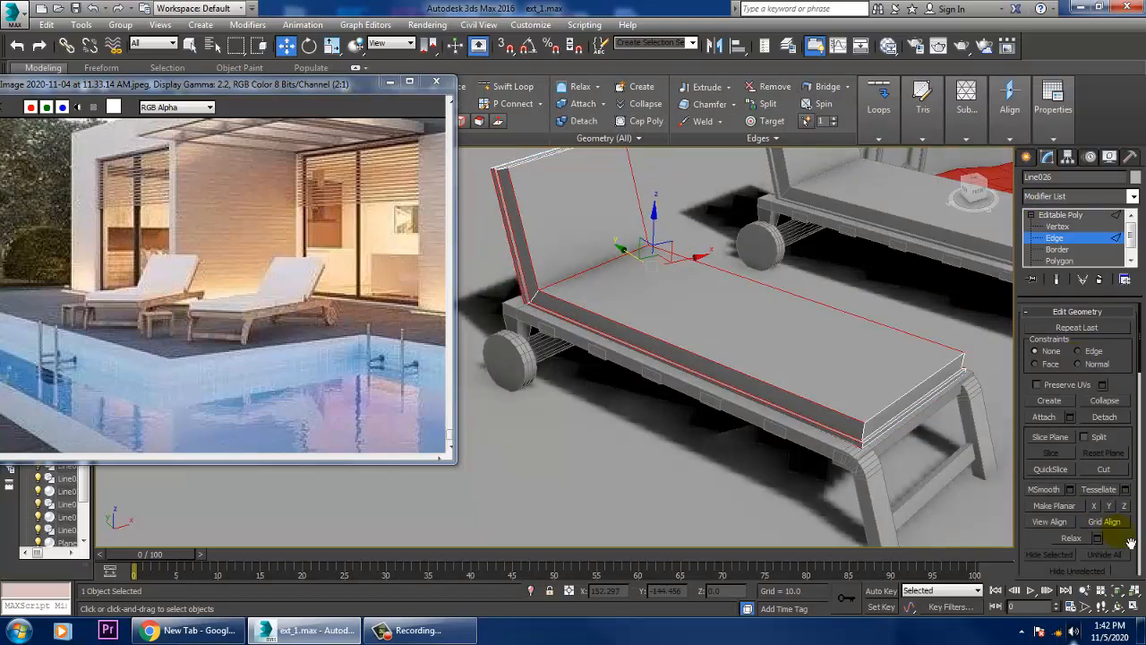
drag(1129, 540, 1121, 282)
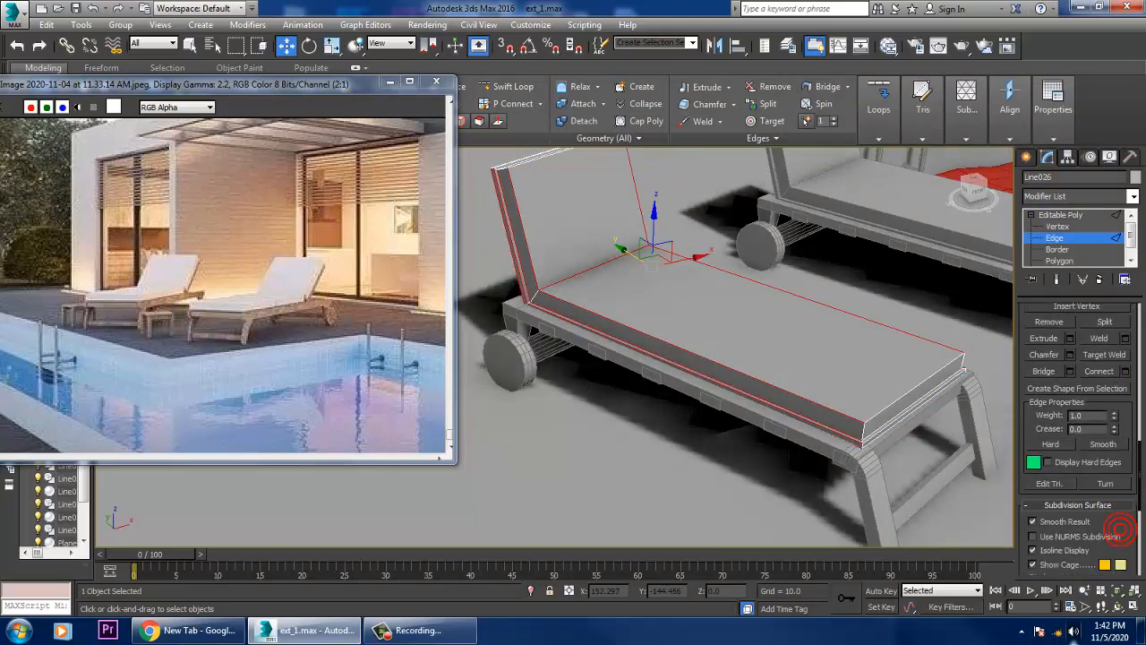
click(1126, 371)
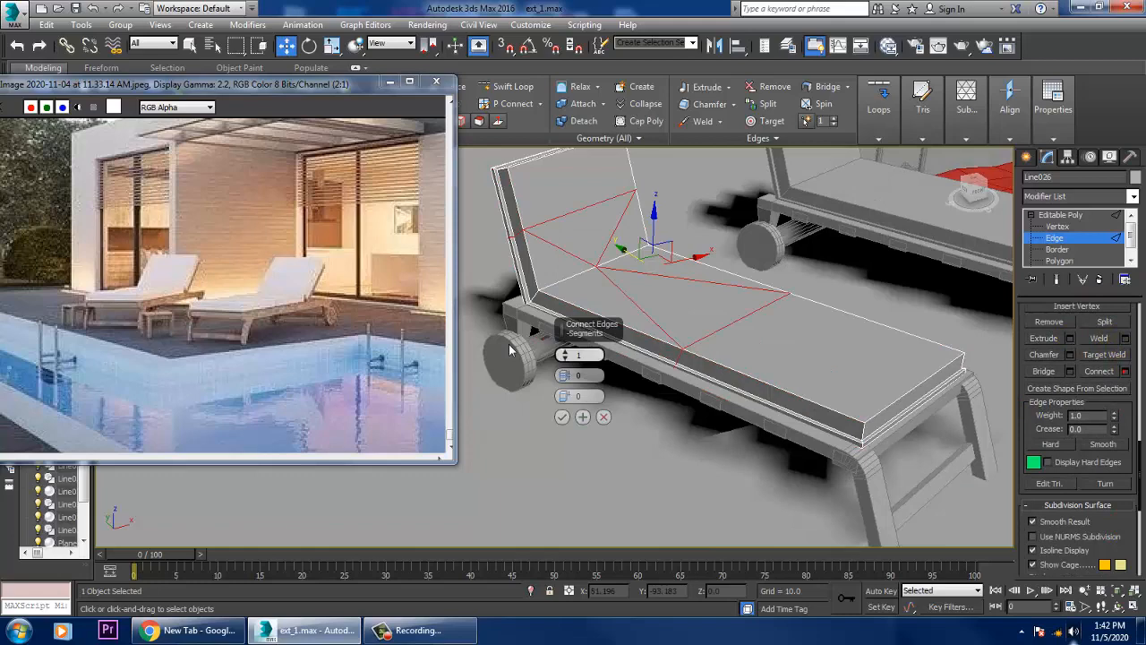
click(605, 416)
- Select the lengthwise edges of the cushion's seat and connect them with 8 segments
alt+middle_drag(691, 312, 756, 230)
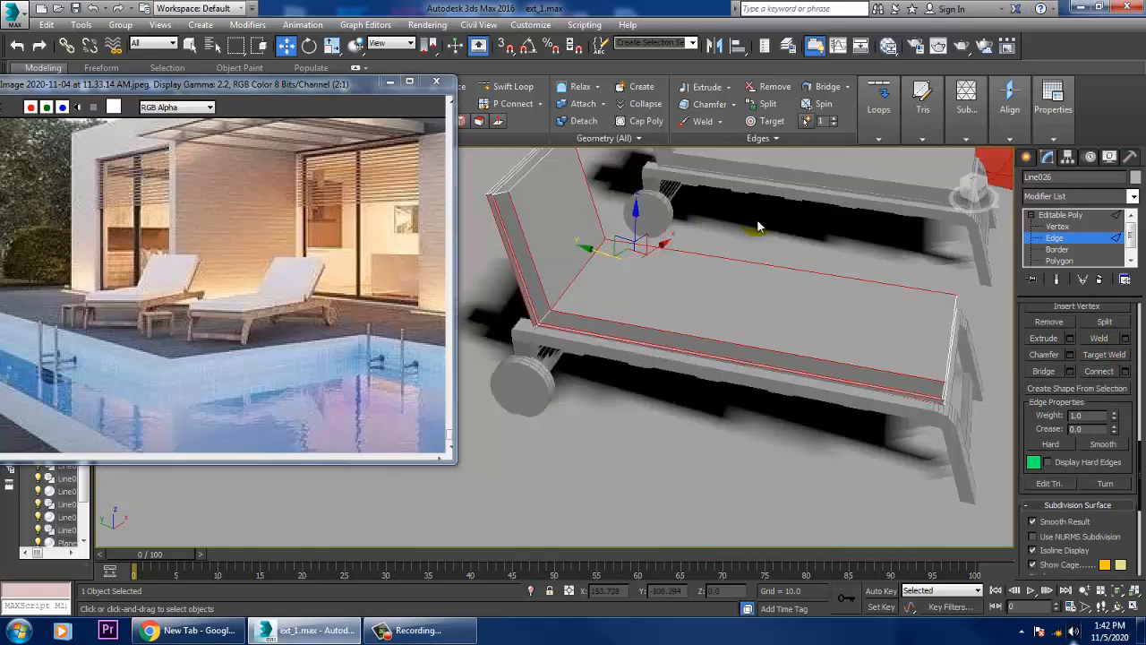
drag(758, 221, 757, 503)
click(1126, 373)
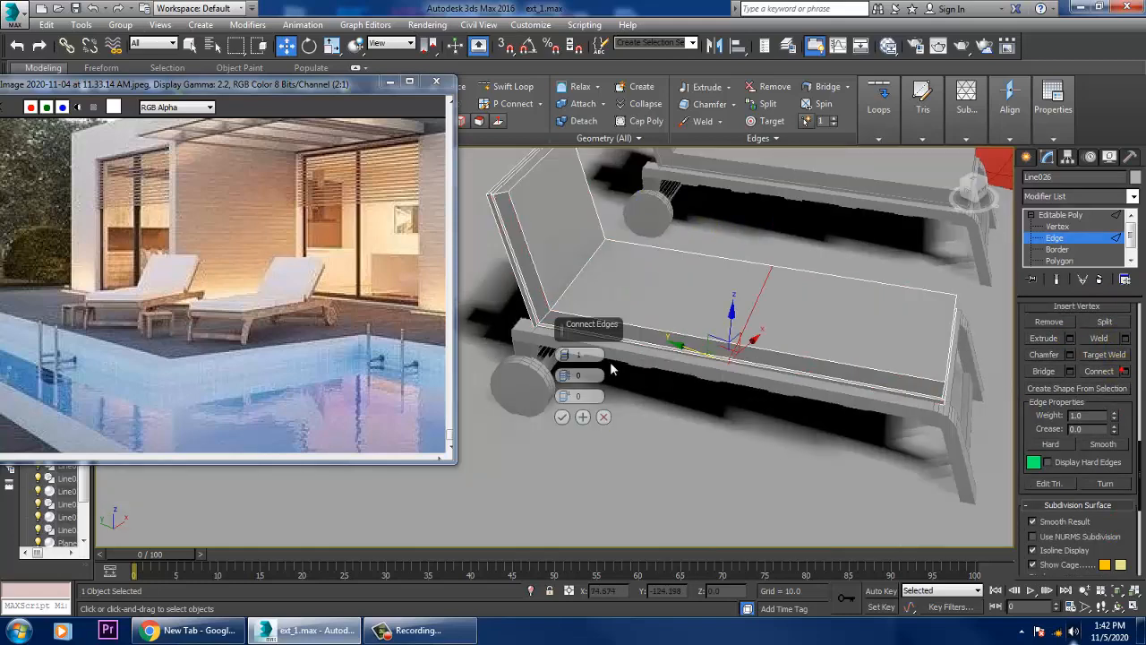
click(566, 355)
click(566, 356)
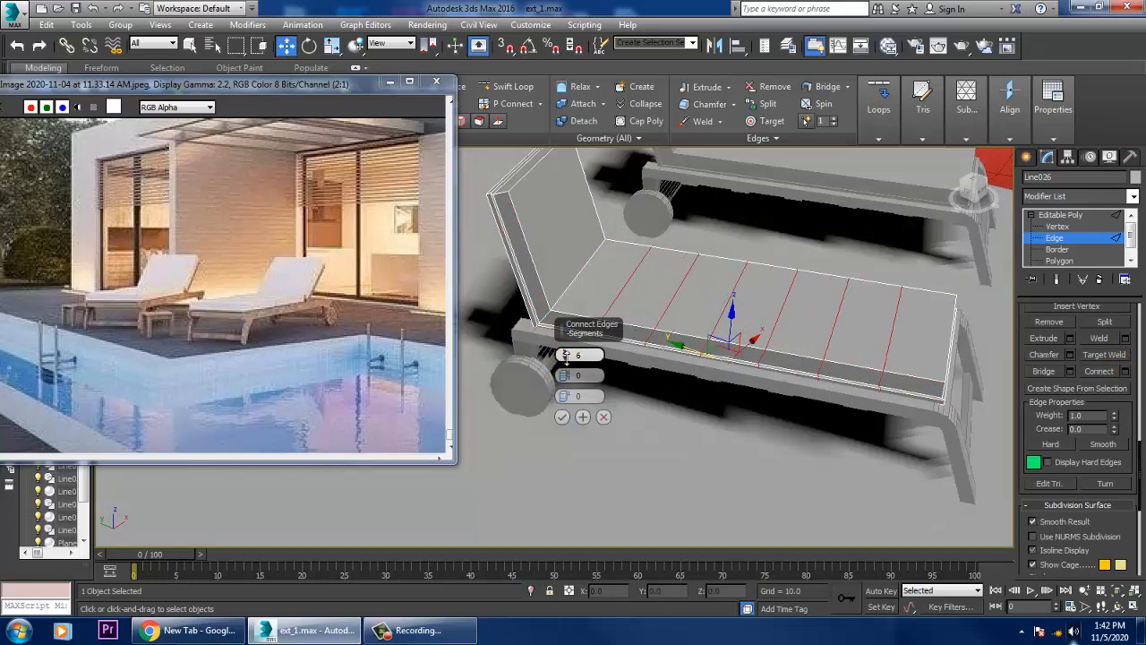
click(566, 356)
click(567, 355)
click(561, 419)
- Select the lengthwise edges of the cushion's backrest and connect them with 7 segments
alt+middle_drag(561, 419, 599, 360)
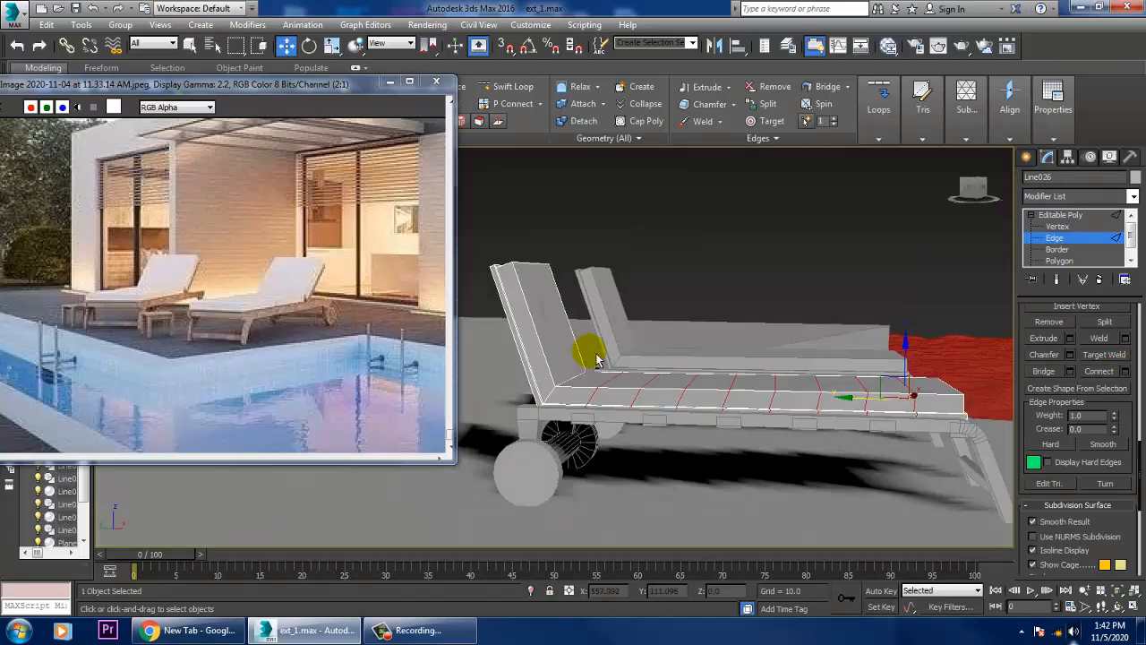
drag(593, 315, 594, 317)
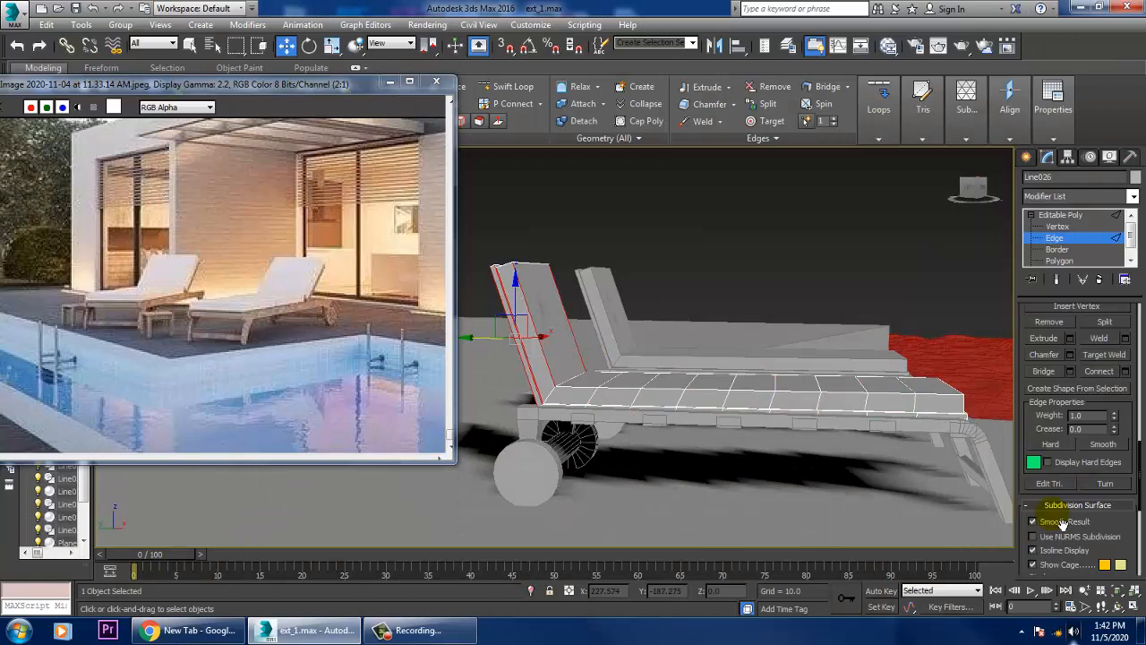
click(1125, 372)
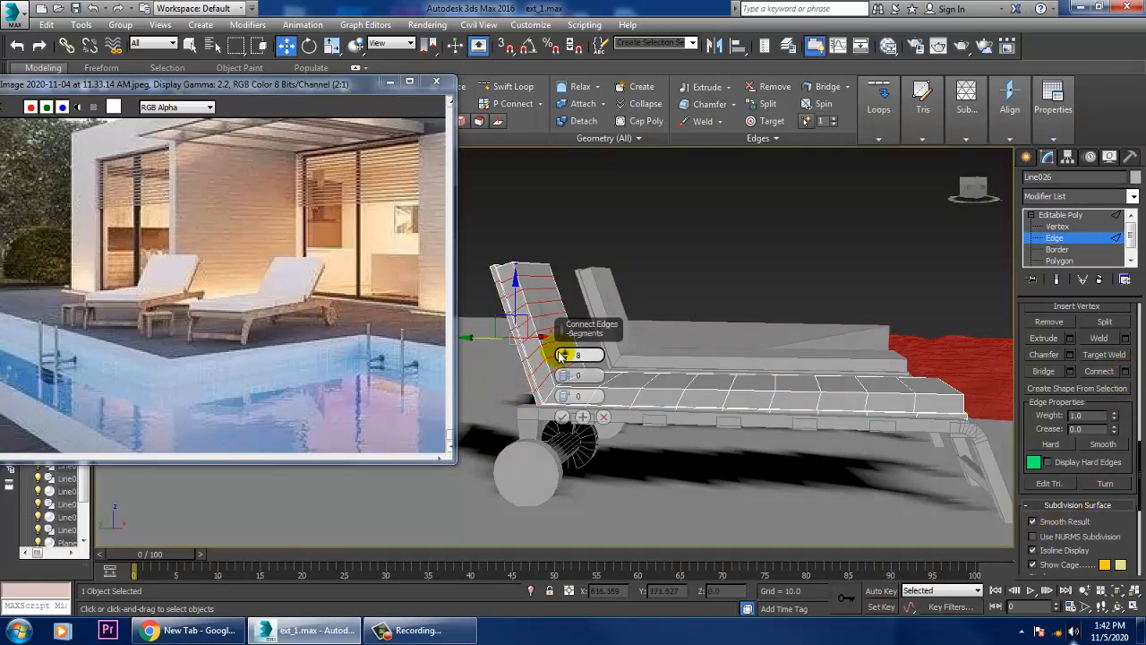
click(561, 416)
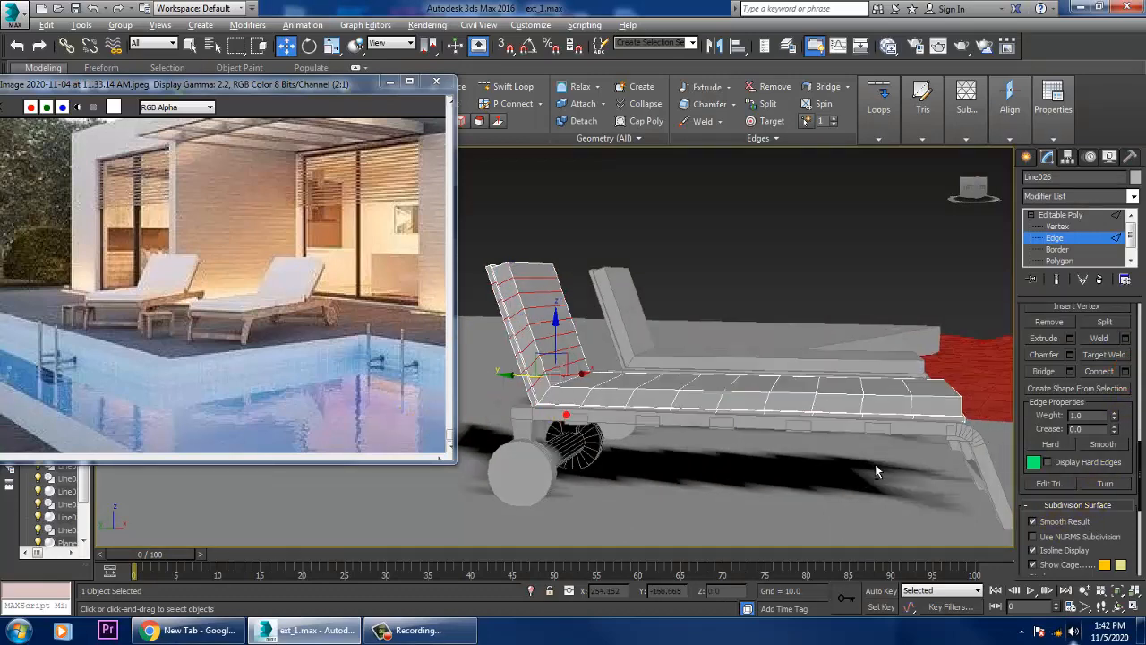
- Select all crosswise edges of the seat and backrest and connect them with 7 segments
alt+middle_drag(573, 421, 686, 384)
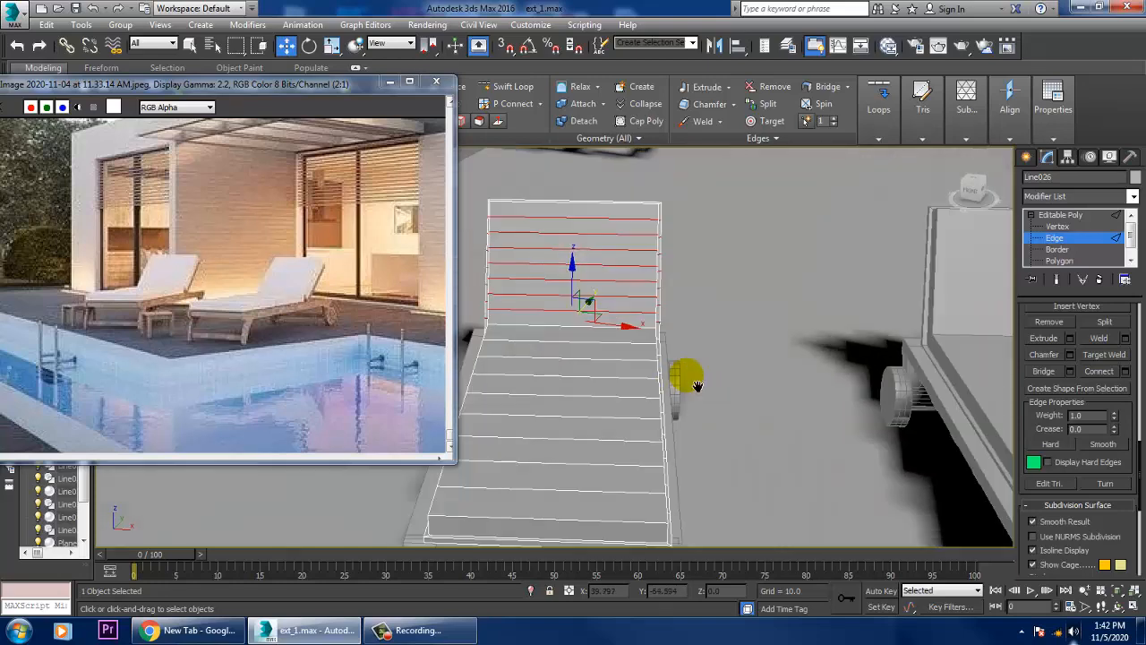
drag(589, 511, 596, 559)
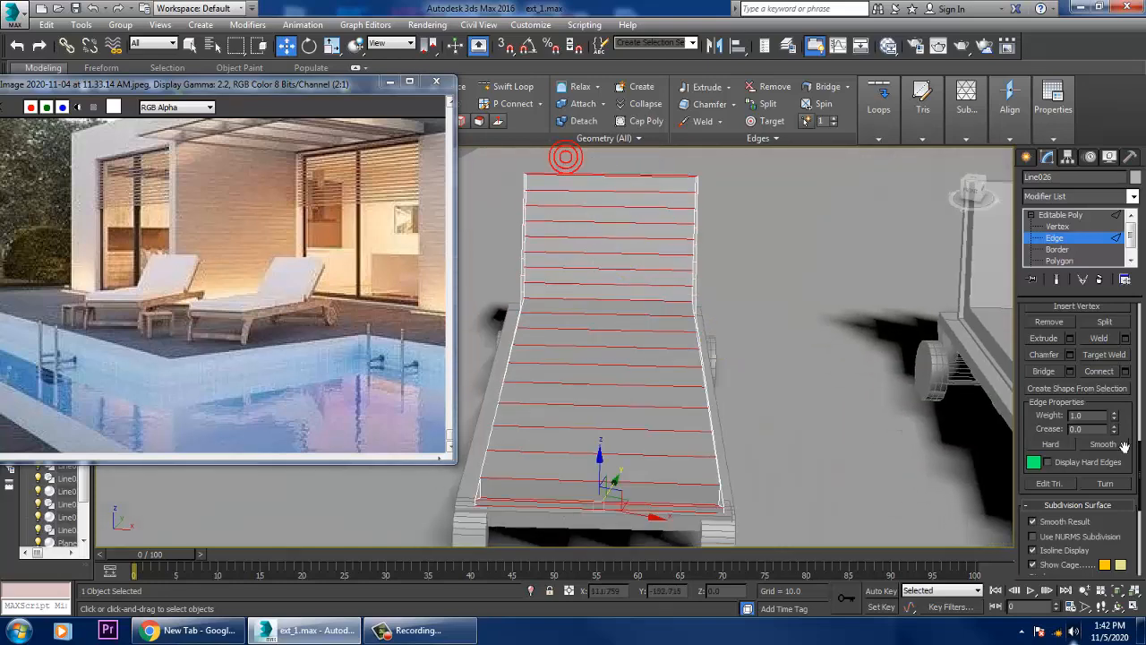
click(1126, 372)
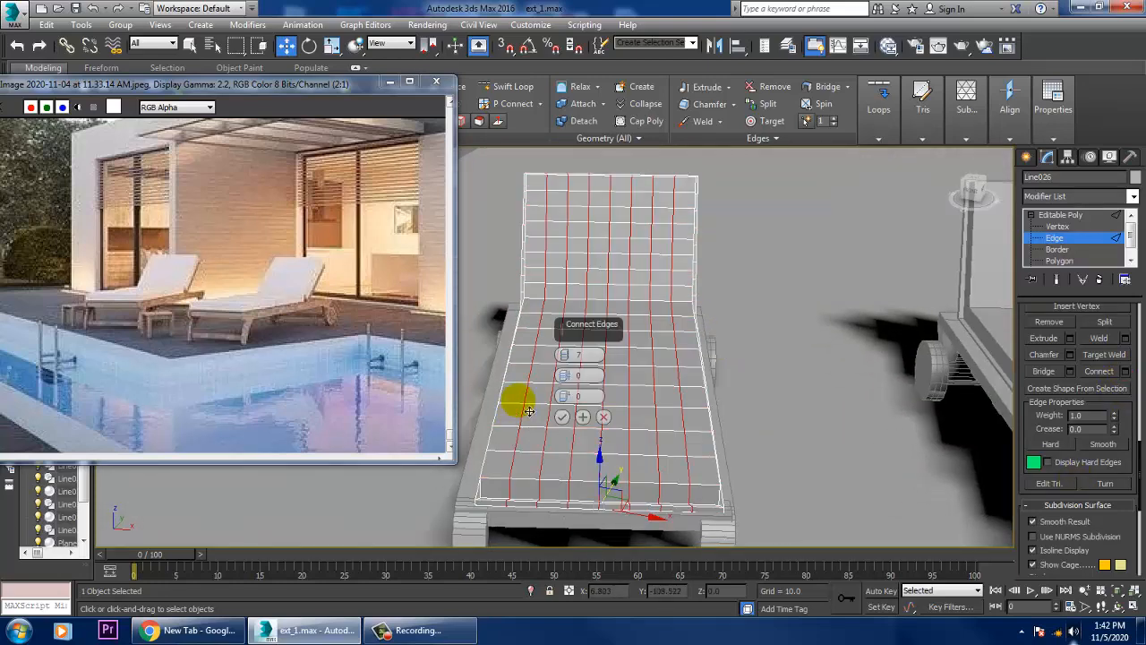
click(561, 416)
- Add an edge loop around the thickness of the cushion's side with Swift Loop, and return to the Move tool
alt+middle_drag(559, 415, 549, 205)
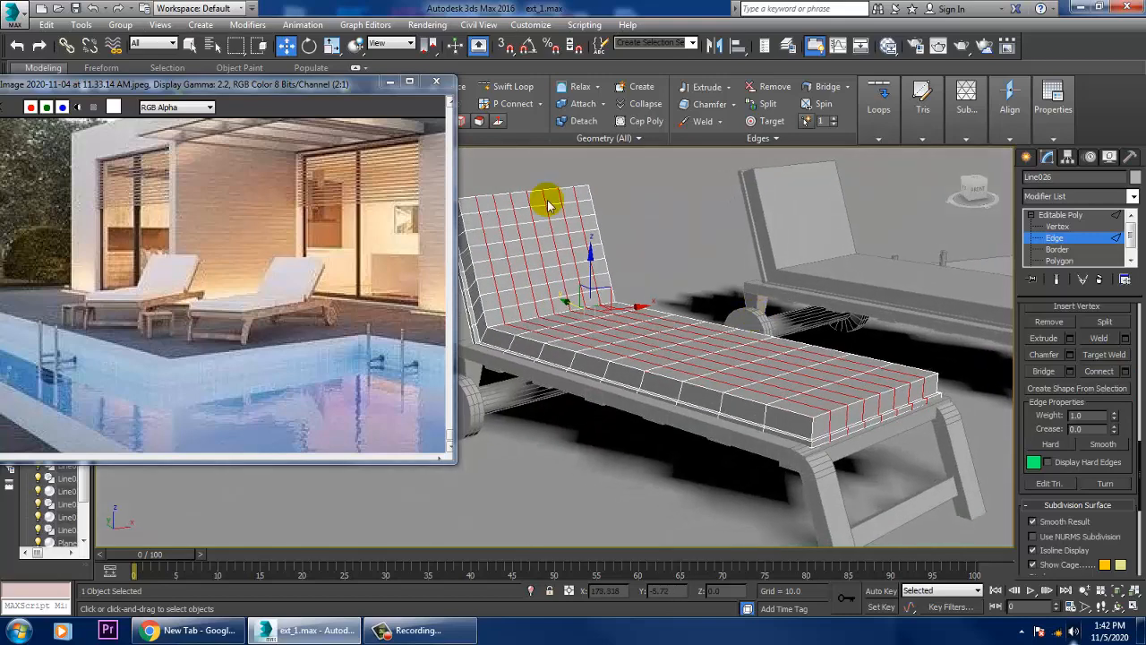
click(507, 90)
click(815, 417)
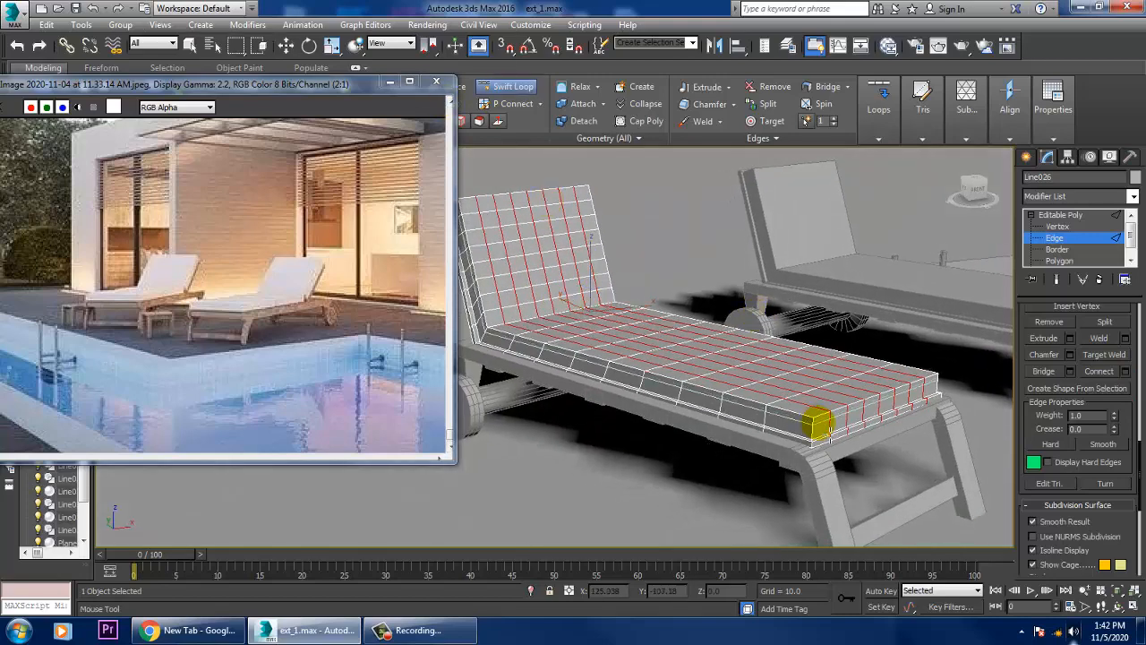
key(w)
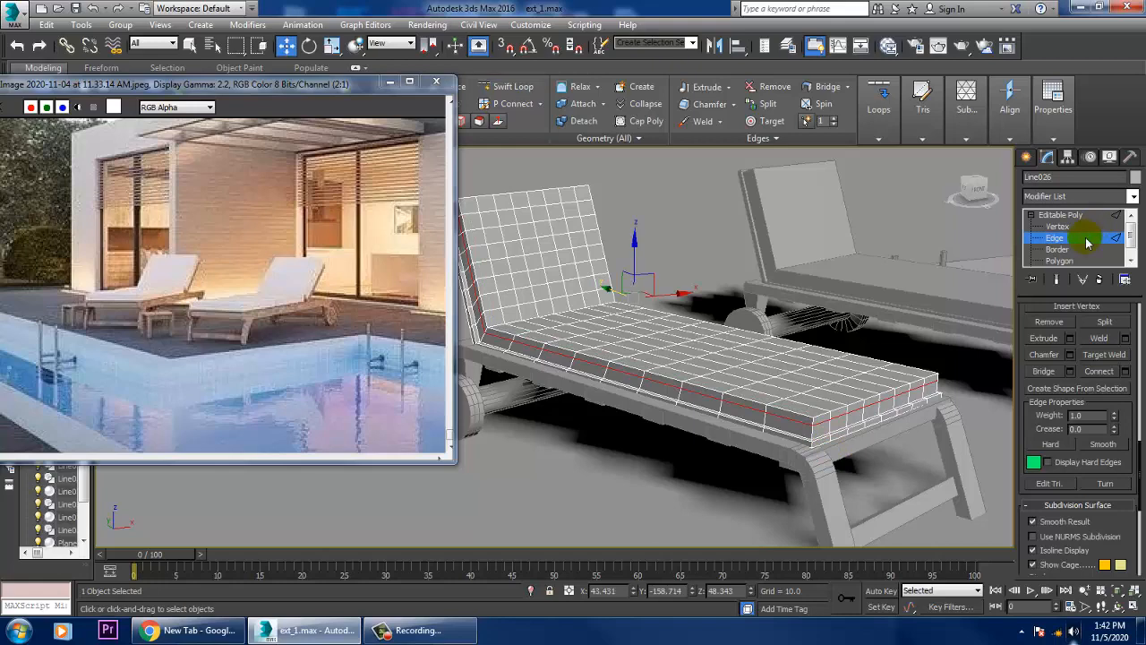
- Leave edge editing of the first lounger's cushion and apply a MeshSmooth modifier to it
click(1080, 217)
click(1133, 196)
scroll(1113, 294, down, 3)
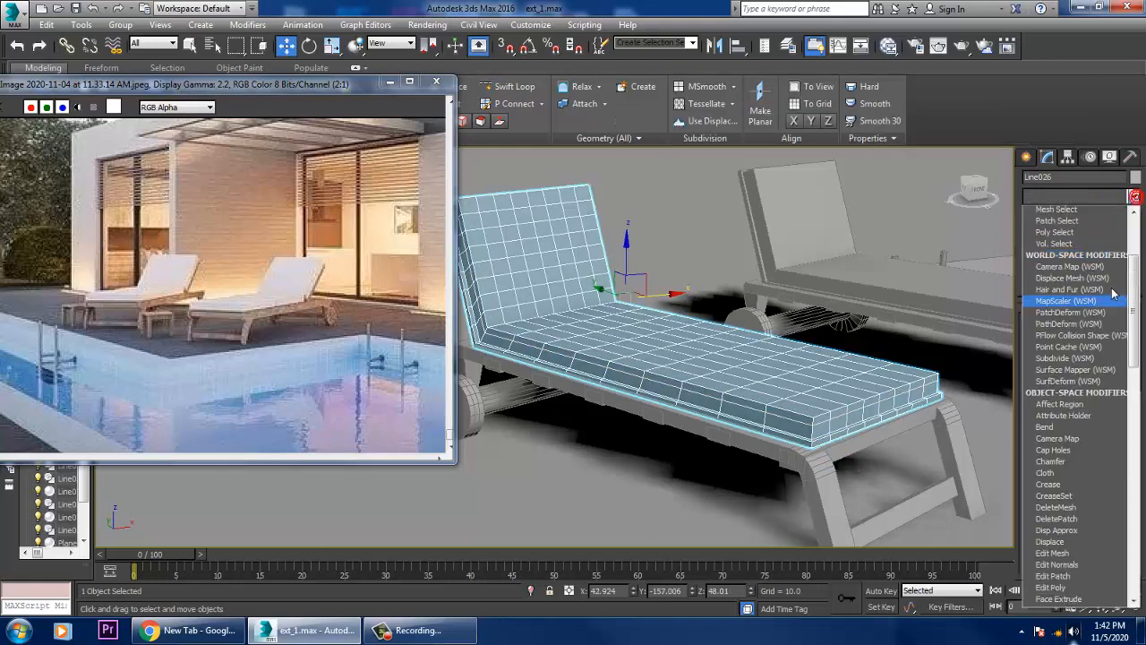
scroll(1113, 294, down, 10)
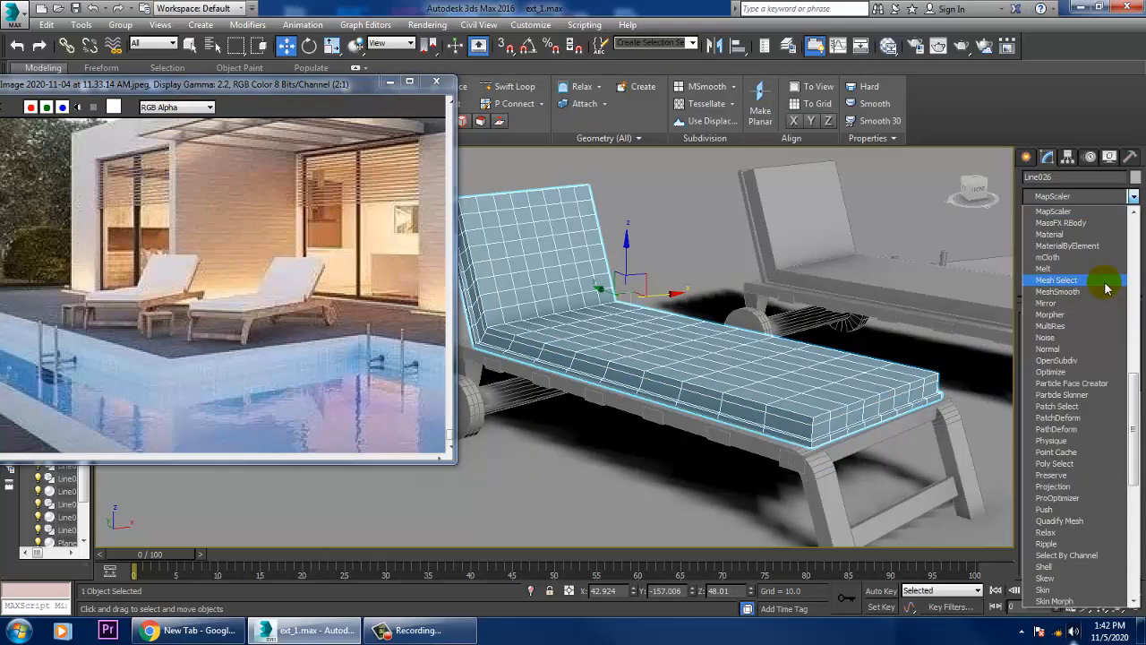
click(1092, 293)
- Delete the unsmoothed cushion on the second lounger and place one copy of the smoothed cushion there
alt+middle_drag(899, 366, 839, 387)
click(895, 344)
key(Delete)
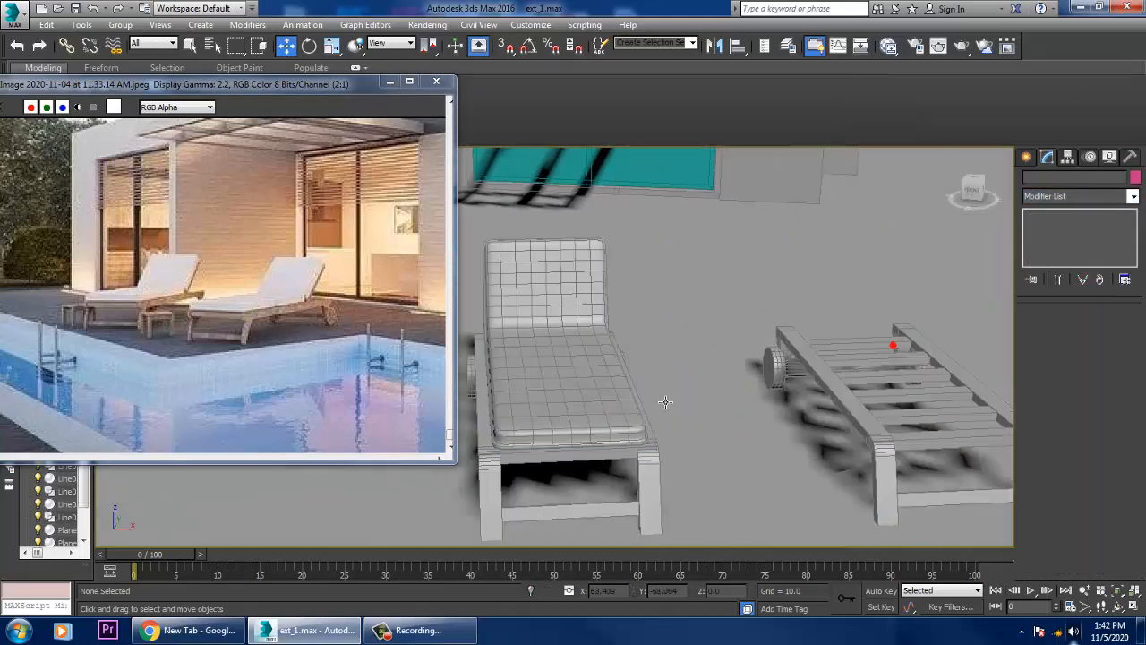
click(619, 374)
alt+middle_drag(619, 374, 612, 346)
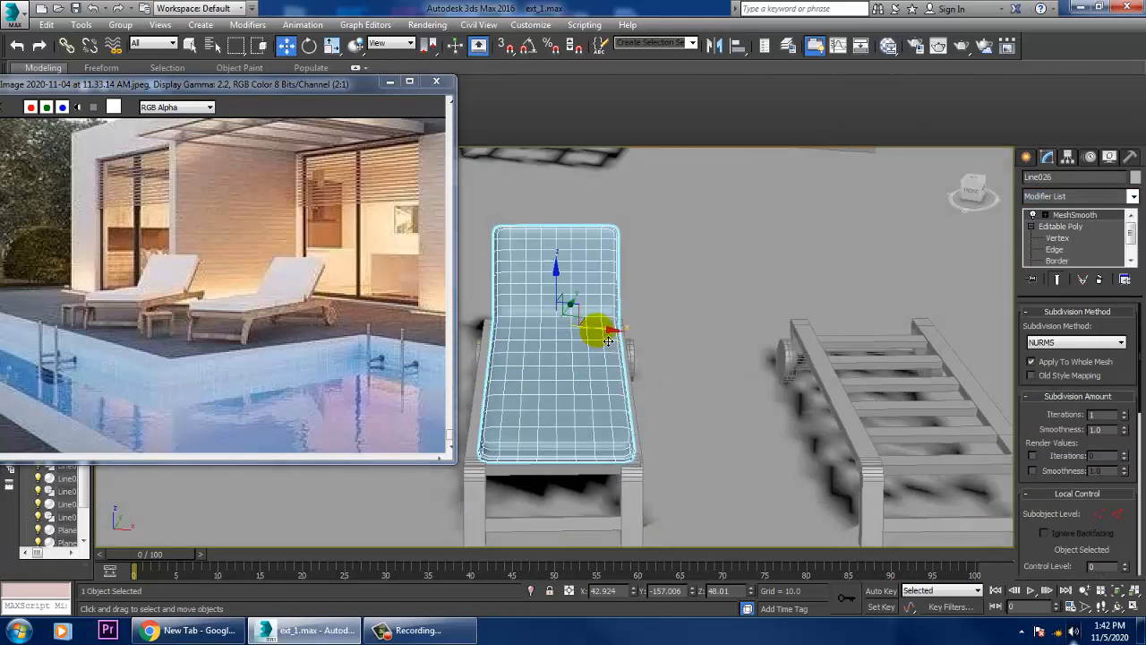
shift+drag(609, 340, 967, 335)
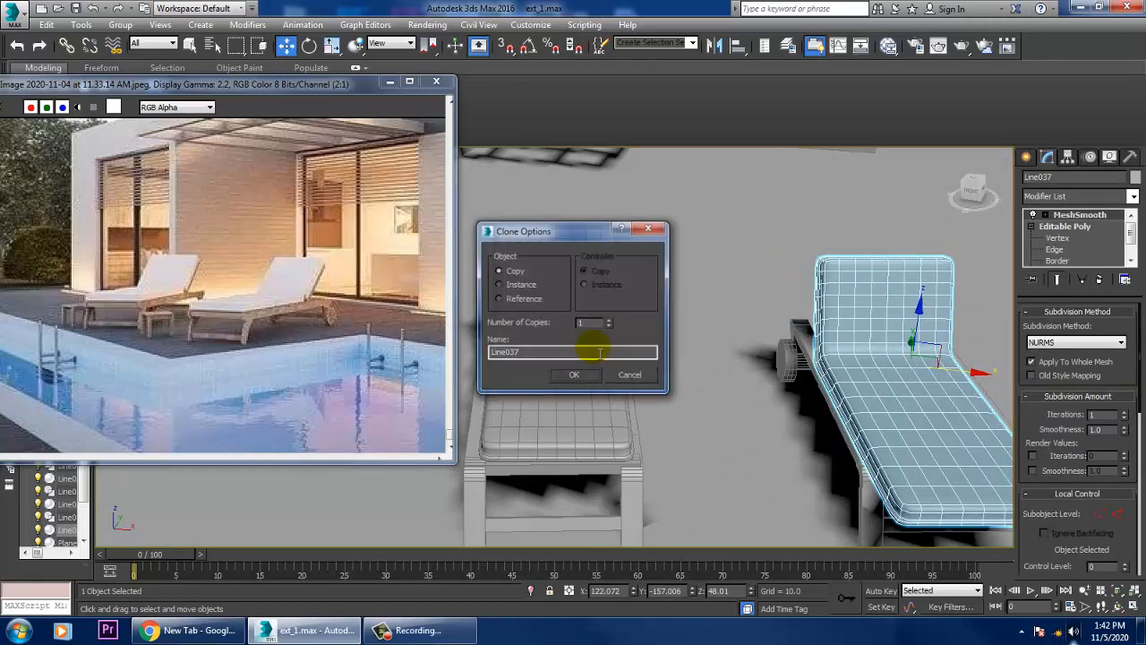
click(574, 375)
- Set the reference coordinate system to Local and shift the copied cushion until it sits centered on the second lounger's frame
alt+middle_drag(575, 375, 580, 238)
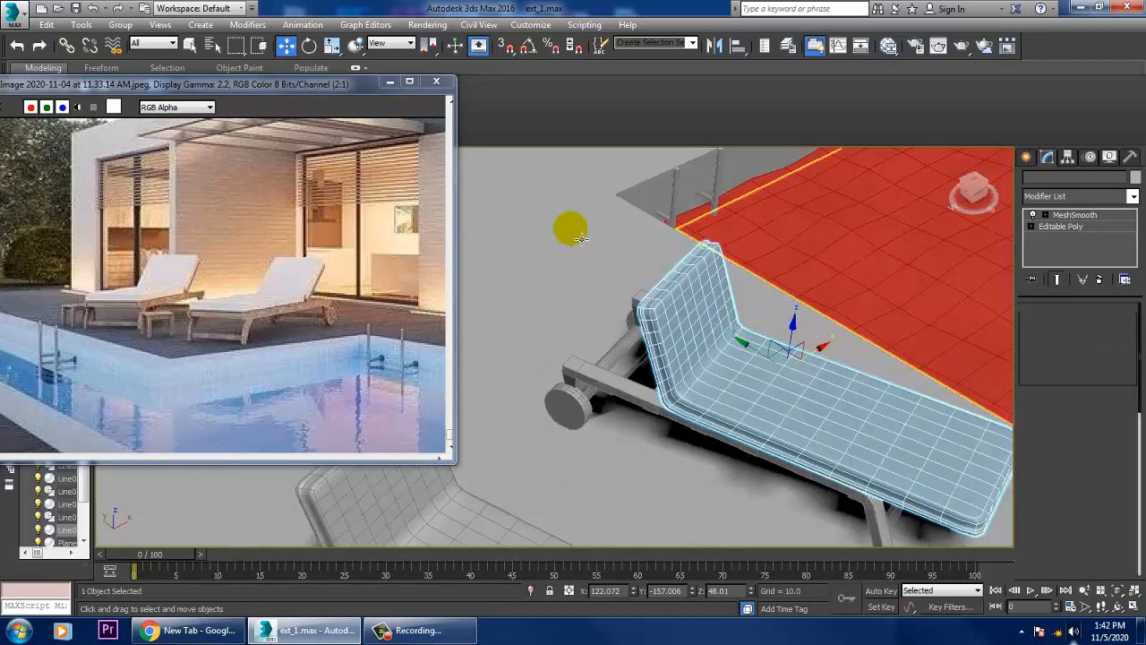
click(394, 43)
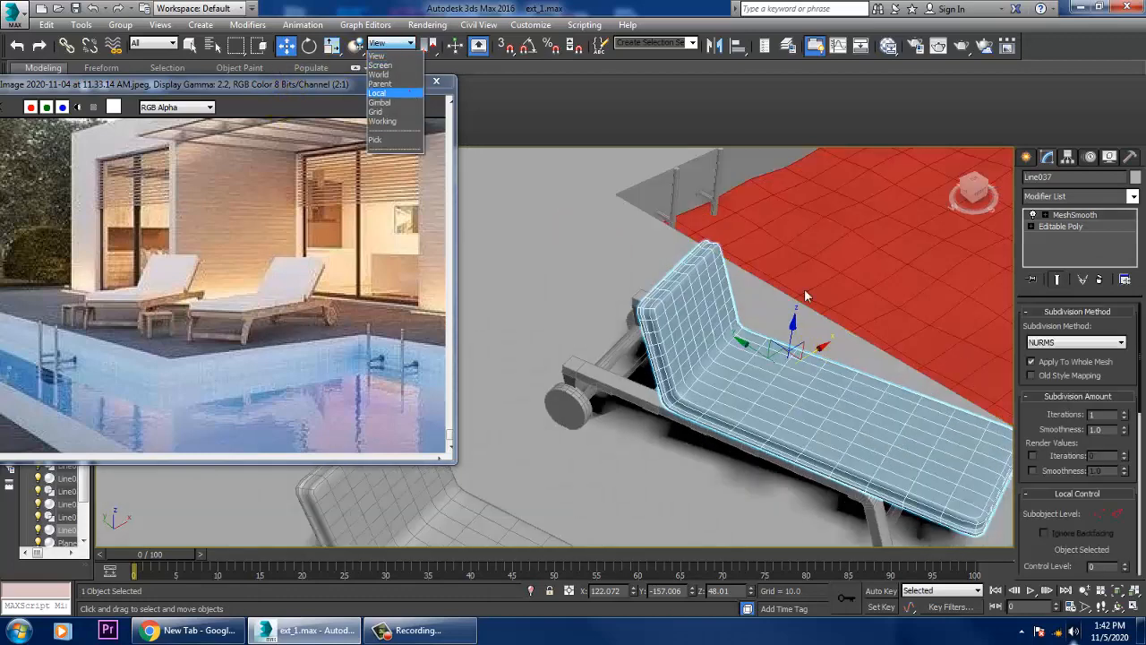
alt+middle_drag(806, 297, 855, 394)
drag(795, 387, 746, 378)
alt+middle_drag(745, 378, 627, 328)
drag(685, 337, 695, 338)
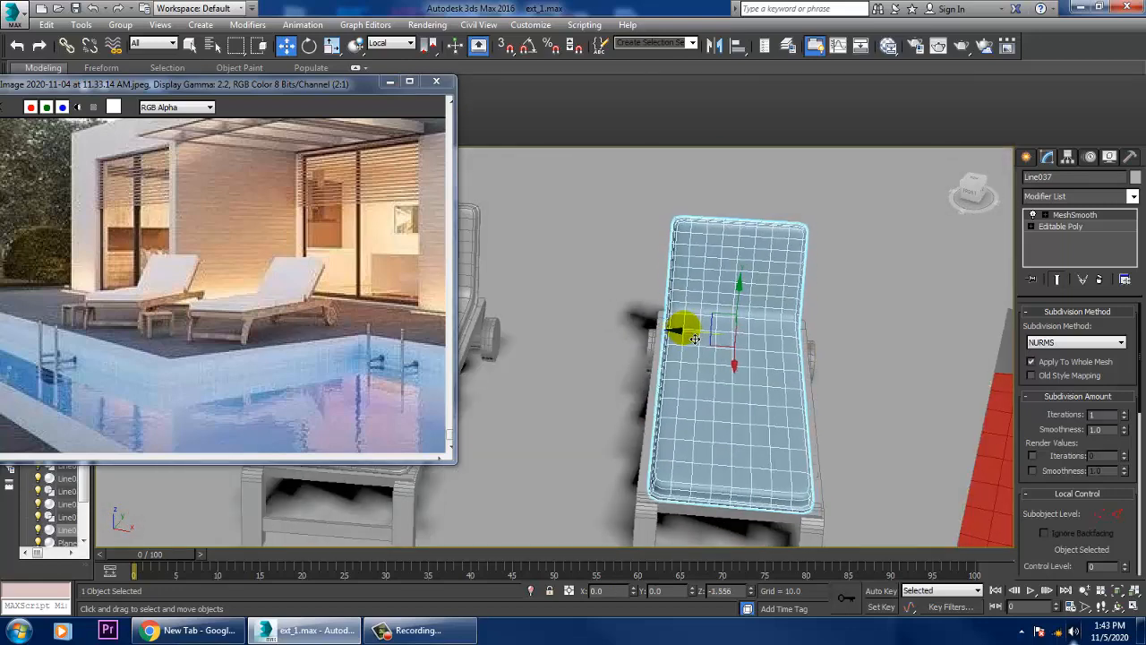
alt+middle_drag(686, 328, 757, 403)
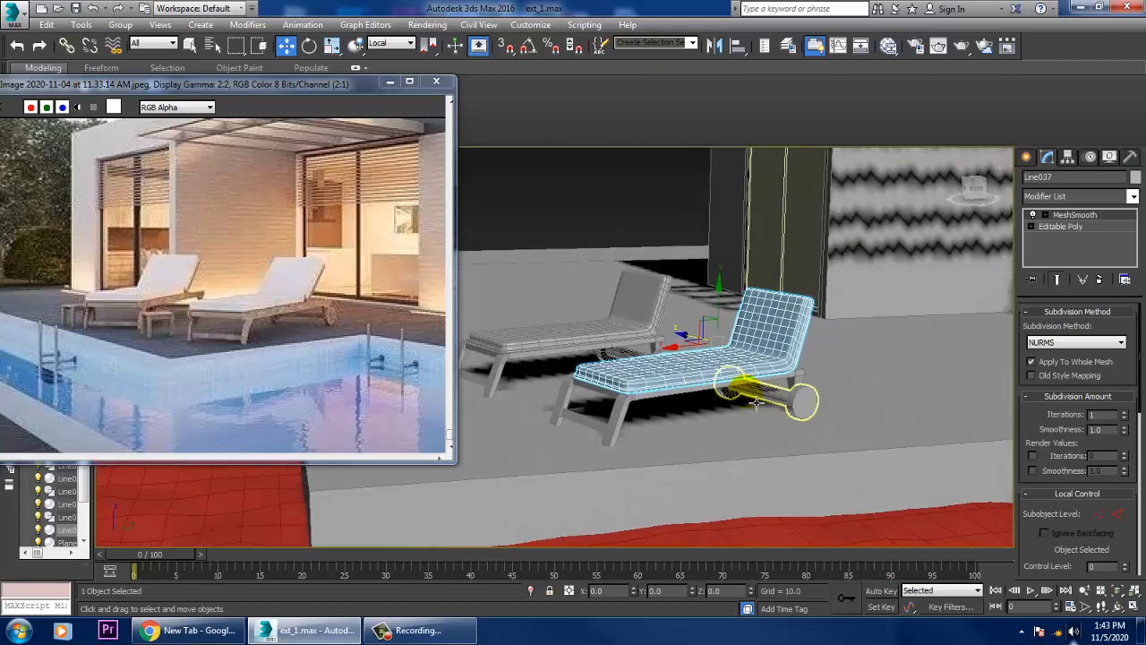
- Create a flat box about 16 by 16 units on the deck between the front ends of the two loungers
scroll(750, 439, down, 8)
alt+middle_drag(752, 475, 615, 501)
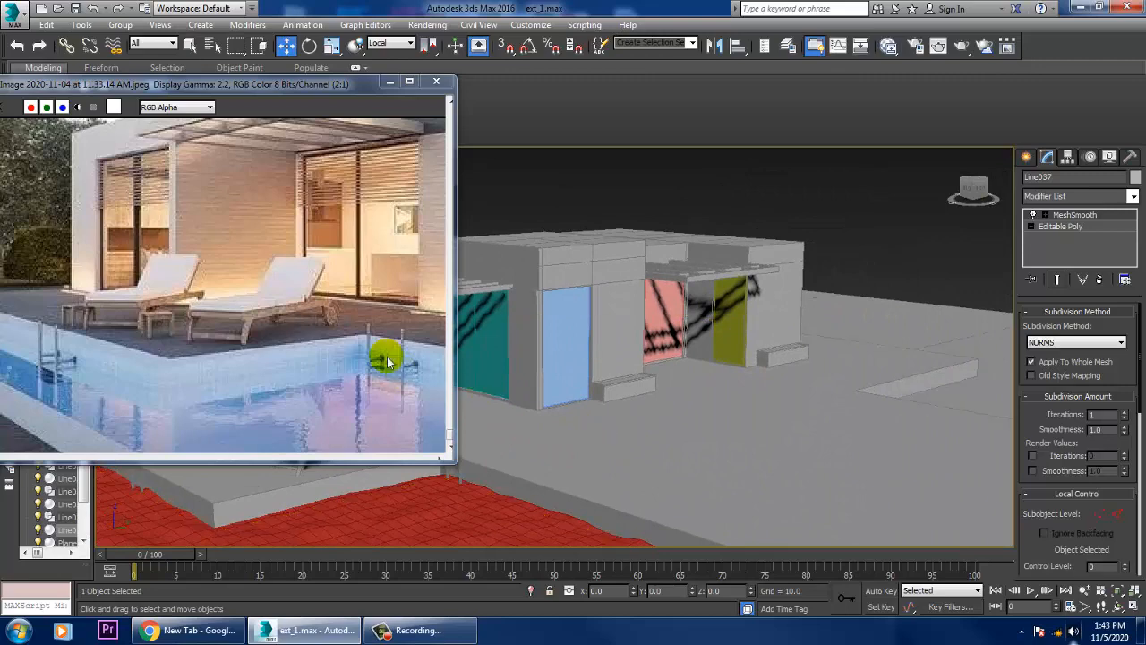
scroll(627, 377, up, 5)
alt+middle_drag(627, 377, 743, 410)
scroll(743, 410, up, 3)
click(724, 396)
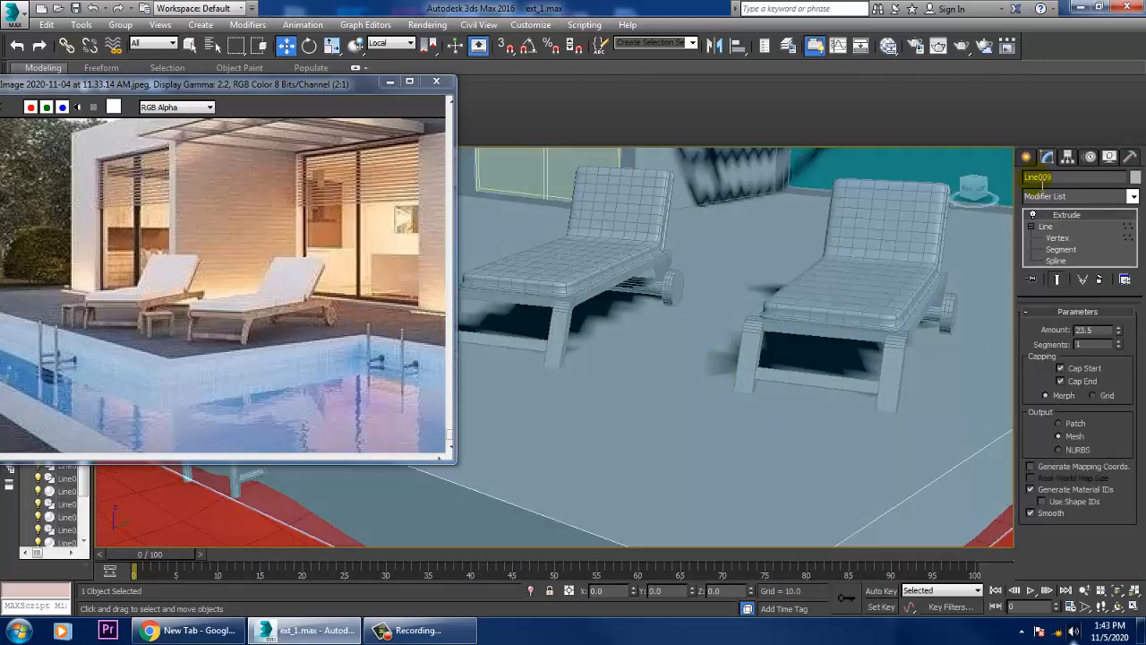
click(1028, 160)
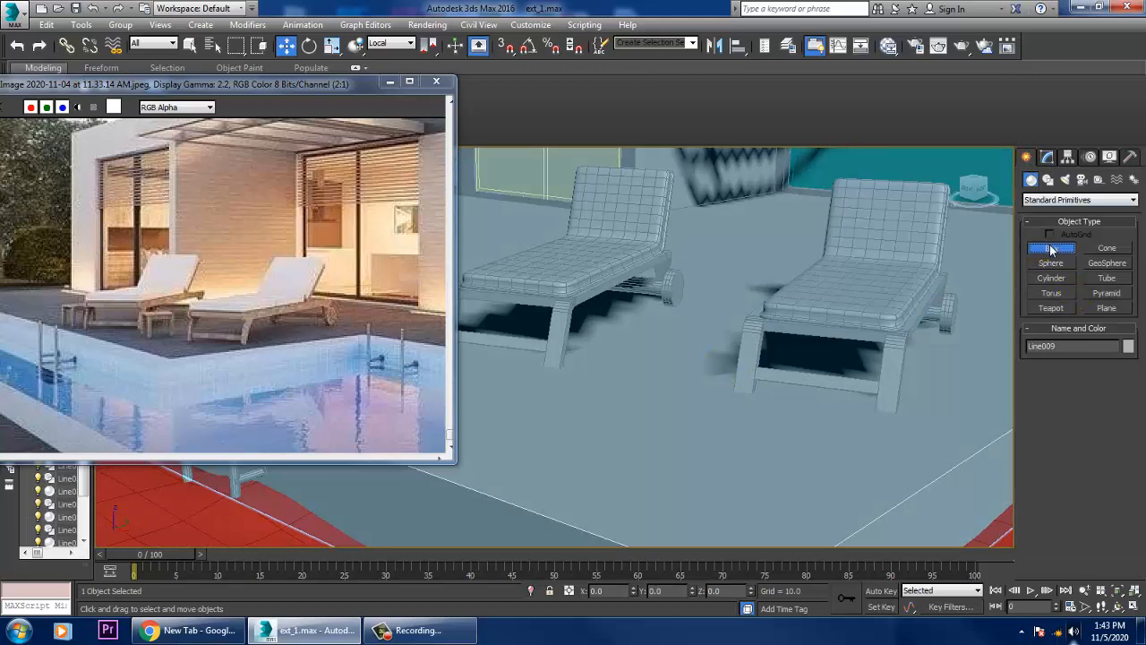
click(1053, 250)
scroll(743, 385, down, 4)
alt+middle_drag(743, 385, 760, 404)
scroll(739, 404, up, 5)
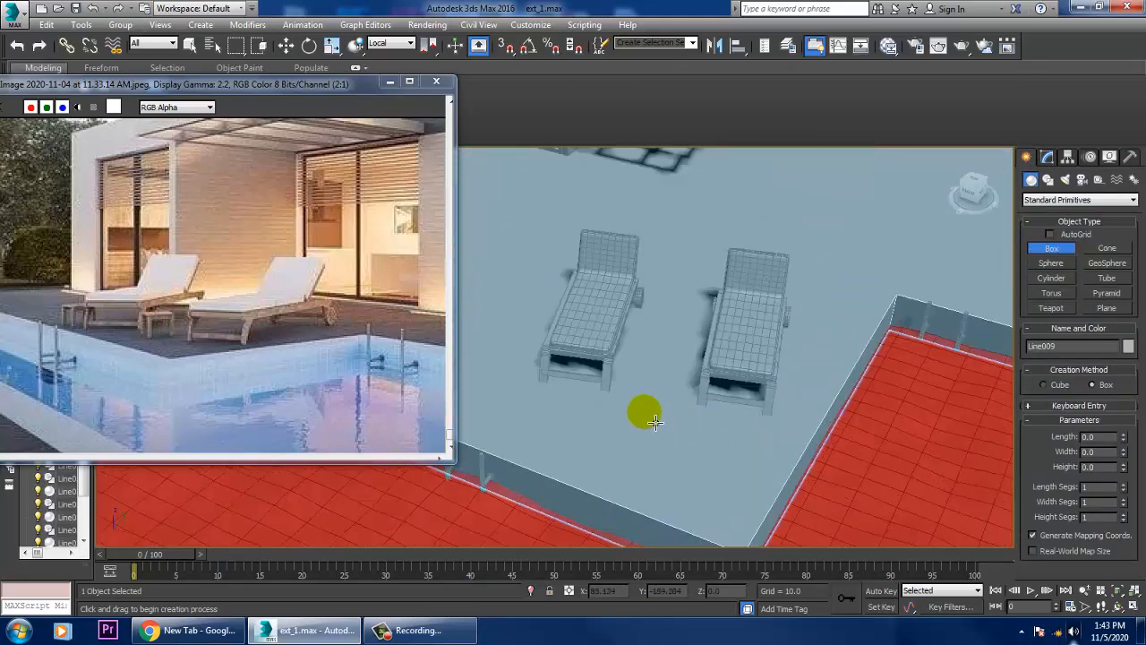
drag(655, 423, 679, 458)
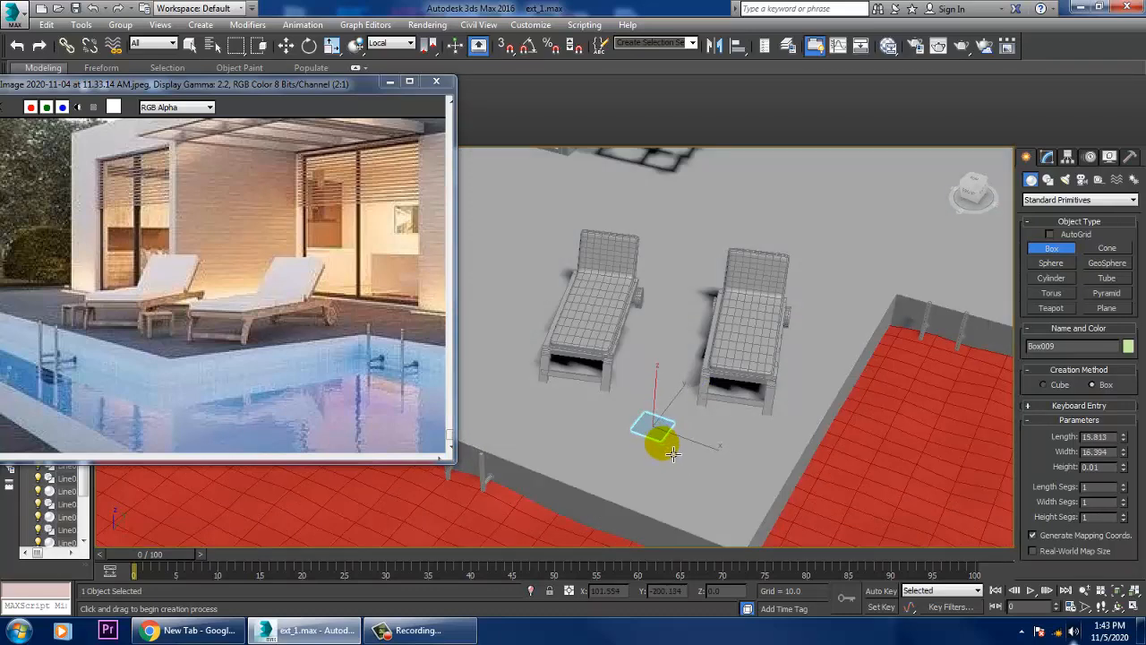
- Raise the box above the deck to side-table height between the loungers and convert it to an Editable Poly
key(w)
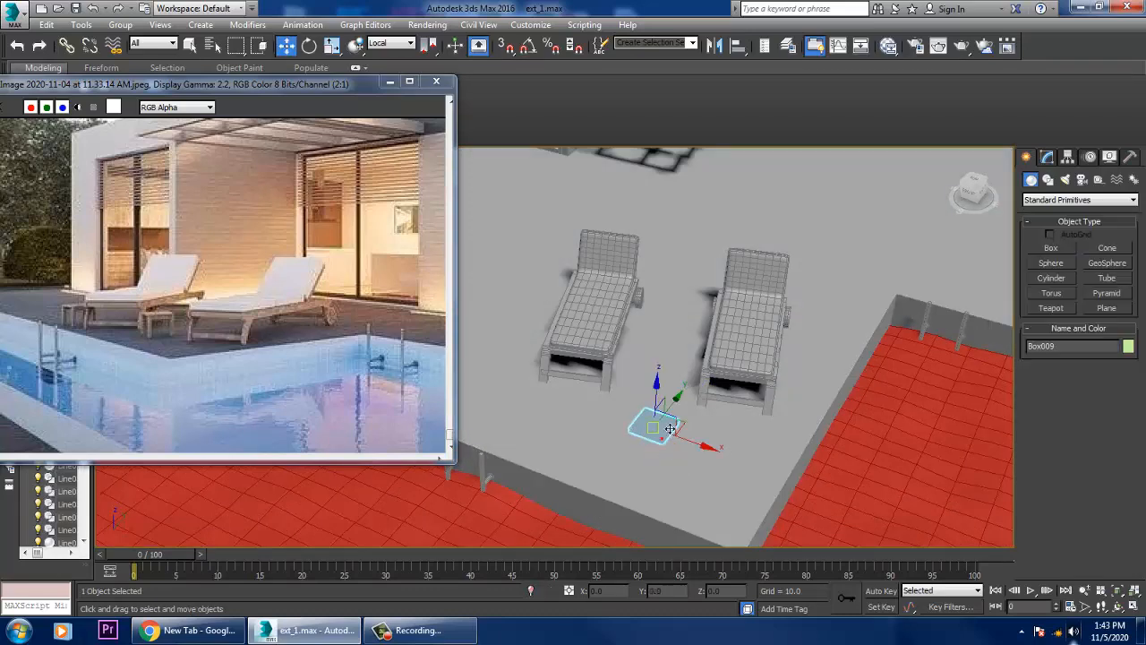
alt+middle_drag(672, 421, 667, 394)
drag(665, 401, 671, 338)
scroll(671, 338, up, 6)
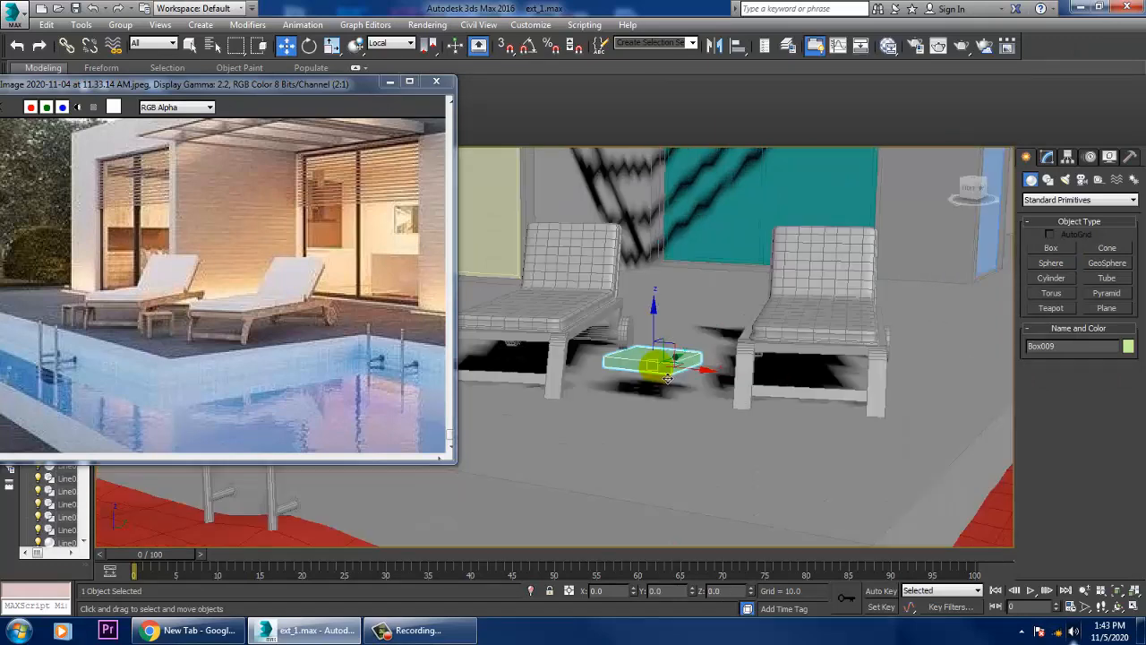
right_click(636, 363)
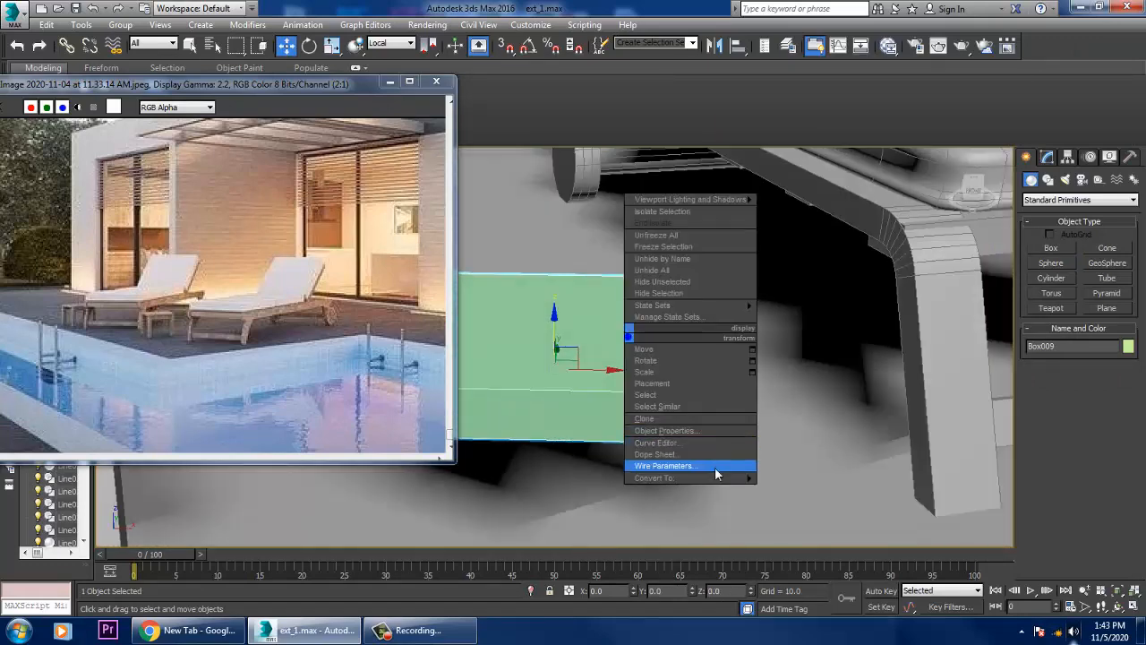
mouse_move(722, 469)
click(797, 491)
- Rotate the tabletop box about 17 degrees around Z to square it between the loungers, and set the reference coordinate system to View
scroll(756, 433, down, 5)
middle_drag(672, 371, 755, 459)
key(e)
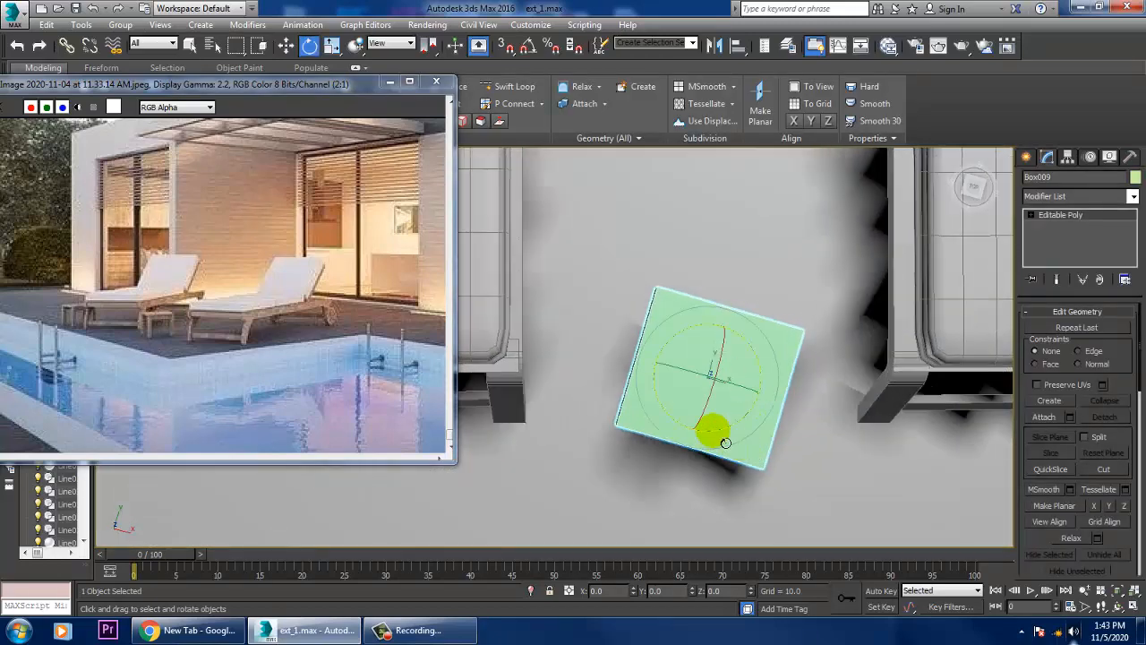
mouse_move(747, 439)
mouse_down()
mouse_move(683, 435)
mouse_move(750, 436)
mouse_up()
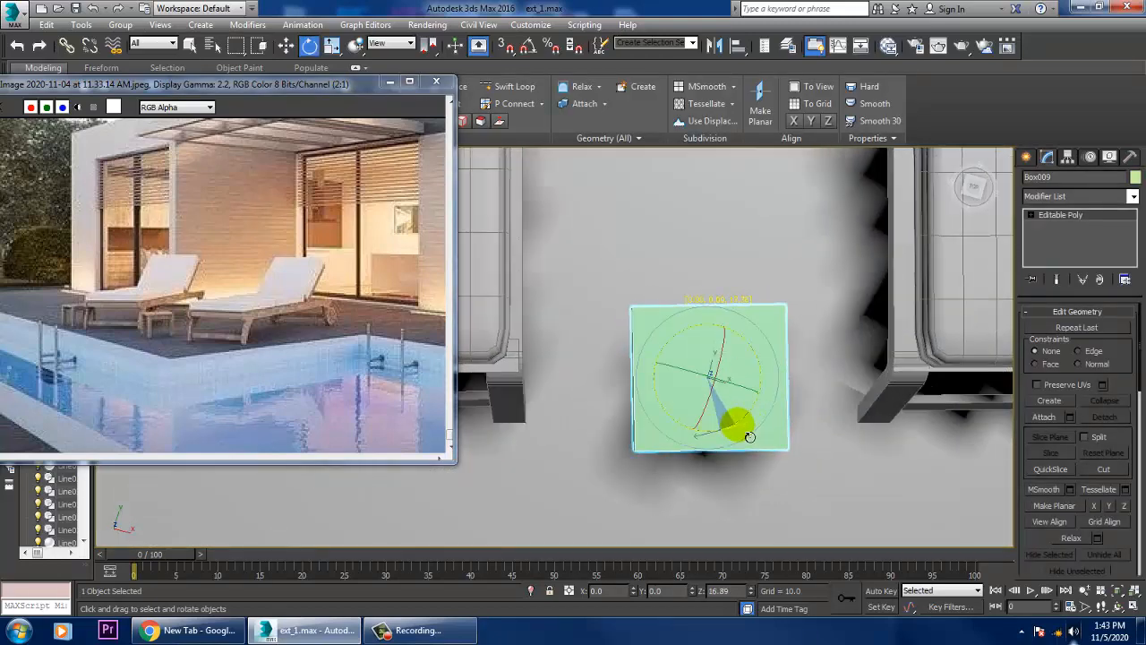
key(w)
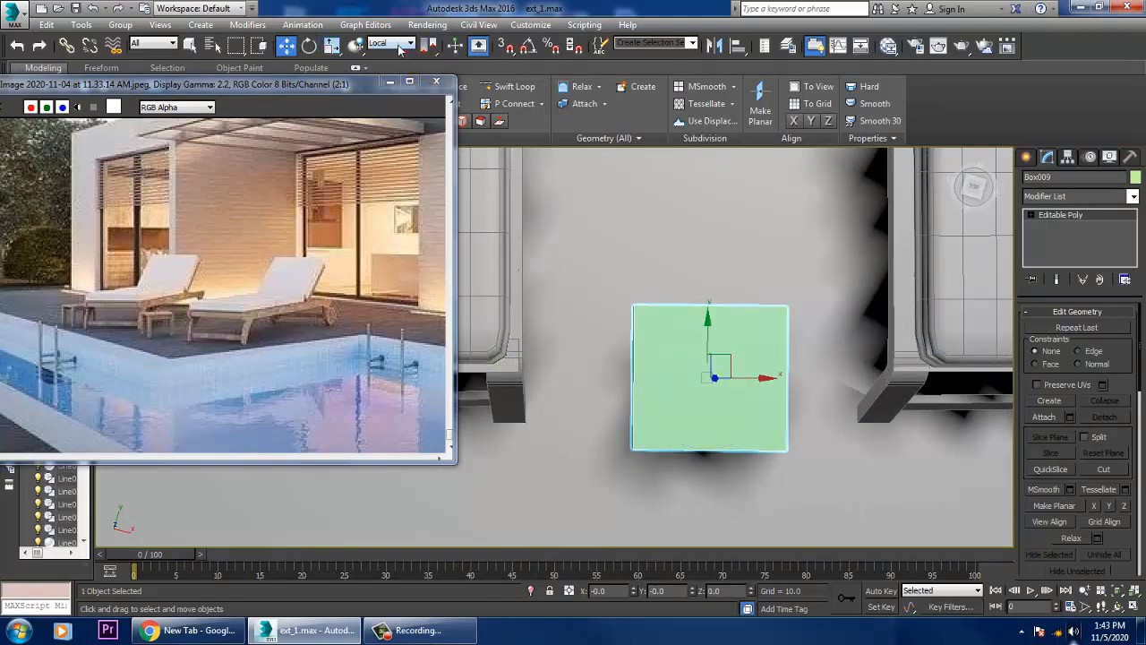
click(401, 50)
click(381, 56)
click(747, 401)
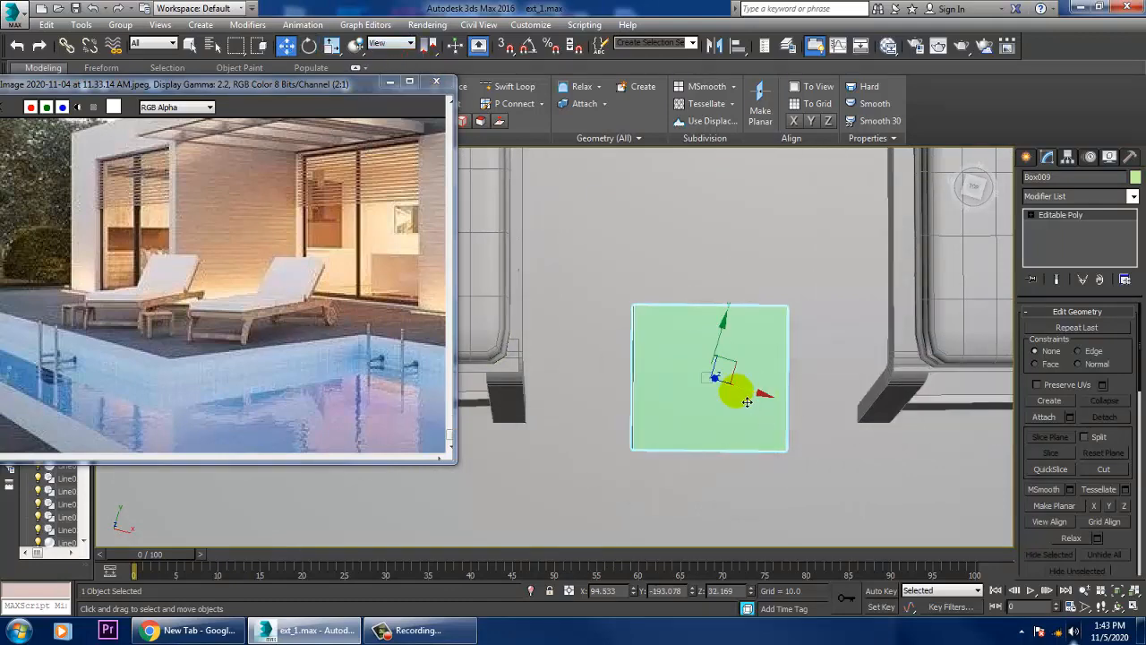
alt+middle_drag(747, 401, 749, 298)
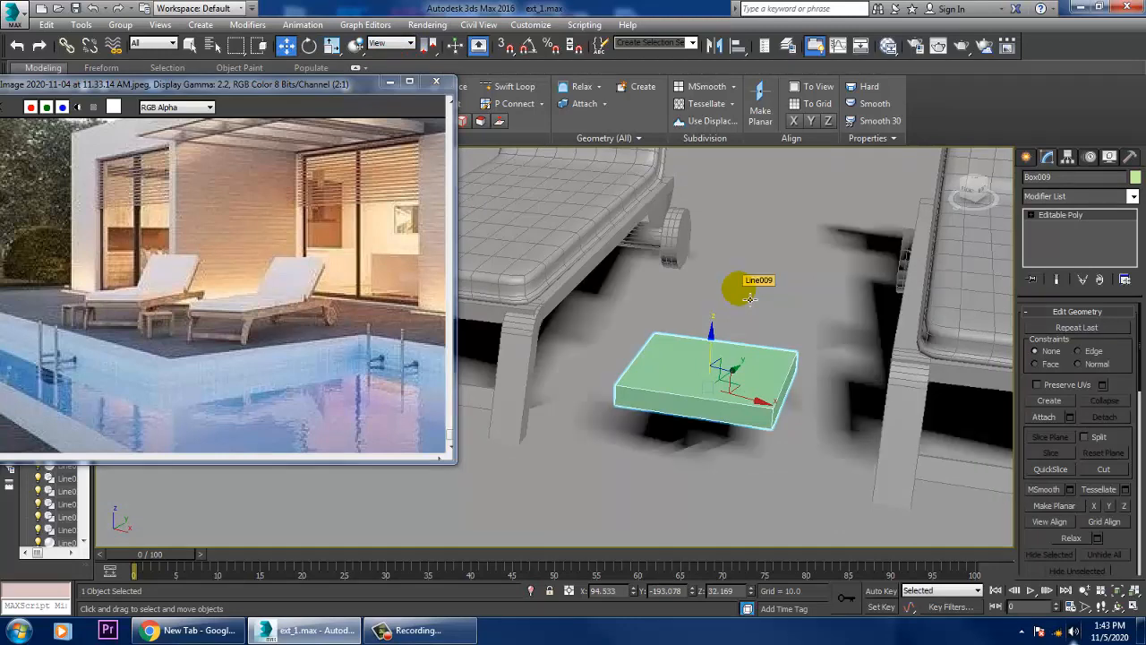
- Select the four widthwise edges of the tabletop box and connect them with 2 segments and a pinch of about 61
click(1057, 237)
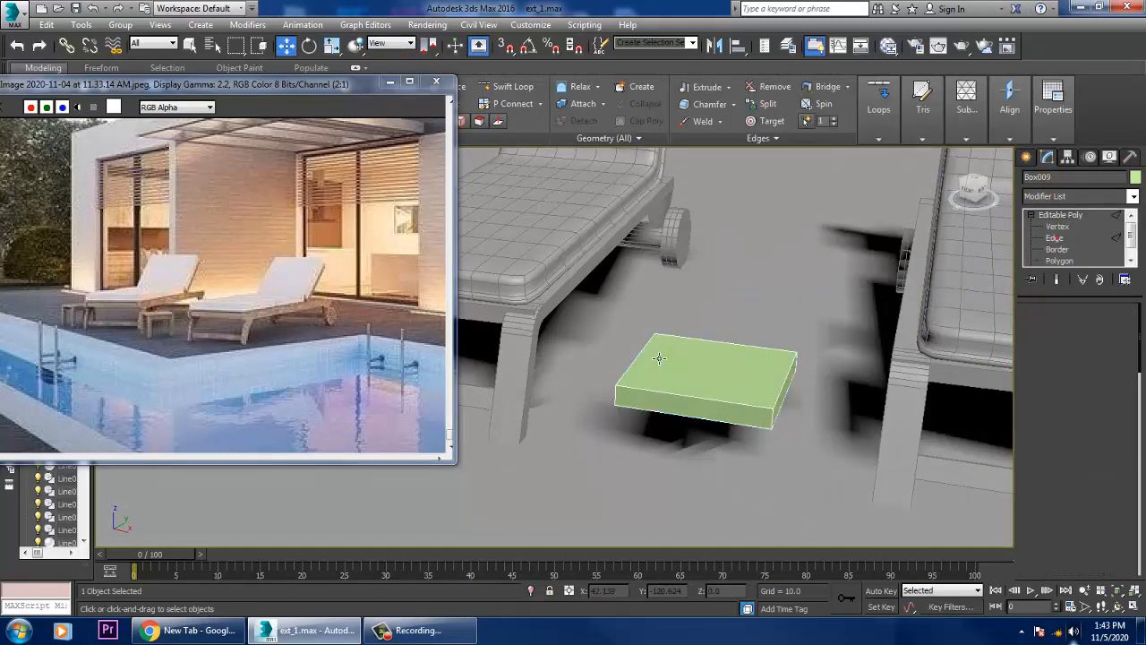
alt+middle_drag(743, 304, 704, 312)
alt+middle_drag(743, 415, 699, 305)
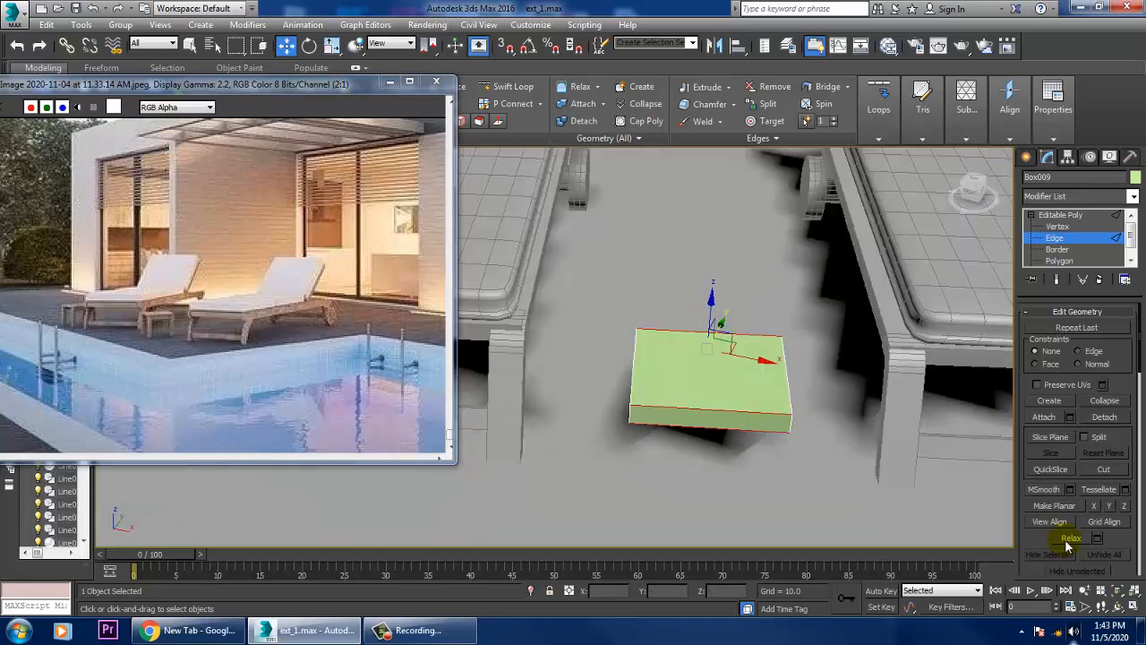
scroll(1120, 538, up, 5)
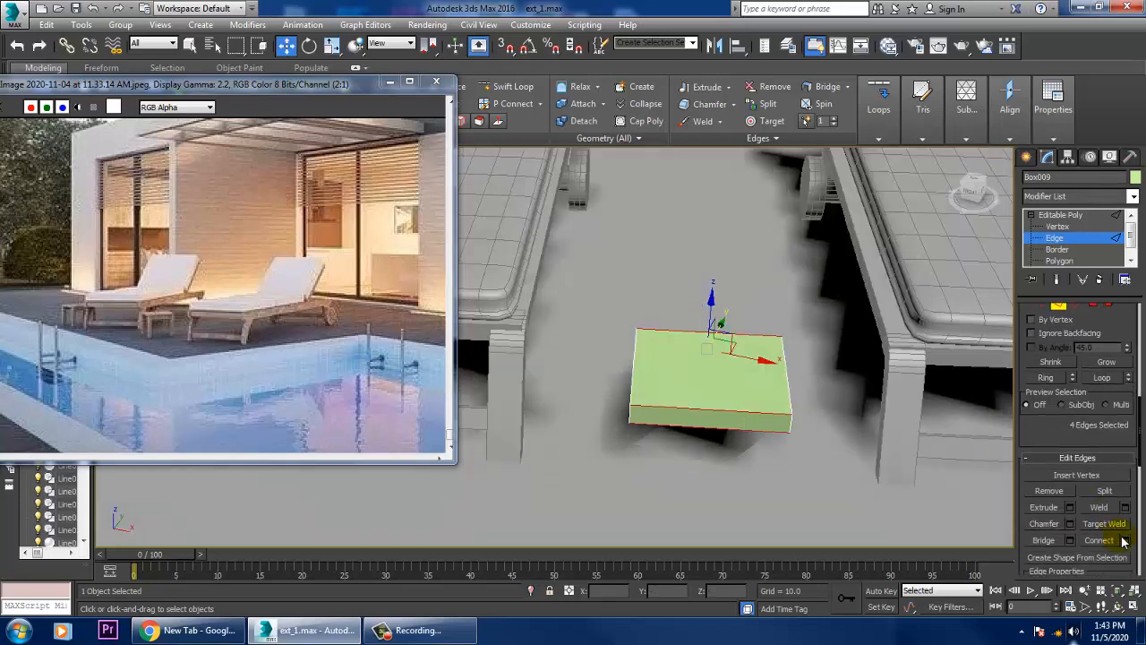
click(1125, 540)
click(567, 354)
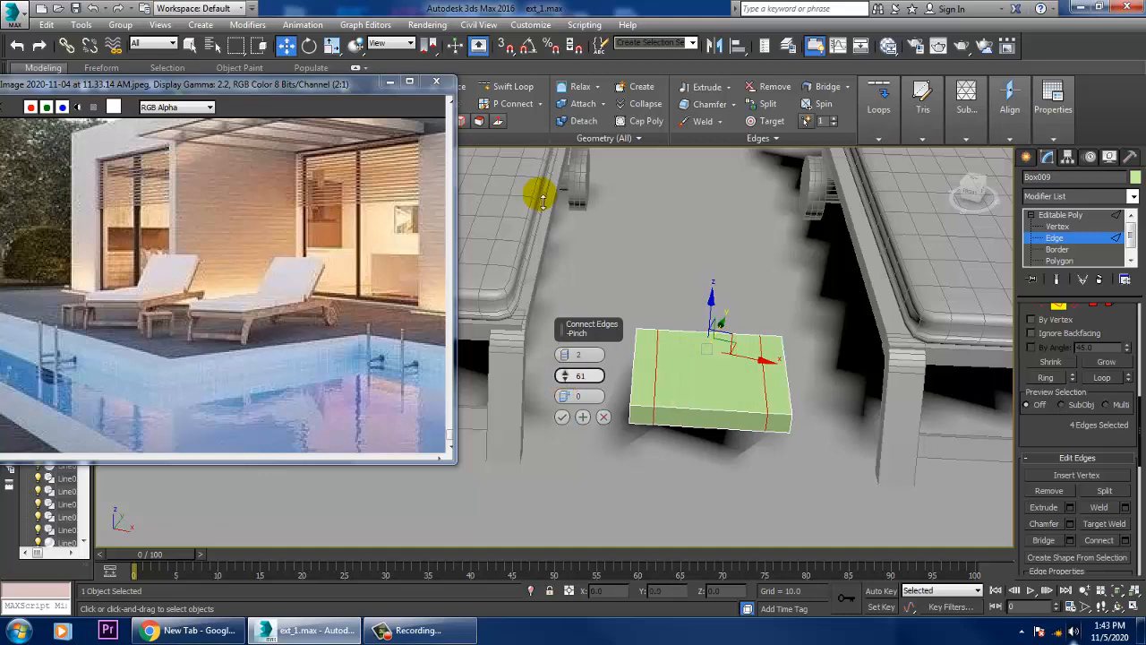
click(561, 418)
- Connect the tabletop's perpendicular edges with 2 segments pinched toward the front and back sides
alt+middle_drag(564, 421, 599, 360)
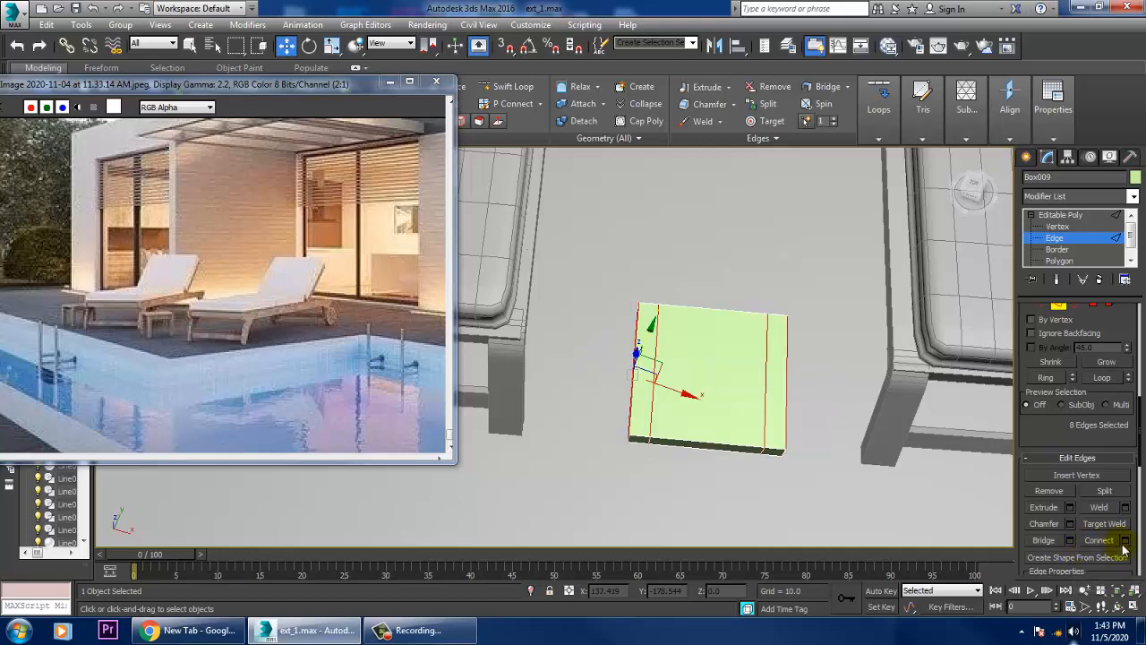
click(1124, 542)
click(558, 418)
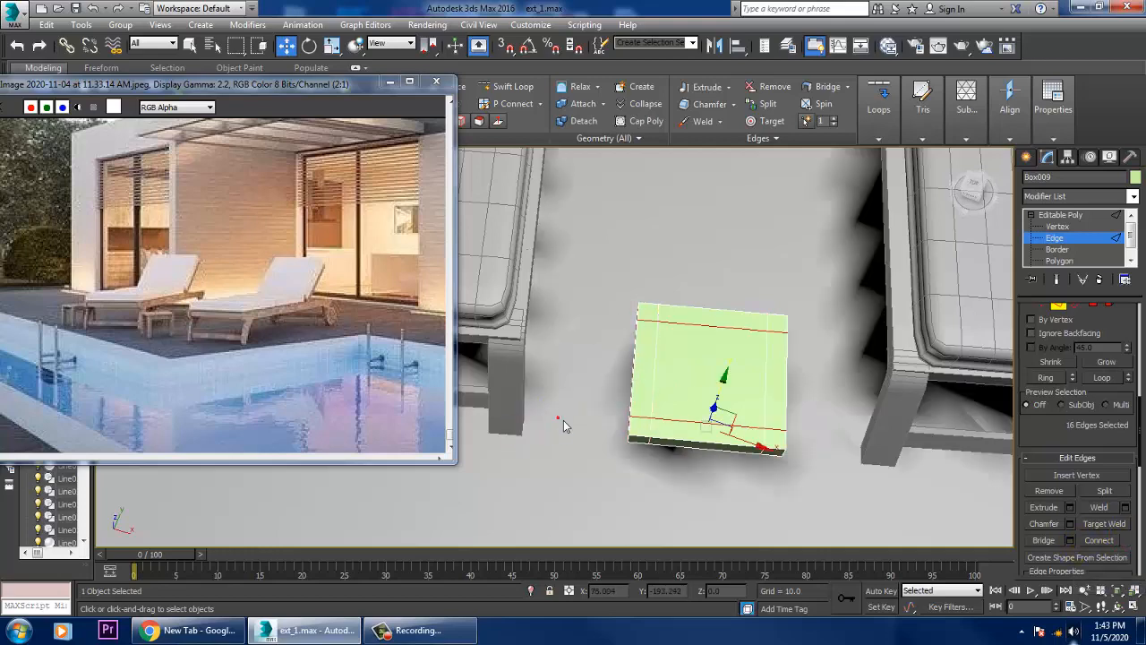
- Isolate the tabletop box and select the four small corner polygons on its underside
alt+middle_drag(550, 410, 690, 332)
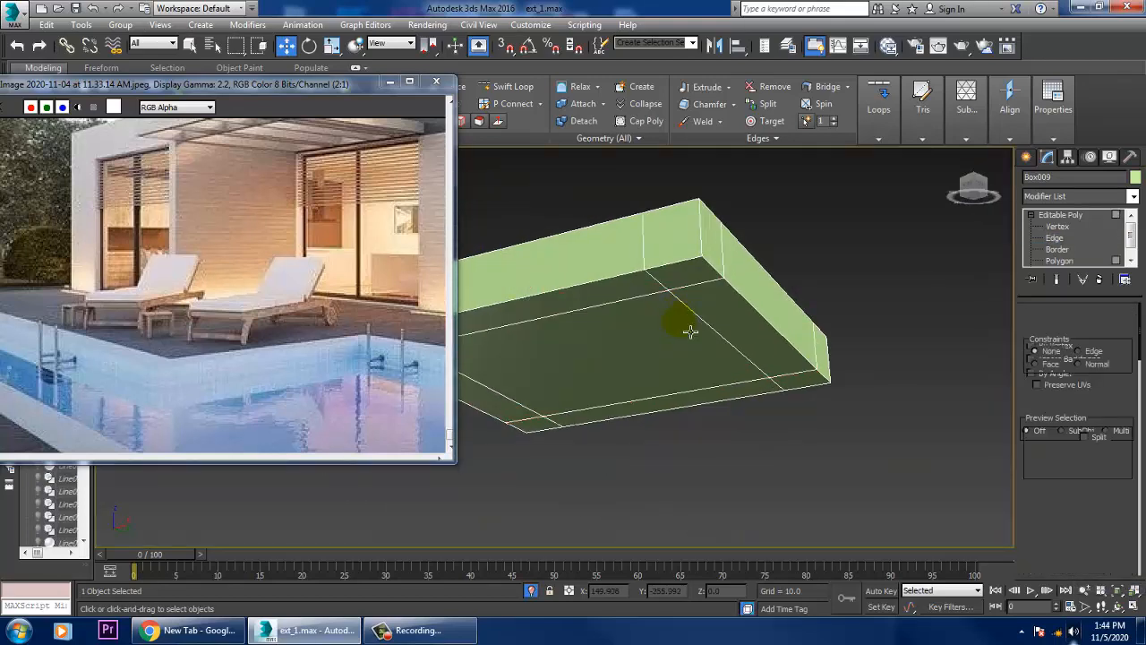
key(4)
click(702, 298)
click(743, 268)
ctrl+click(802, 380)
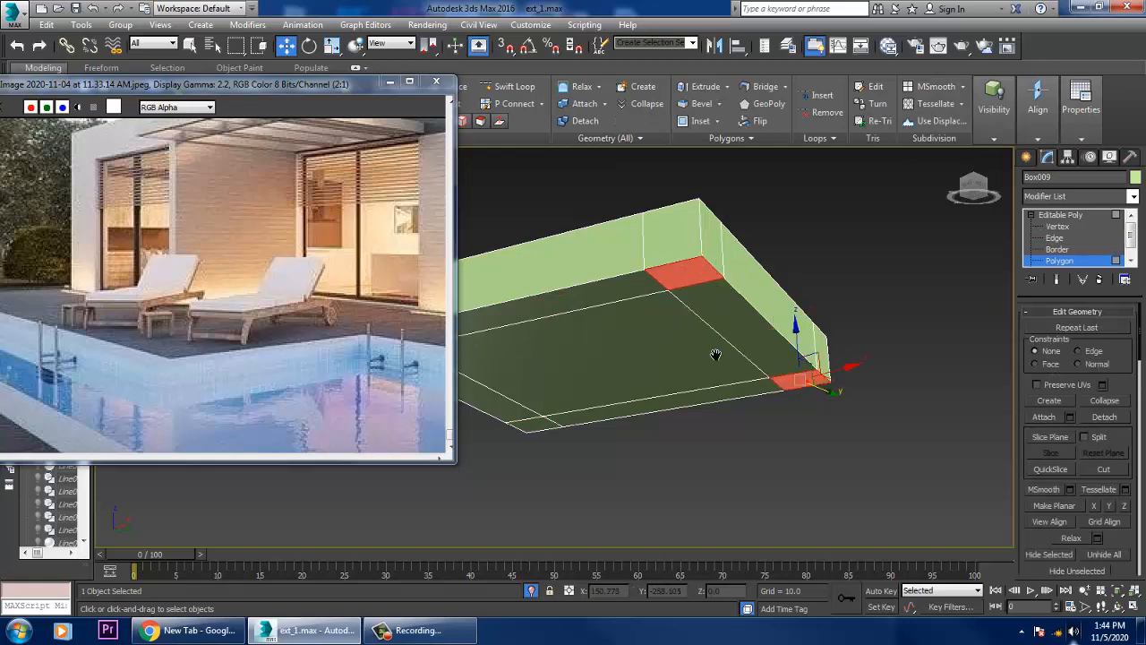
middle_drag(802, 381, 627, 277)
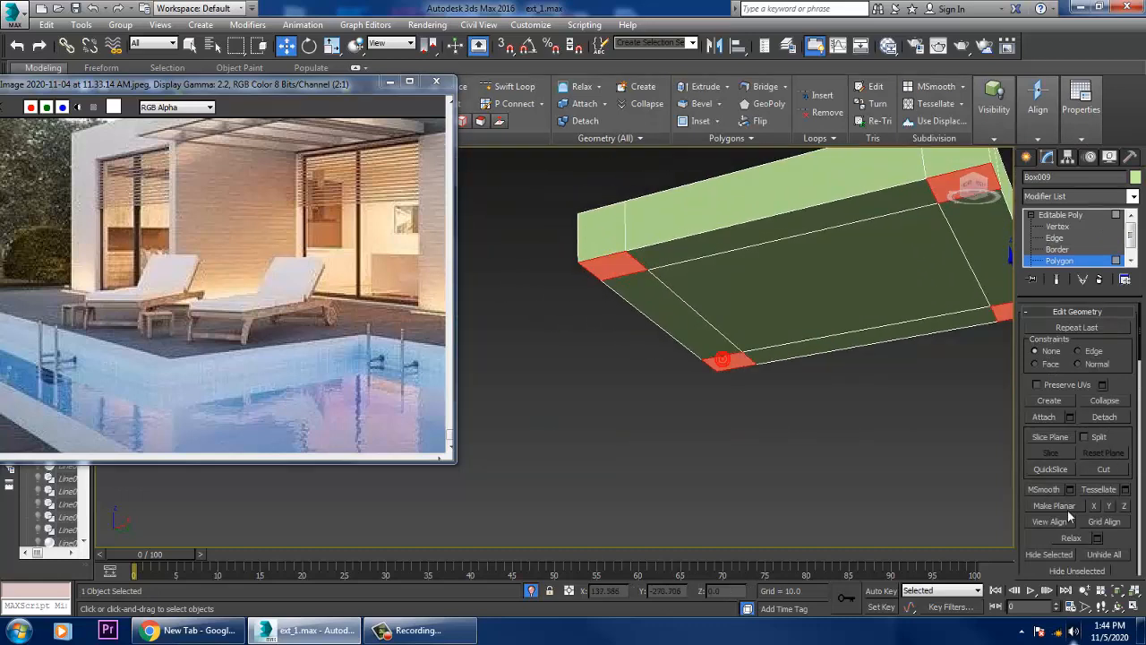
- Extrude the four selected corner polygons by 10 to form the table's legs
scroll(1119, 546, down, 5)
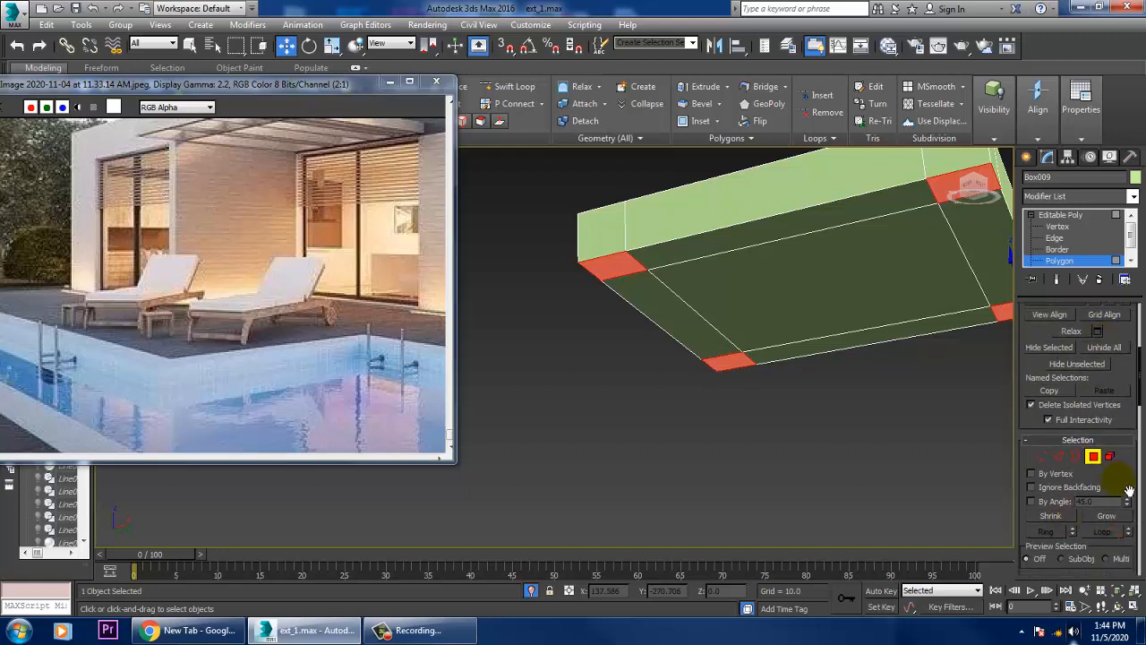
scroll(1129, 492, down, 4)
click(1071, 508)
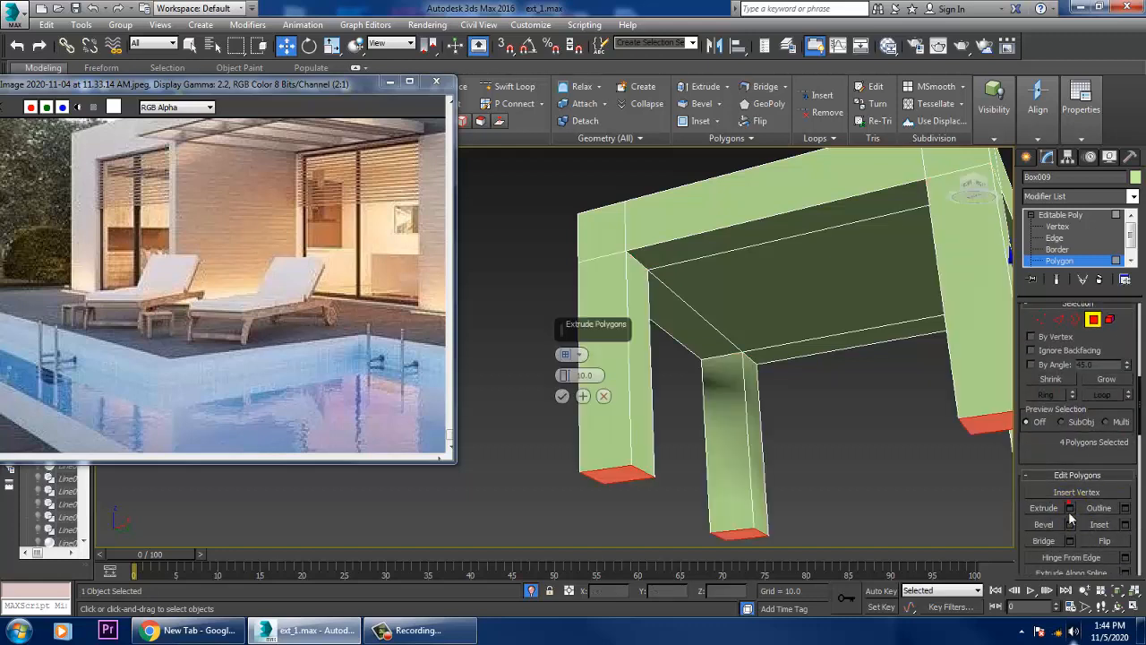
alt+middle_drag(564, 396, 832, 418)
scroll(639, 422, down, 5)
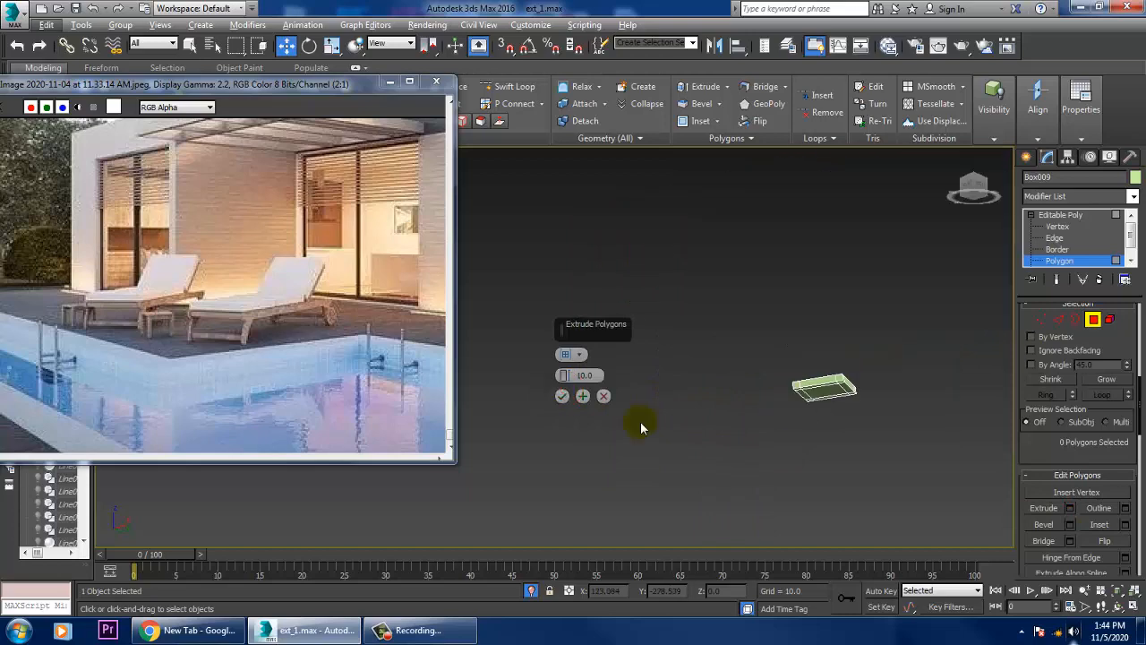
click(562, 396)
- End the small table's isolation to show the full scene and leave polygon sub-object editing
right_click(628, 339)
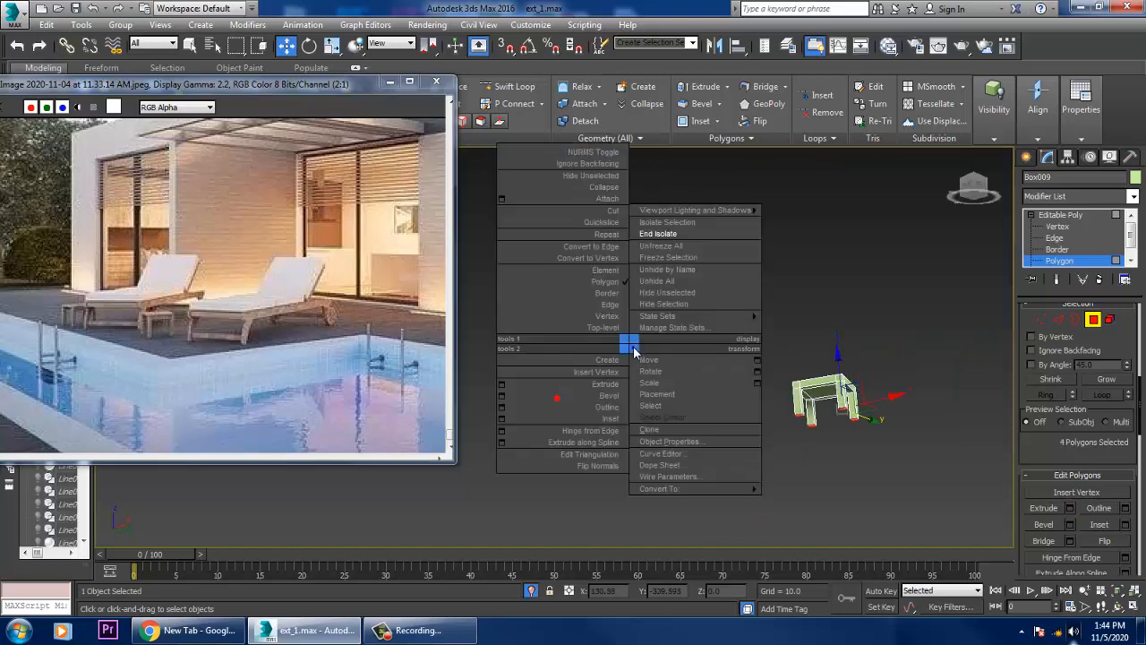
click(687, 231)
alt+middle_drag(793, 363, 745, 293)
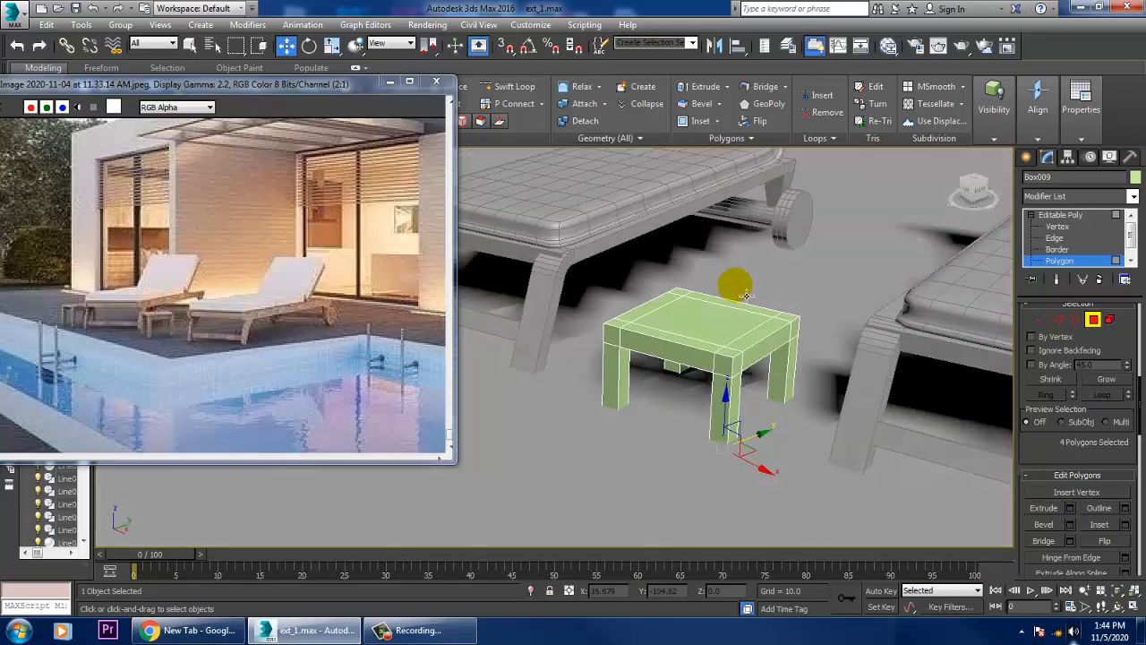
scroll(742, 307, down, 5)
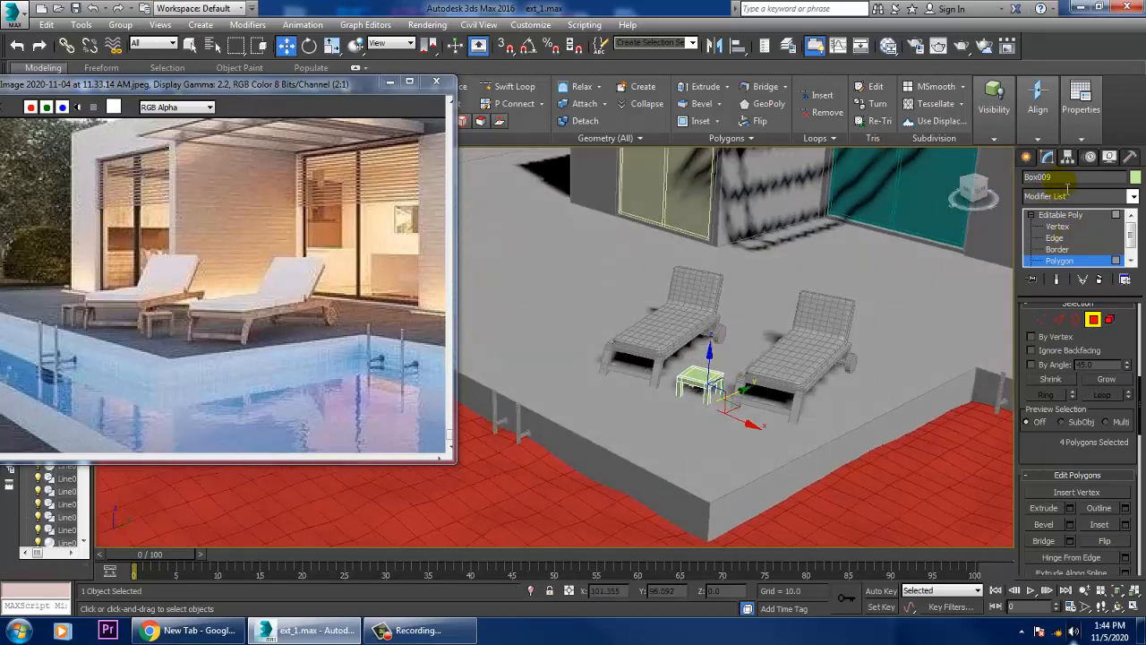
click(1081, 222)
scroll(761, 368, up, 4)
key(r)
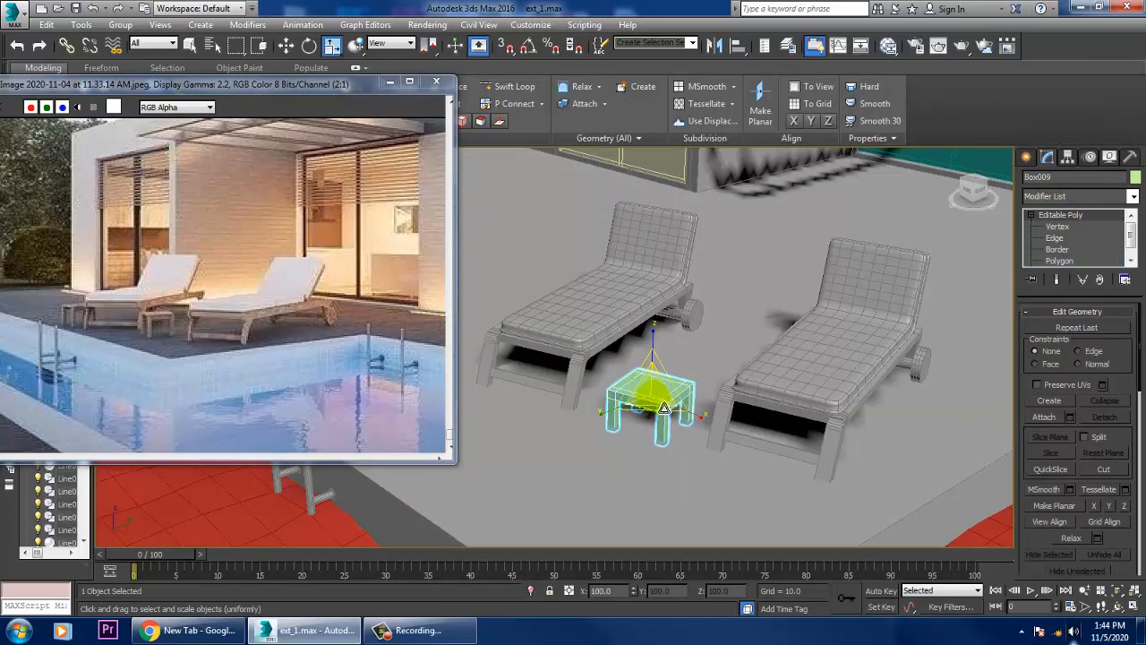
- Using the Local coordinate system, clone the small table as one copy beyond the neighbouring lounger and shift it toward the pool
key(w)
alt+middle_drag(670, 412, 721, 443)
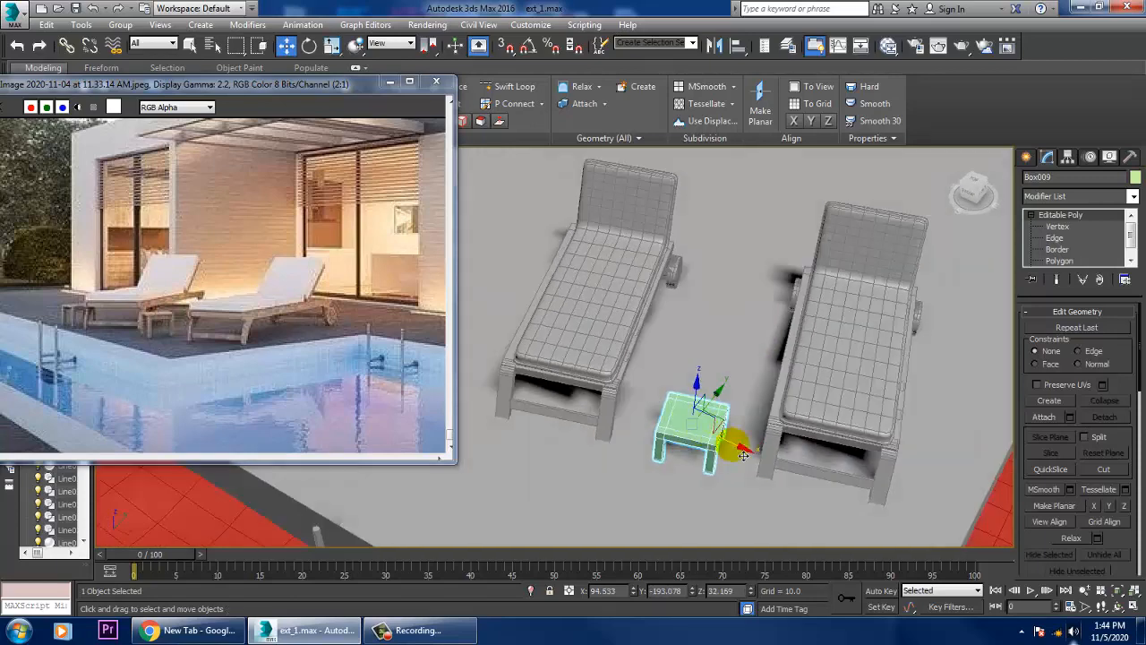
click(398, 43)
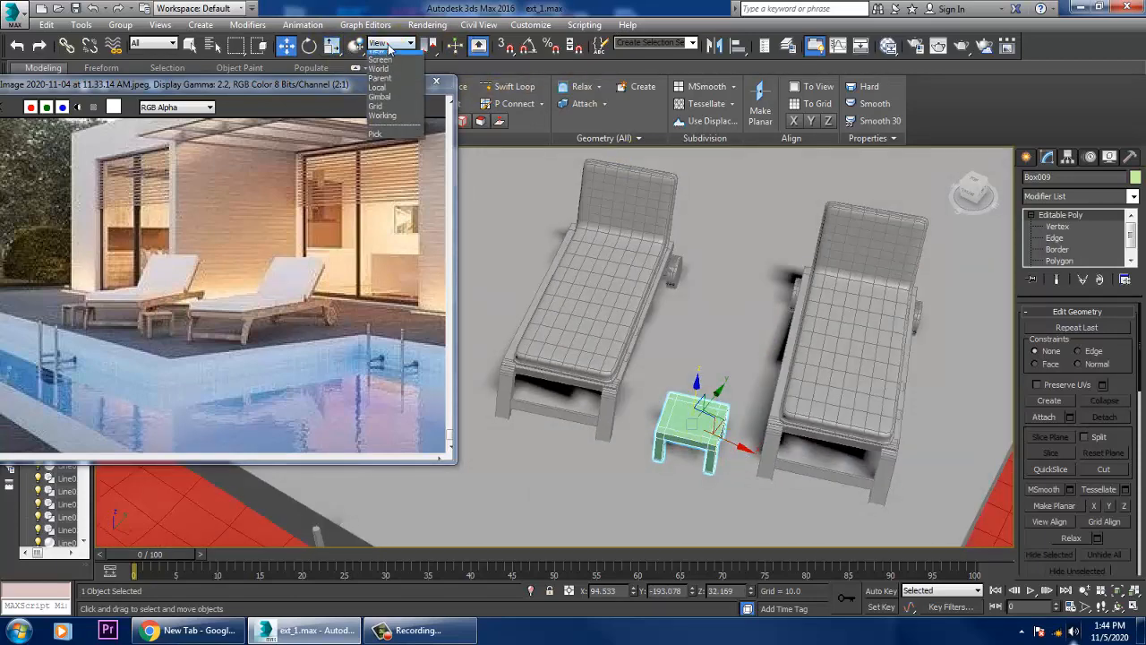
click(394, 95)
click(747, 432)
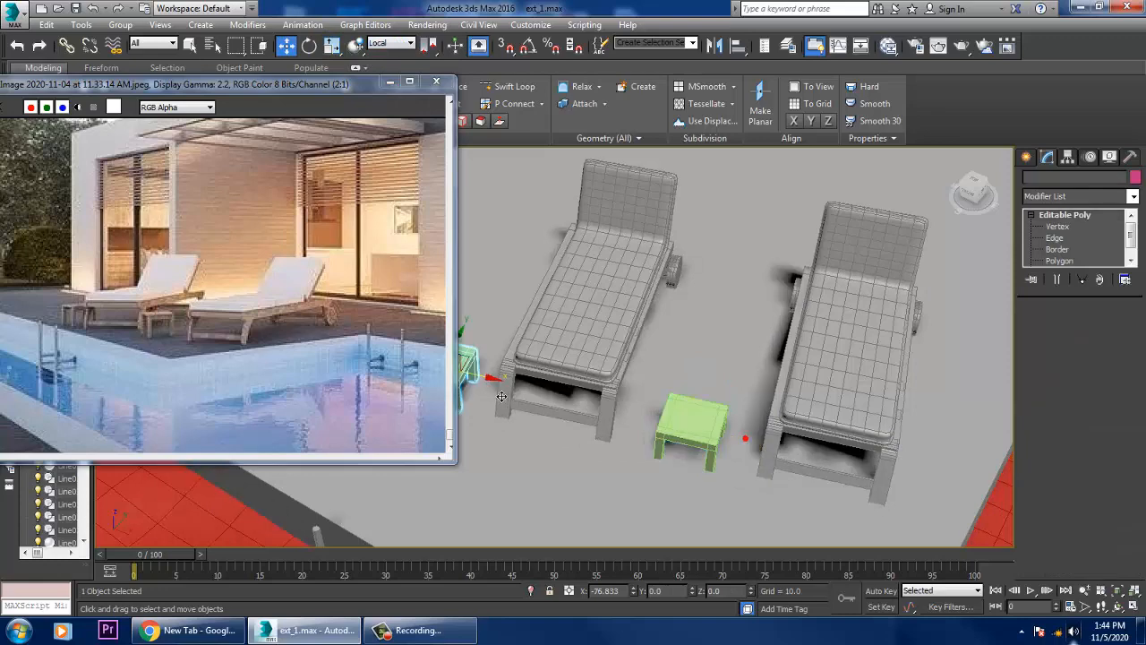
shift+drag(491, 397, 596, 427)
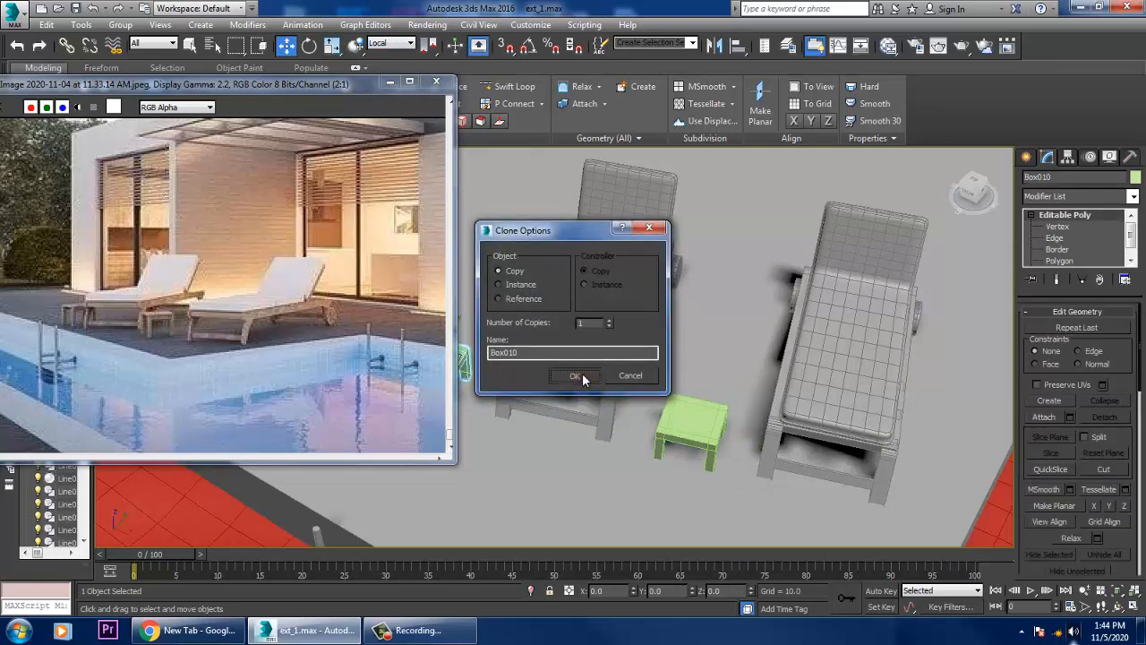
click(578, 376)
mouse_move(583, 380)
alt+middle_down()
mouse_move(742, 351)
mouse_move(625, 310)
alt+middle_up()
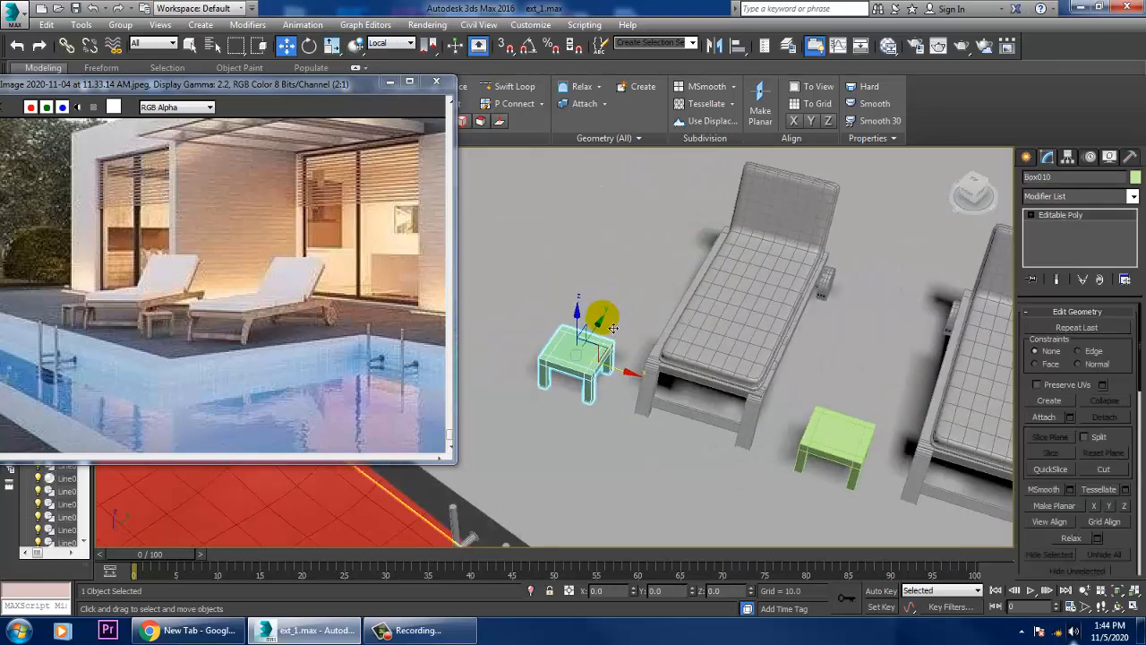
drag(613, 328, 592, 356)
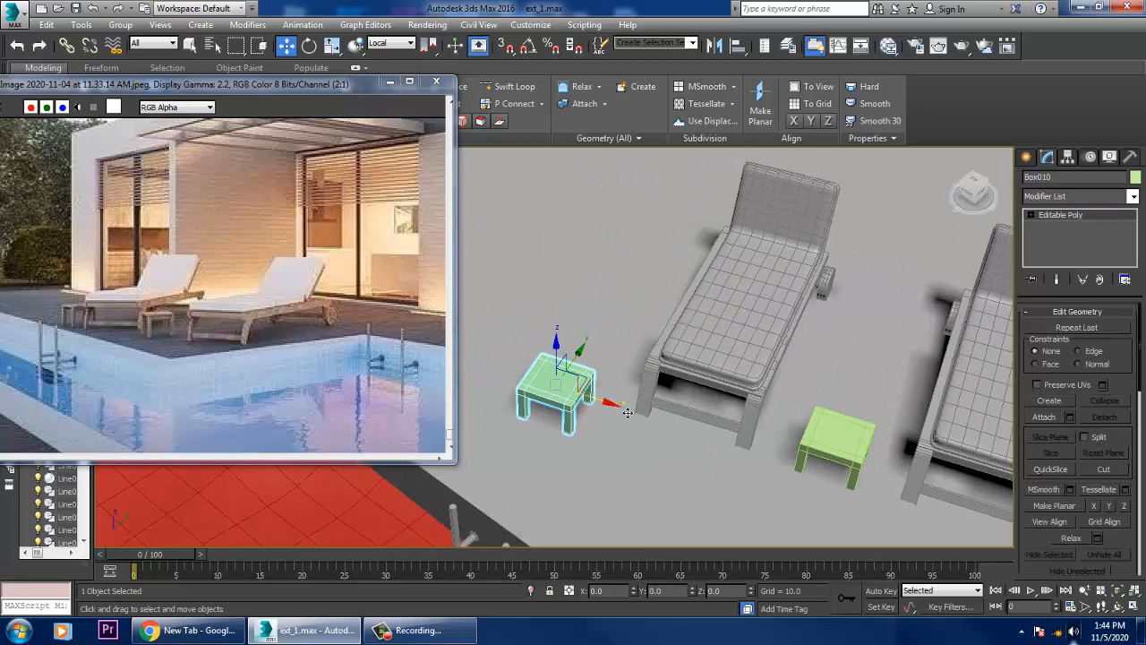
- Select both small tables and assign them the light grey object color
alt+middle_drag(627, 412, 806, 465)
ctrl+click(772, 428)
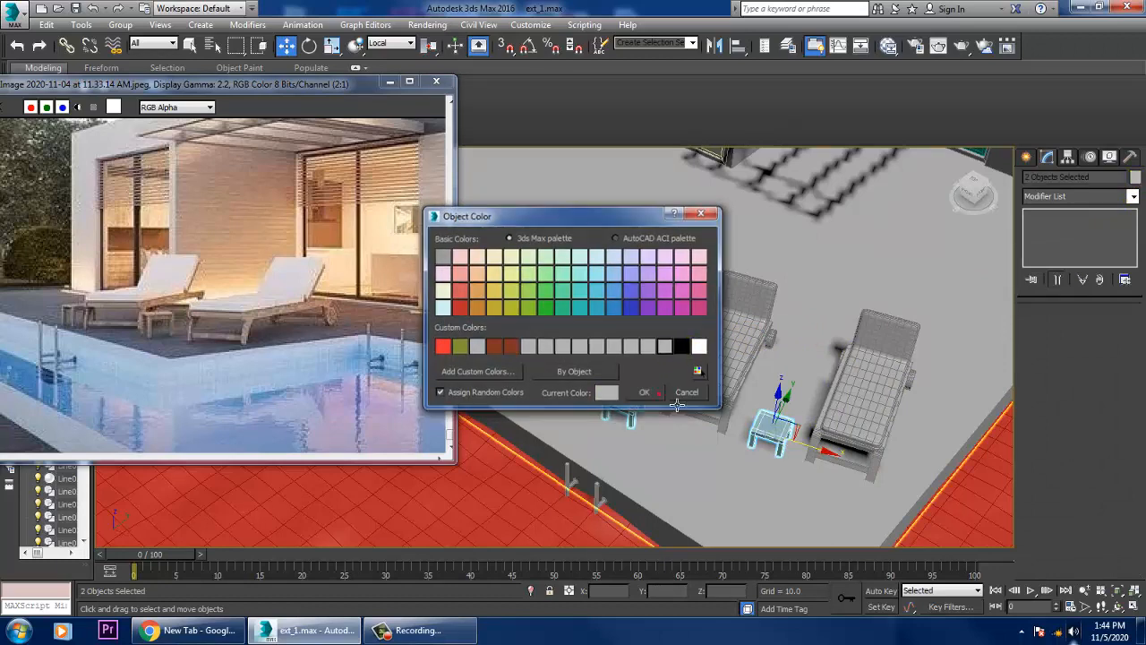
click(659, 395)
- Examine the reference photo's terrace area with the planters and round chair, and minimize the photo to view the whole model
alt+middle_drag(658, 395, 392, 164)
middle_drag(321, 260, 147, 240)
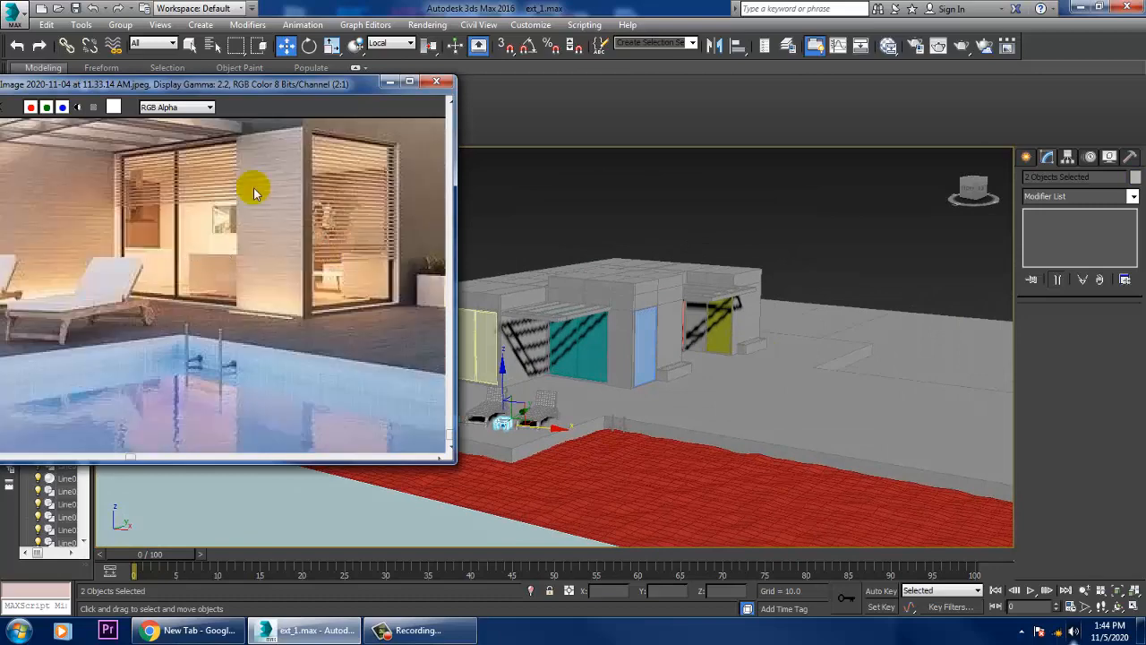
middle_drag(253, 187, 246, 265)
middle_drag(325, 248, 126, 218)
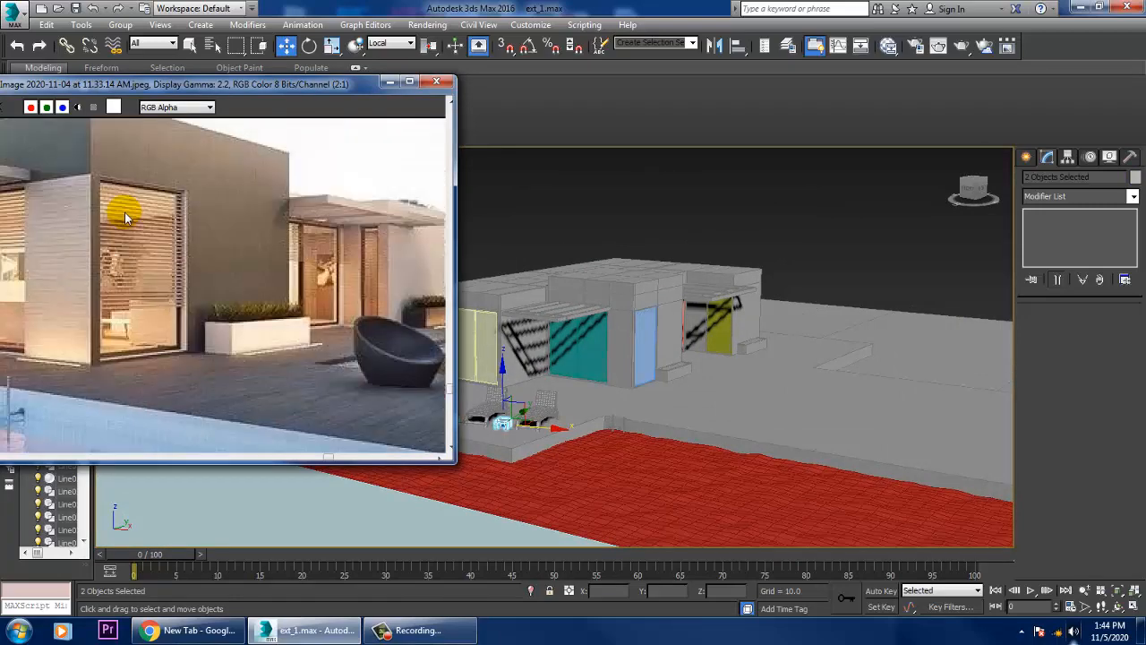
click(390, 82)
alt+middle_drag(663, 394, 784, 405)
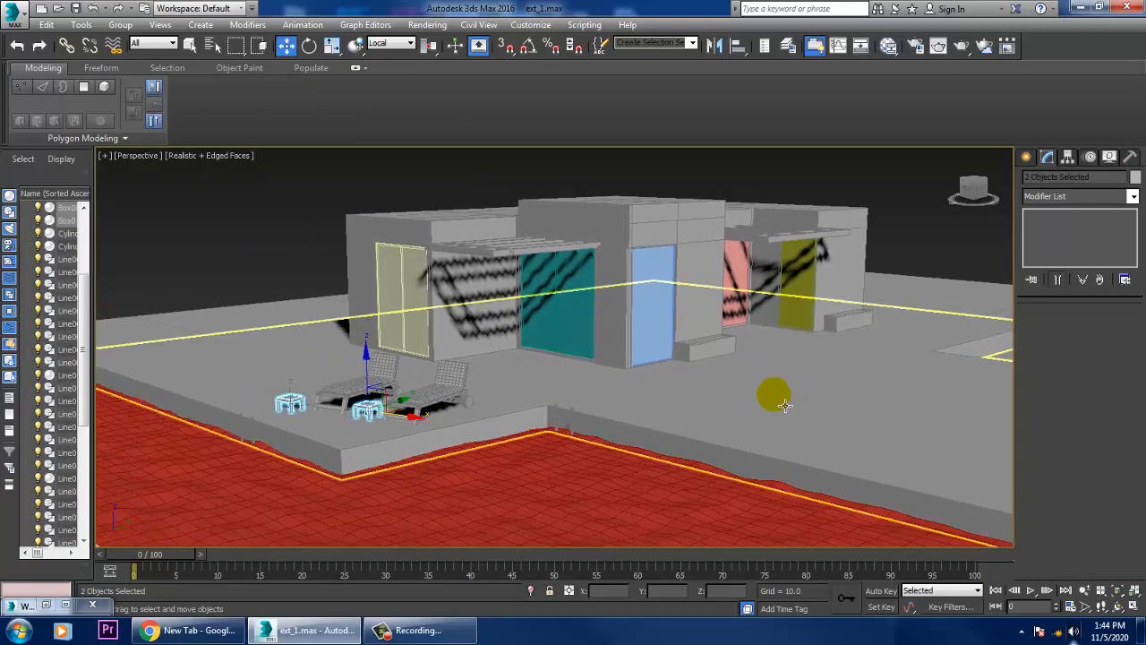